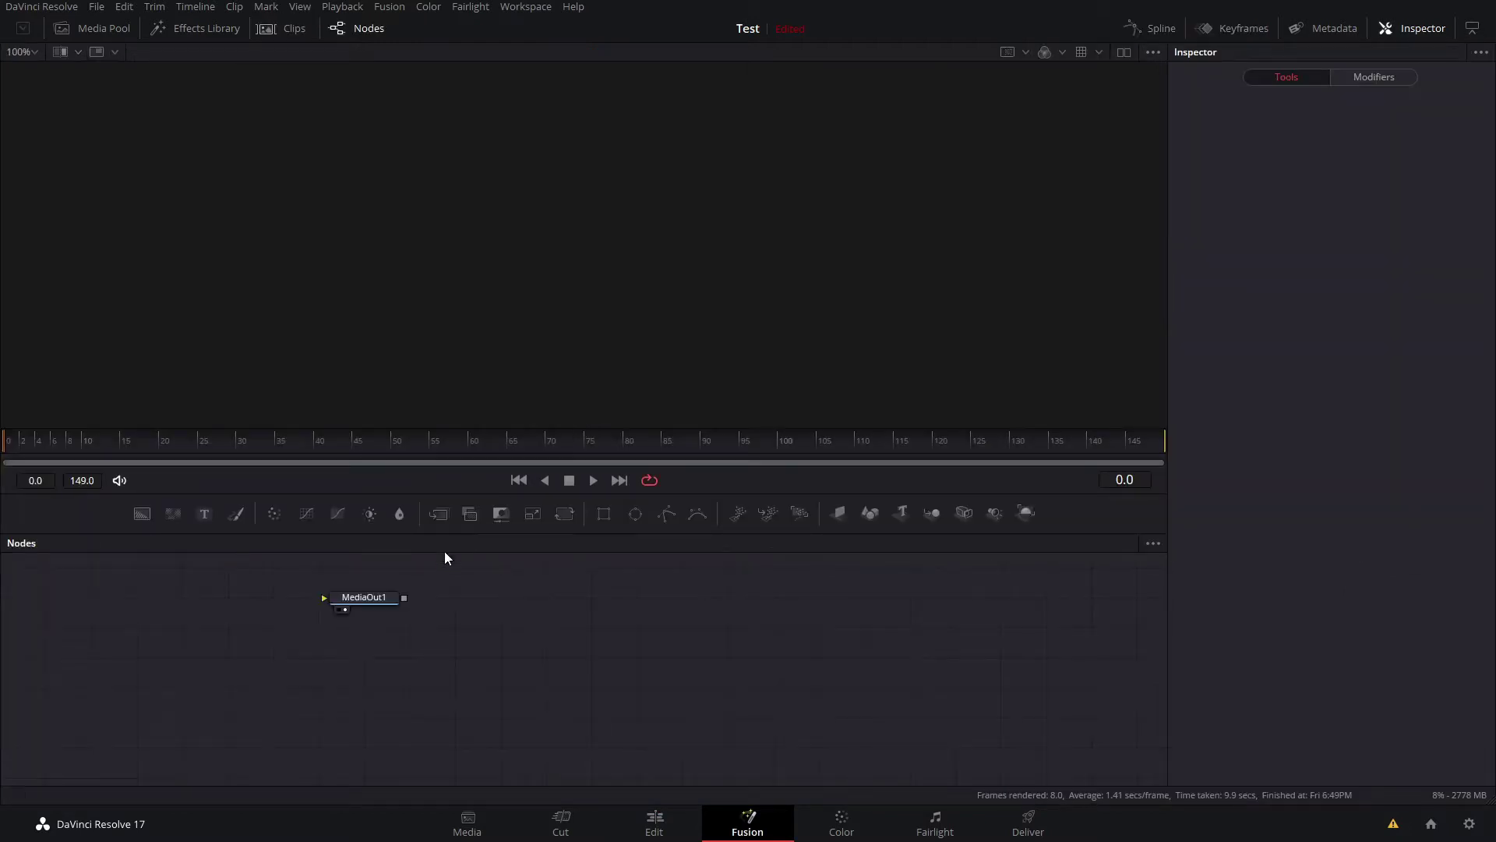
Move MediaOut1 aside, add the wallhaven-wqyjvr_1920x1080.png image from the media pool as a node and show it in the viewer
drag(380, 598, 834, 628)
click(114, 30)
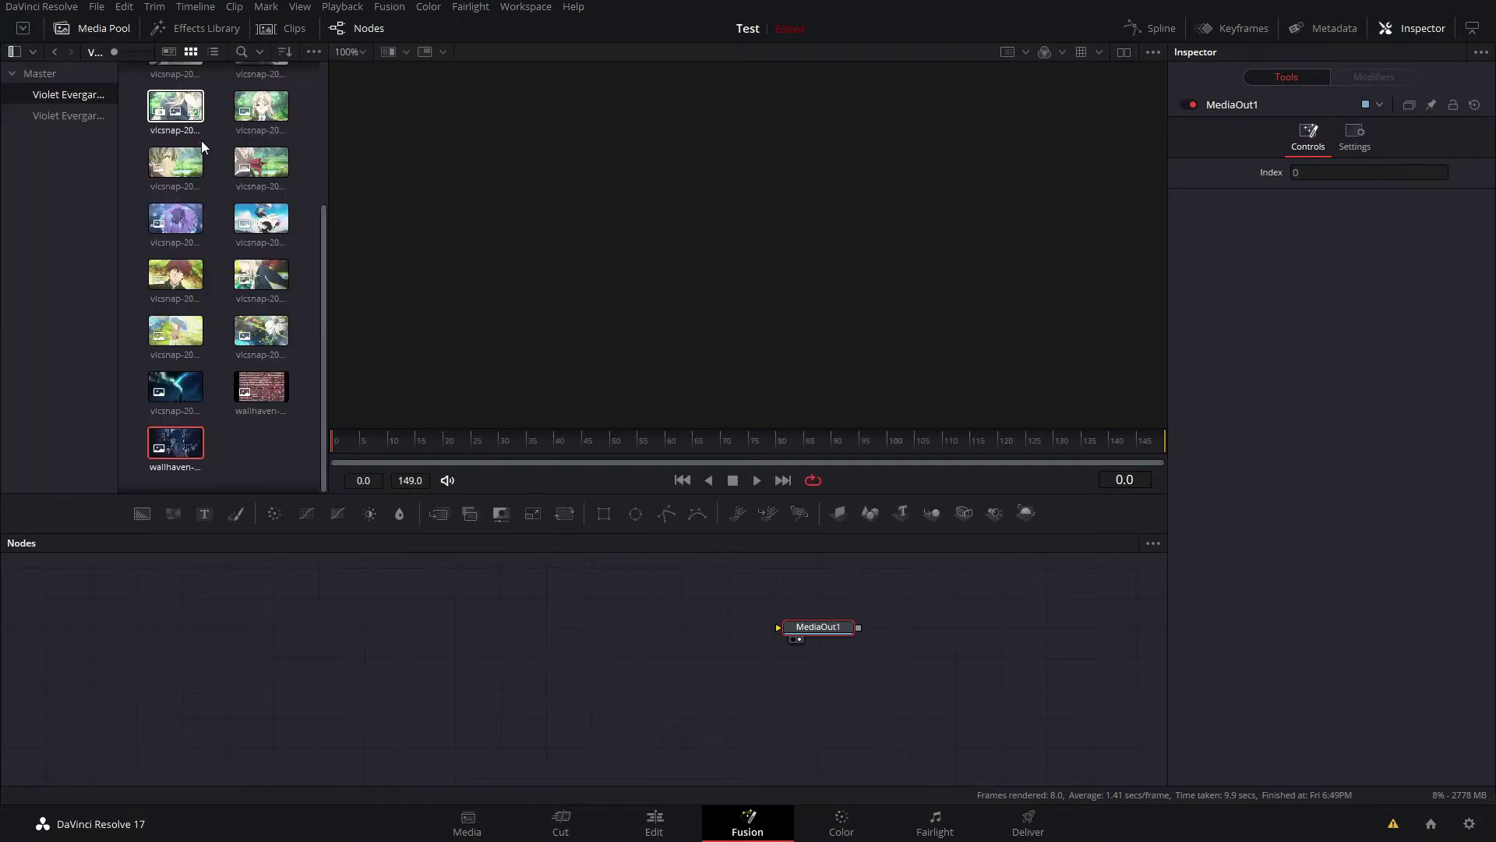
drag(166, 427, 182, 627)
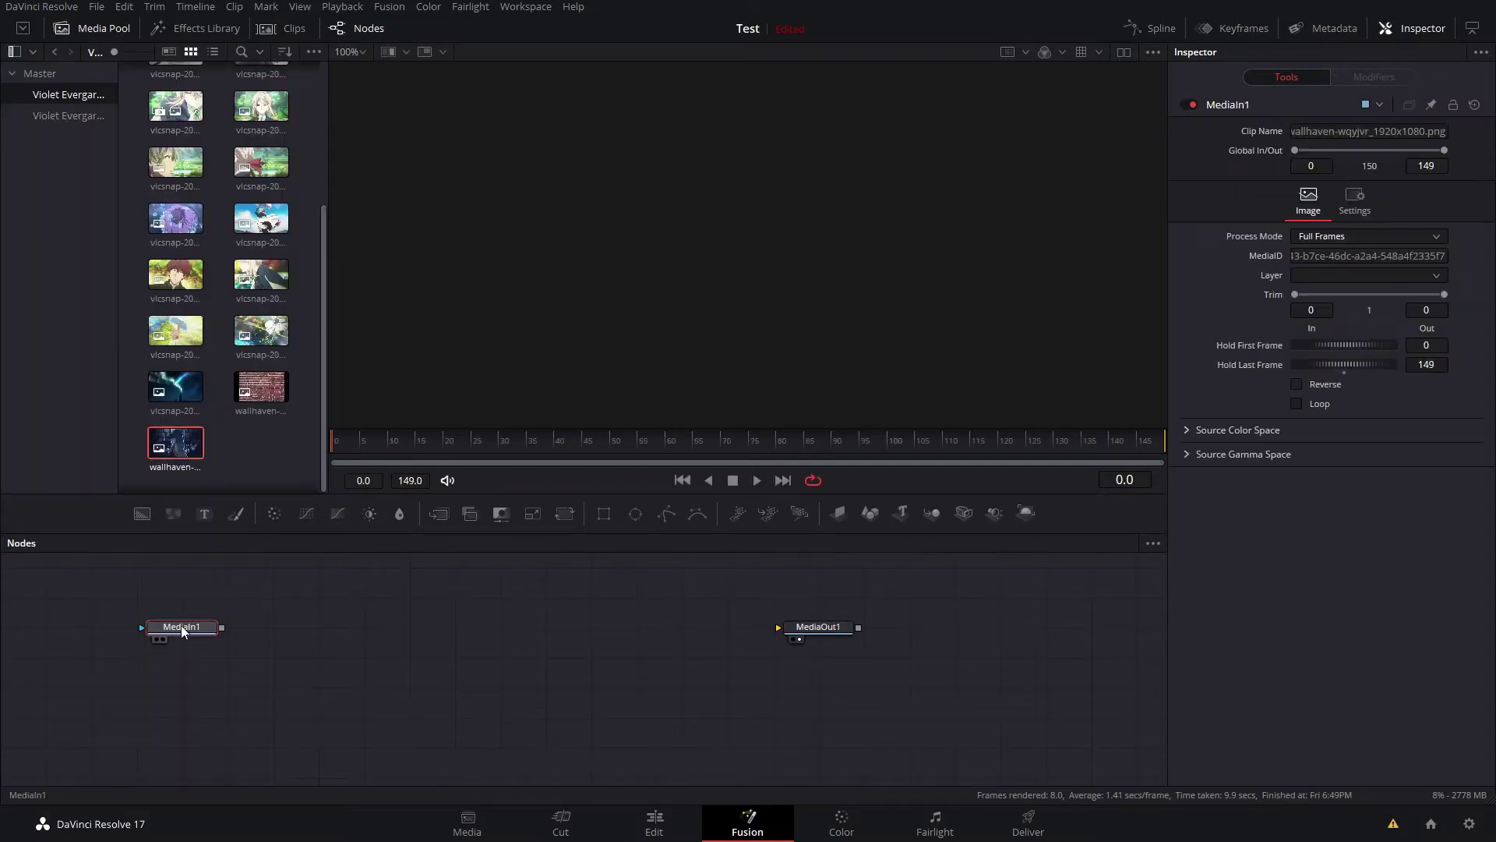
key(1)
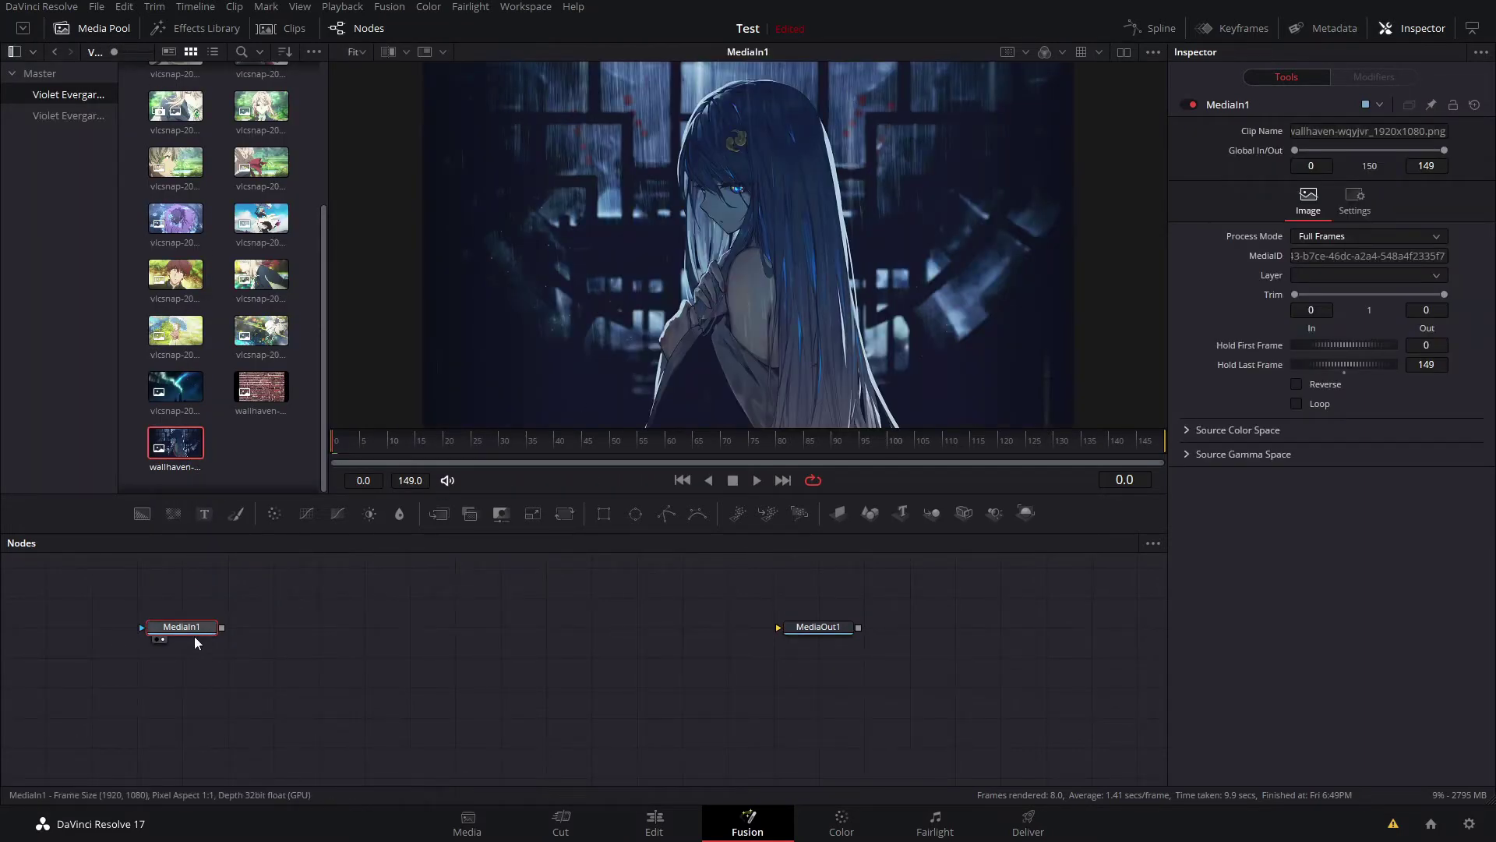
Rename the wallhaven image's MediaIn1 node to Girl
key(F2)
text(Gi)
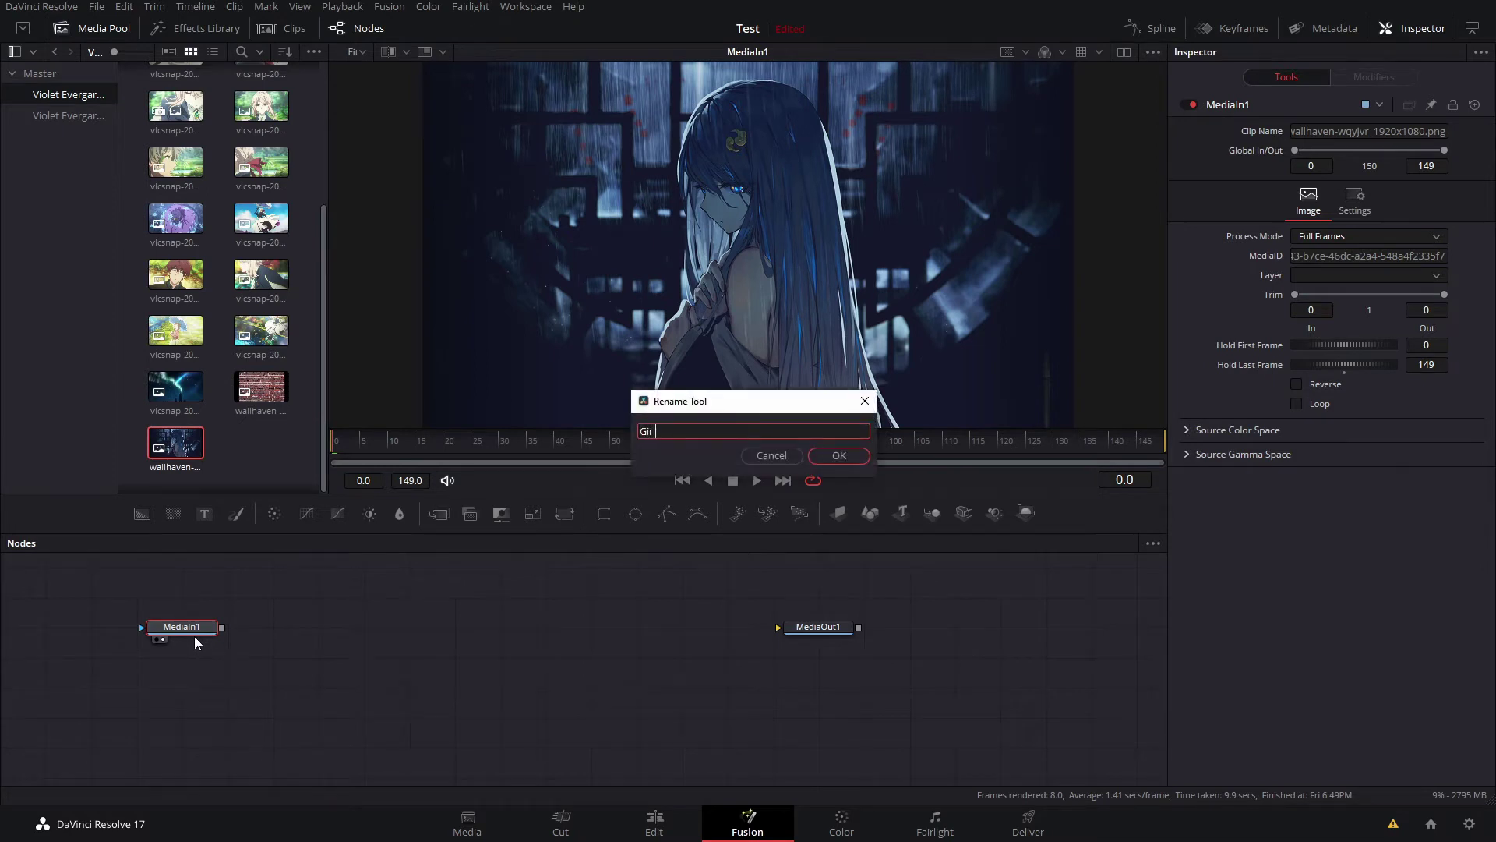
text(rl)
key(Return)
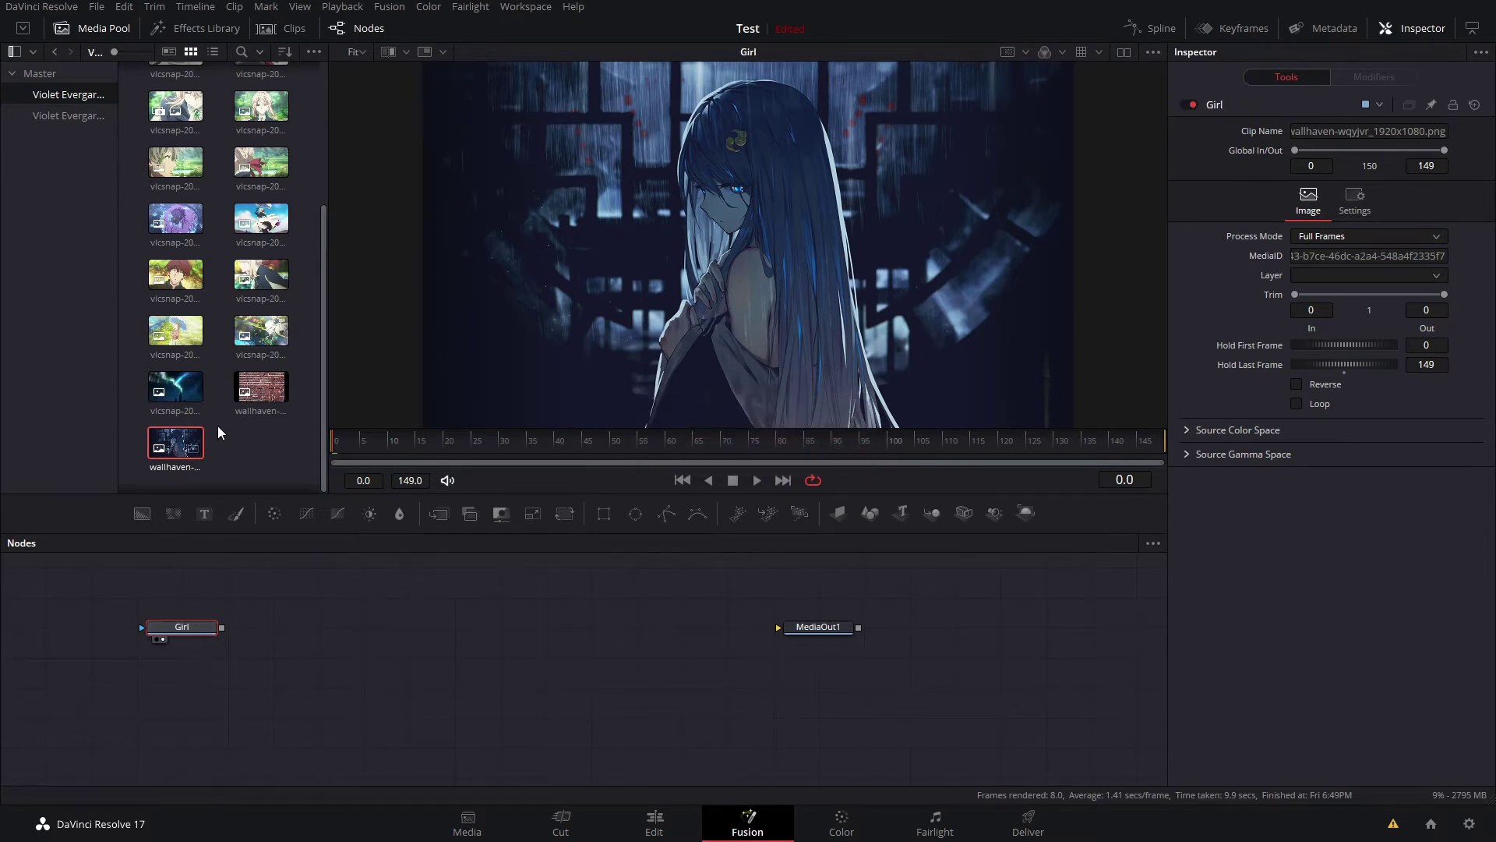
Add the cyan-2013252_1920.jpg shattered glass image from the media pool as a node and rename it Glass
scroll(217, 425, up, 5)
drag(175, 87, 598, 633)
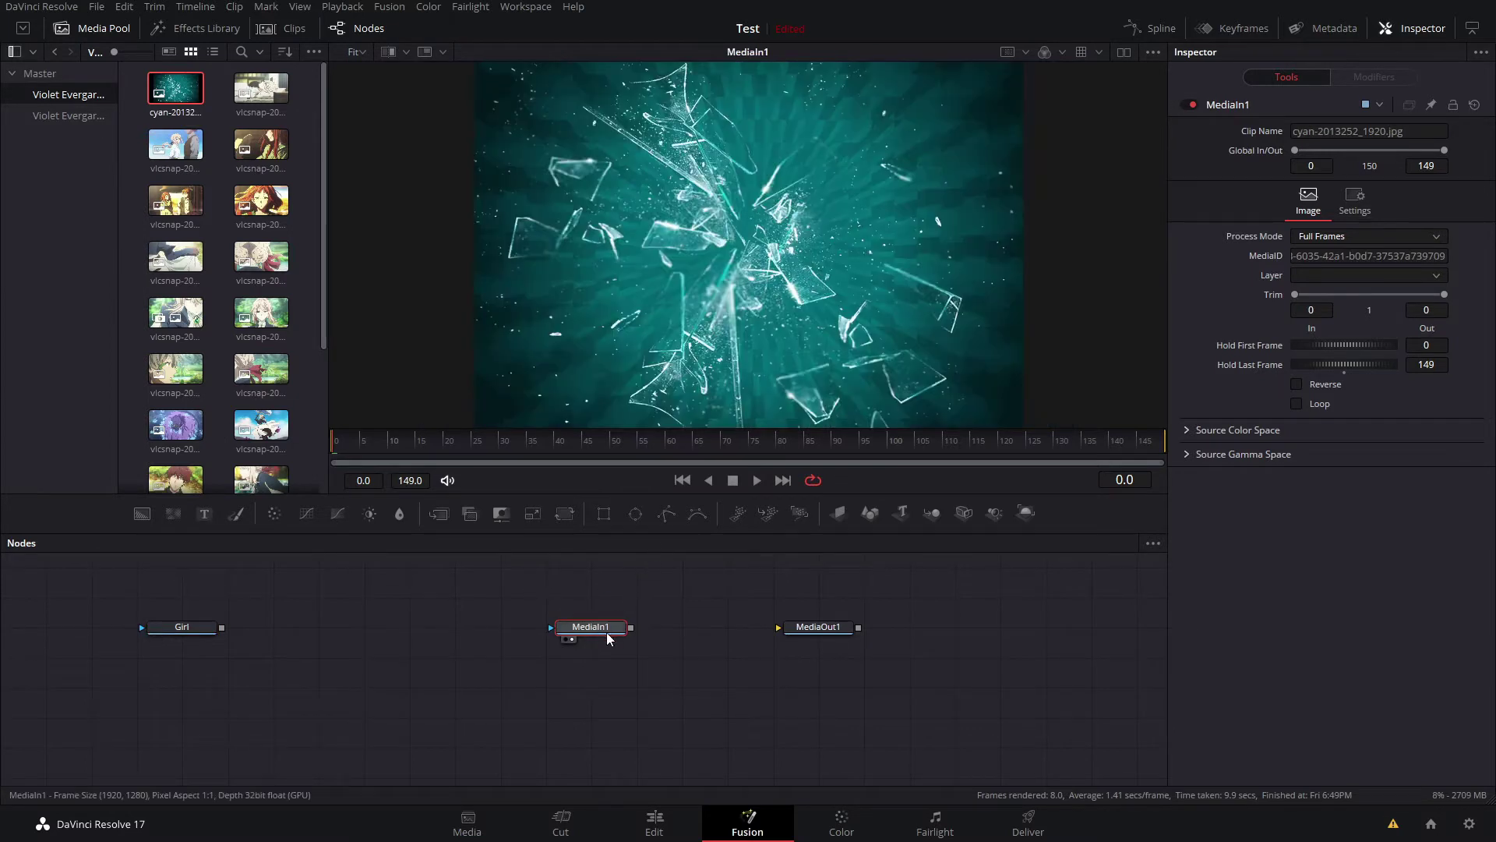
key(F2)
text(Glass)
key(Return)
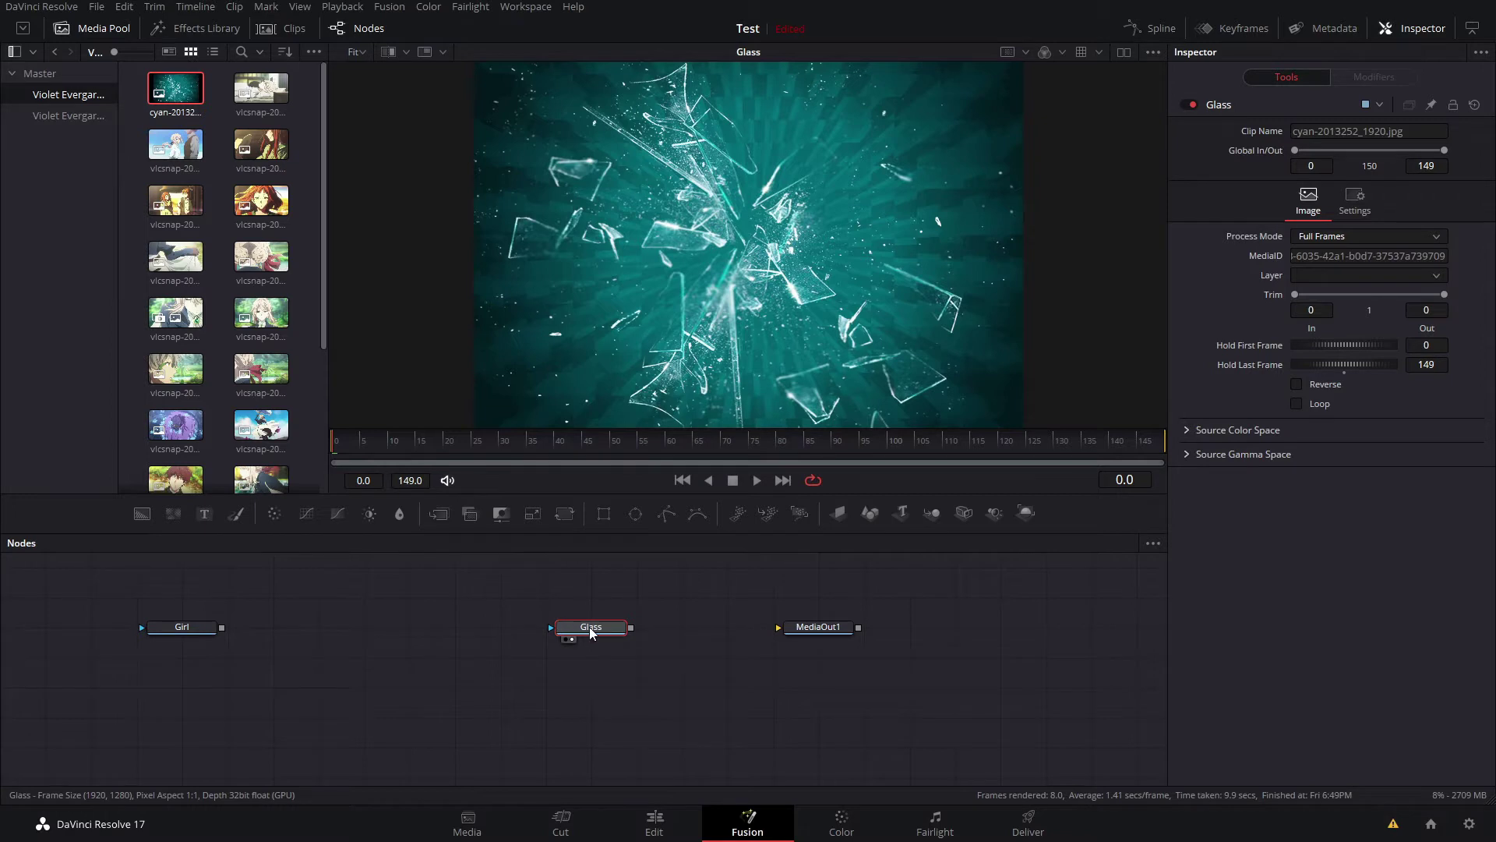
Add a Luma Keyer node fed by Glass and arrange the pair so the keyer sits between Girl and Glass
key(shift+space)
text(softglow)
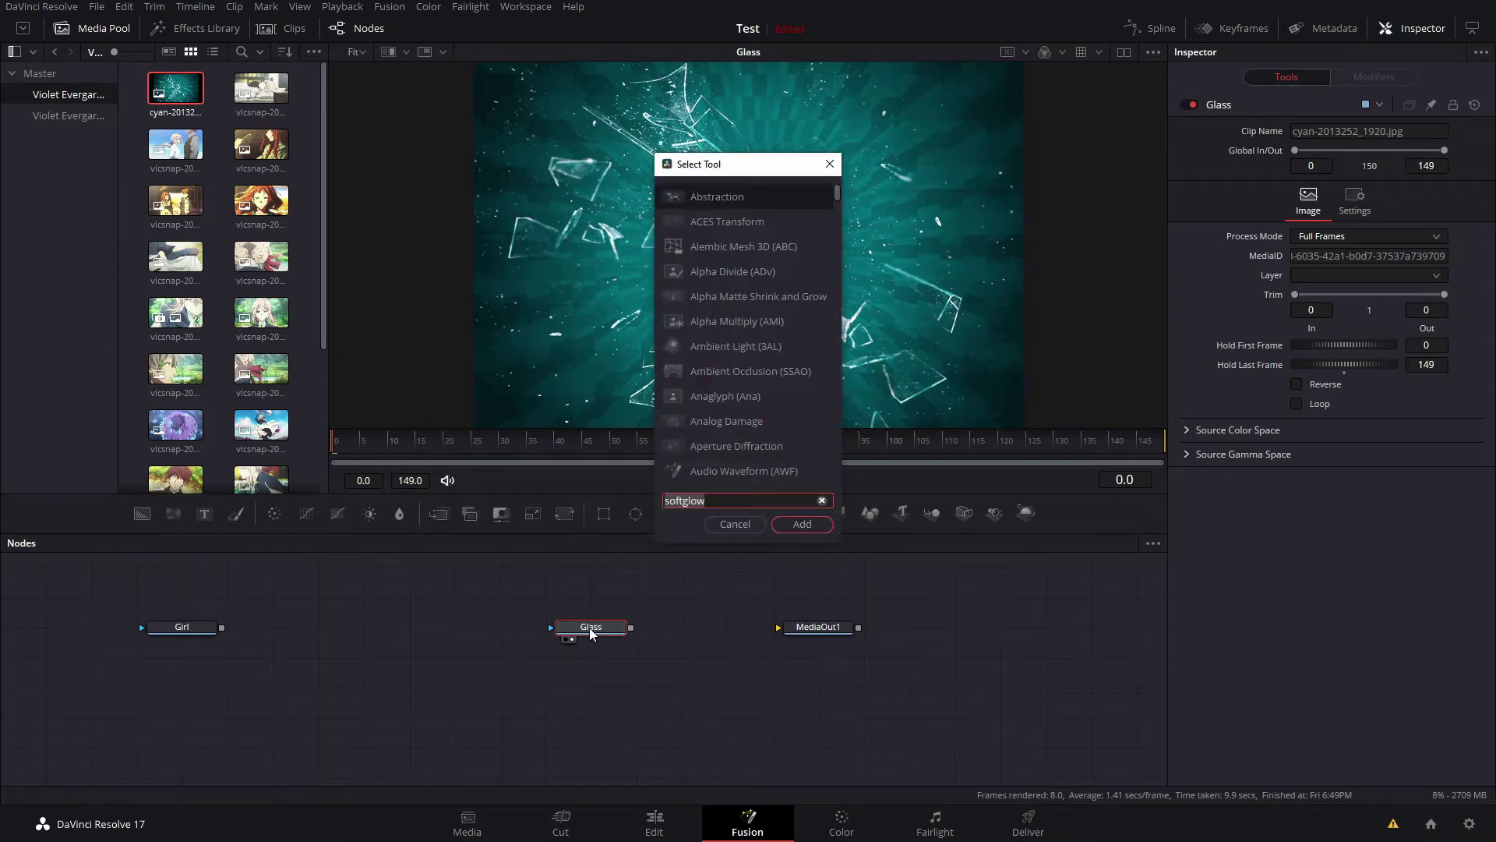
key(BackSpace)
key(BackSpace)
key(BackSpace)
key(BackSpace)
key(BackSpace)
key(BackSpace)
key(BackSpace)
key(BackSpace)
text(lumakey)
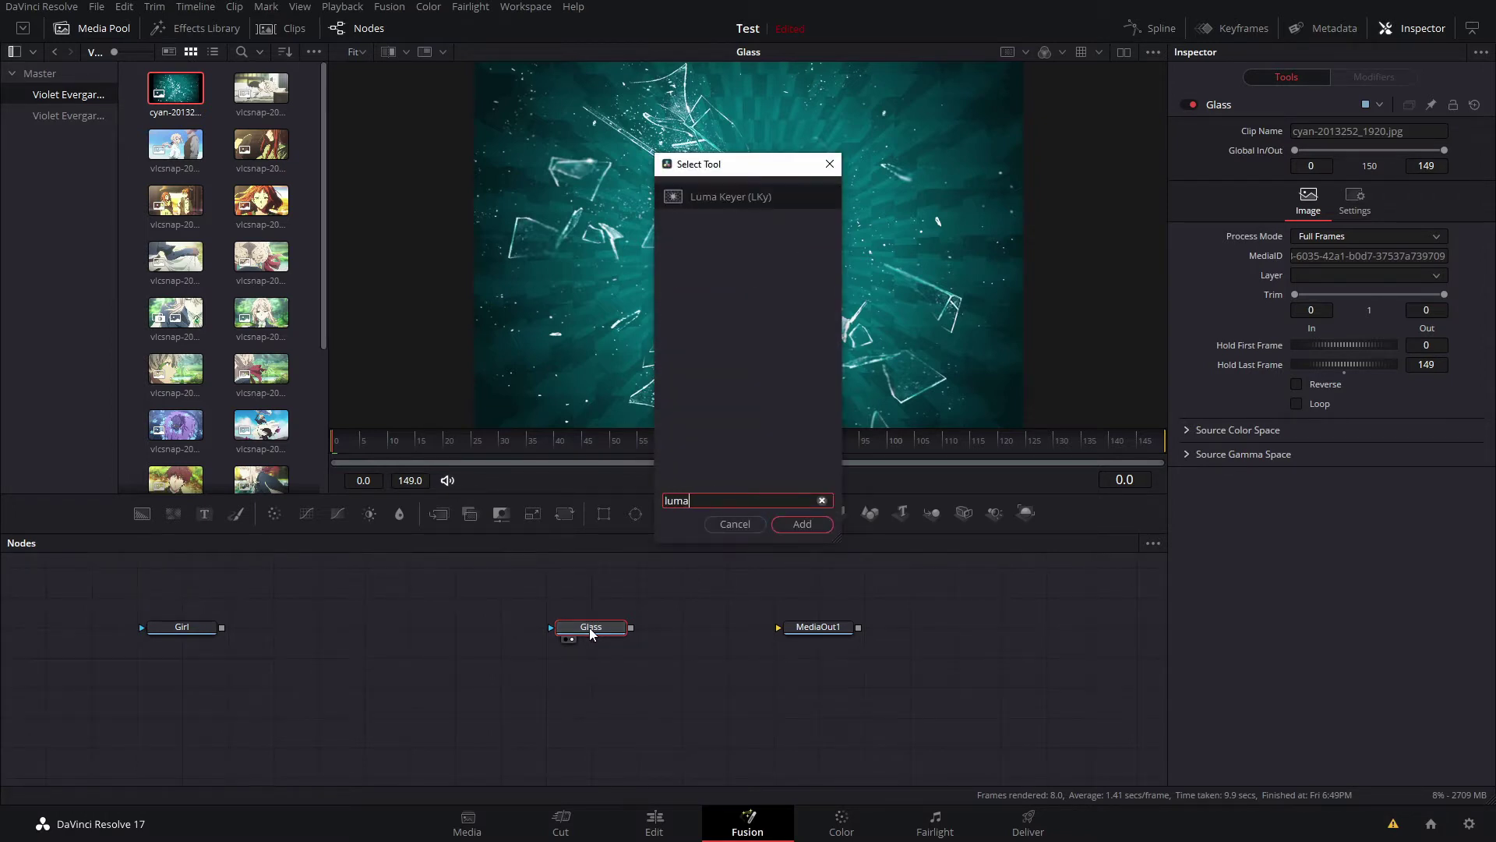
key(Return)
mouse_move(675, 627)
mouse_down()
mouse_move(580, 601)
mouse_move(633, 597)
mouse_move(499, 598)
mouse_move(503, 628)
mouse_move(682, 631)
mouse_up()
drag(501, 630, 546, 630)
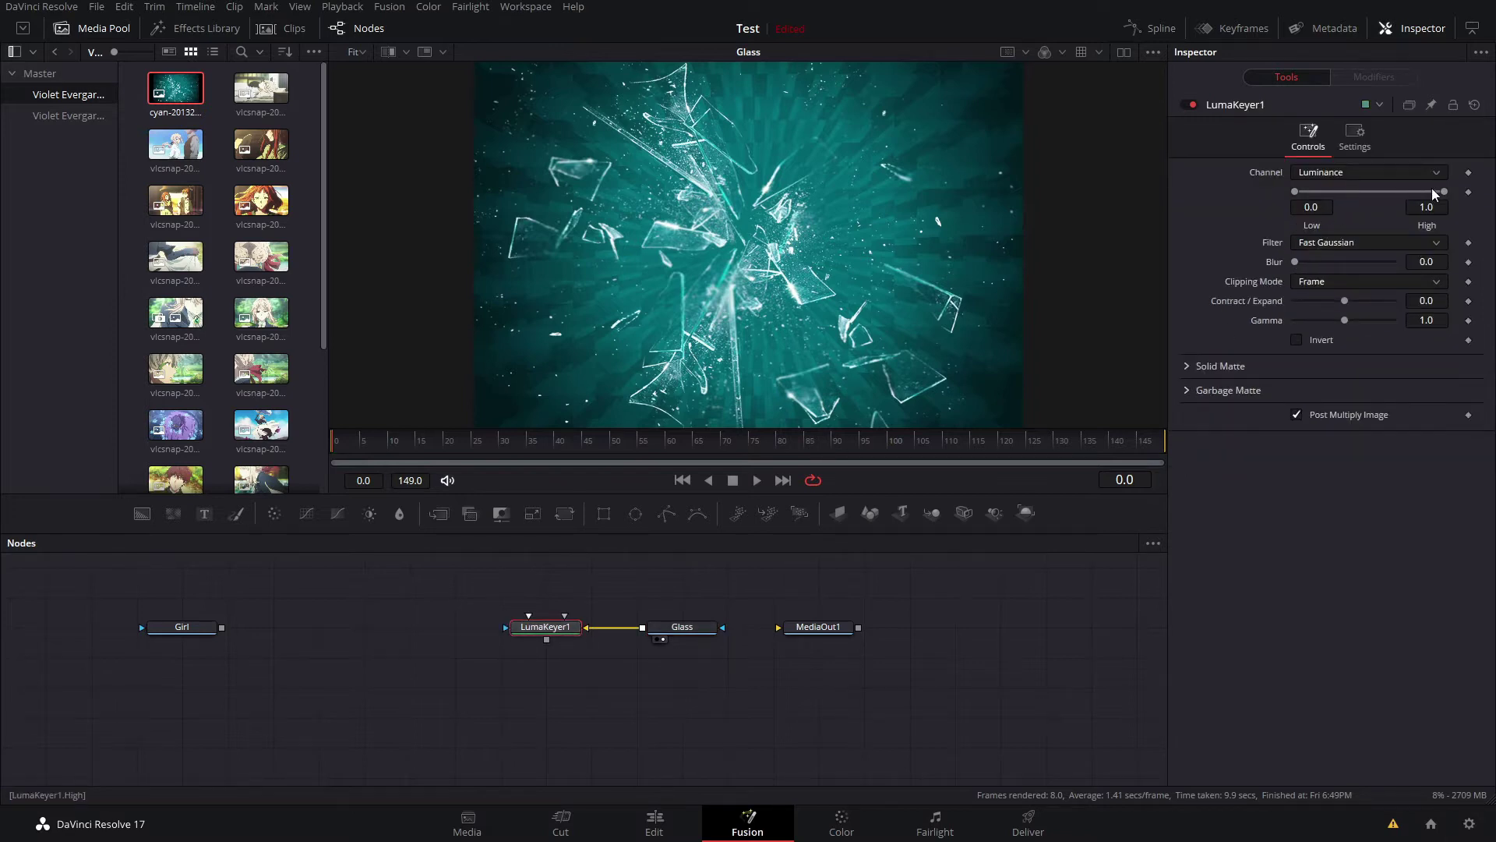
Show the Luma Keyer in the viewer and set its luminance Low to 0.211 and Contract / Expand to 0.06
drag(1298, 192, 1325, 191)
key(1)
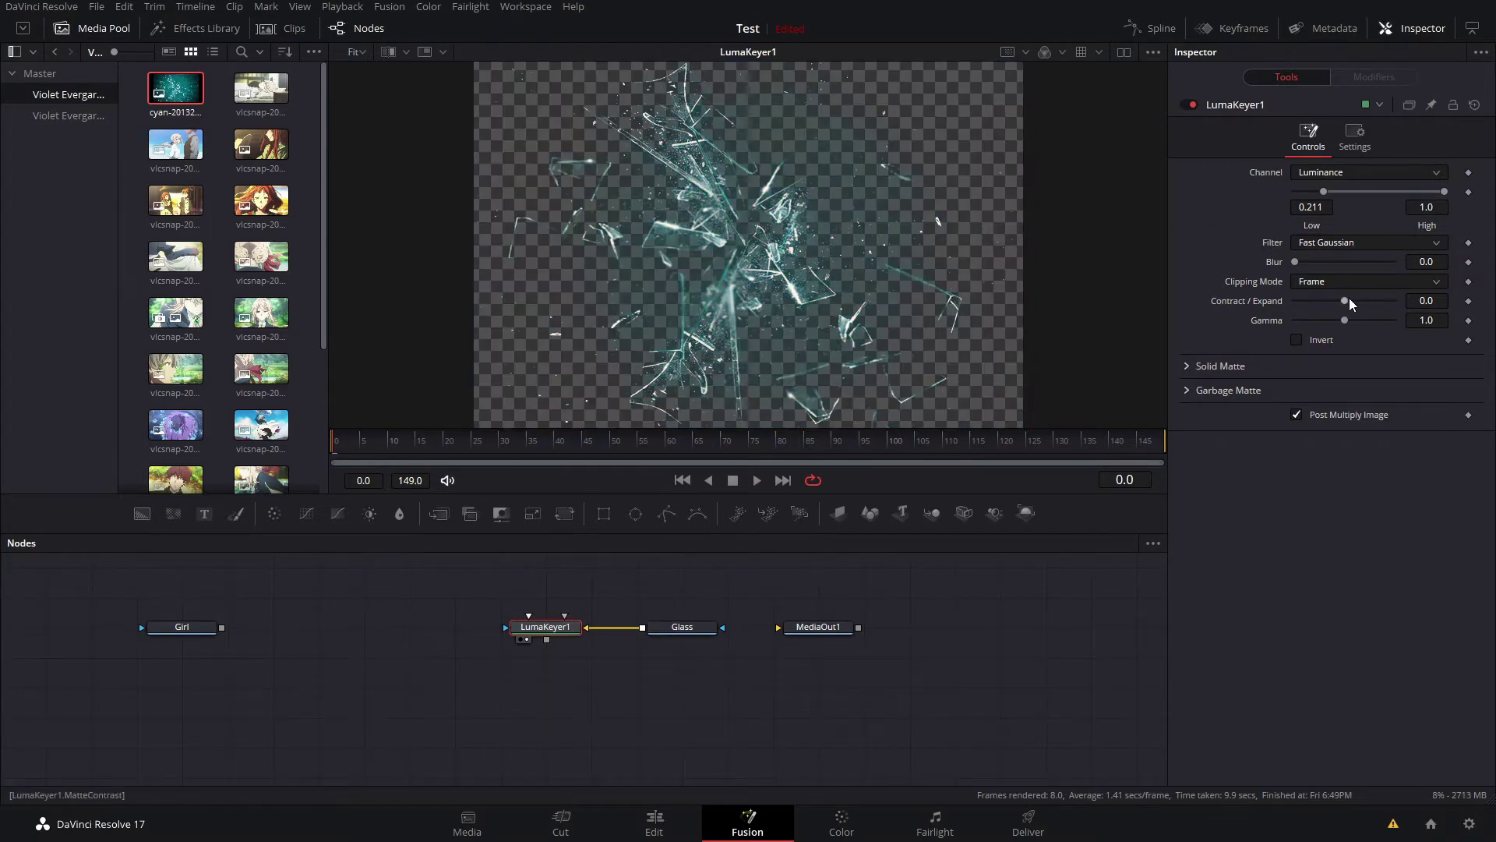
drag(1346, 301, 1353, 303)
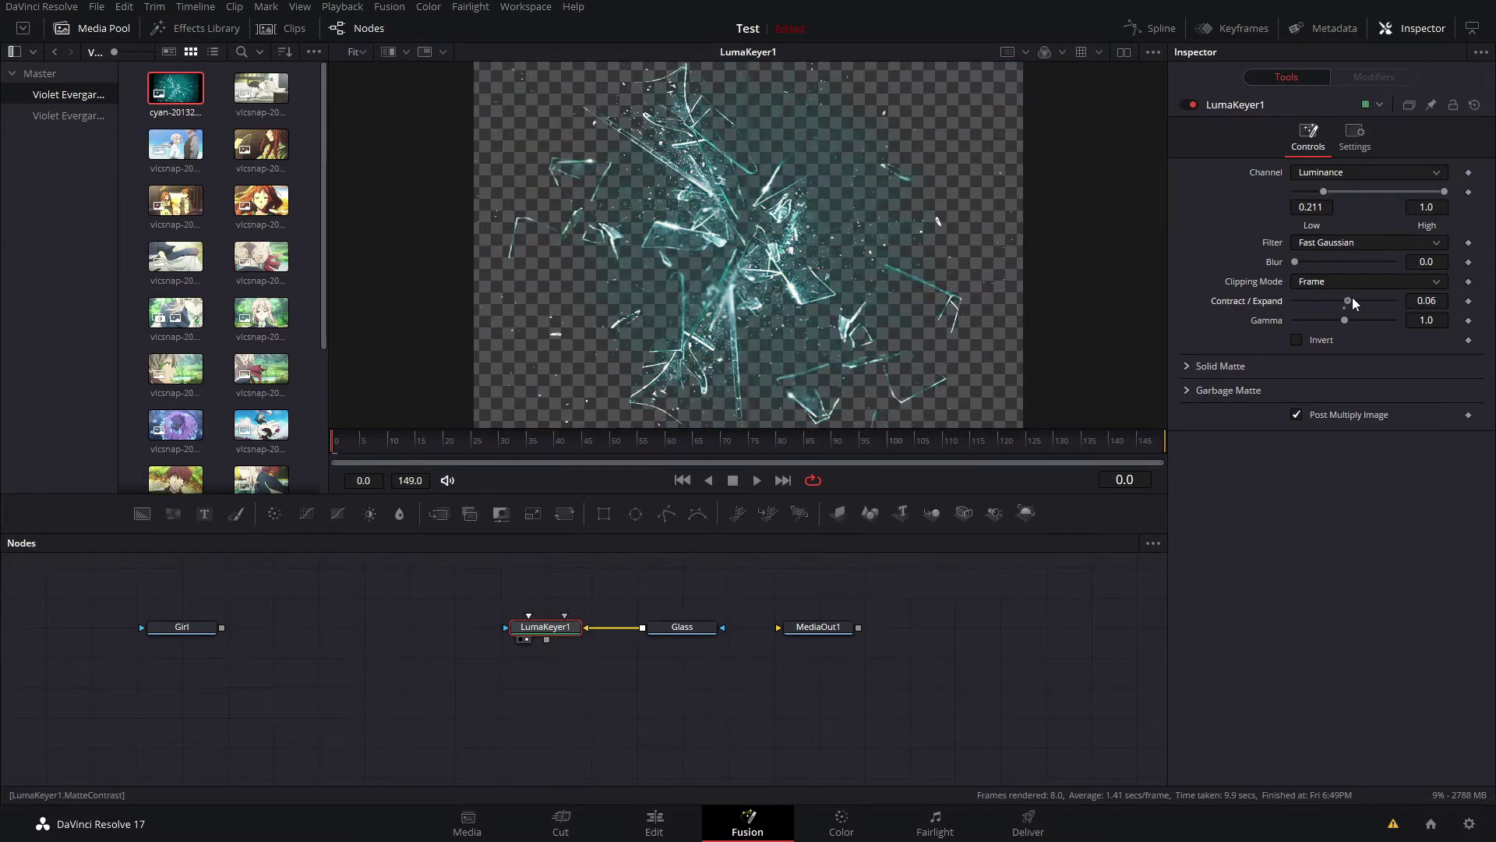
Insert a Color Corrector between the Glass and LumaKeyer1 nodes and set its Contrast to 3.0
drag(545, 626, 500, 626)
click(688, 630)
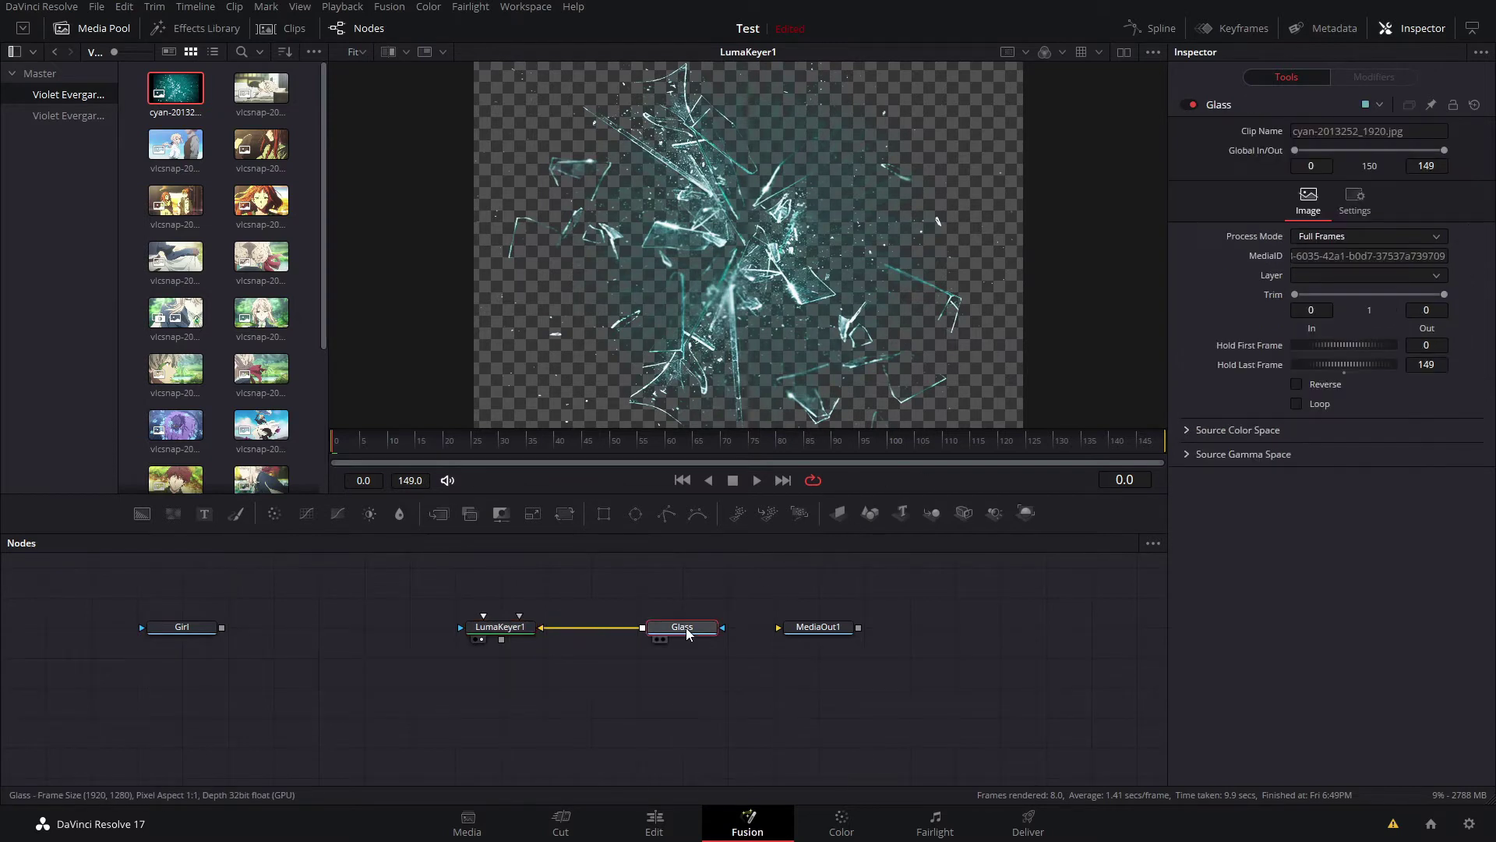
key(shift+space)
text(cc)
key(Return)
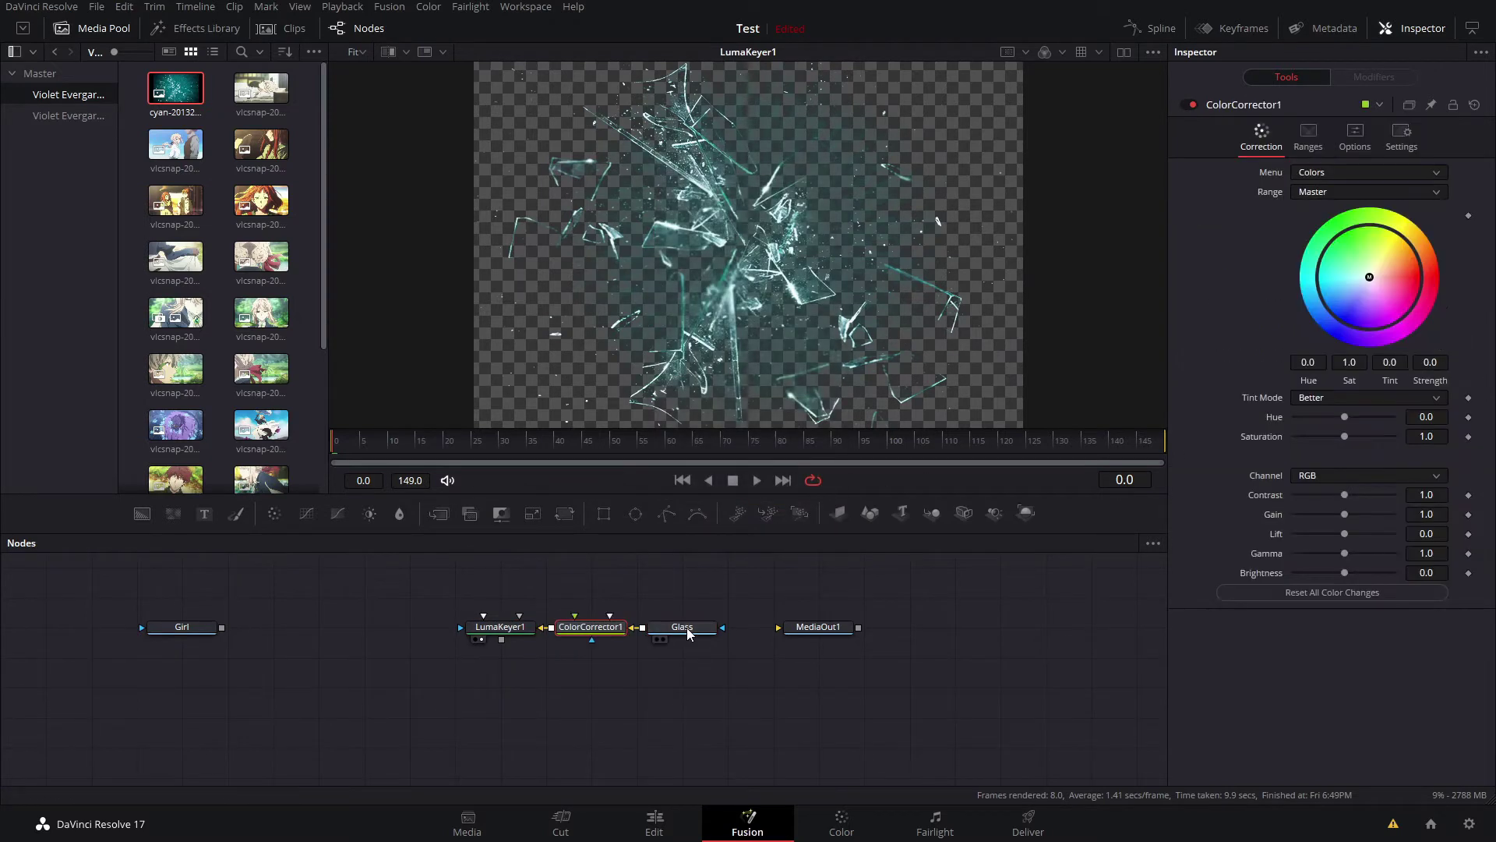
drag(1344, 494, 1394, 495)
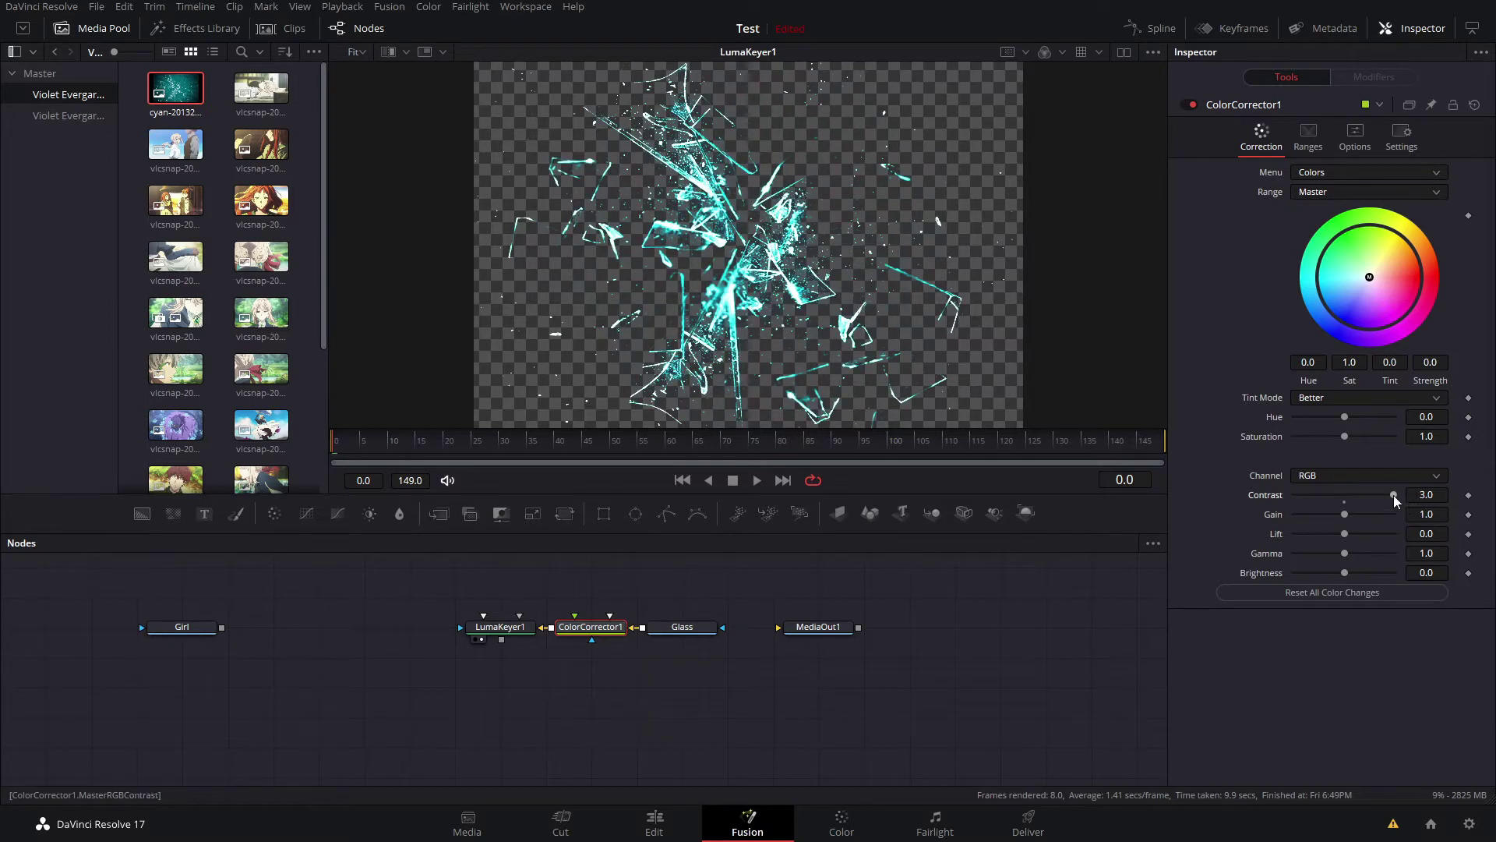
Insert a Transform node between Glass and ColorCorrector1 and set its Size to 2.59
click(483, 631)
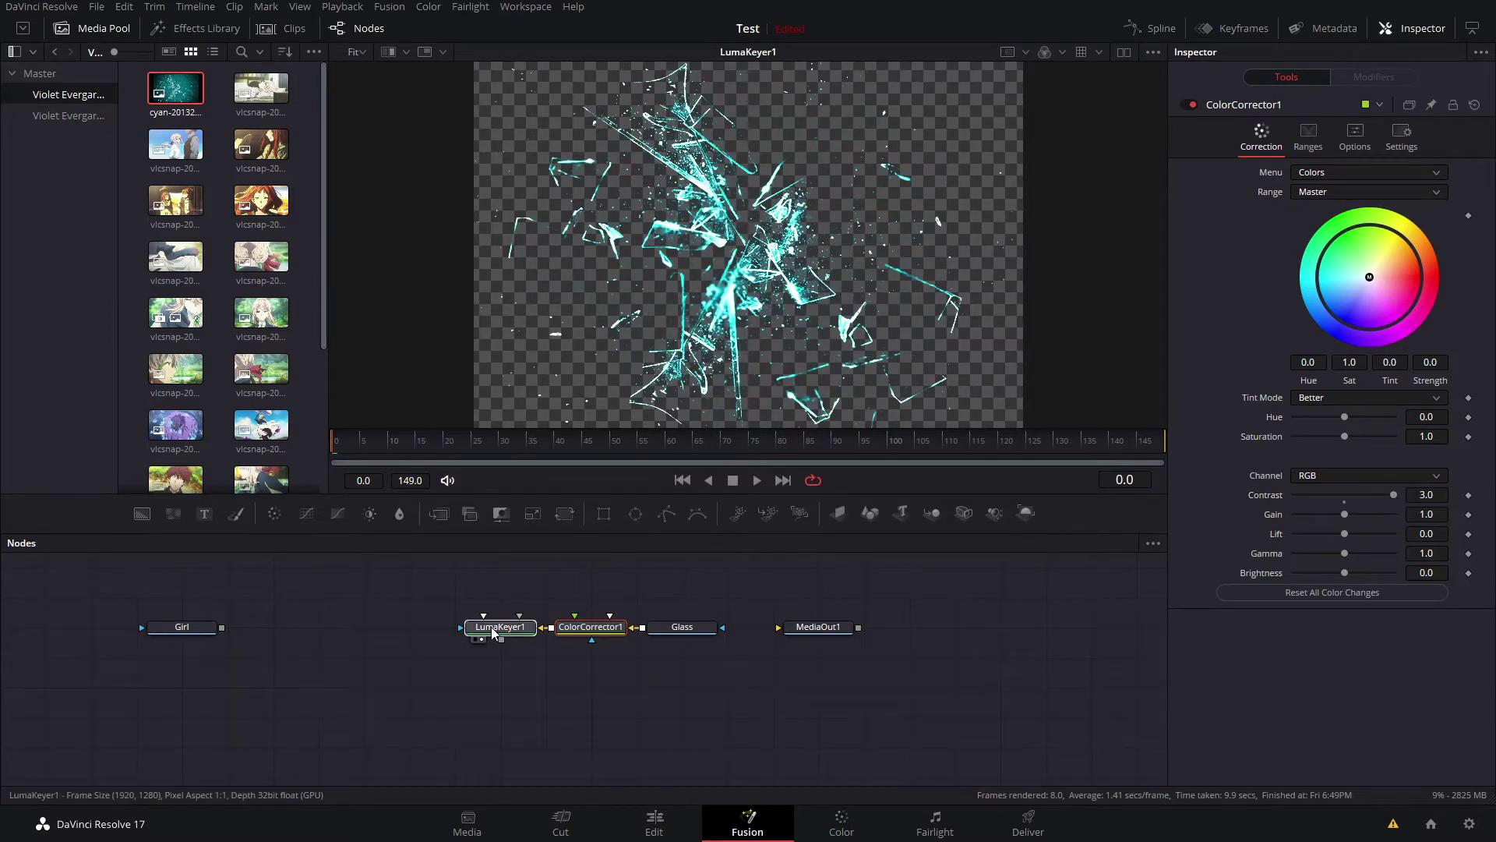
click(590, 627)
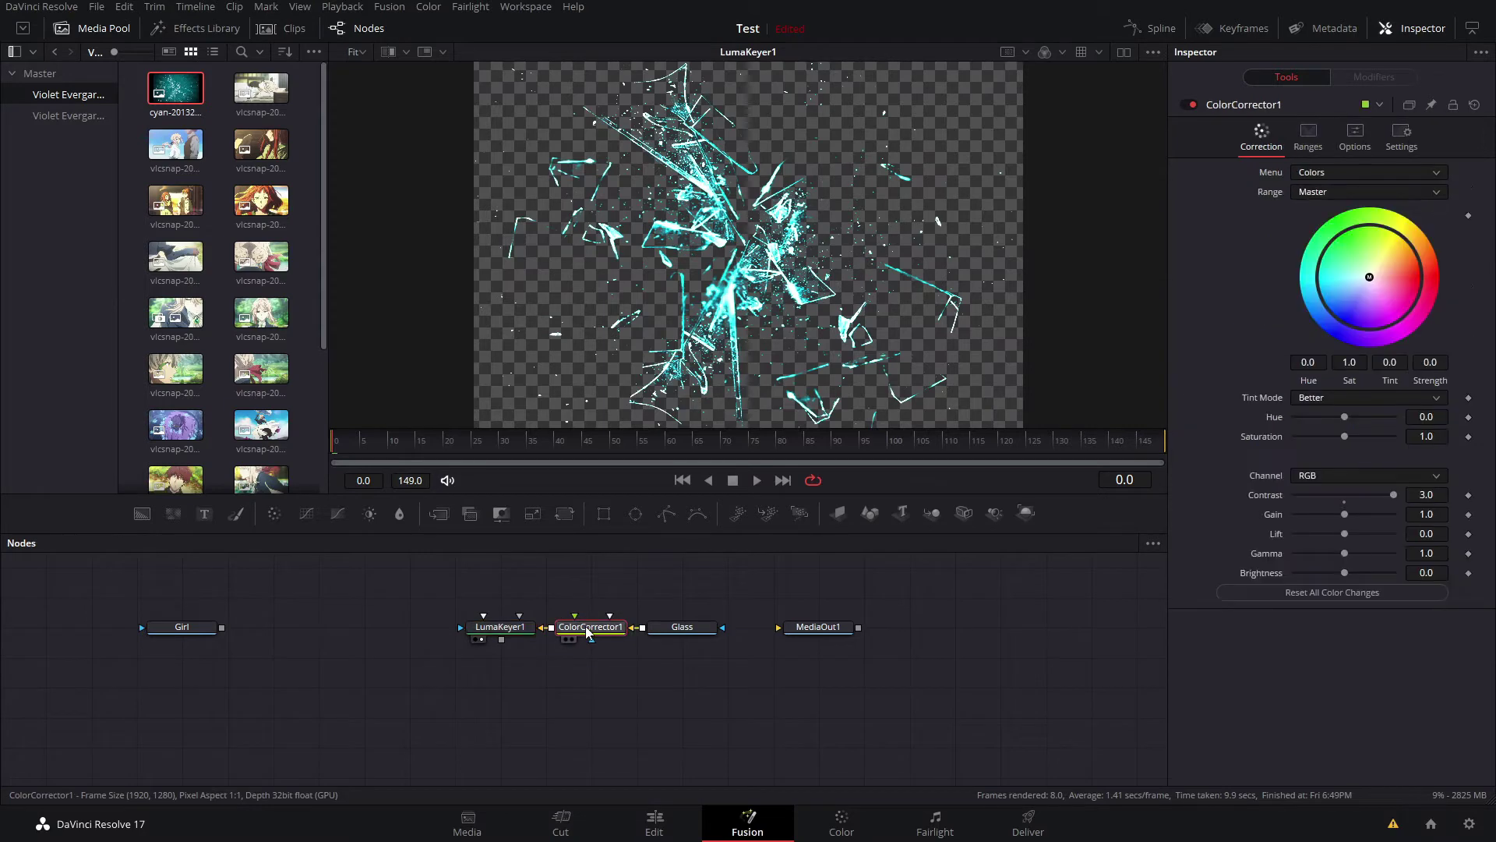
click(514, 638)
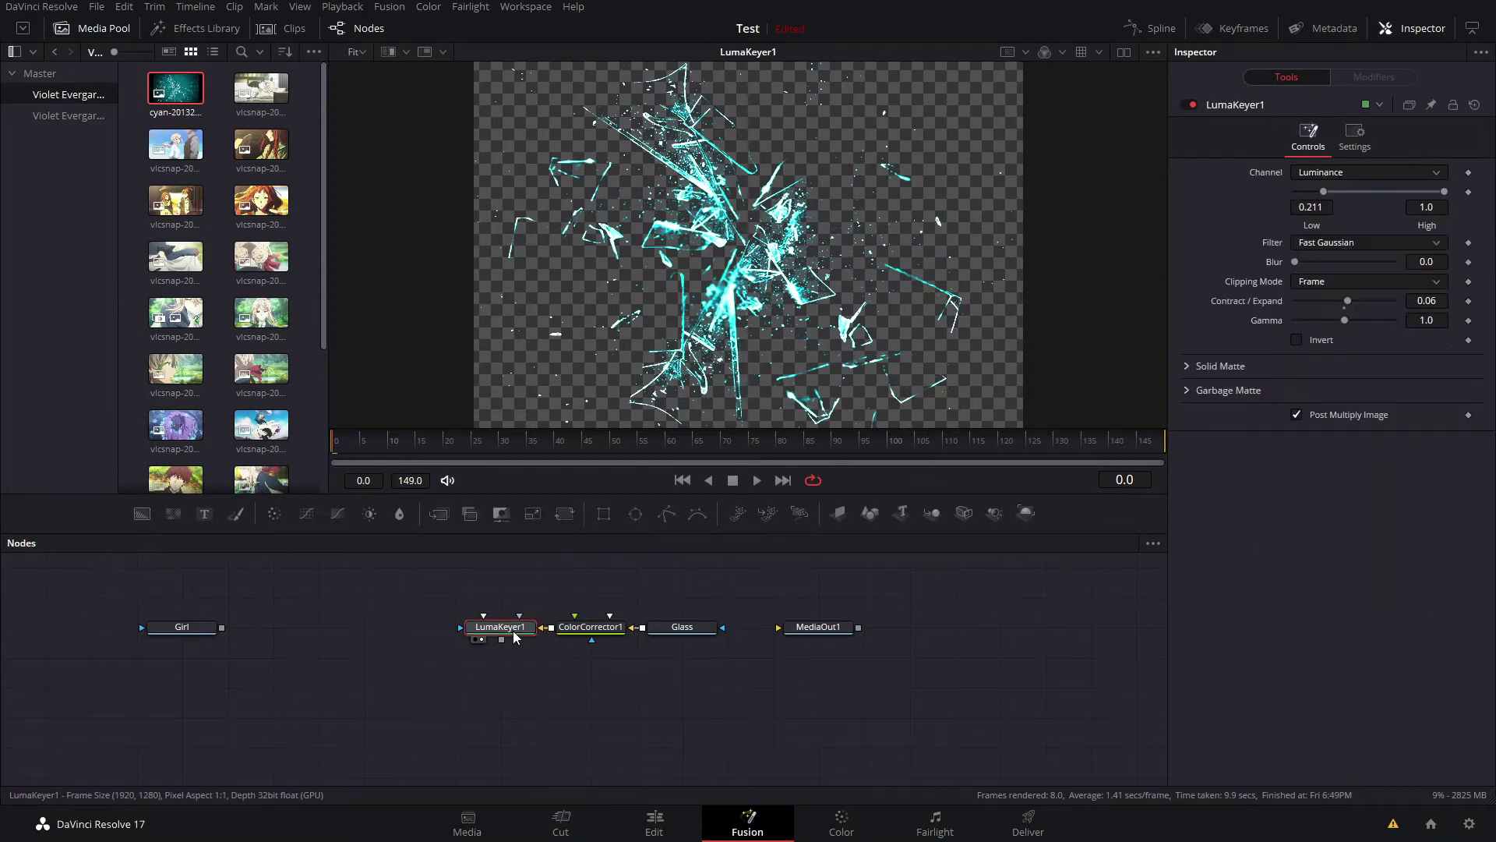
click(586, 631)
click(683, 635)
key(shift+space)
text(transform)
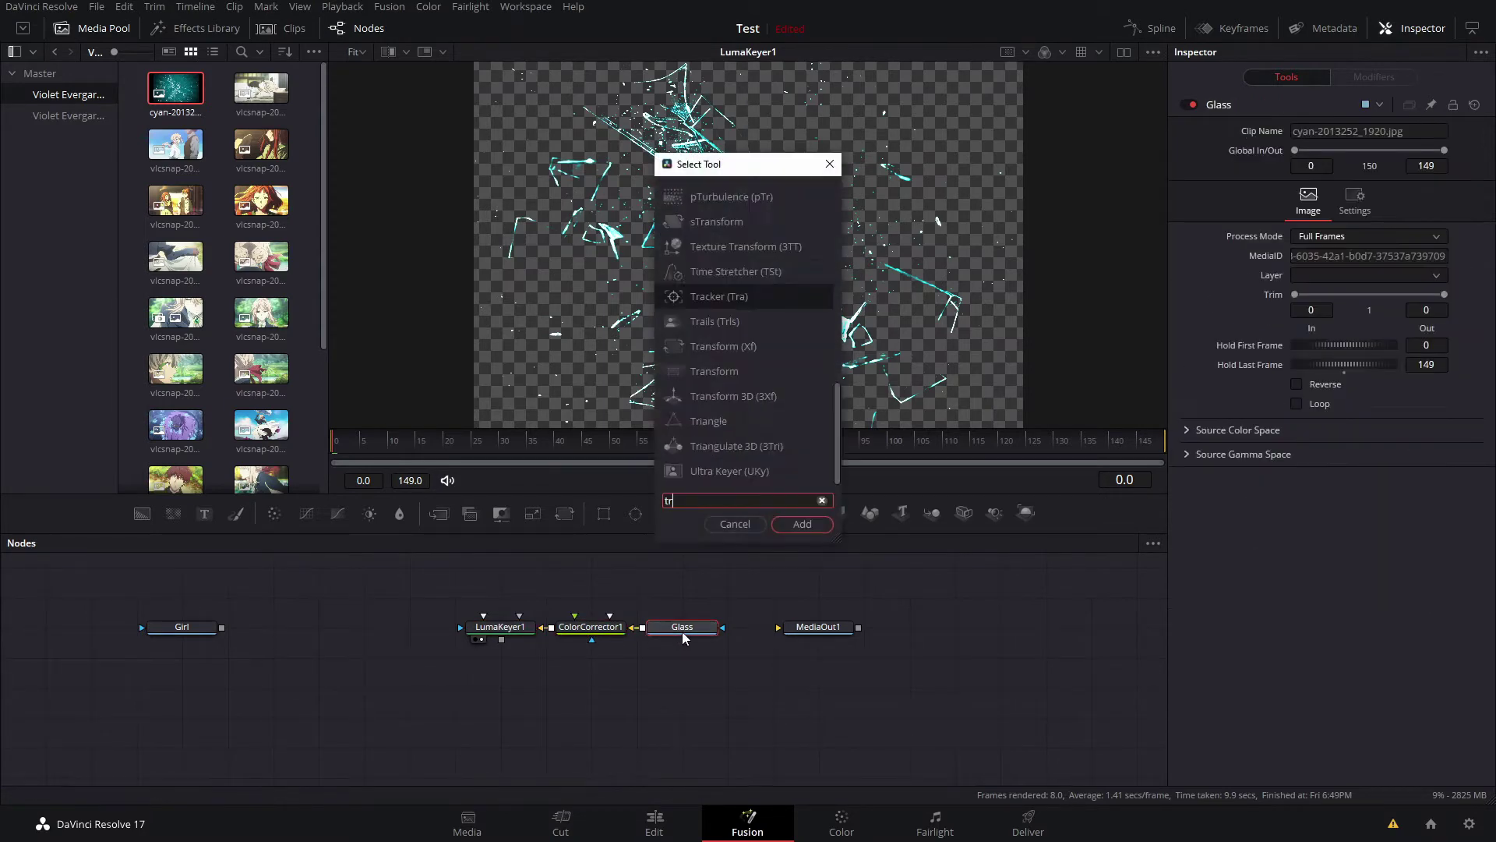
key(Return)
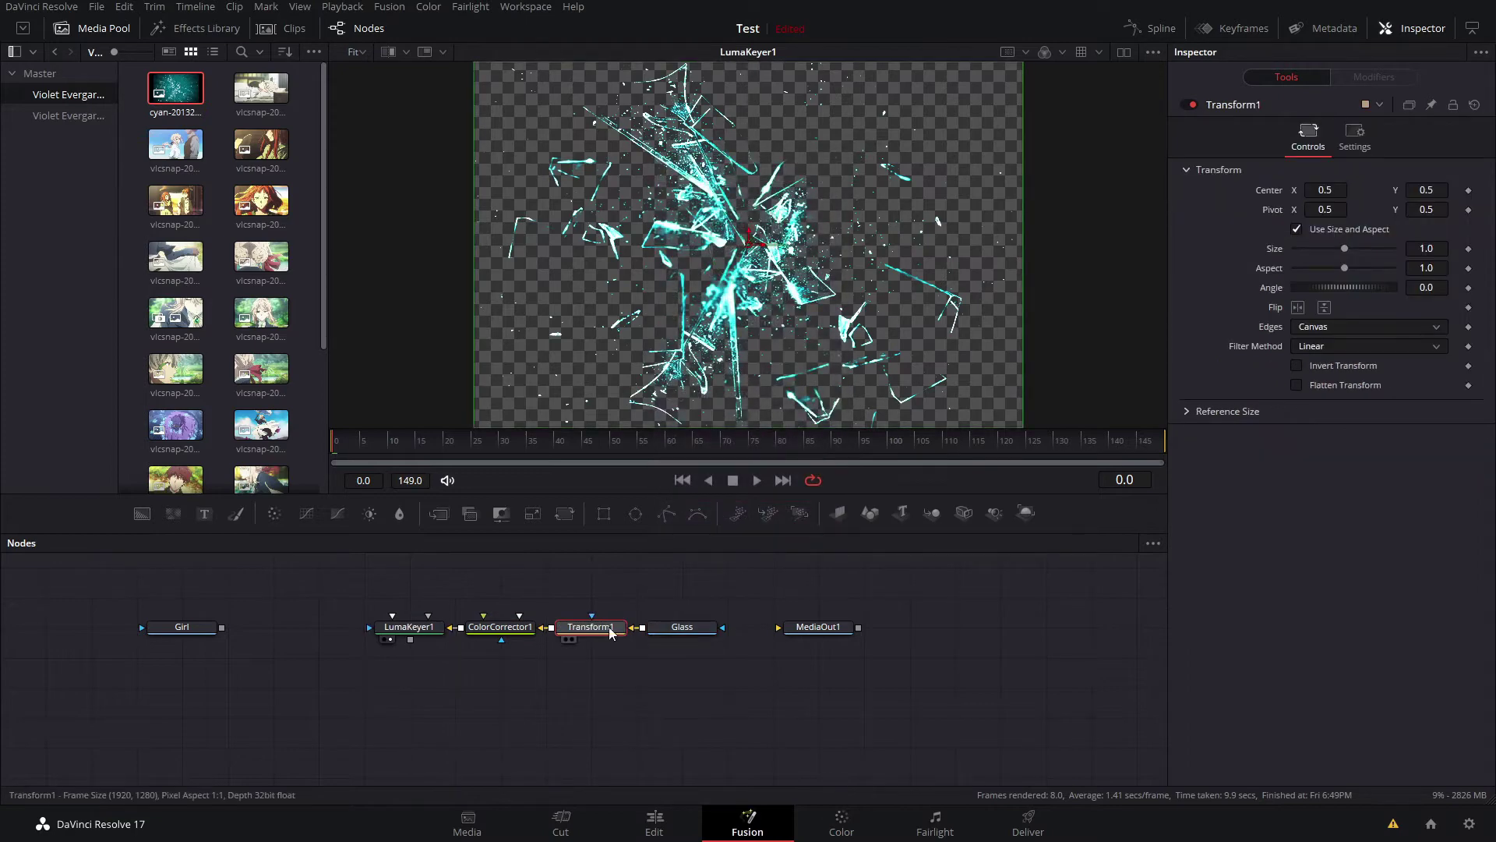
drag(1349, 251, 1360, 252)
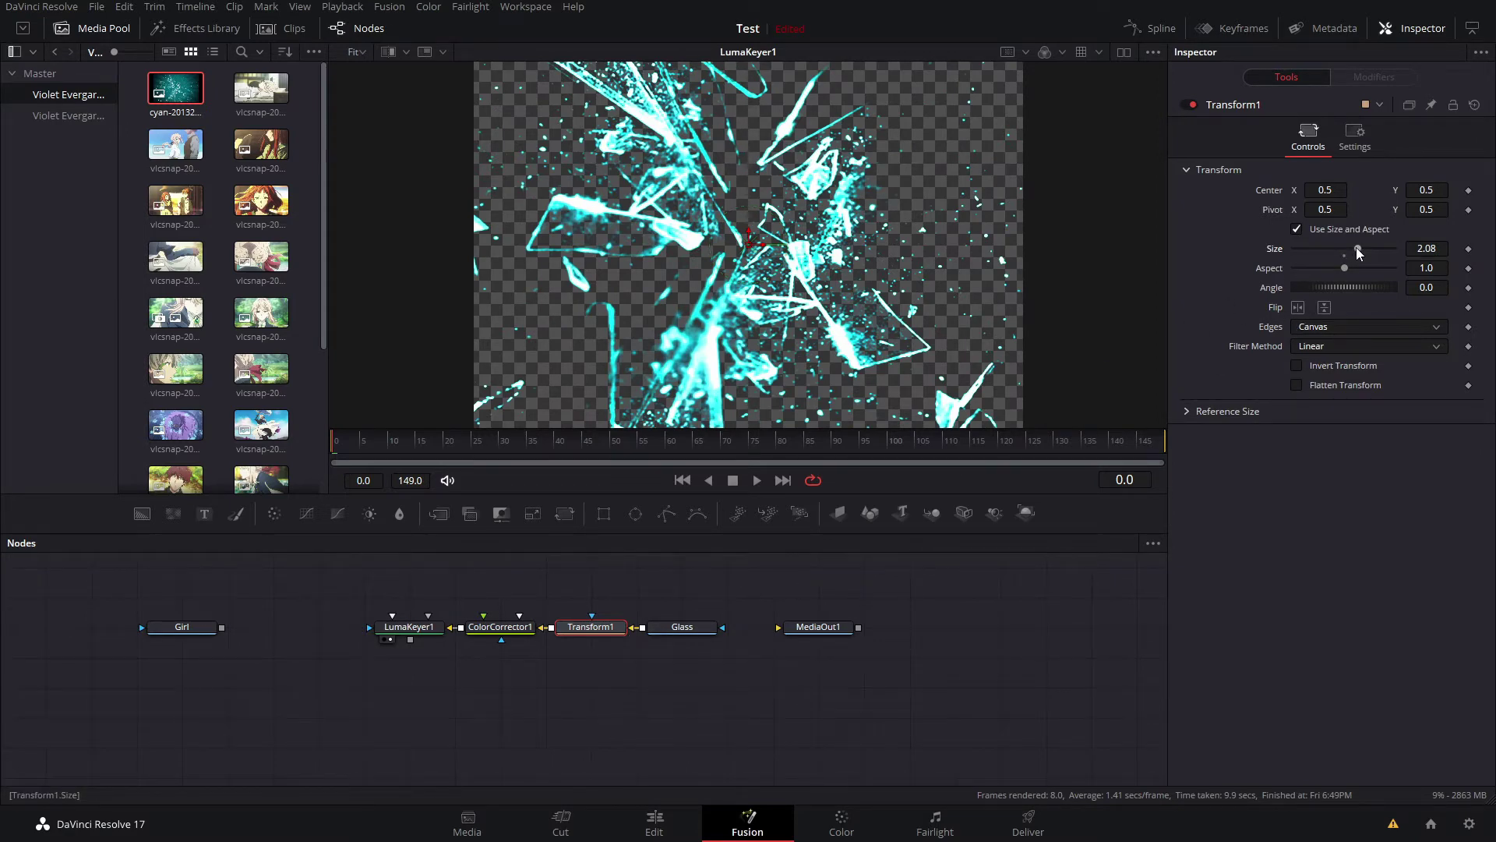
drag(1357, 250, 1366, 255)
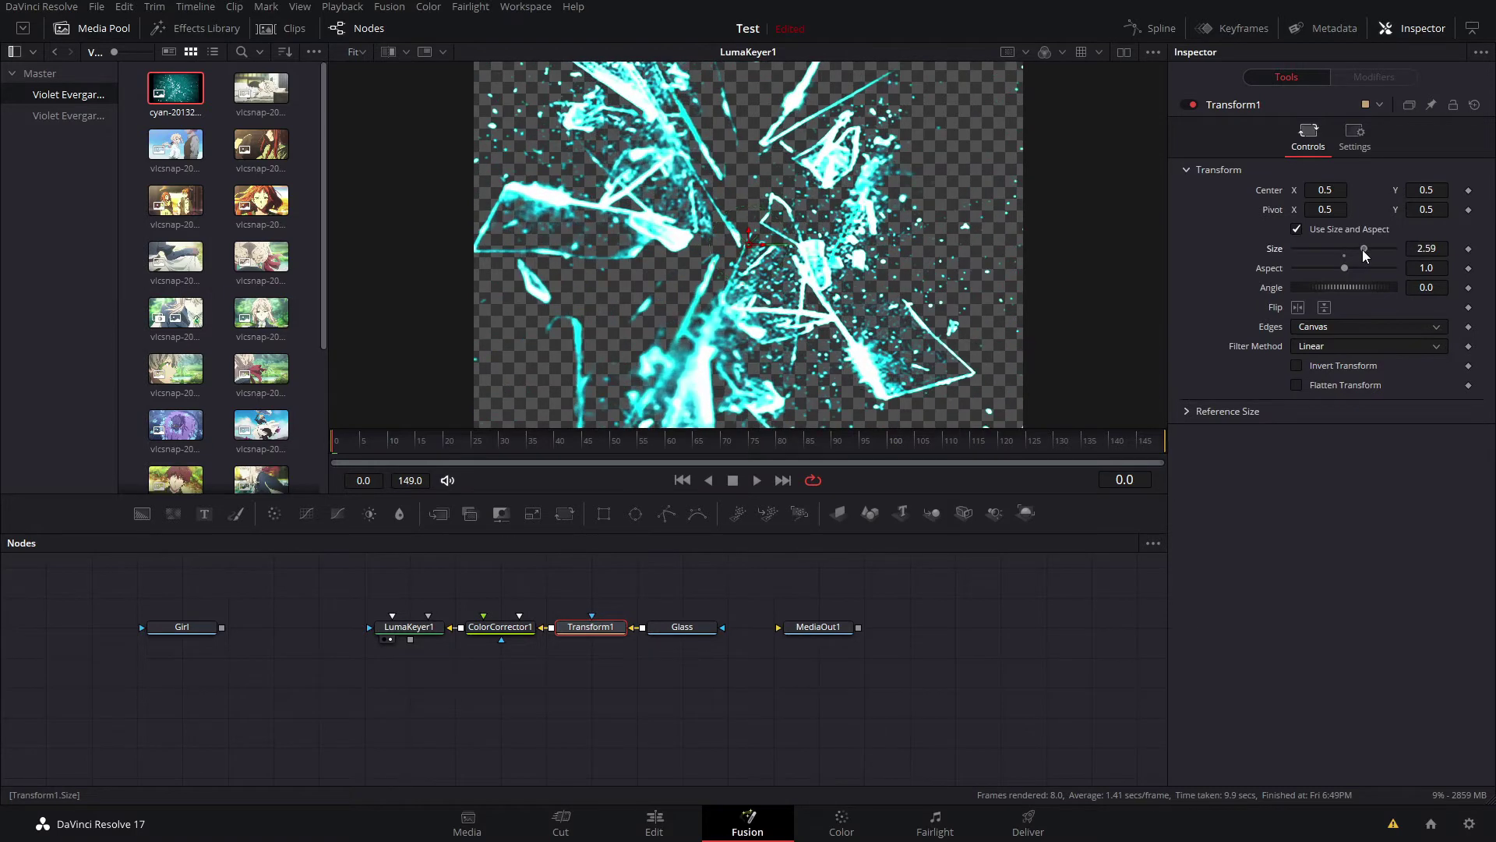
Add a Matte Control node with Girl as background and LumaKeyer1 as foreground, and show it in the viewer
click(425, 627)
drag(182, 627, 92, 629)
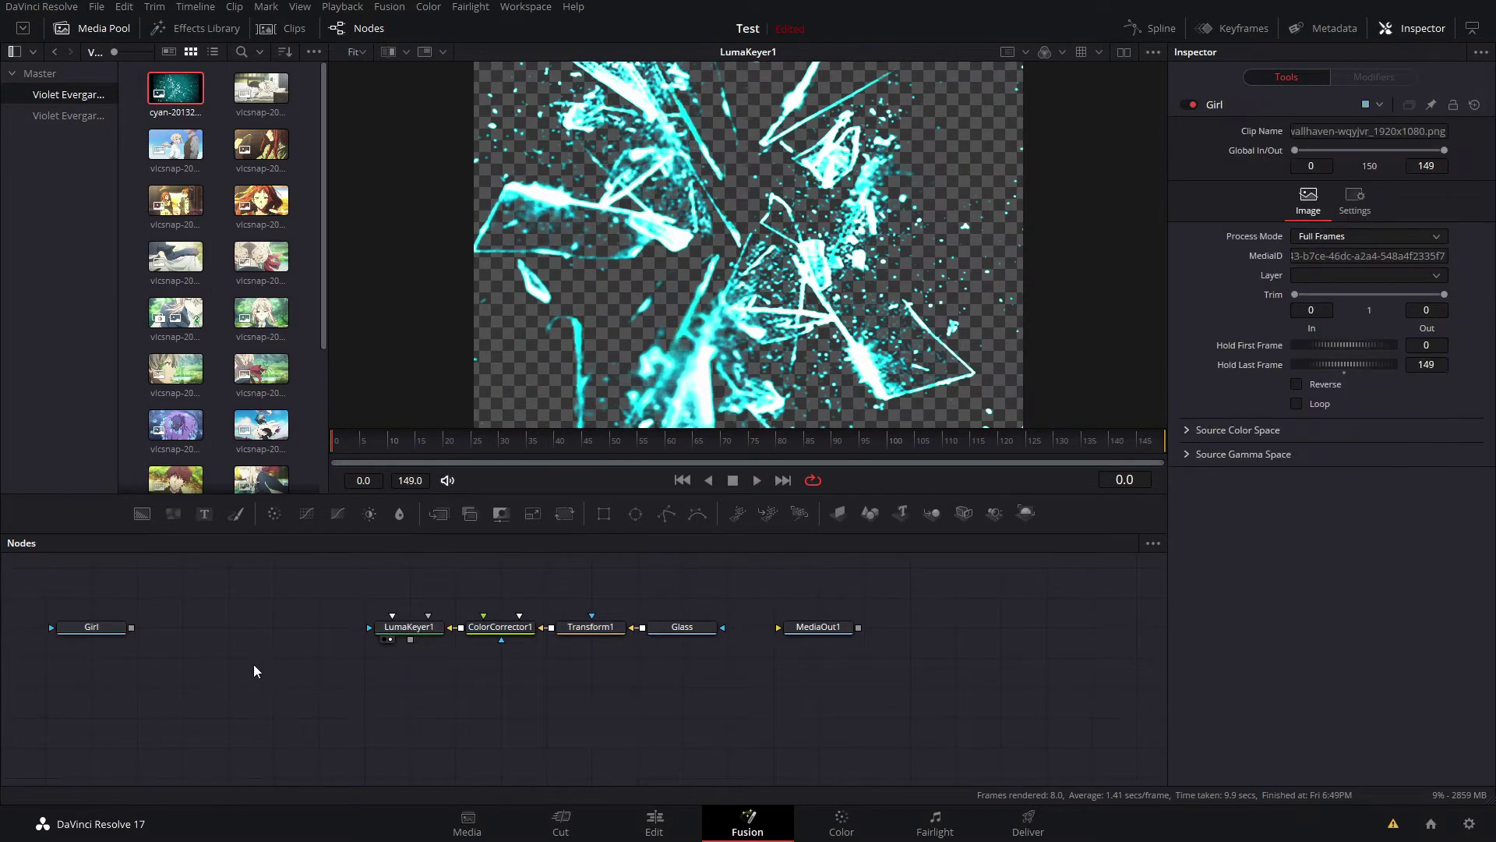
key(shift+space)
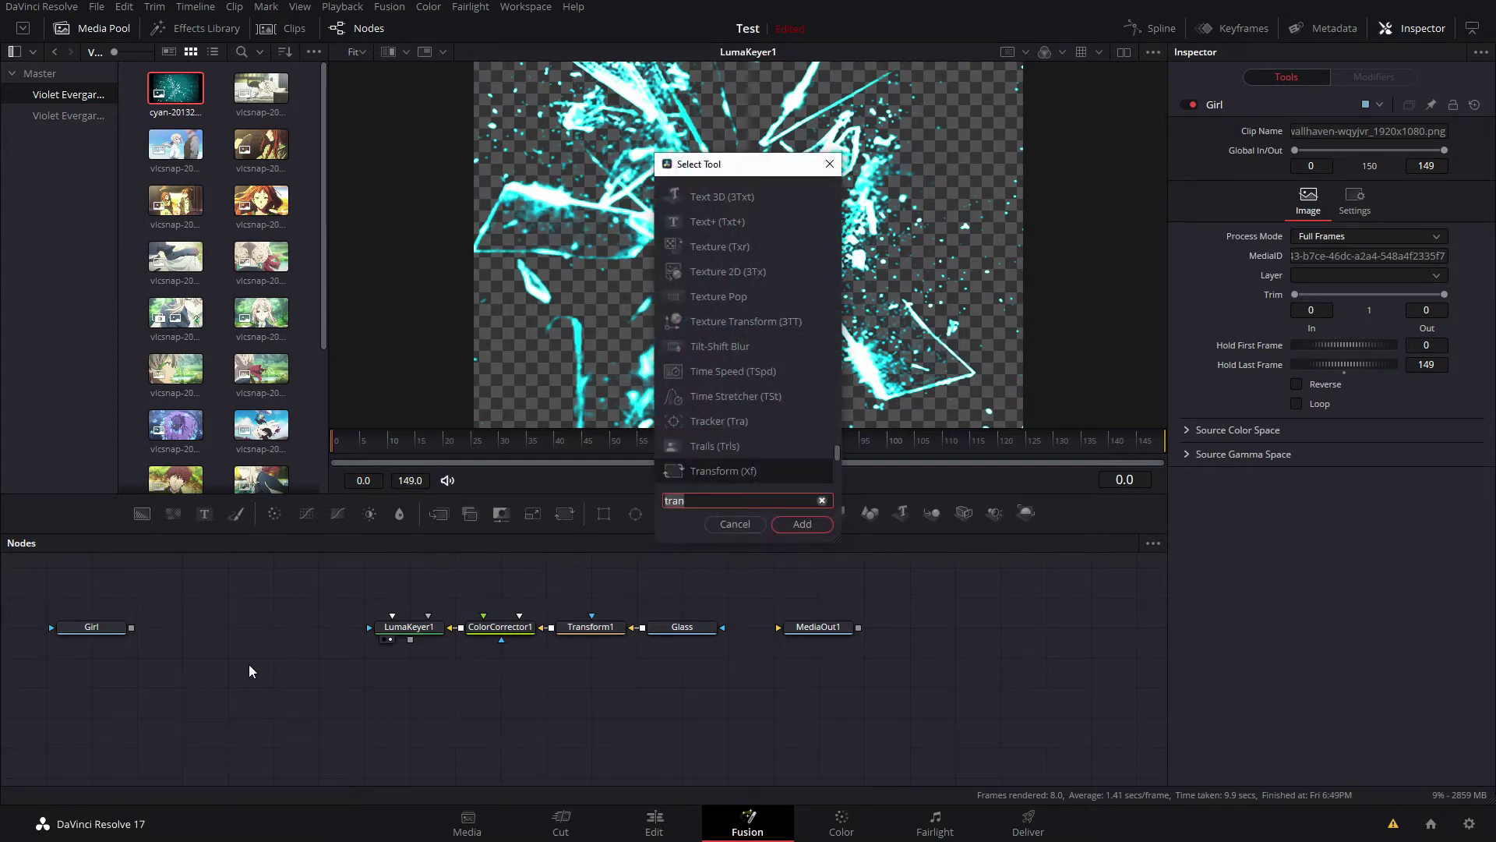
text(matte)
key(Return)
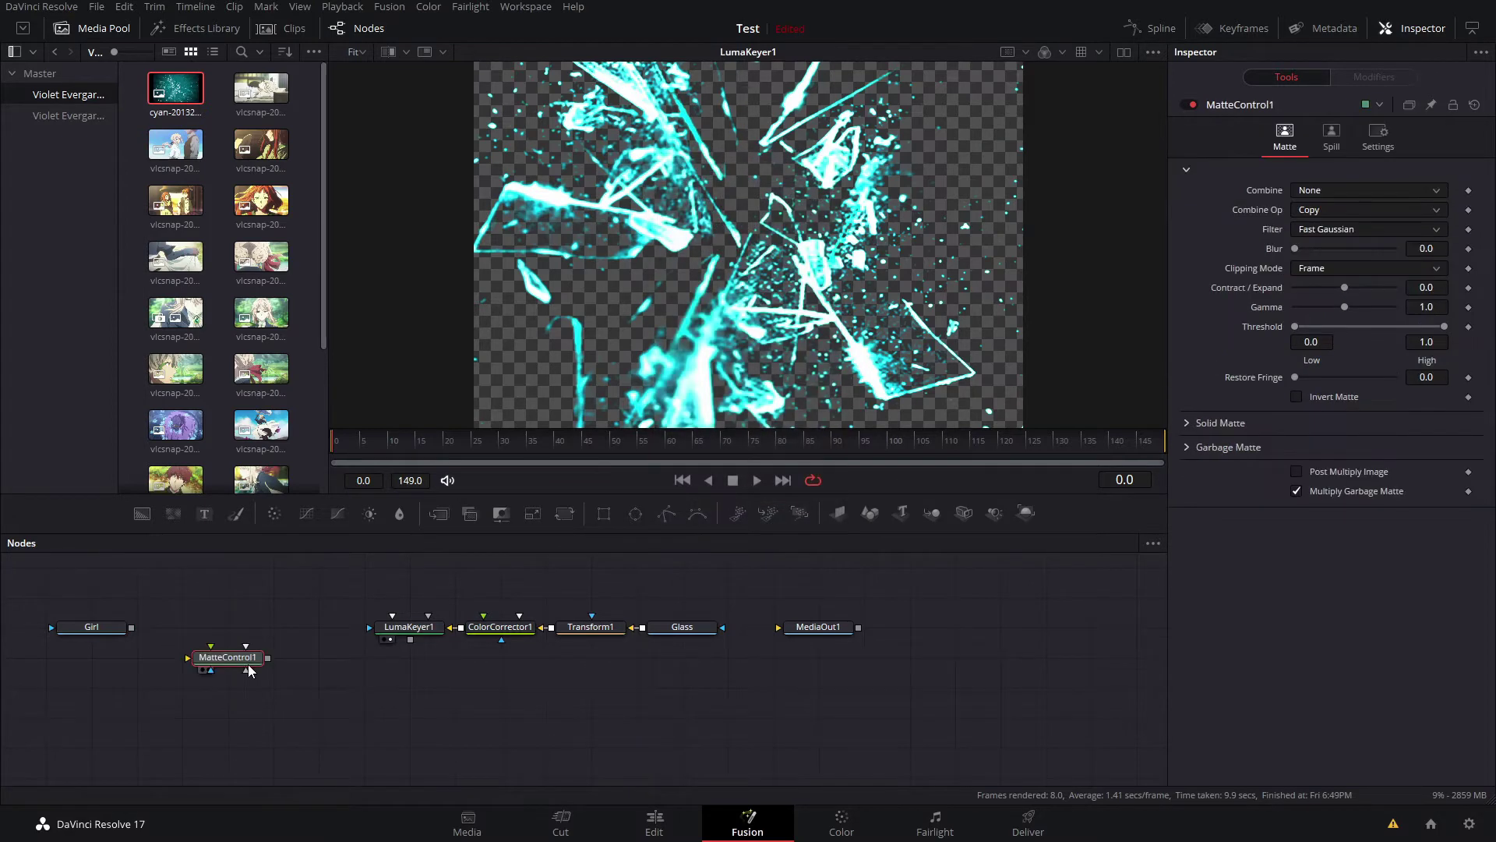
drag(234, 664, 282, 632)
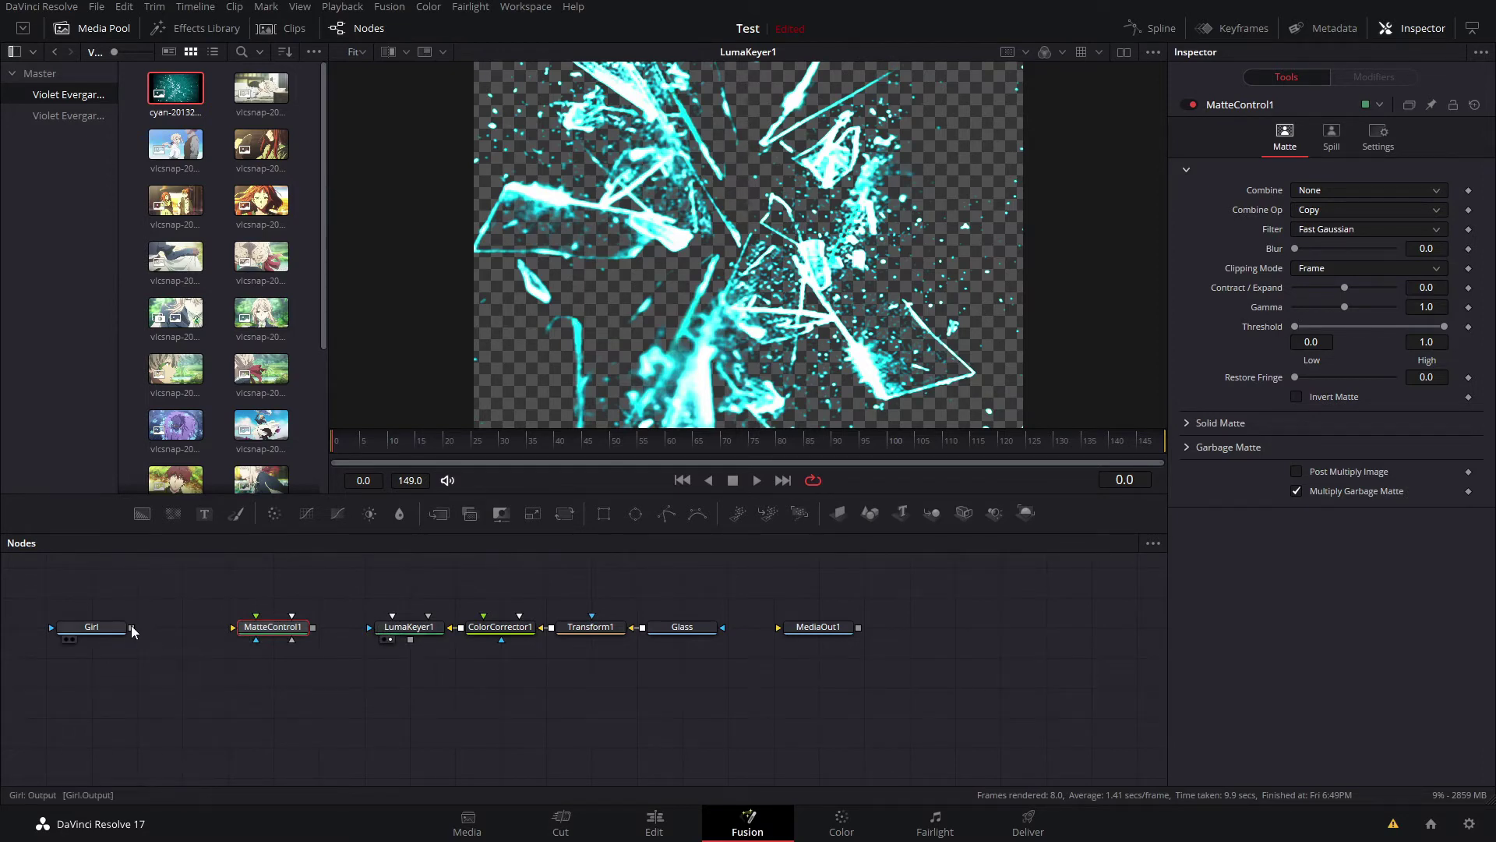
drag(131, 626, 267, 635)
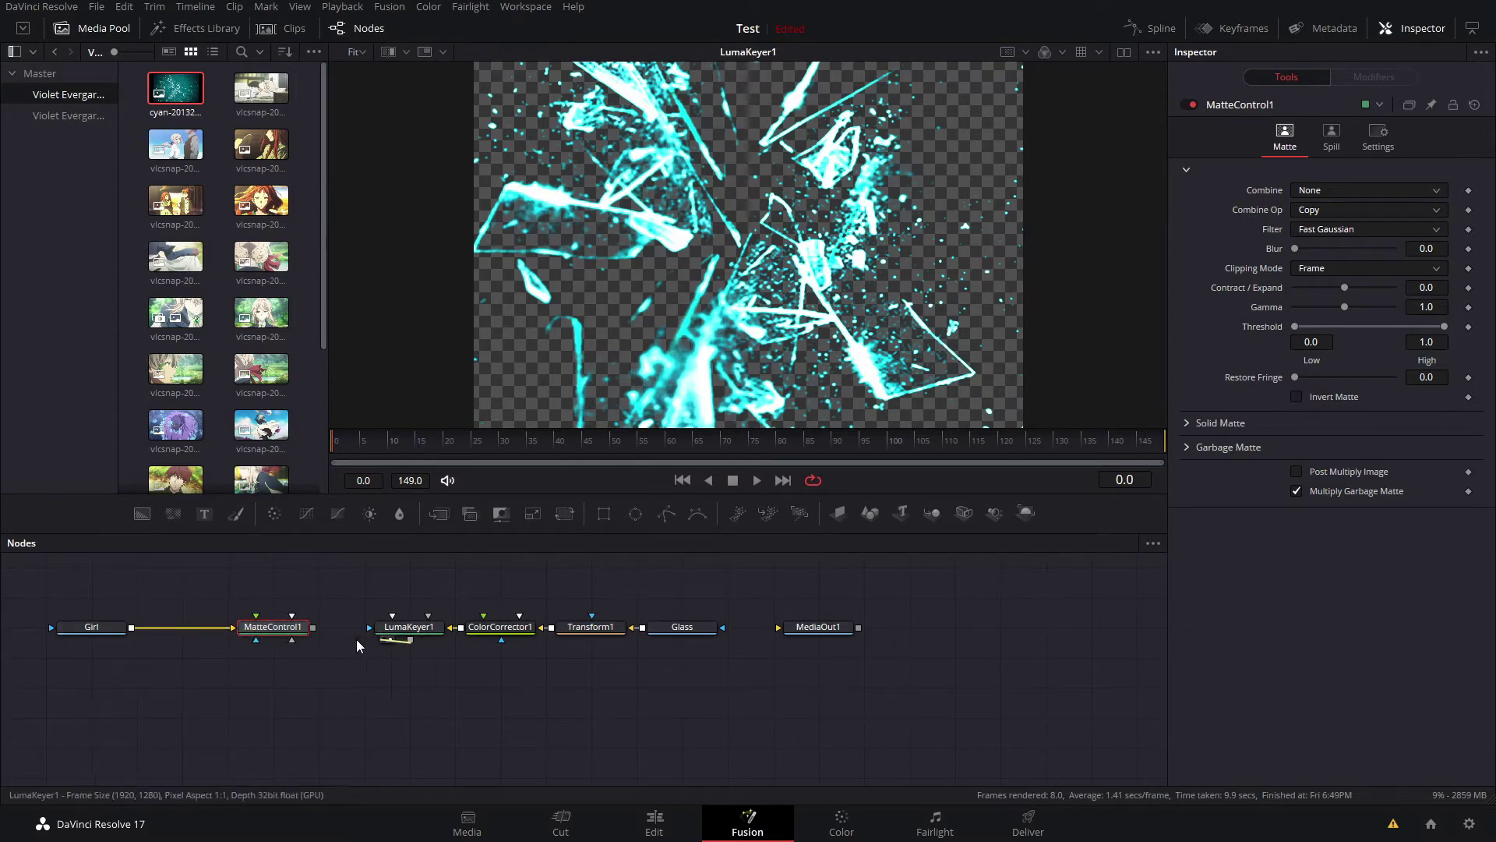
drag(410, 639, 678, 343)
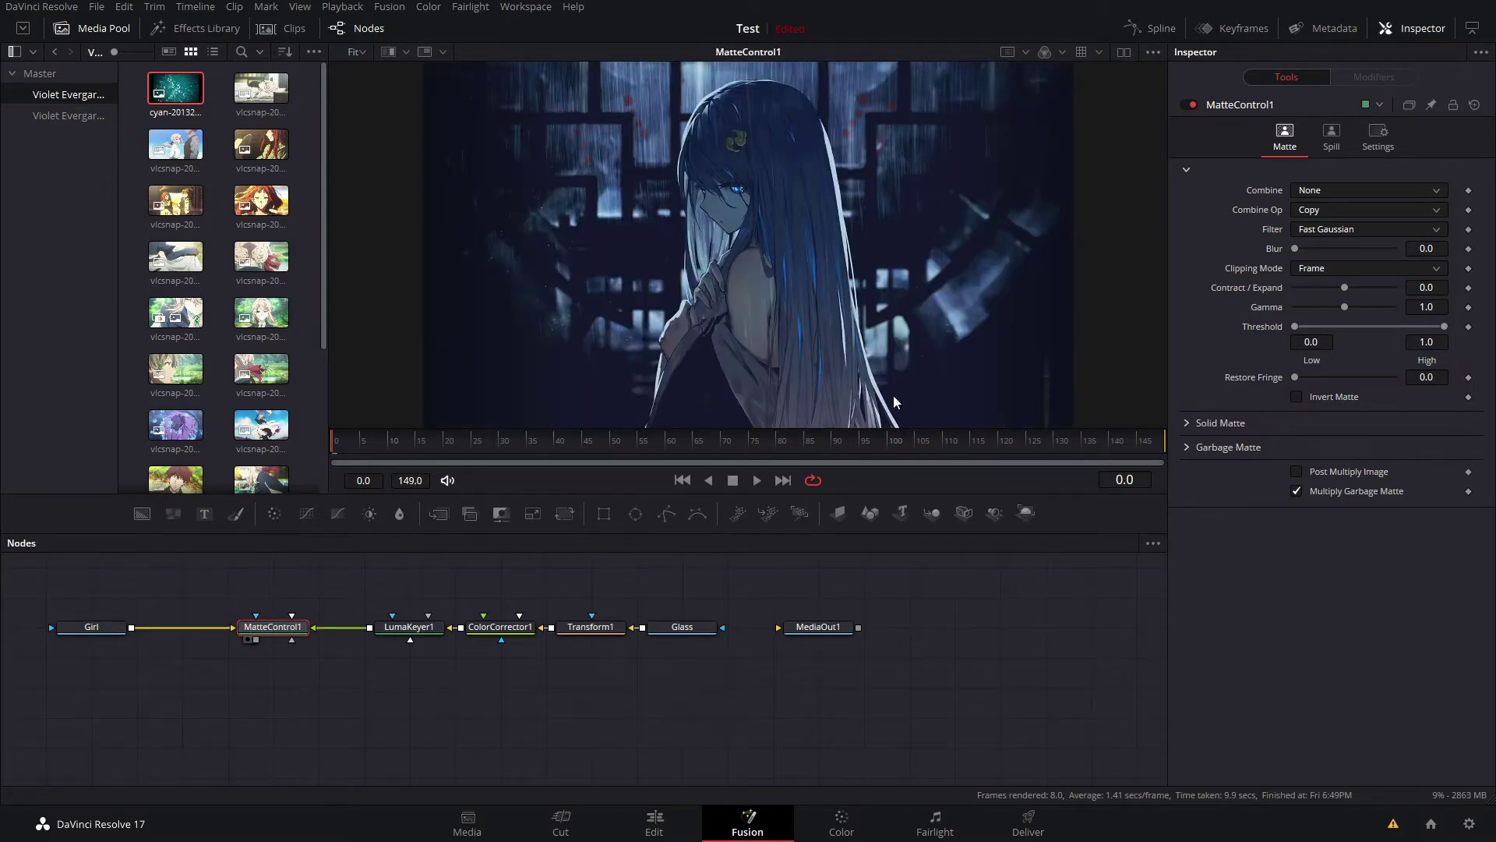
Set MatteControl1's Combine option to Combine Alpha and enable Post Multiply Image
click(1376, 185)
click(1350, 267)
click(1296, 472)
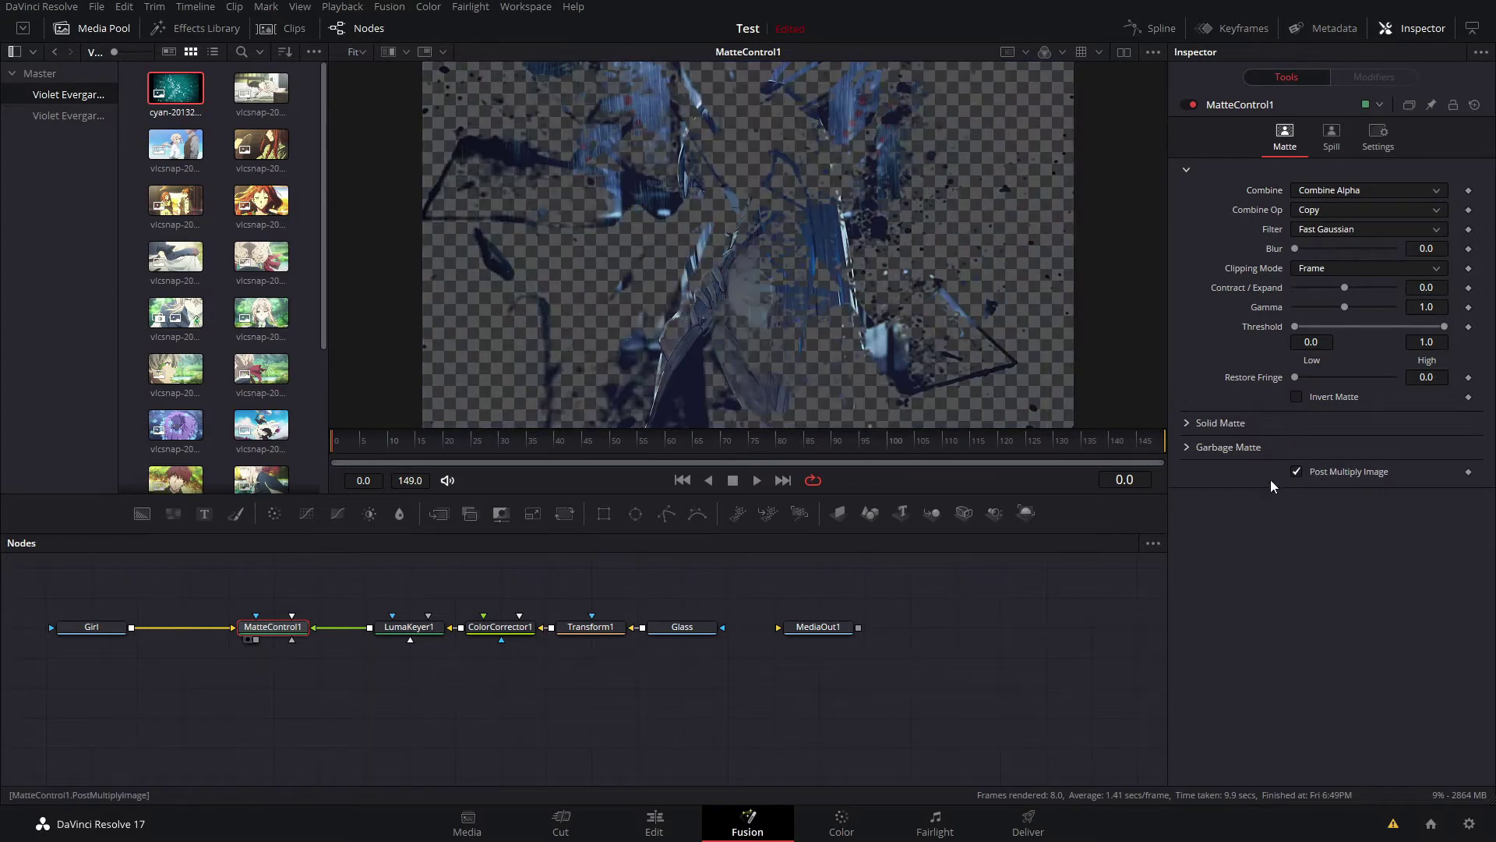
Insert a Color Corrector between Girl and MatteControl1 and set its Lift to -0.09 and Gain to 2.21
click(103, 626)
key(shift+space)
text(color)
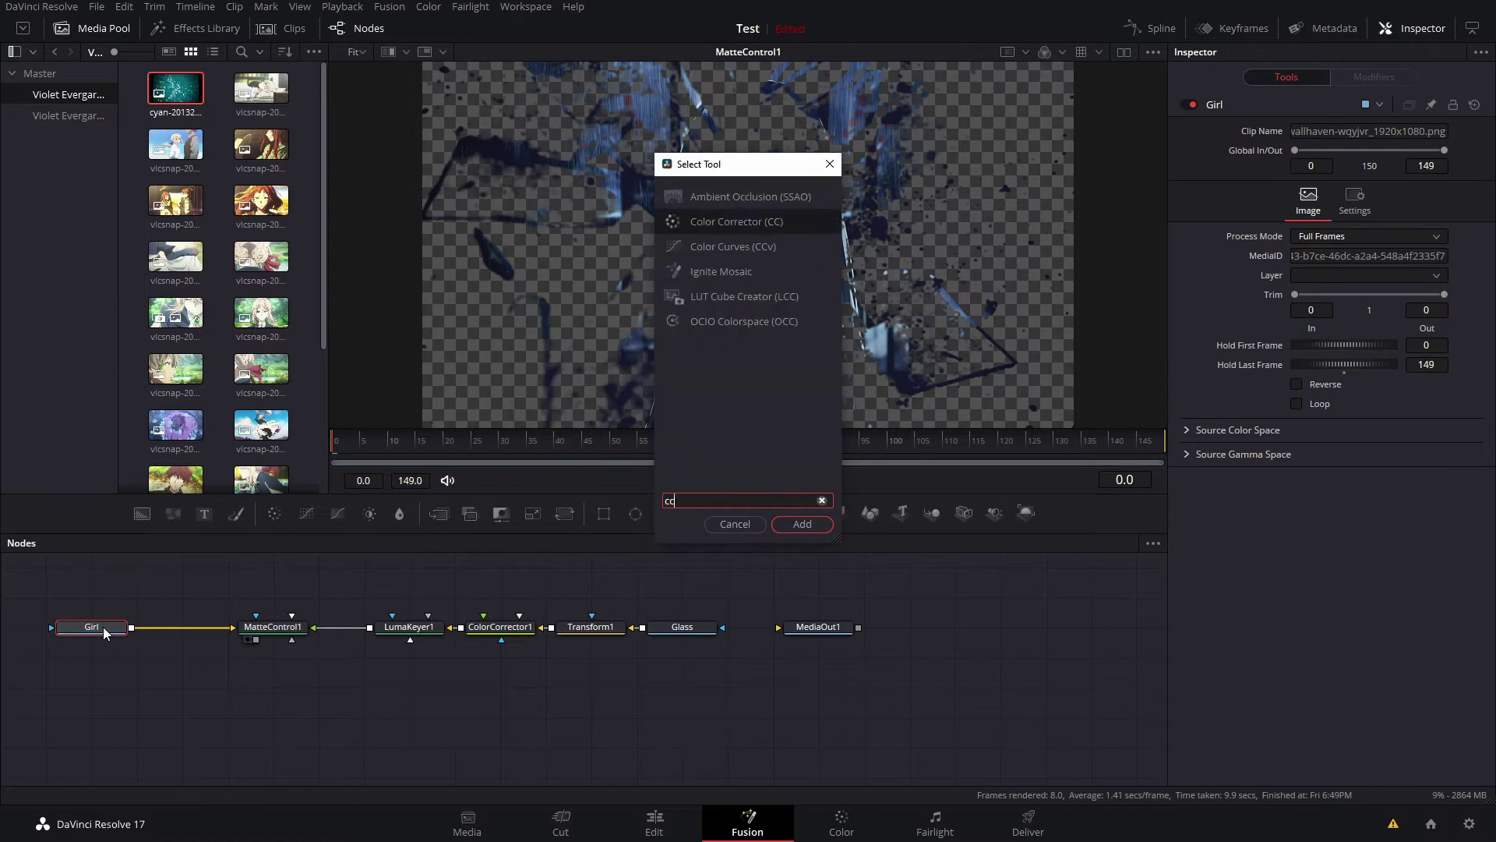
key(Return)
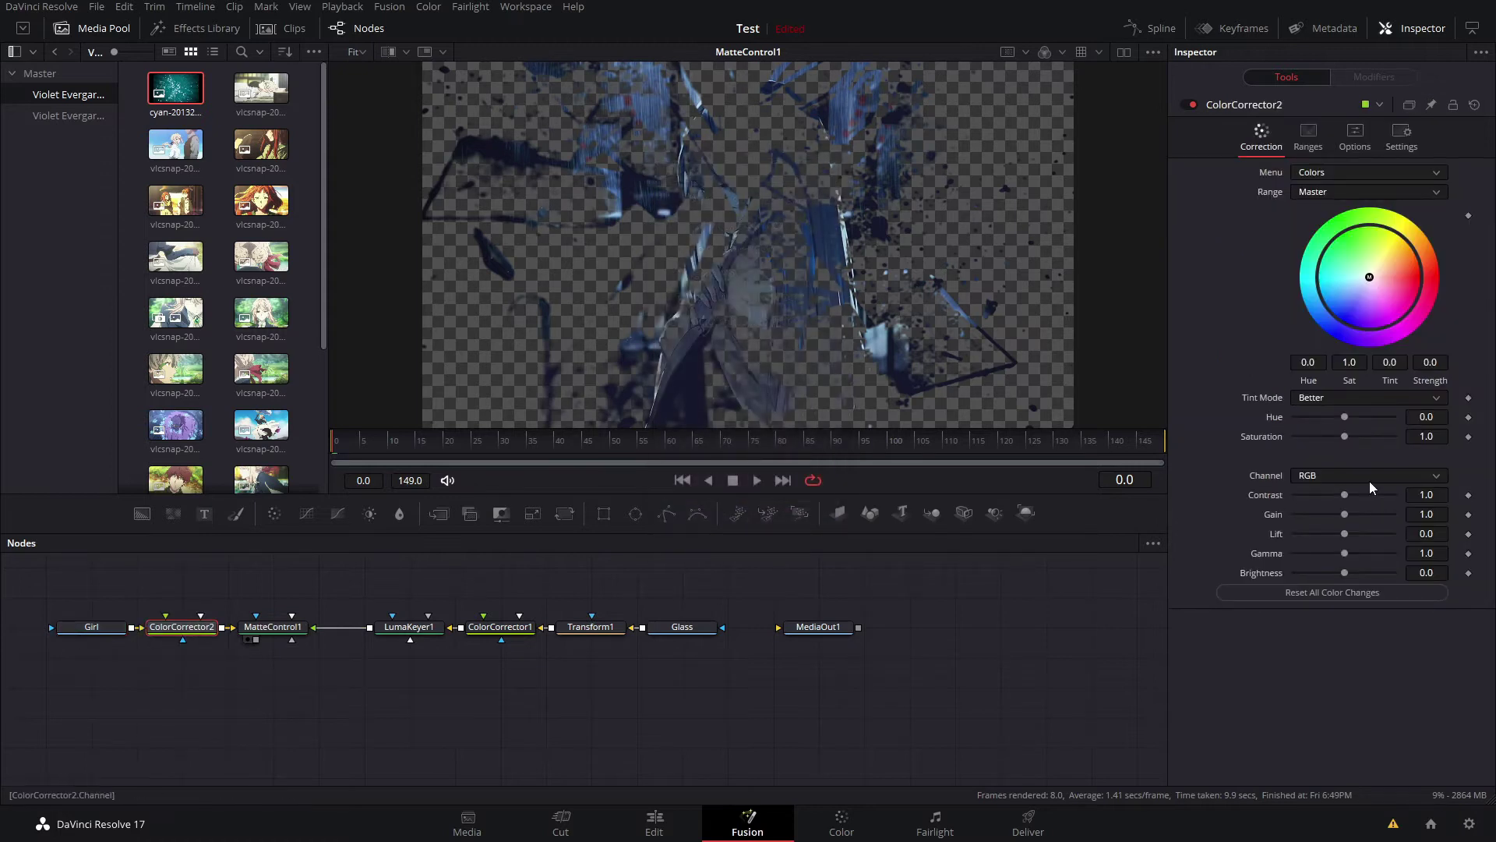
drag(1344, 533, 1363, 517)
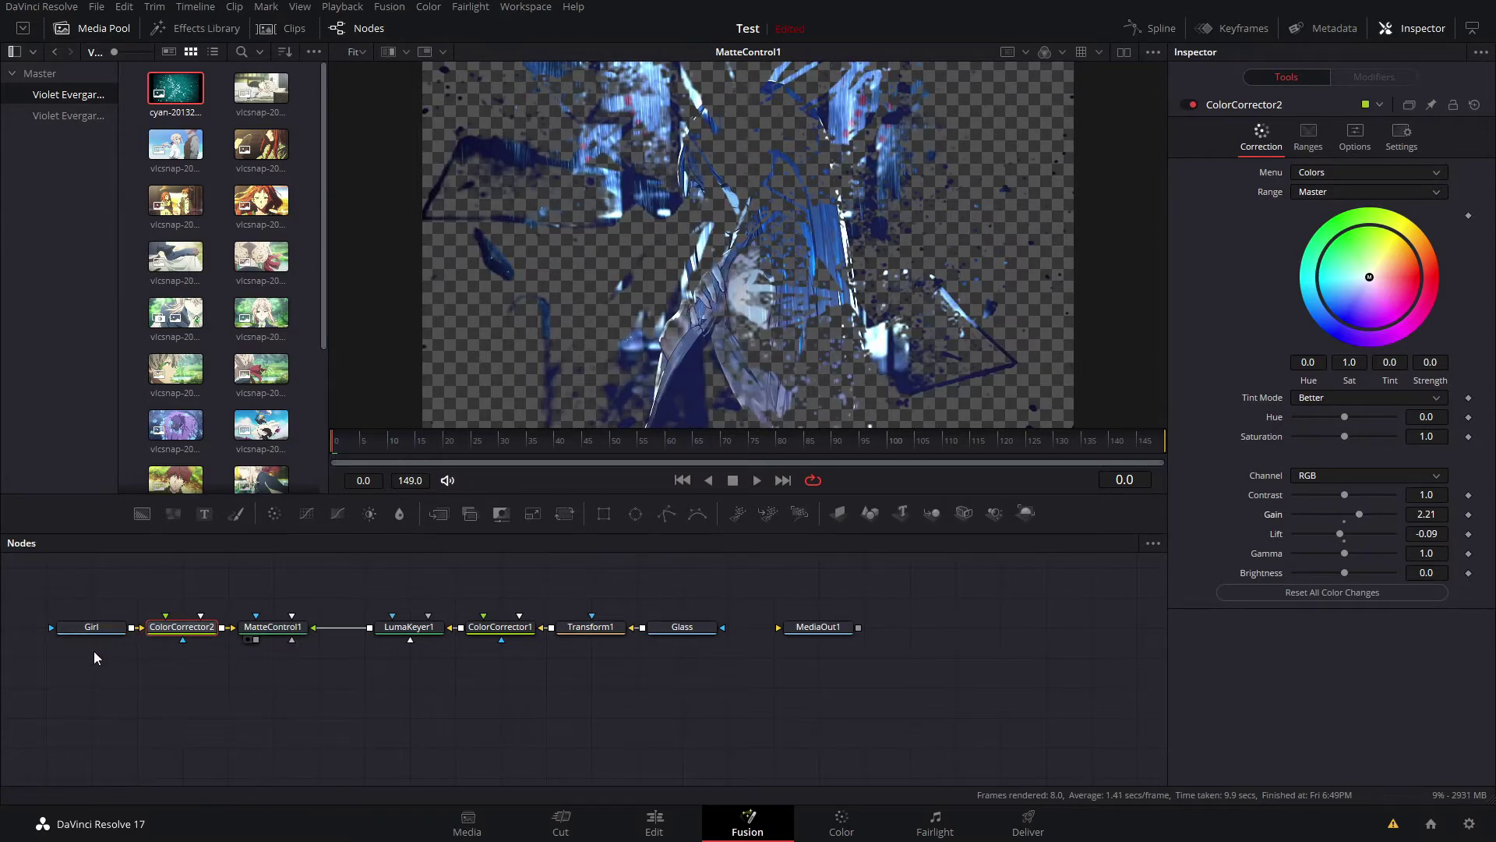
Duplicate the Girl node, merge MatteControl1's output over the copy as foreground, and show the merge in the viewer
click(90, 628)
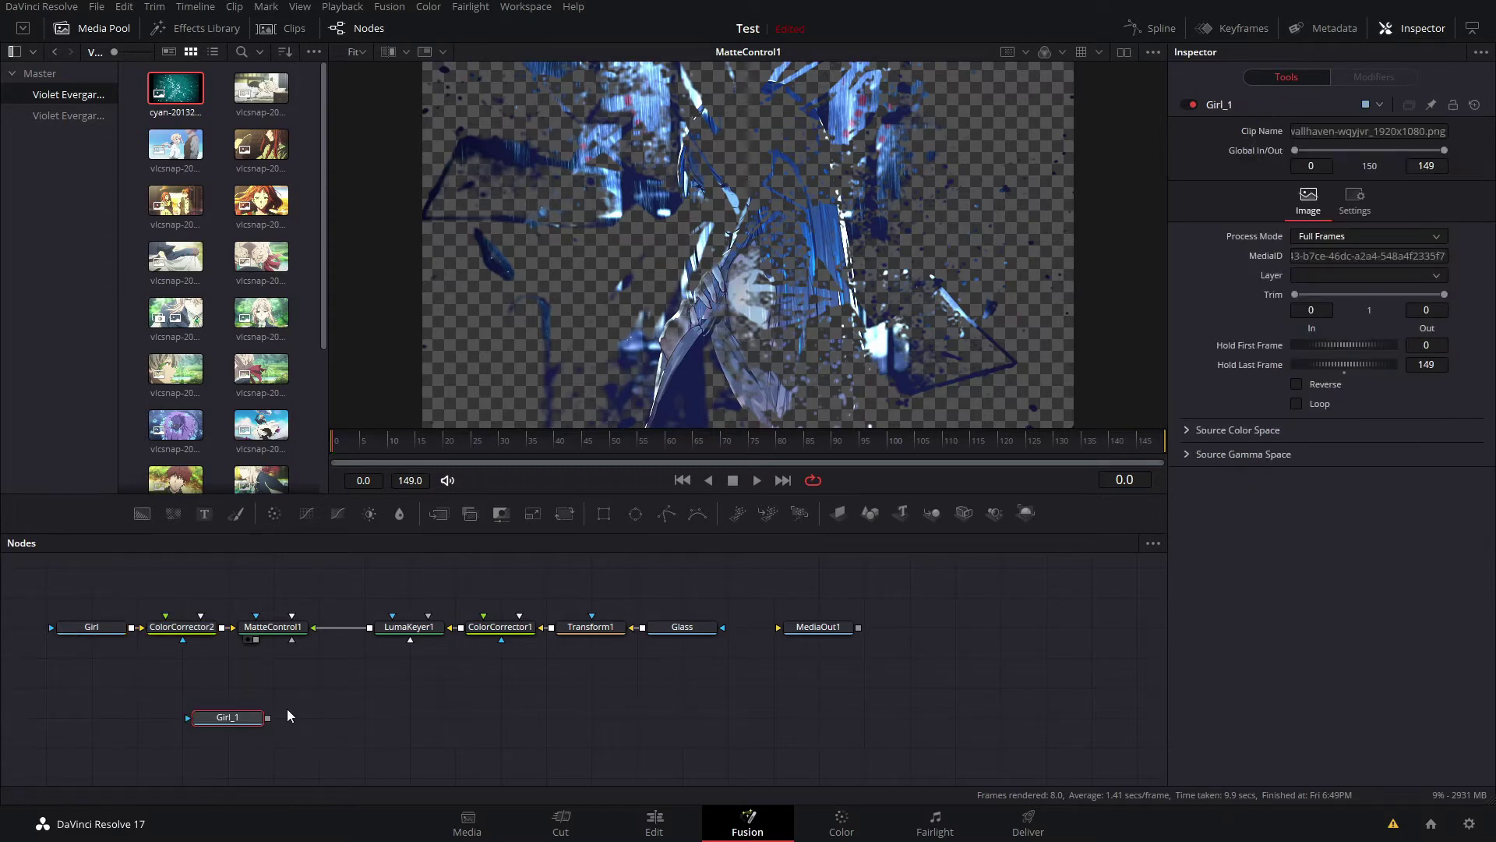
drag(267, 717, 259, 639)
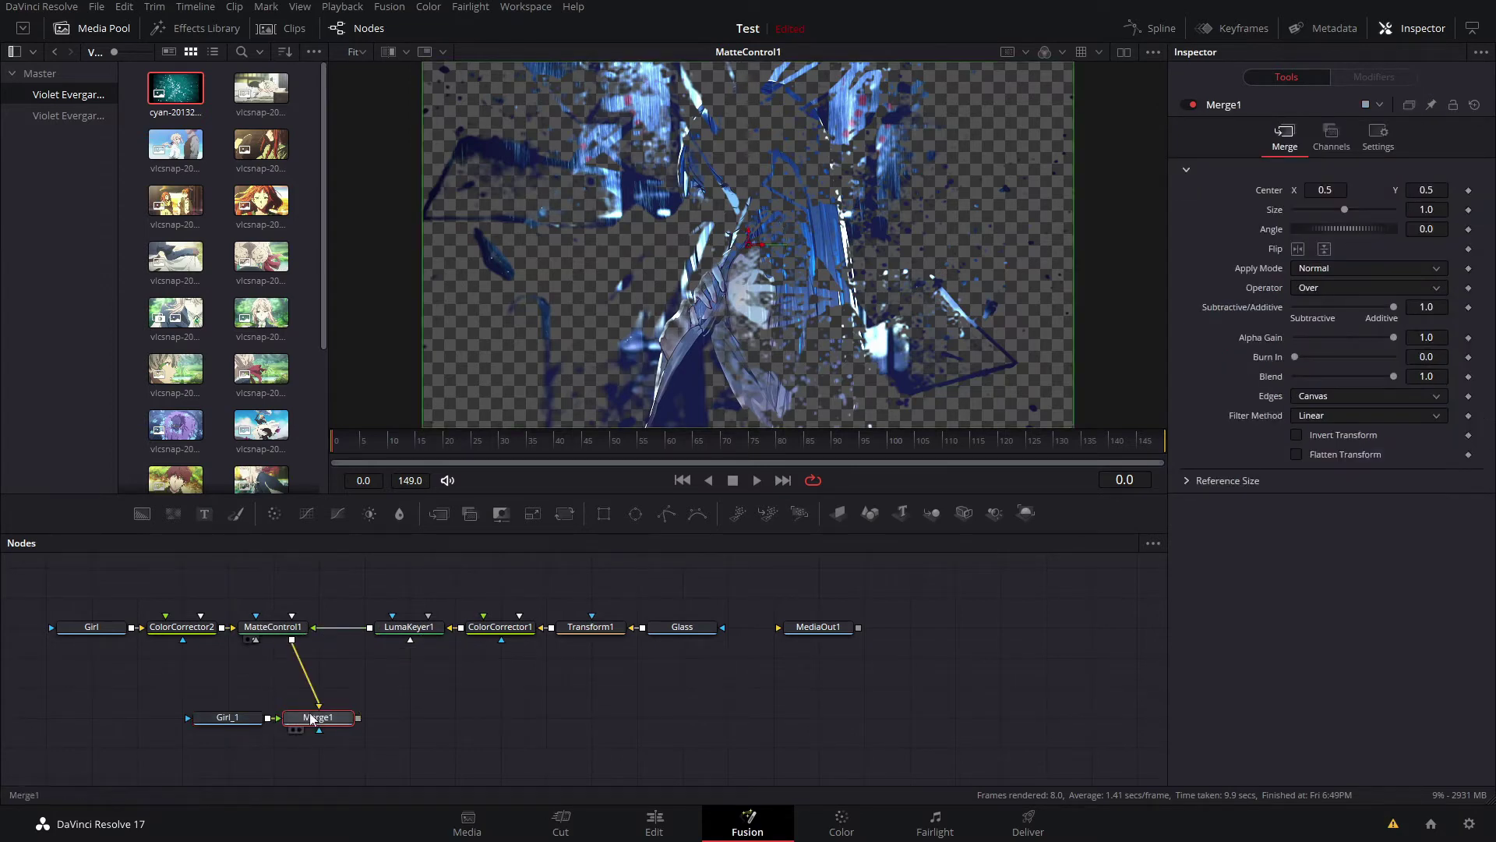
drag(238, 721, 200, 719)
drag(296, 721, 756, 351)
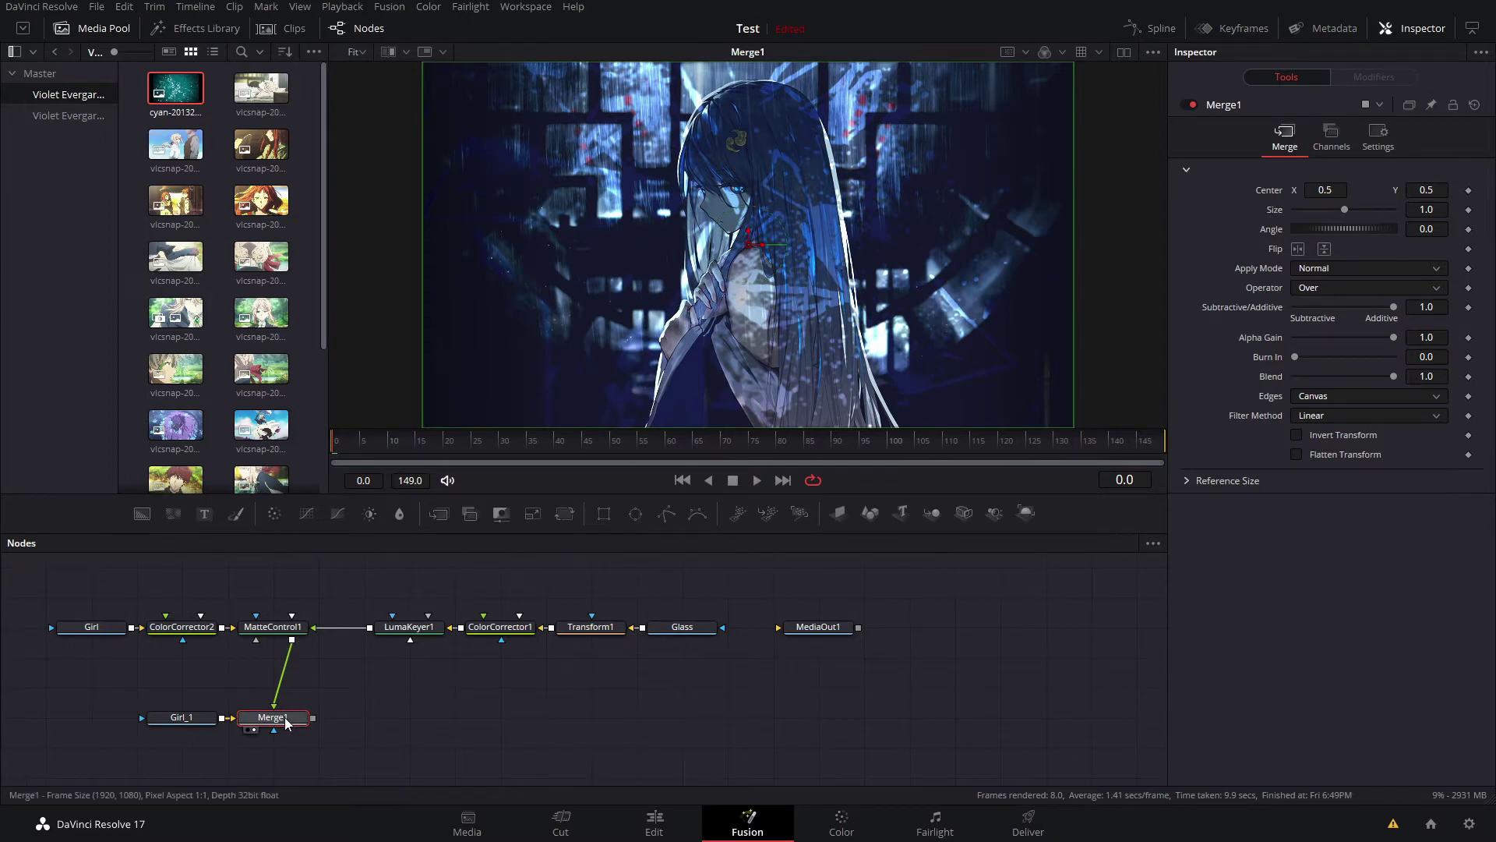
Add a Soft Glow node after Merge1, spacing out the lower node row, and show the glow in the viewer
drag(190, 722, 144, 725)
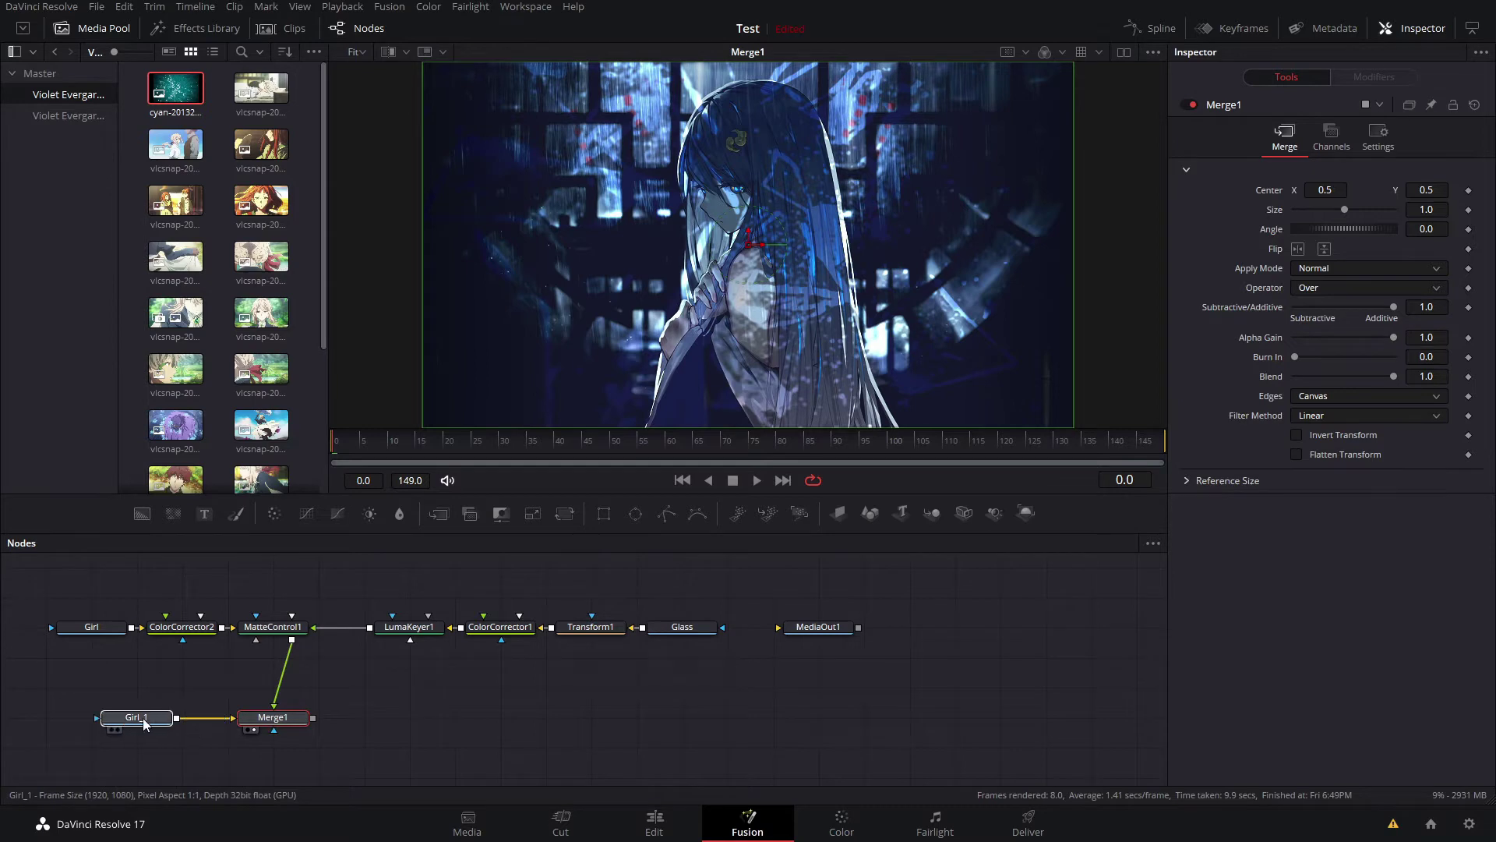
click(288, 724)
key(shift+space)
text(cc)
key(BackSpace)
key(BackSpace)
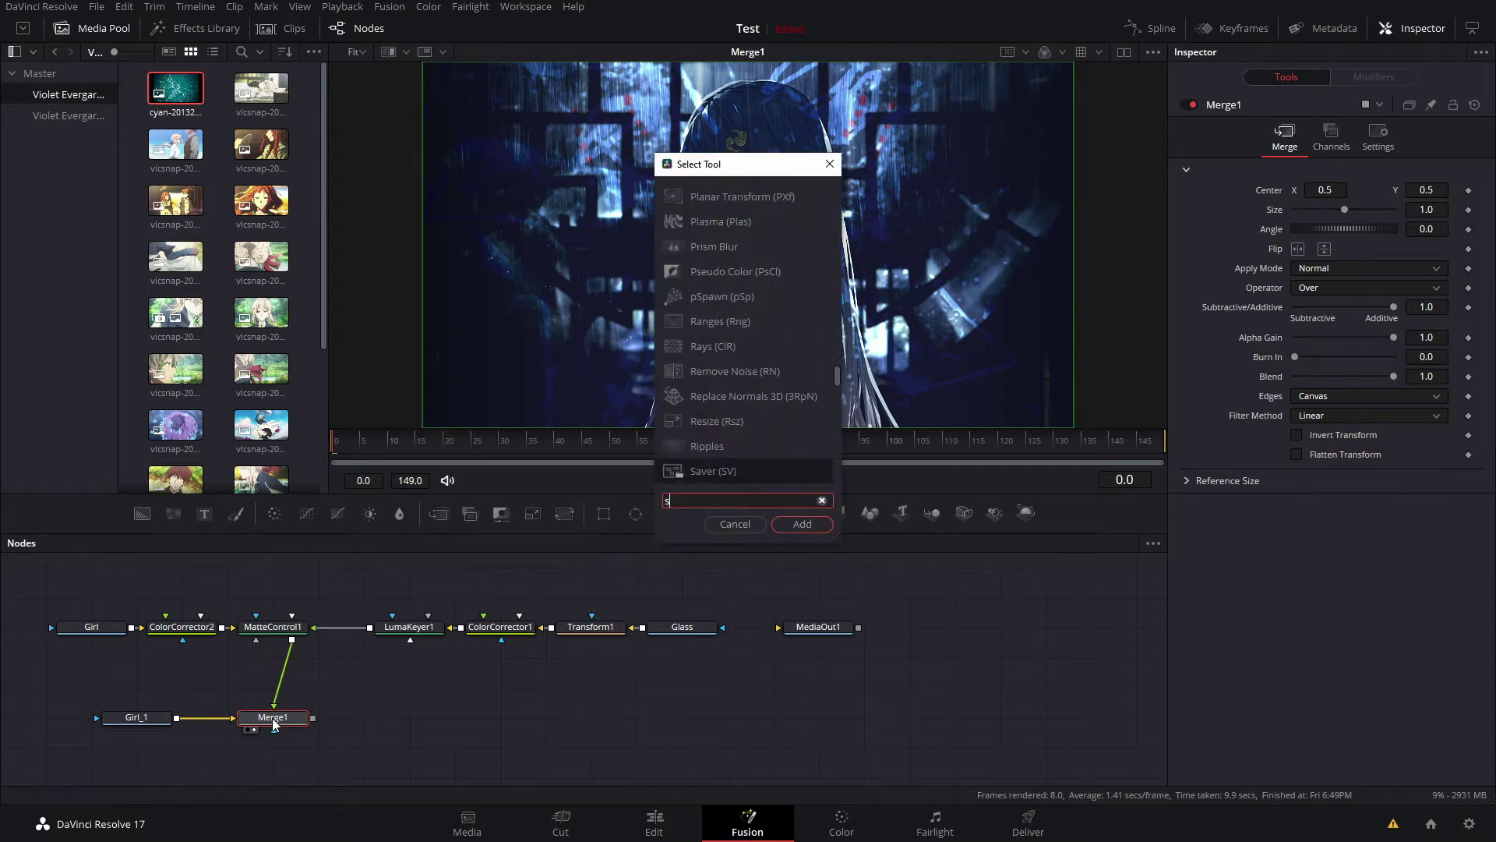
text(soft)
key(Return)
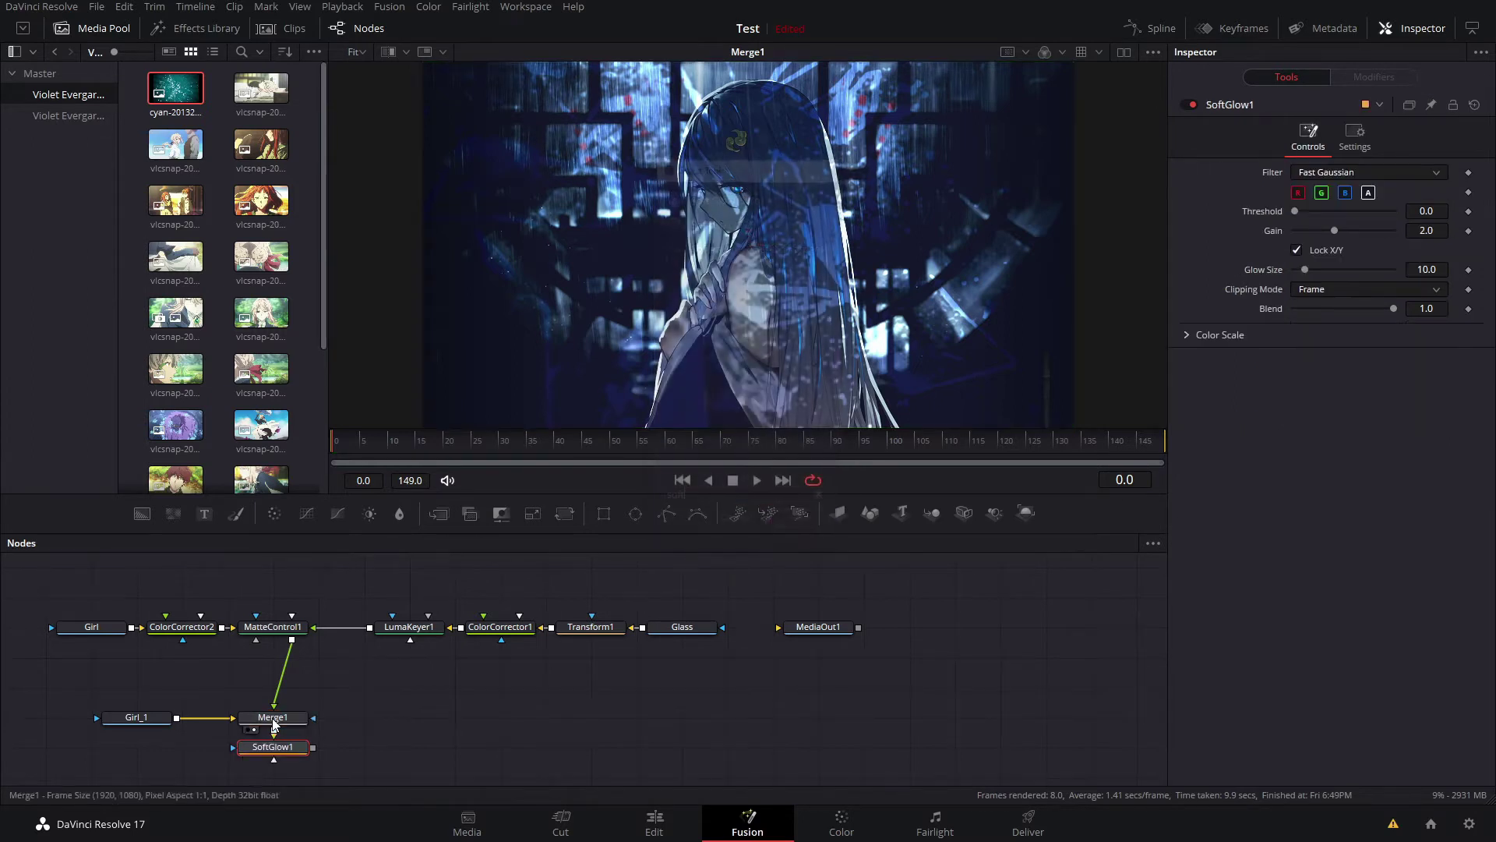
drag(302, 752, 437, 723)
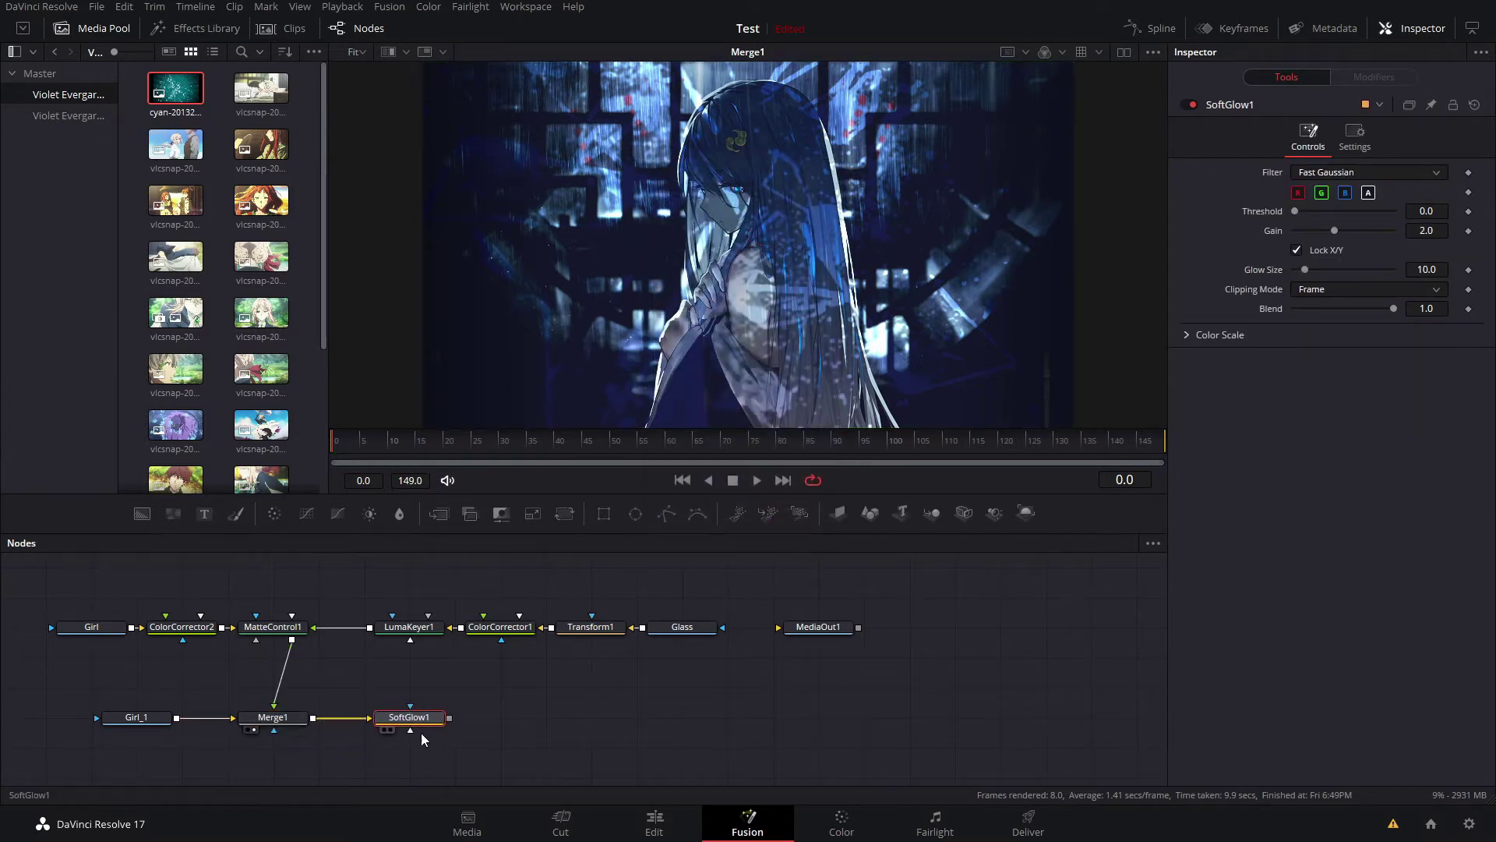
key(1)
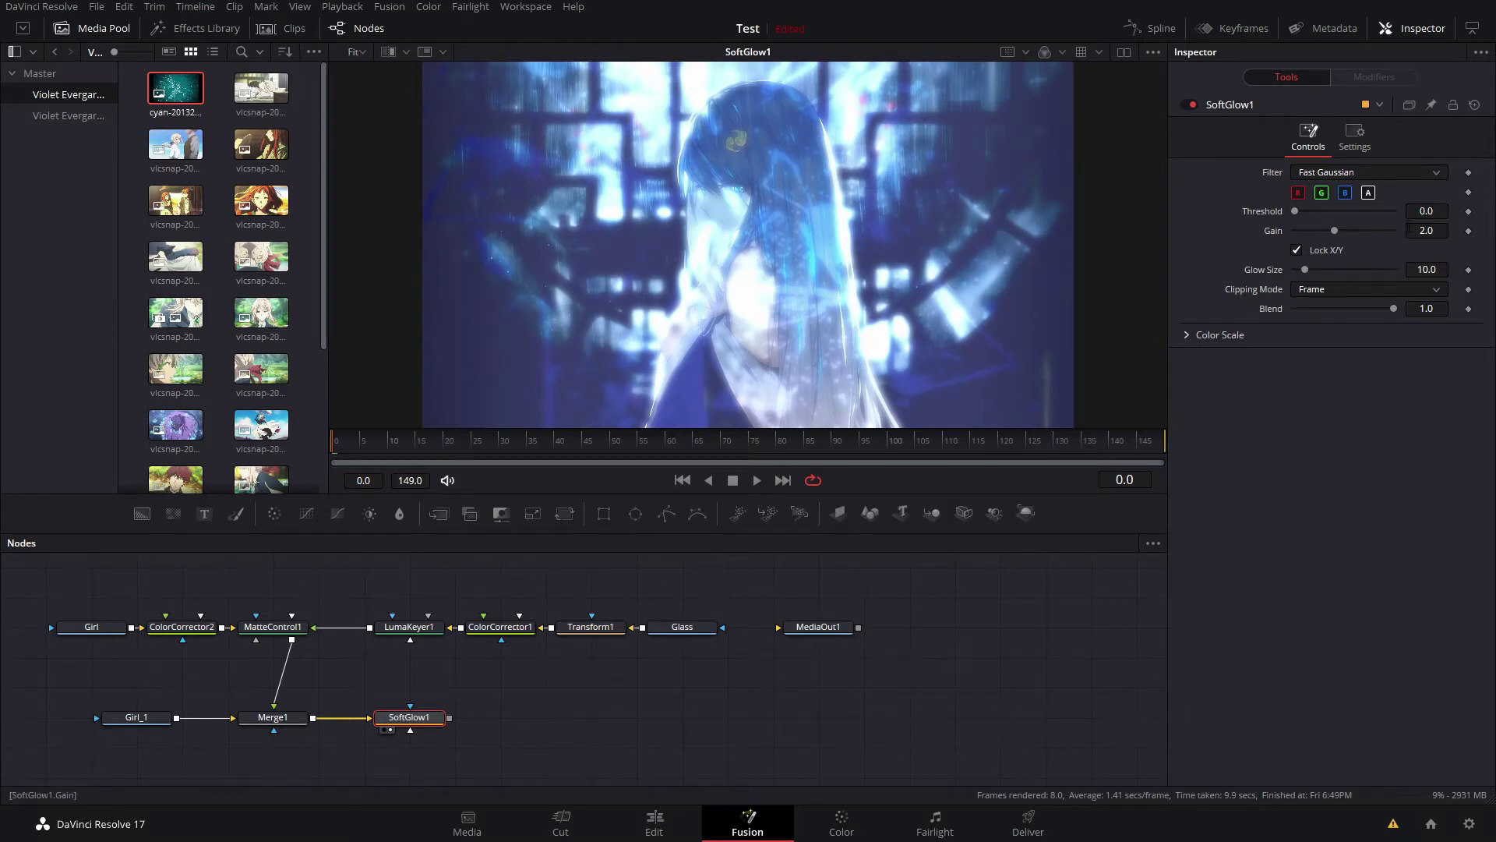
Set SoftGlow1's Gain to 0.4
drag(1338, 229, 1316, 240)
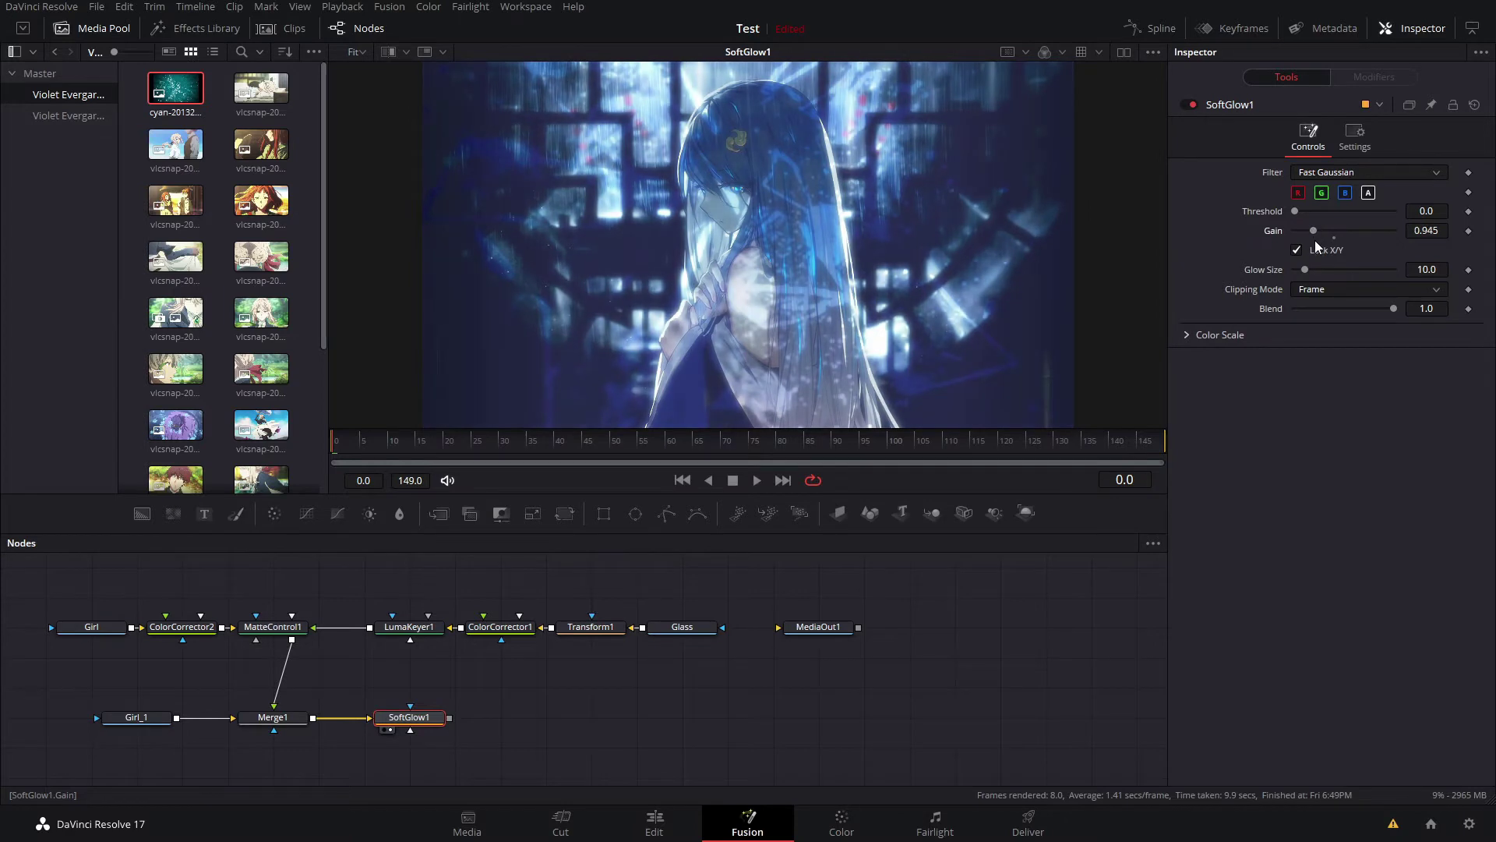
click(1417, 230)
text(0.25)
key(Tab)
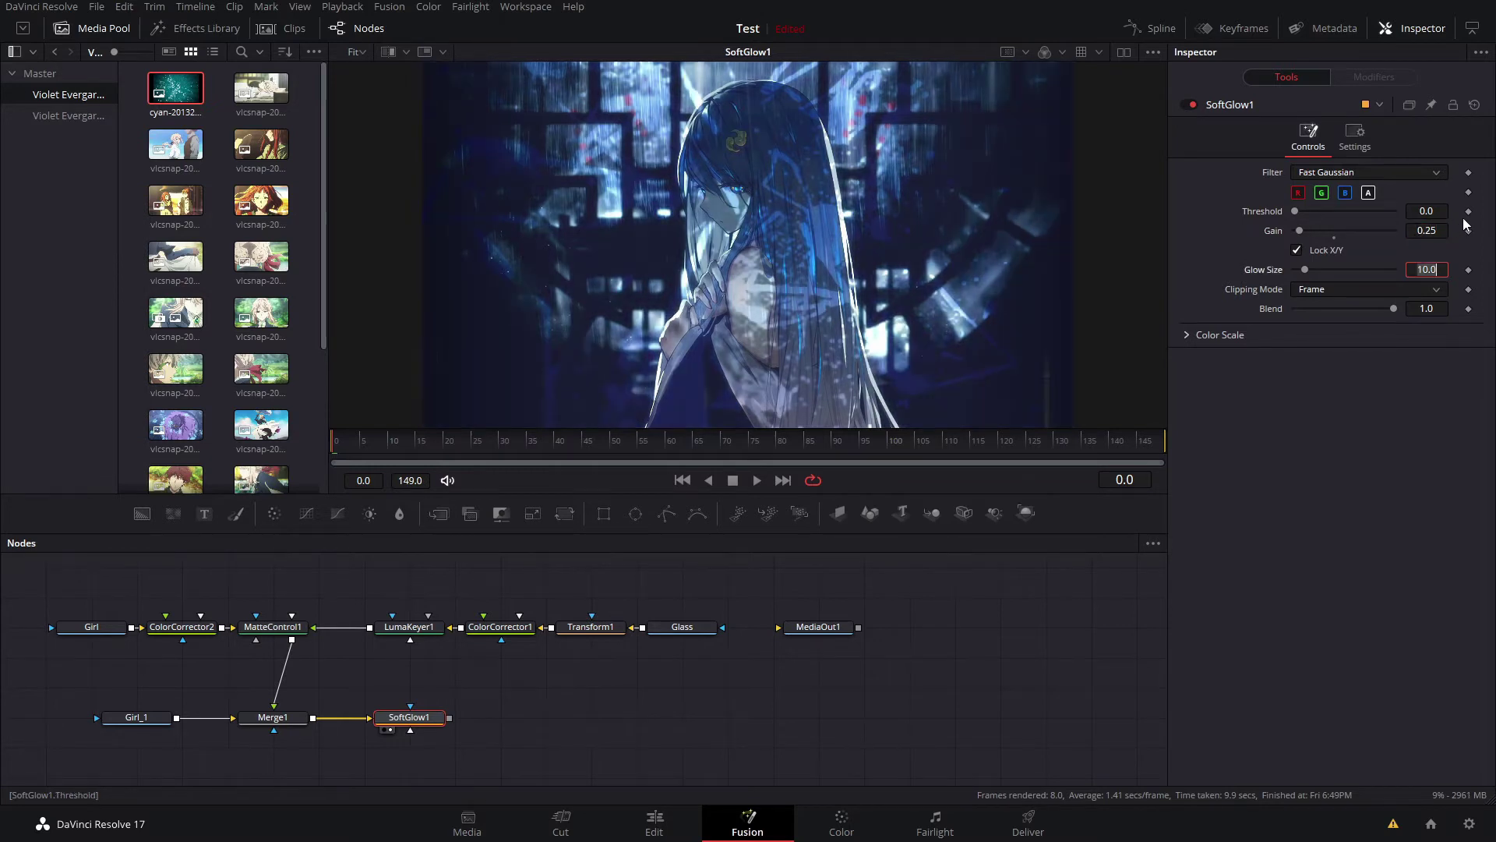
click(1427, 229)
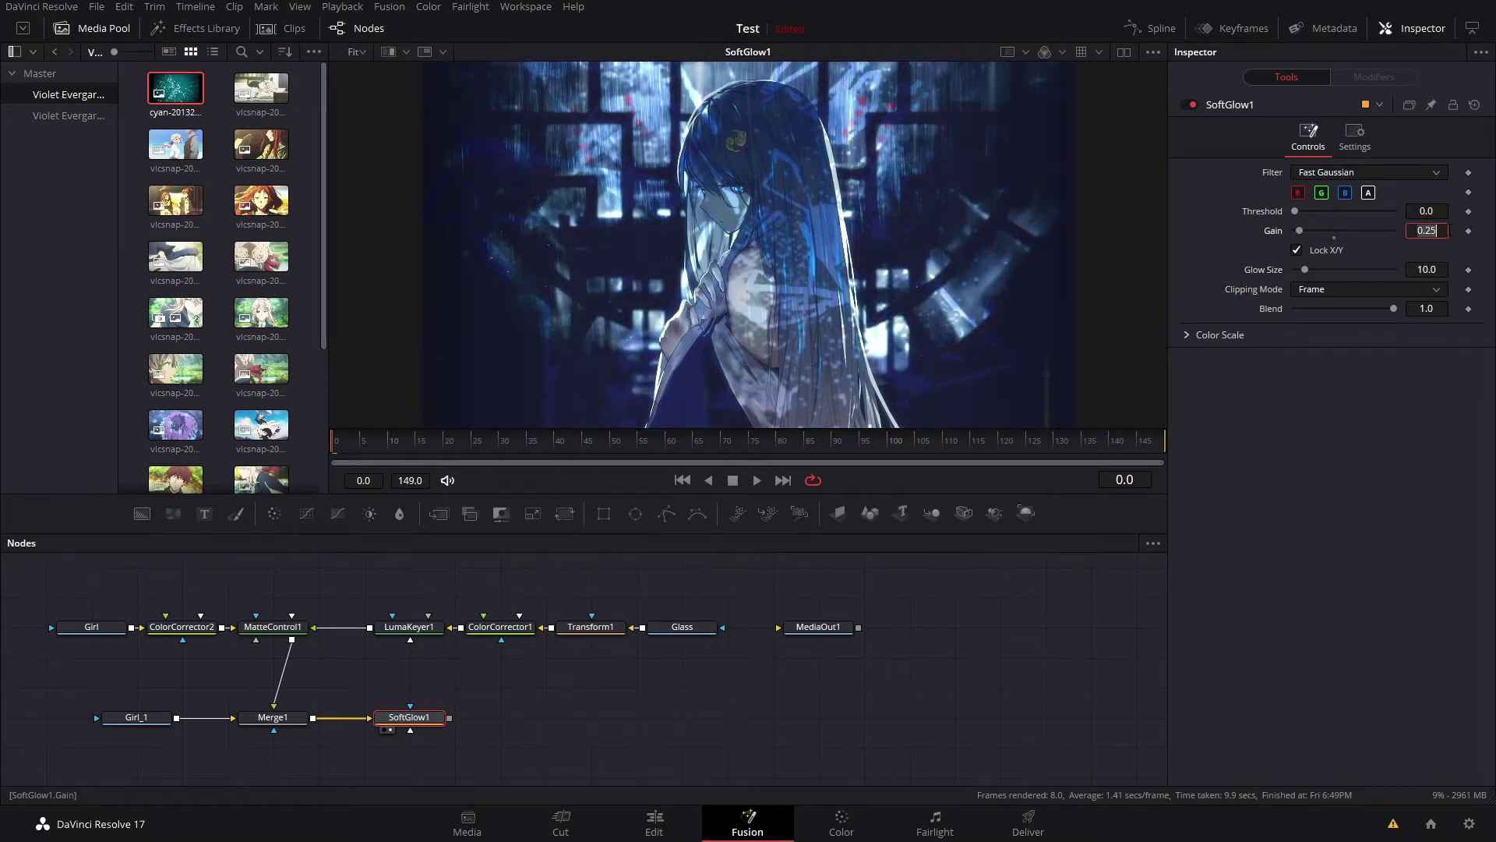
text(0.3)
key(Tab)
click(1450, 233)
click(1447, 230)
text(0.)
key(Tab)
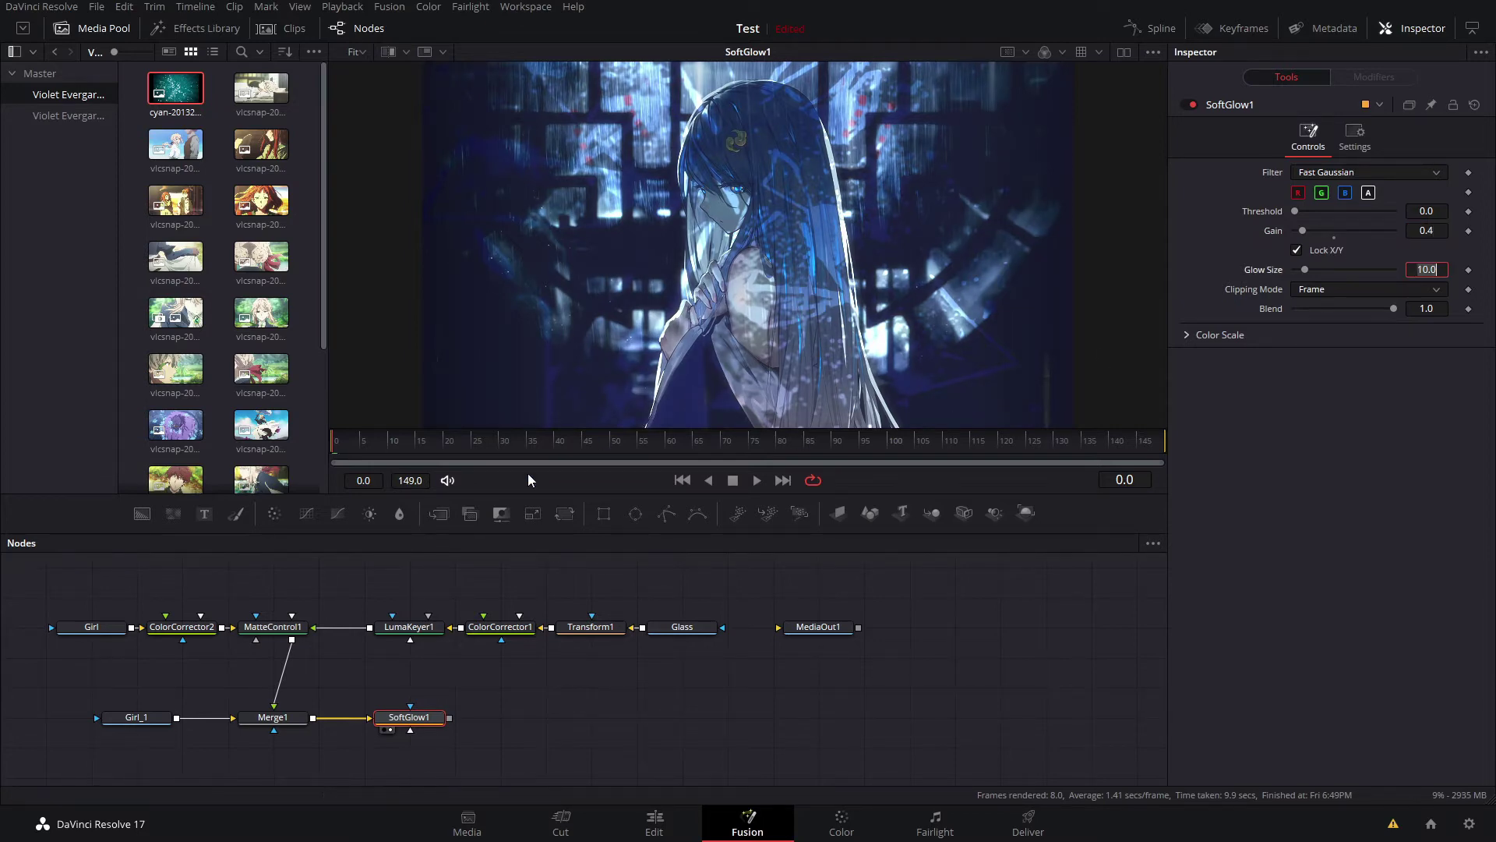
Insert a Transform node between MatteControl1 and Merge1 and set its Size to 1.2
mouse_move(161, 714)
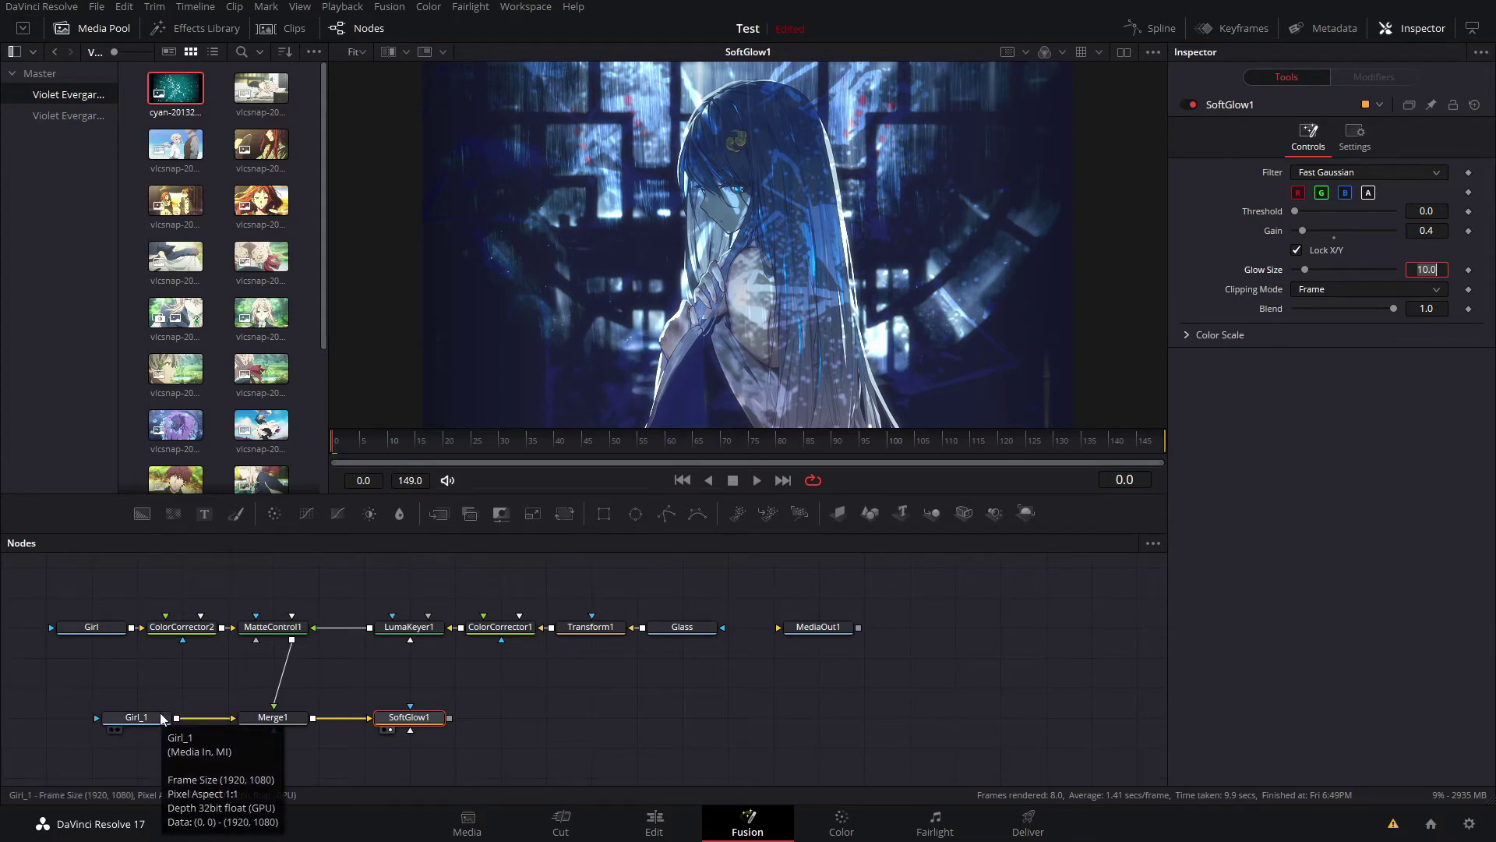
click(293, 629)
key(shift+space)
text(trans)
key(Return)
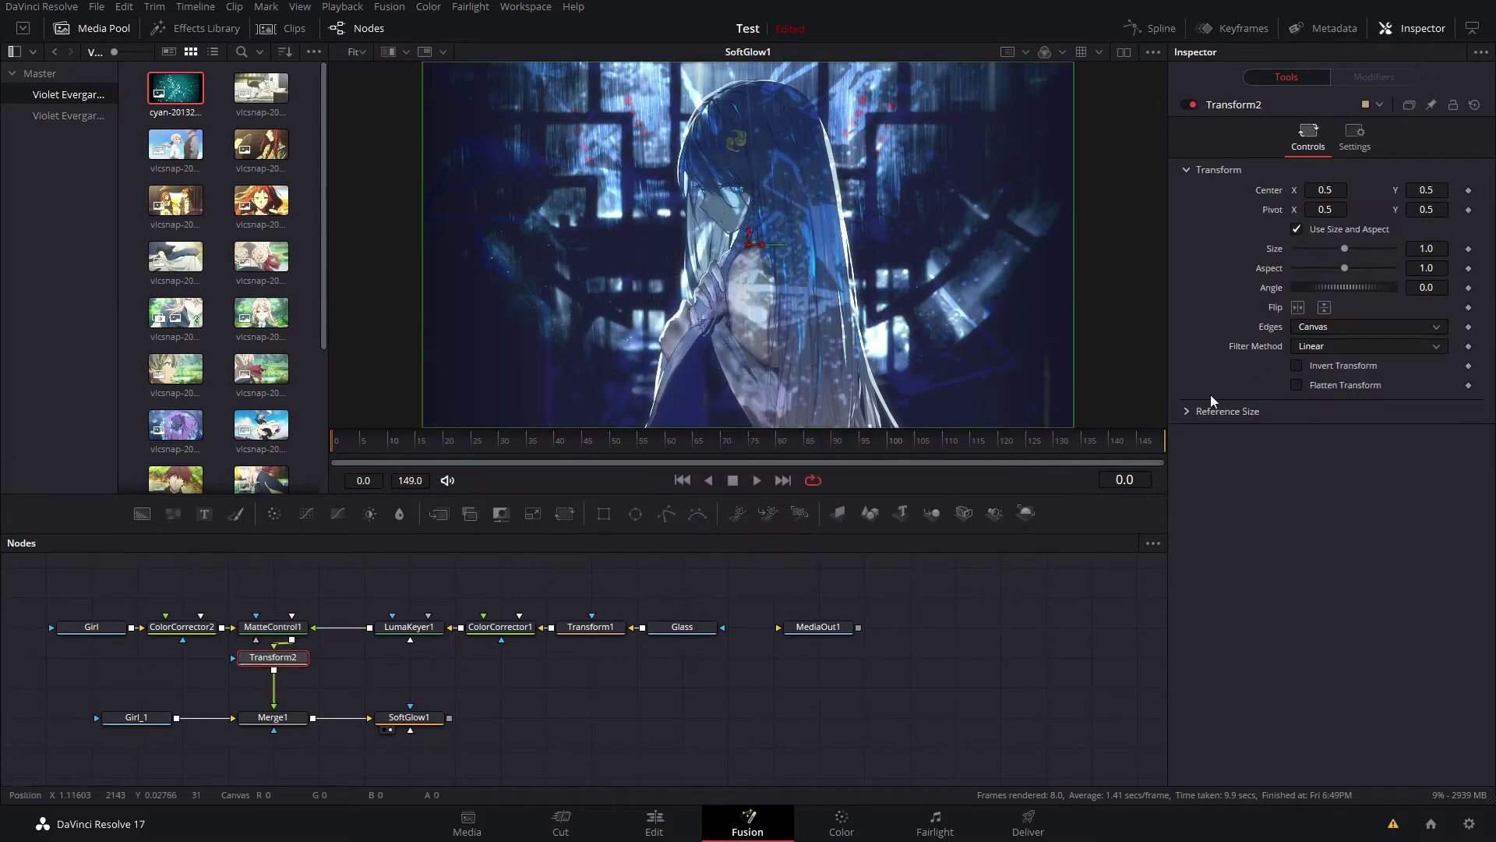
drag(1343, 248, 1351, 253)
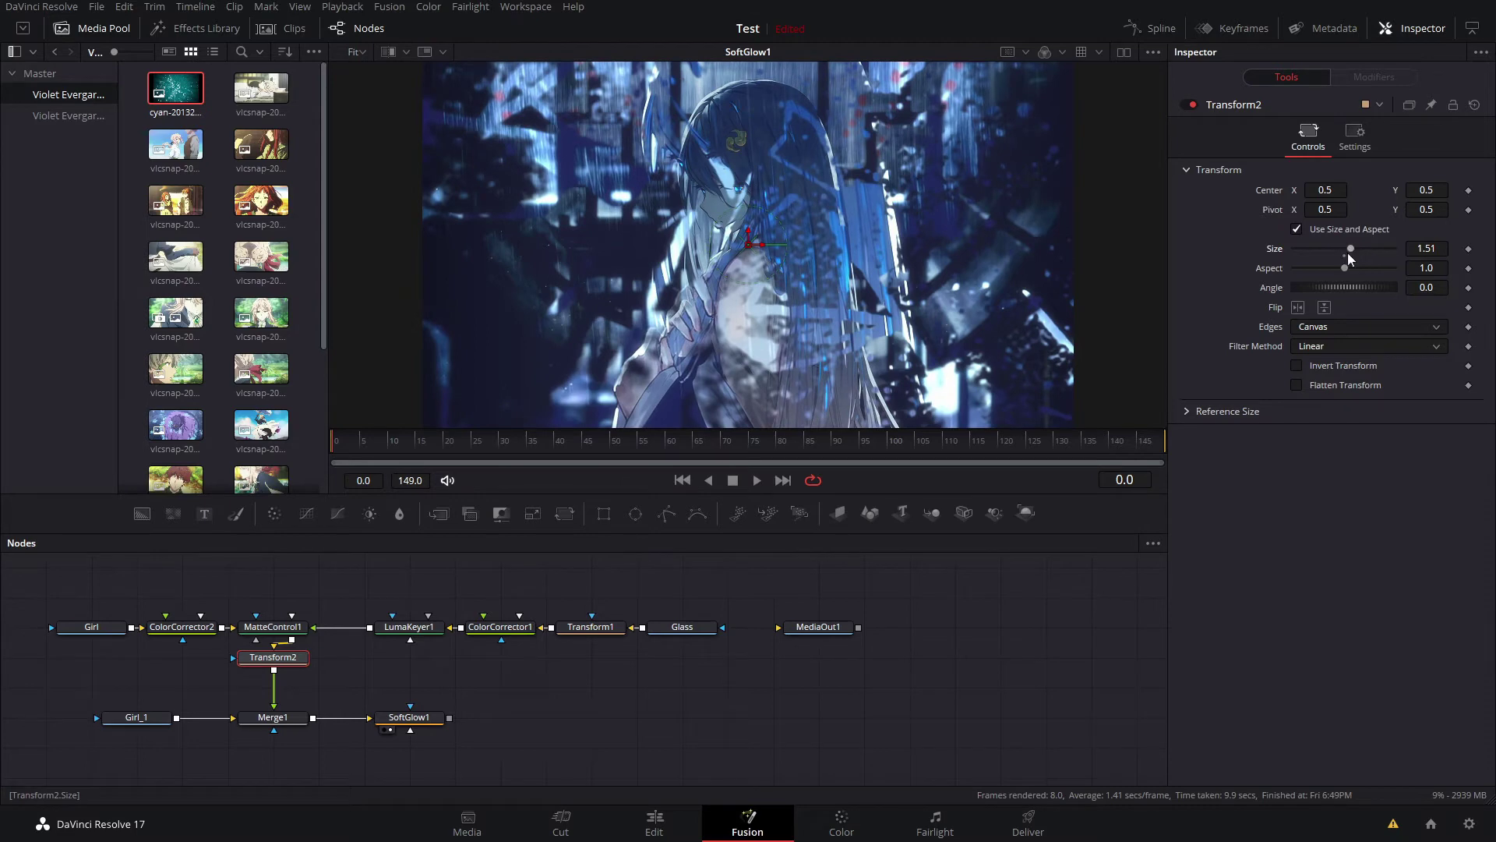
click(1420, 250)
text(1.2)
key(Tab)
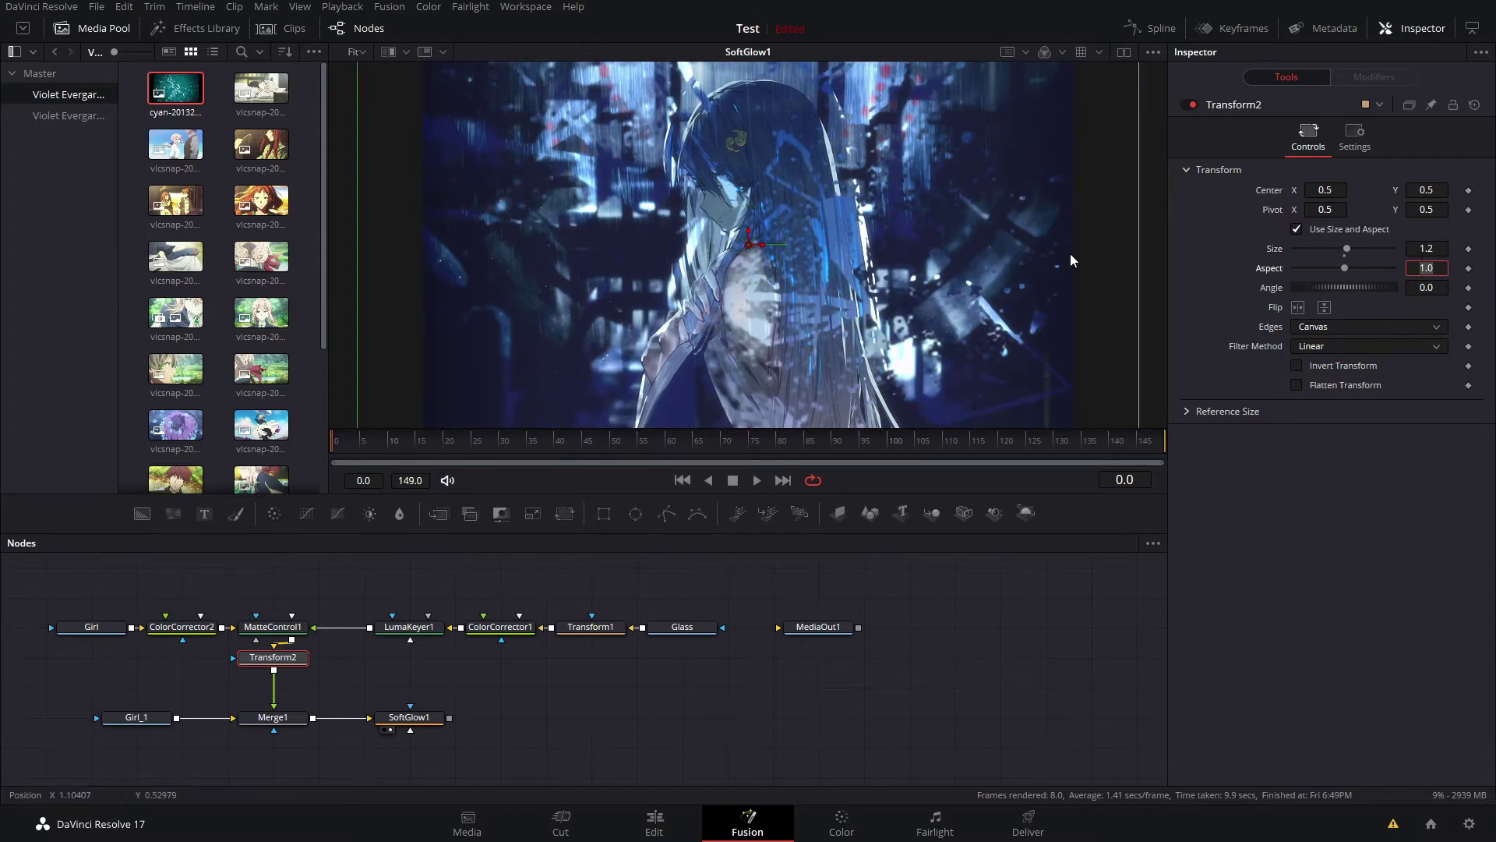
Raise ColorCorrector2's Gain to 2.78
click(300, 658)
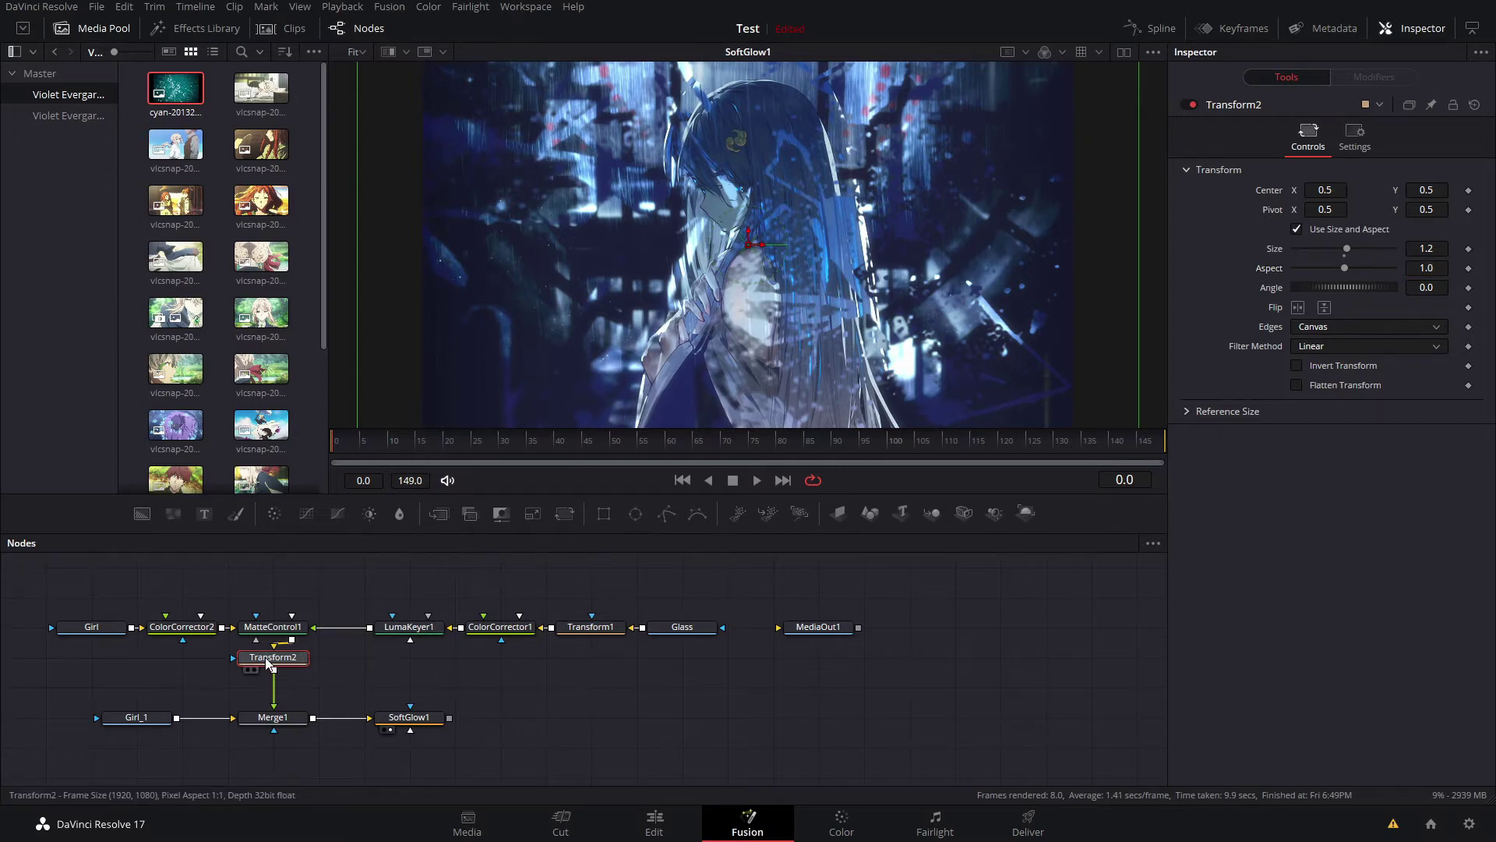
click(178, 627)
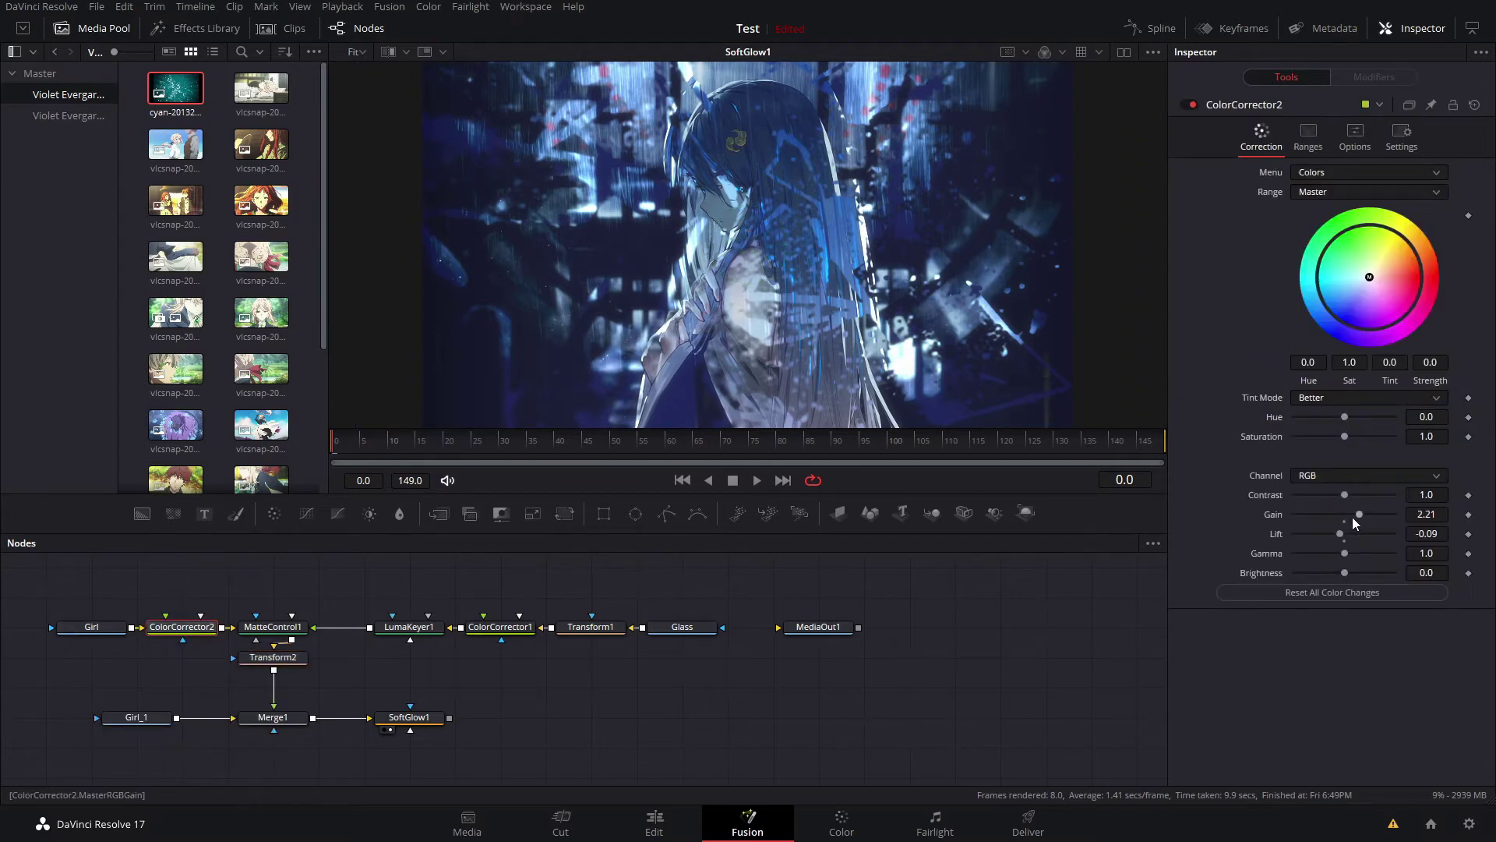
drag(1363, 517, 1367, 516)
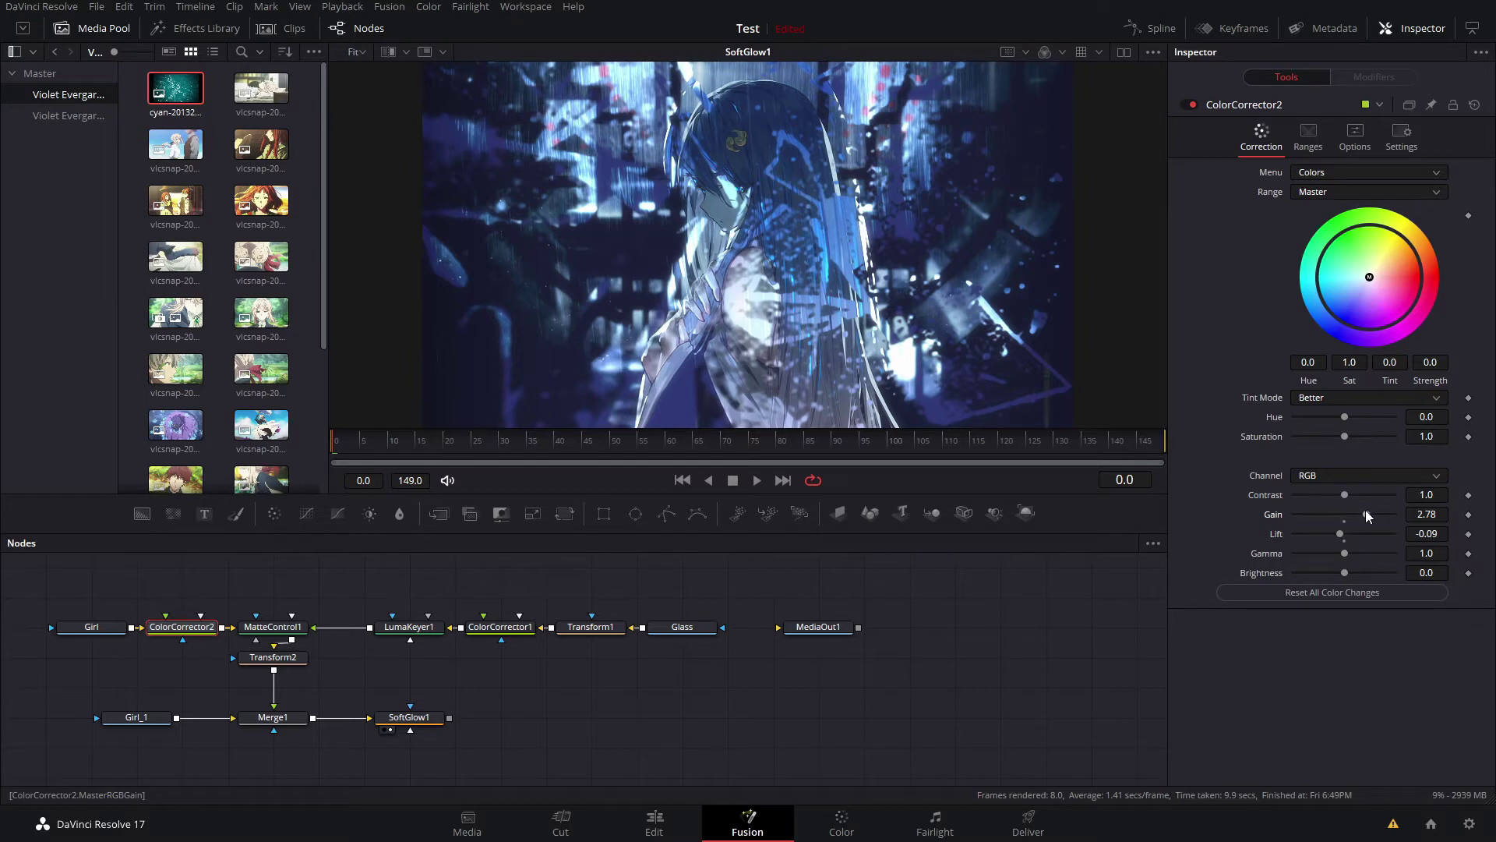
Insert a Color Corrector between Girl_1 and Merge1 and set its Lift to 0.045, leaving Gamma at its default
click(144, 719)
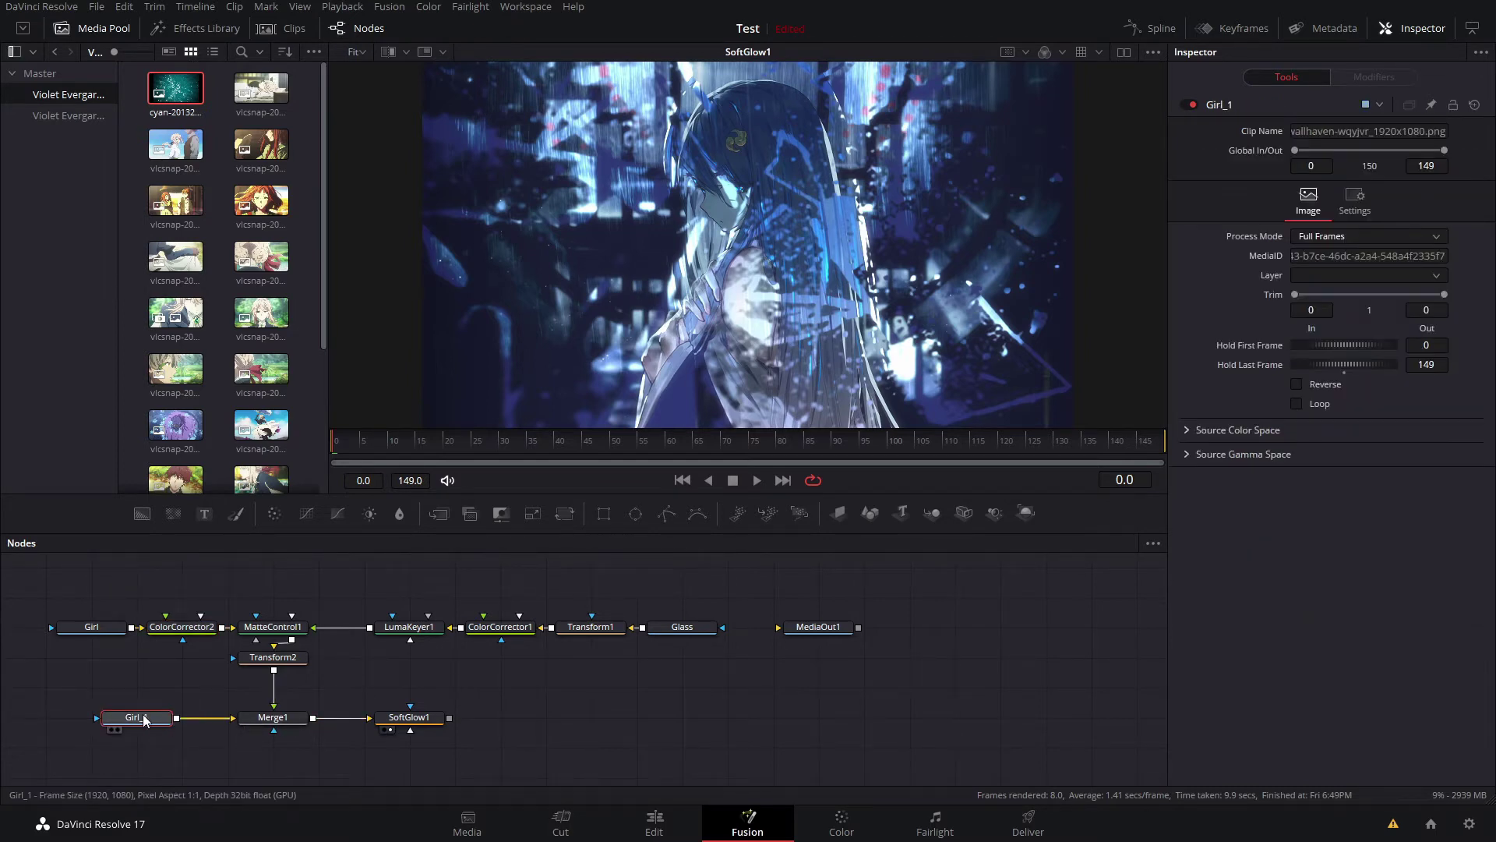
key(shift+space)
text(tran)
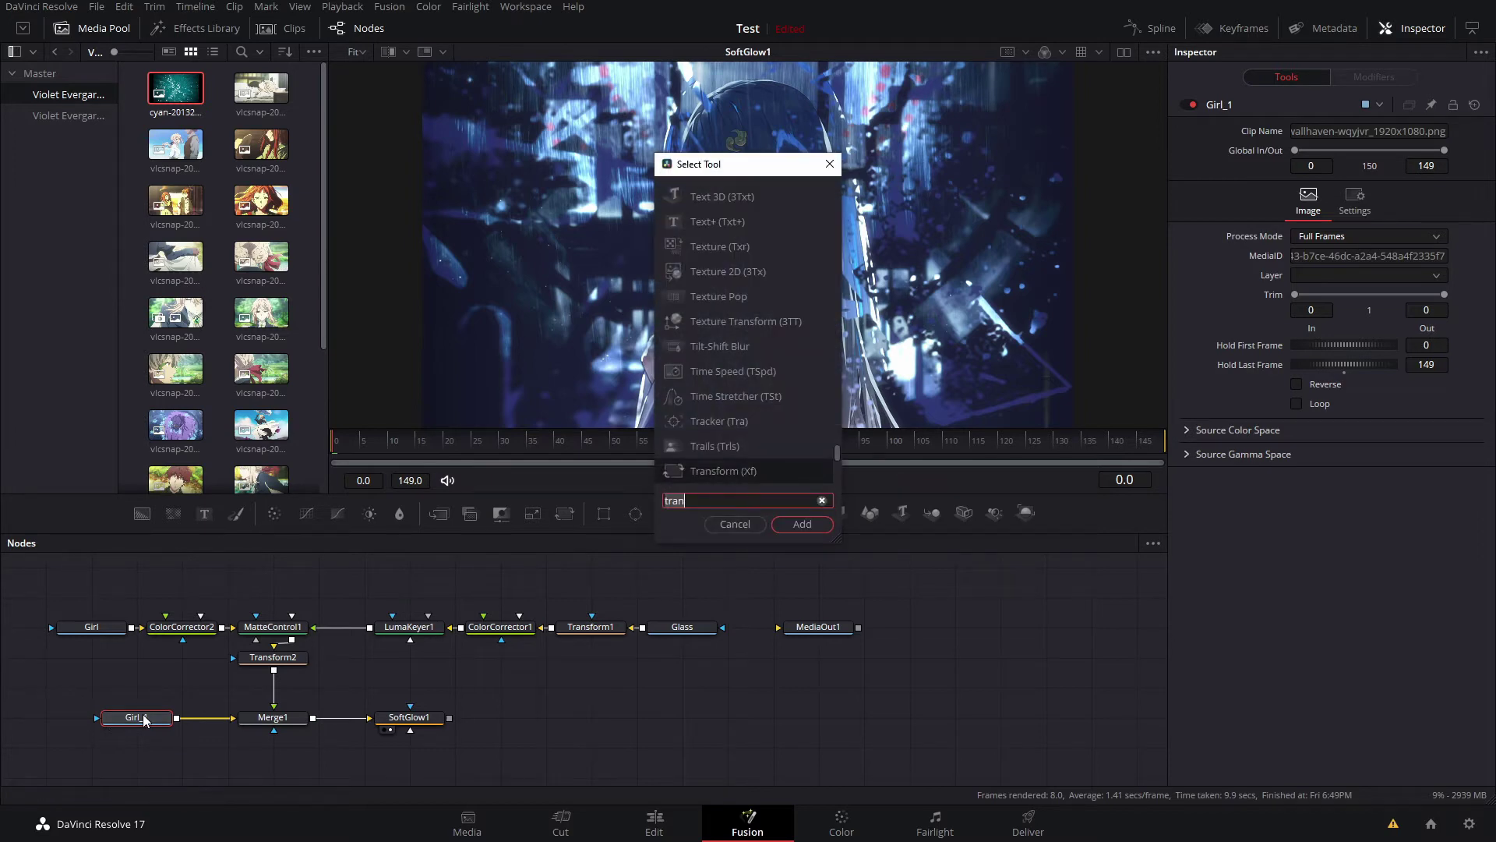
text(cc)
key(Return)
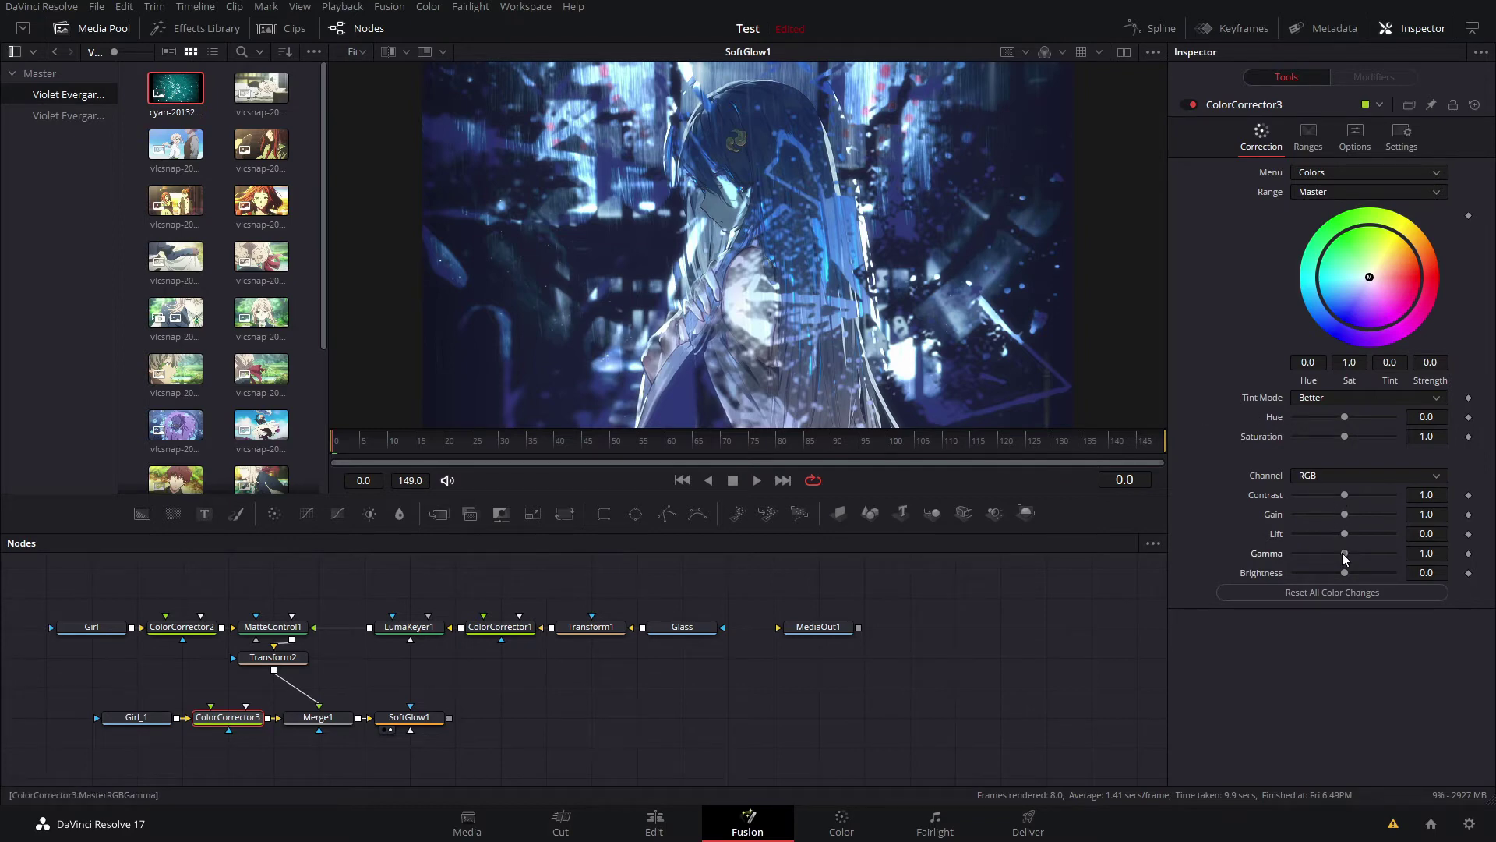
drag(1344, 553, 1349, 553)
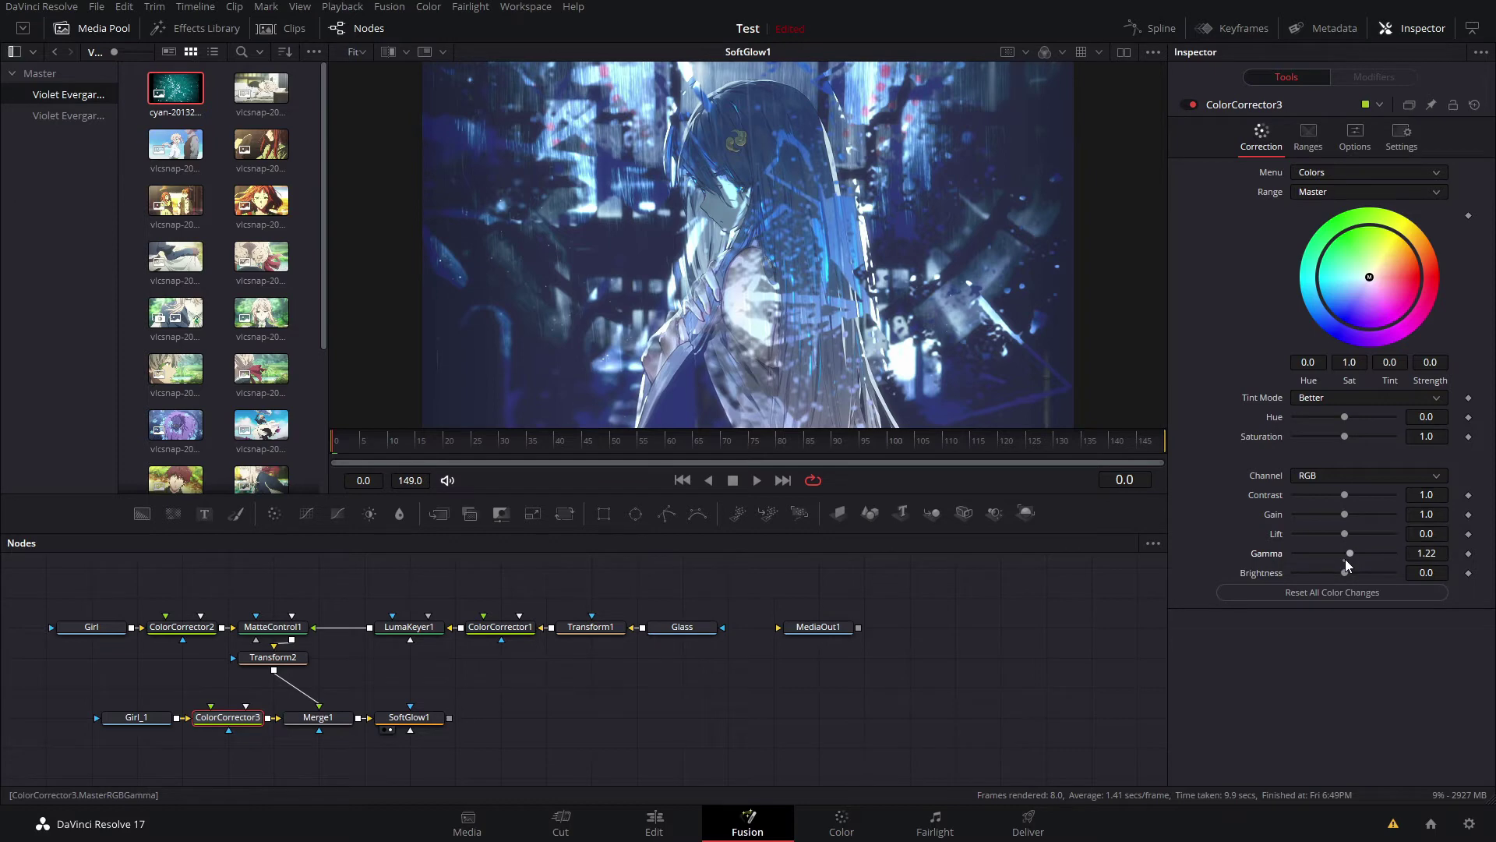
double_click(1346, 560)
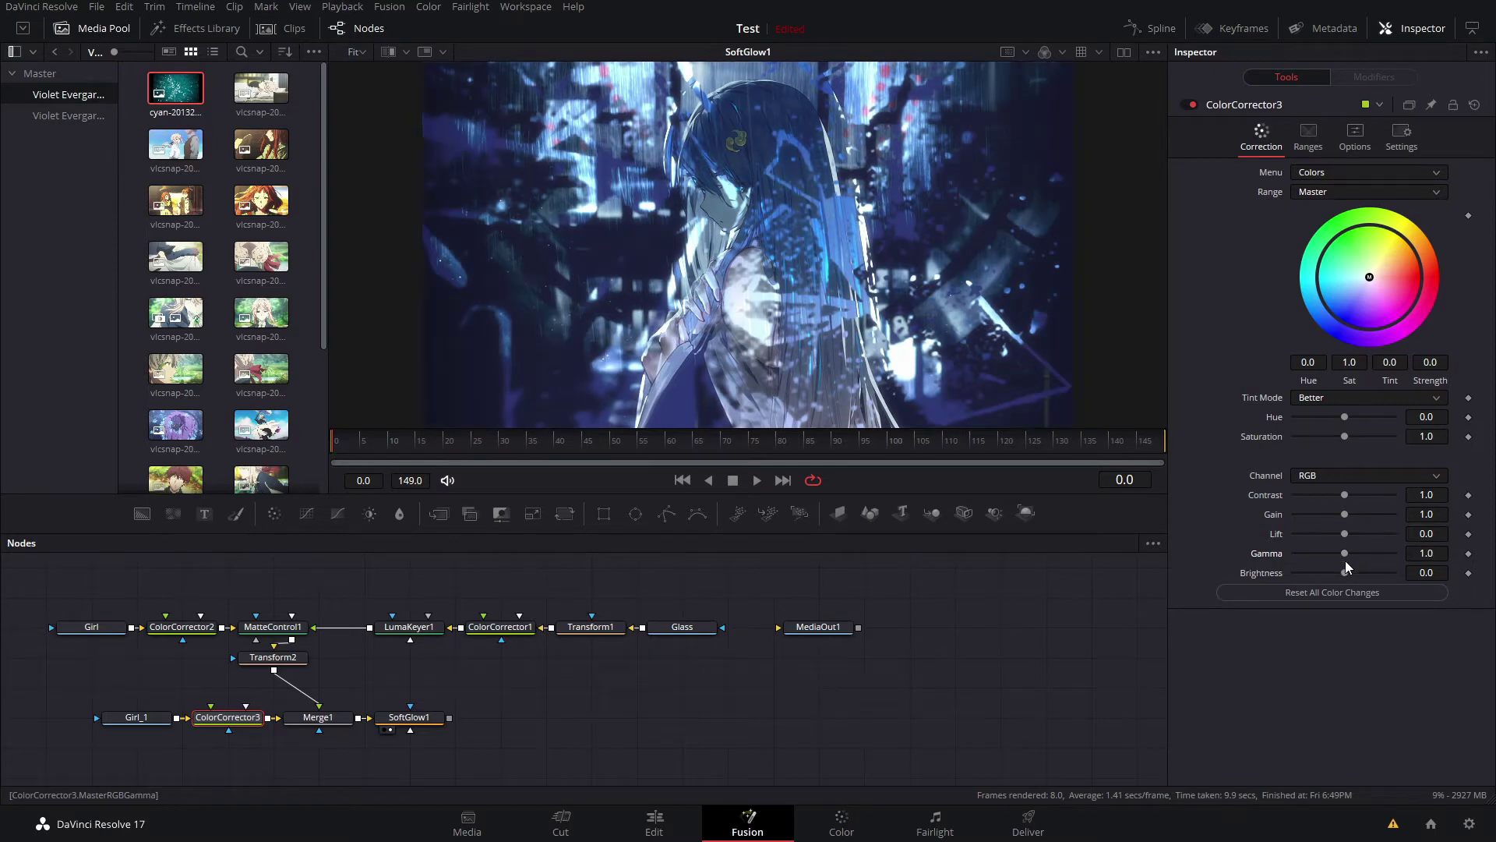
drag(1347, 536, 1430, 537)
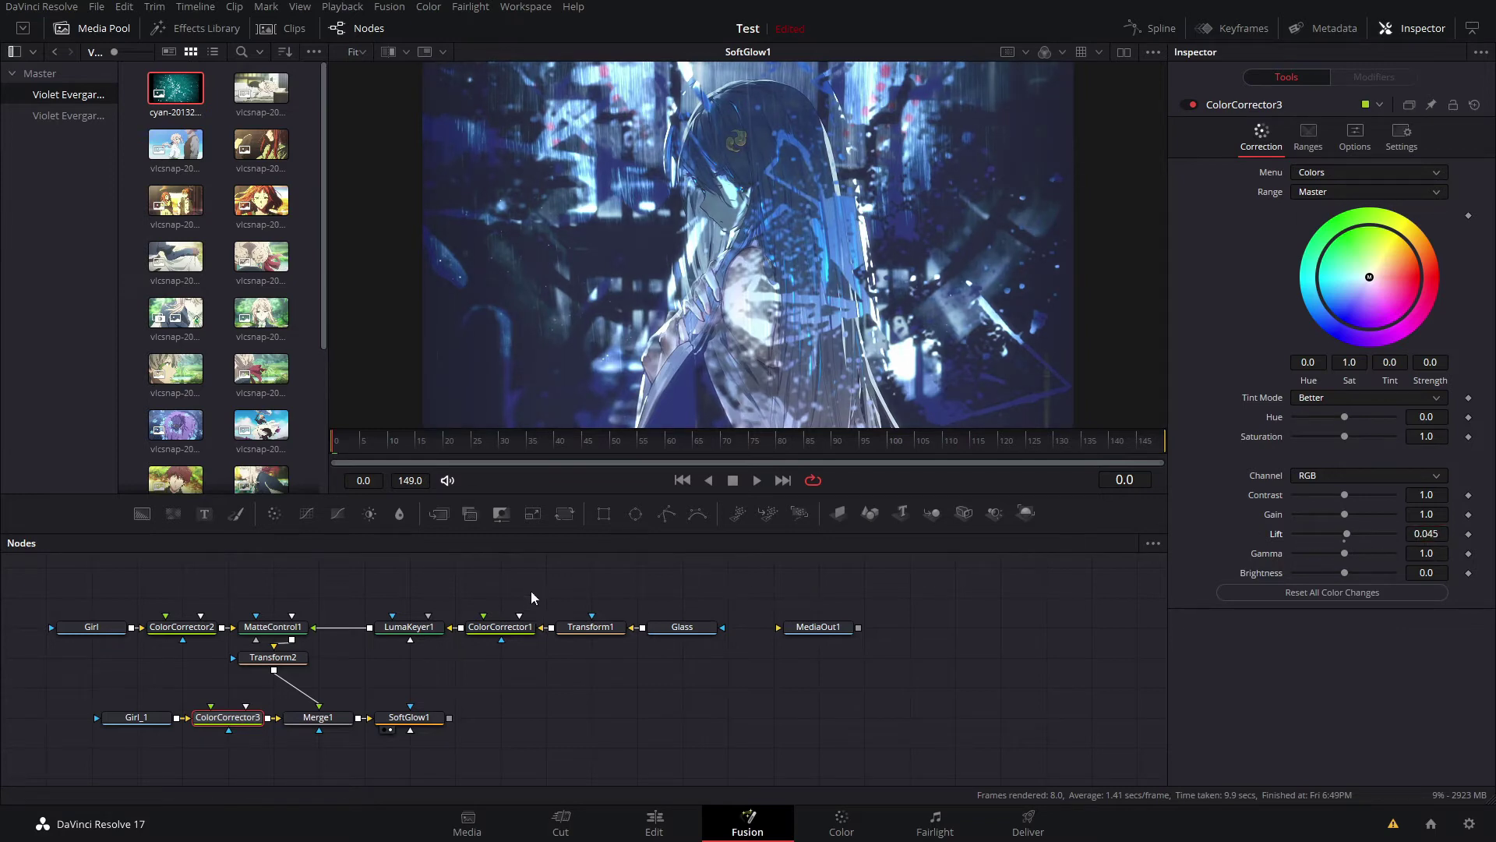
Connect SoftGlow1 to MediaOut1 and view the Fusion composition in the Edit page timeline
click(106, 28)
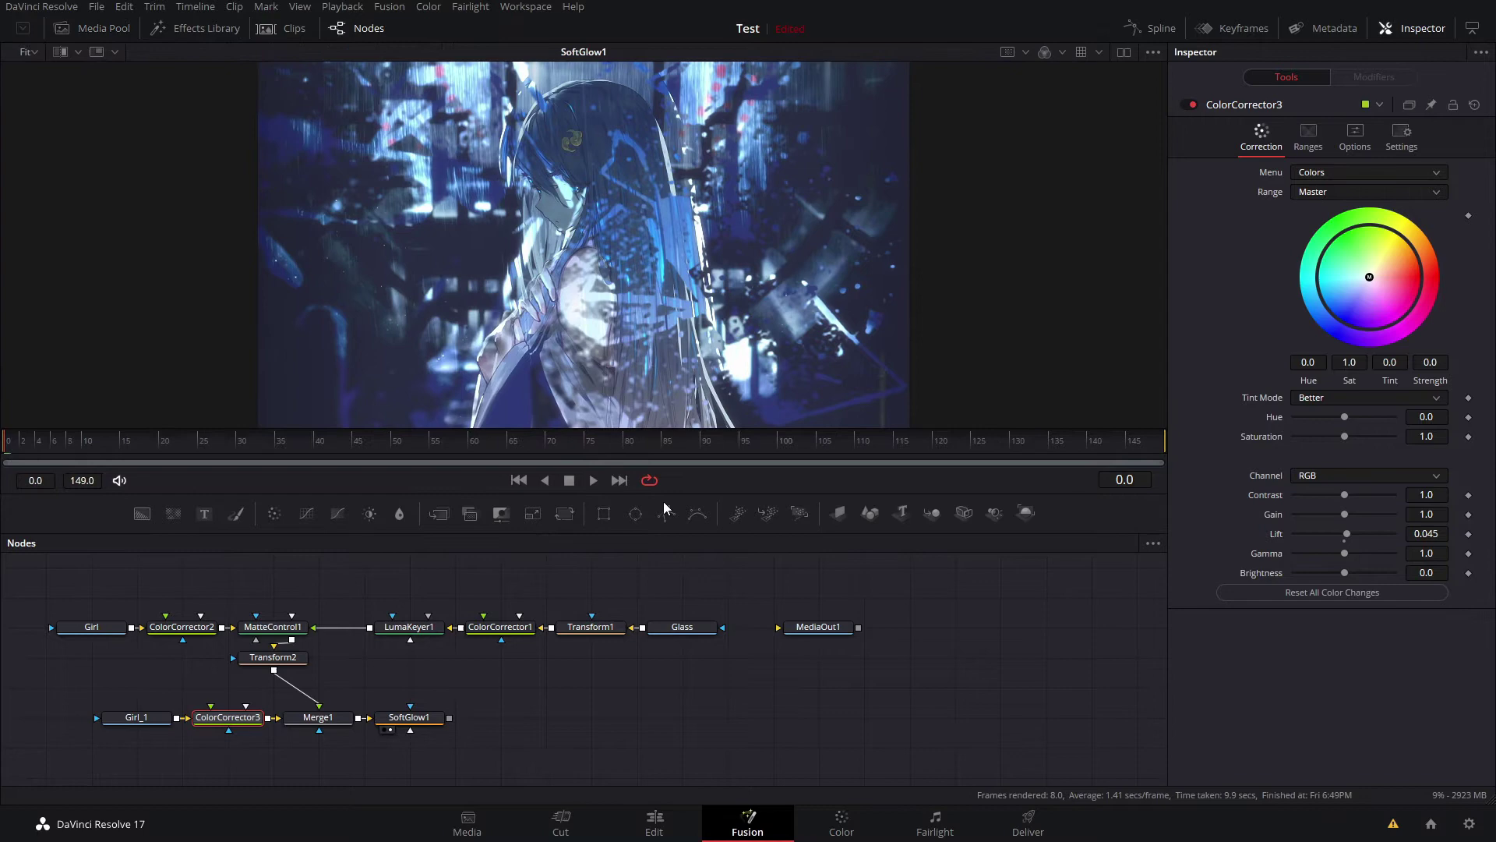
click(655, 820)
click(1043, 560)
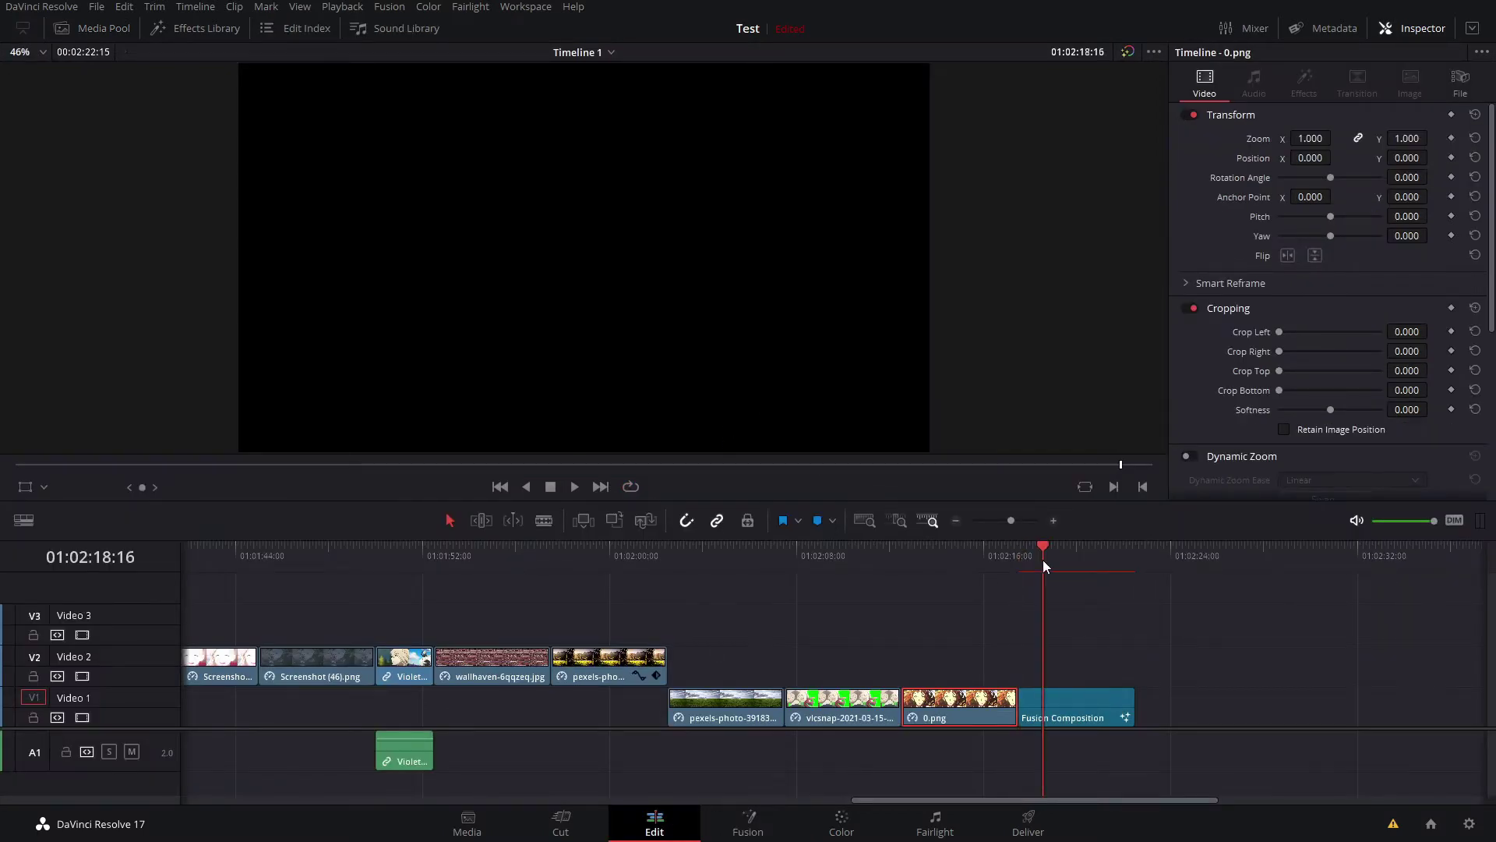
click(747, 820)
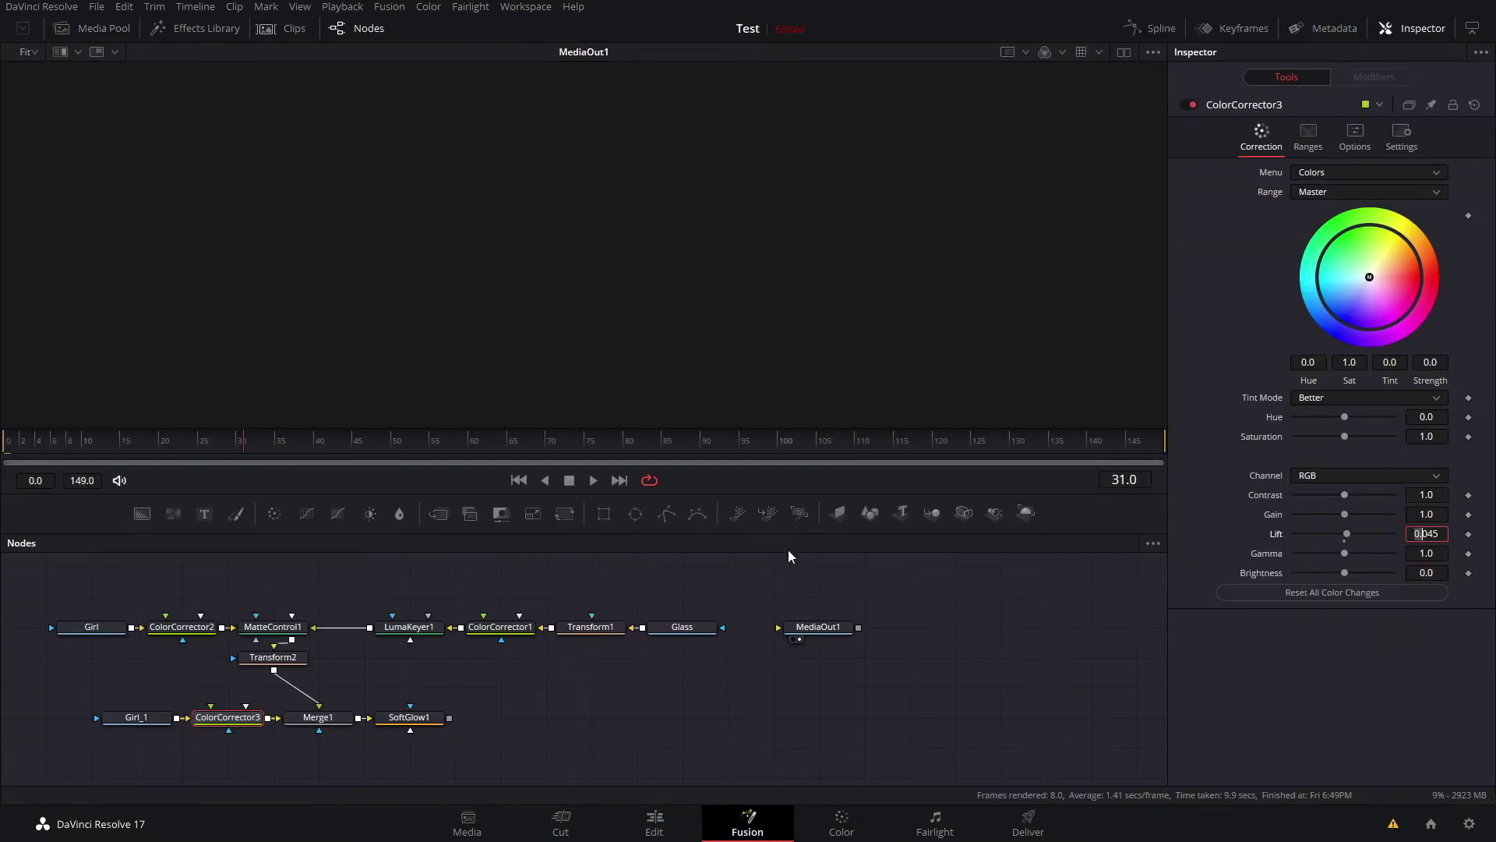
drag(449, 717, 816, 633)
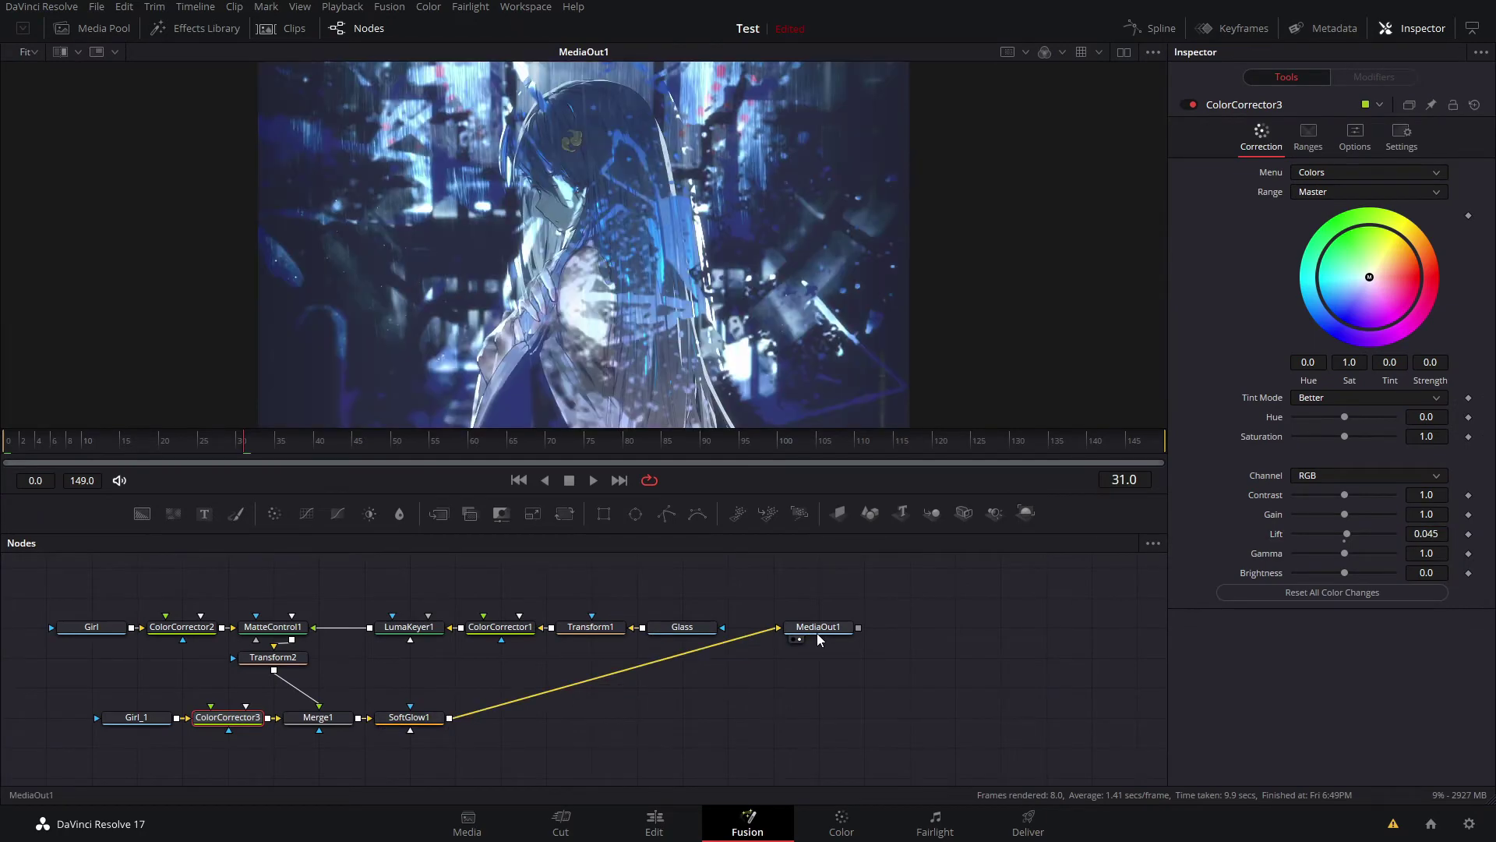
click(655, 820)
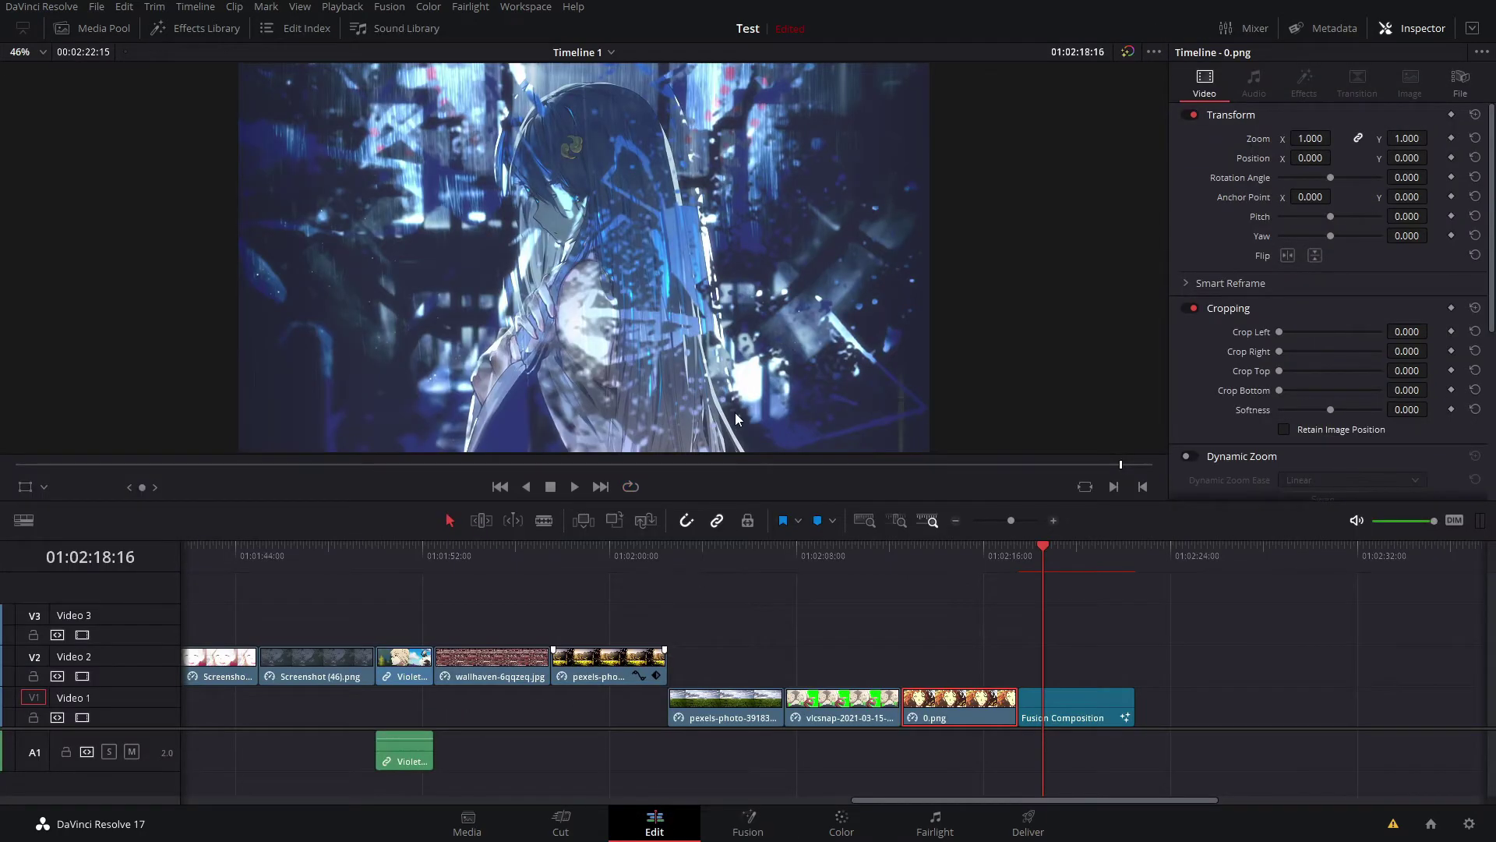
key(p)
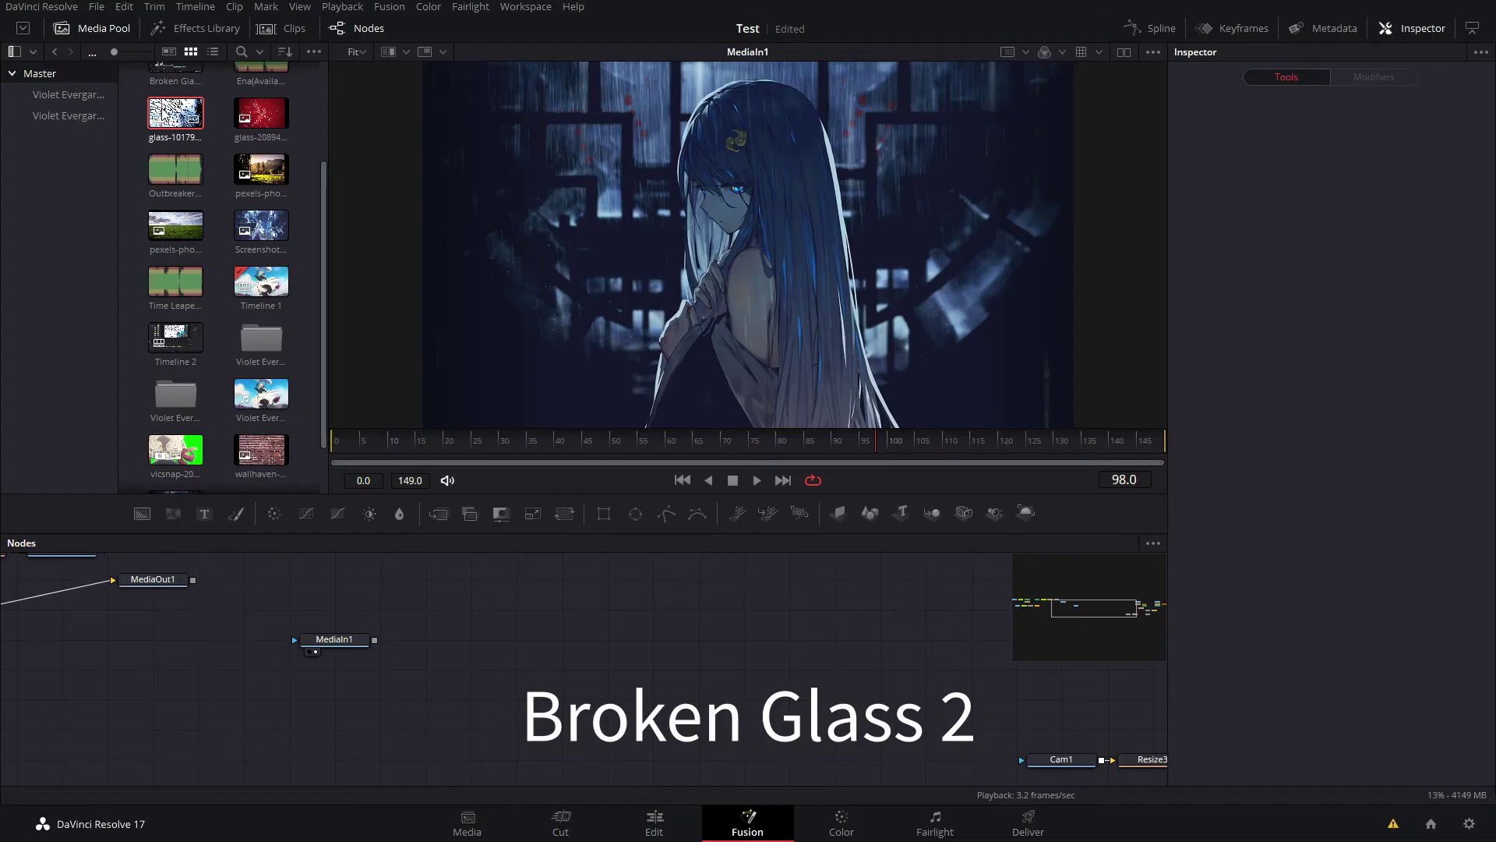
Add the glass-101792_1920.jpg image as a node well apart from MediaIn1, and show MediaIn1 in the viewer
drag(176, 113, 749, 349)
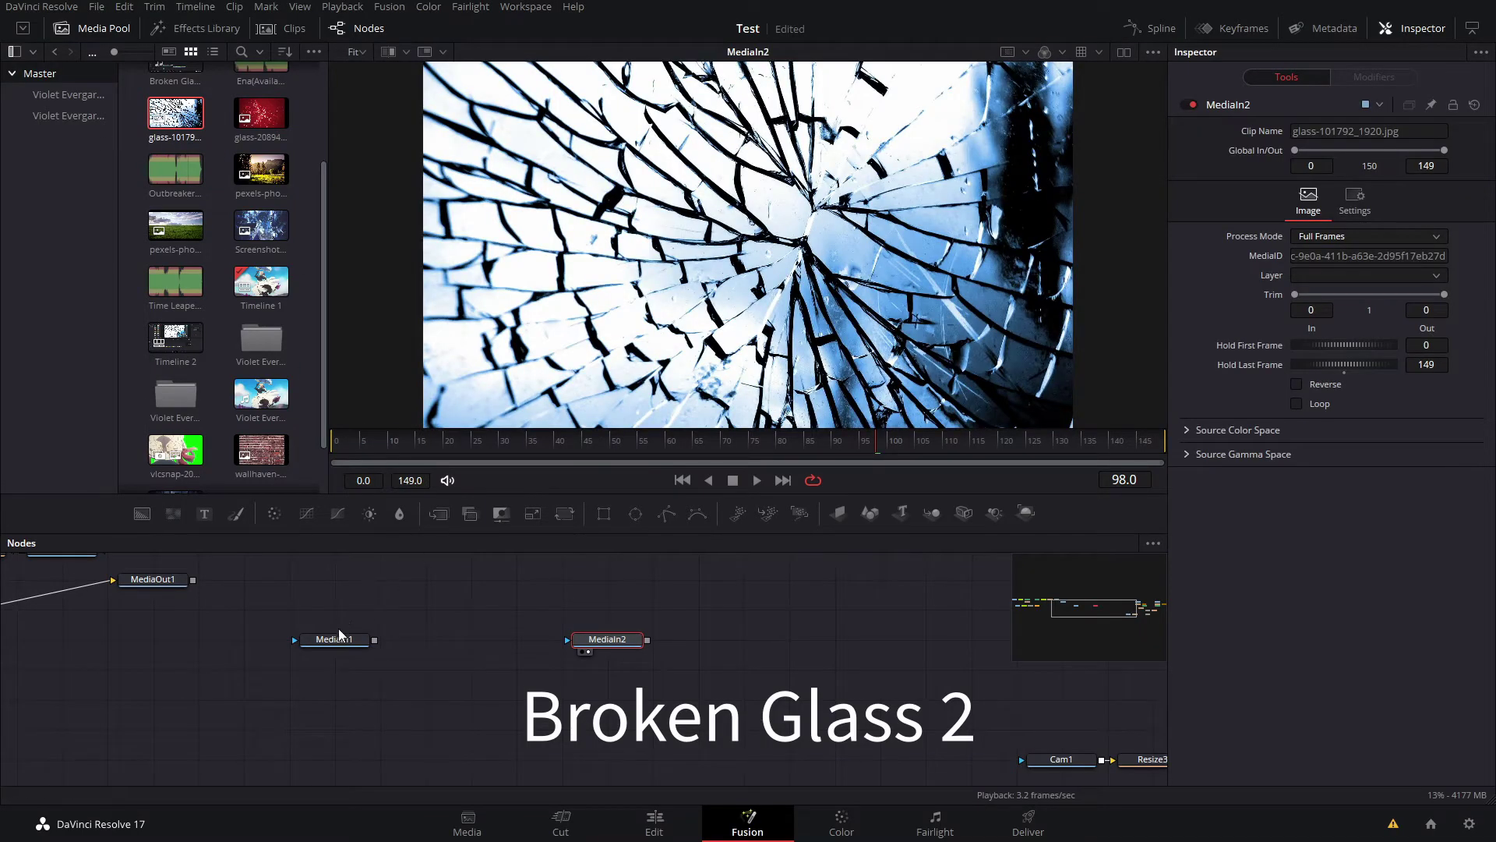
drag(338, 637, 614, 261)
drag(600, 643, 828, 642)
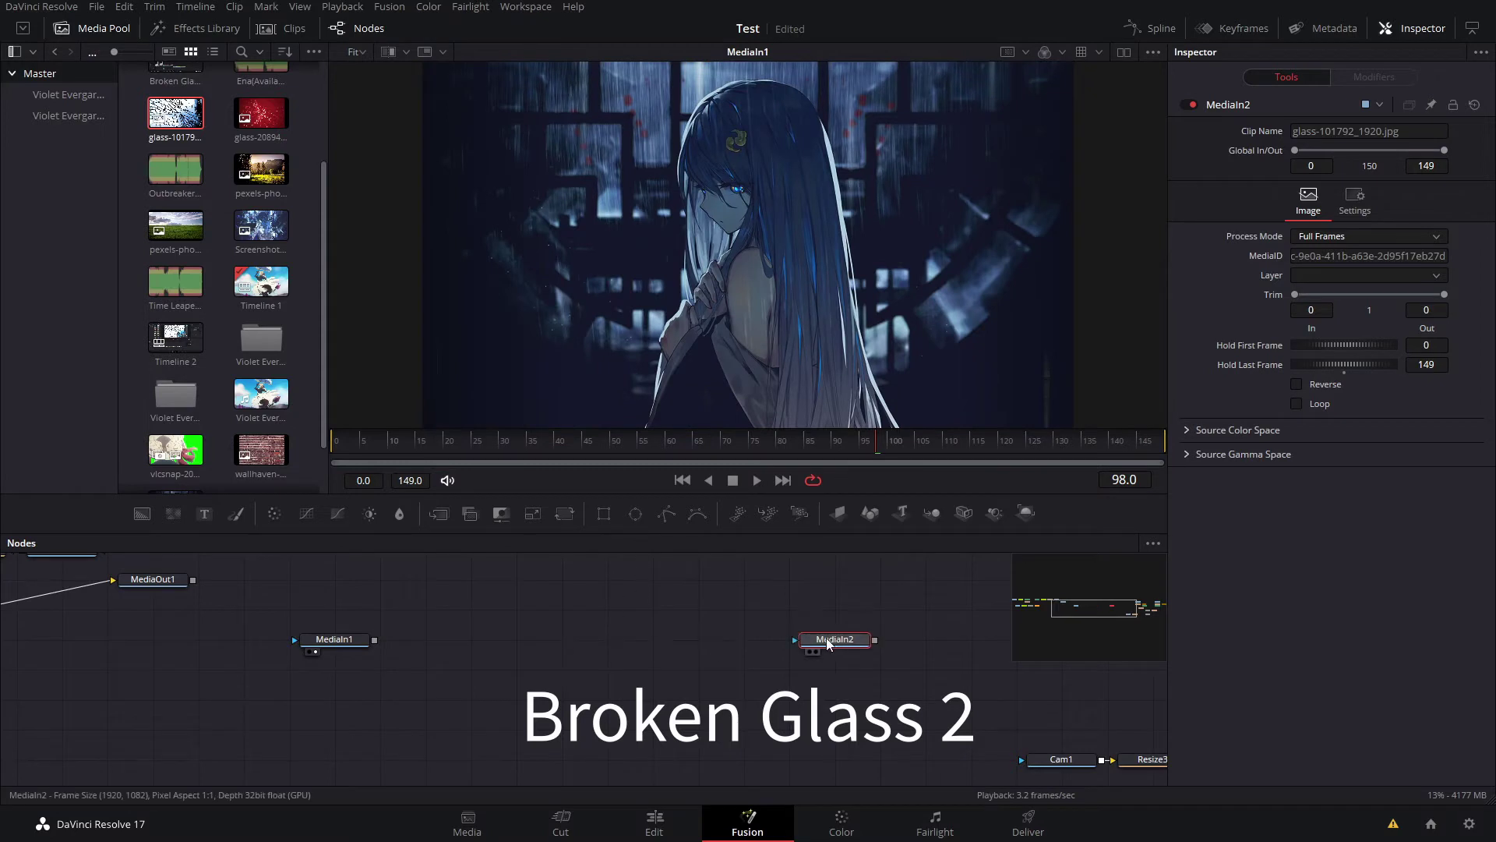
Add a Luma Keyer fed by MediaIn2 and place it between the two media nodes
key(shift+space)
text(matteluma)
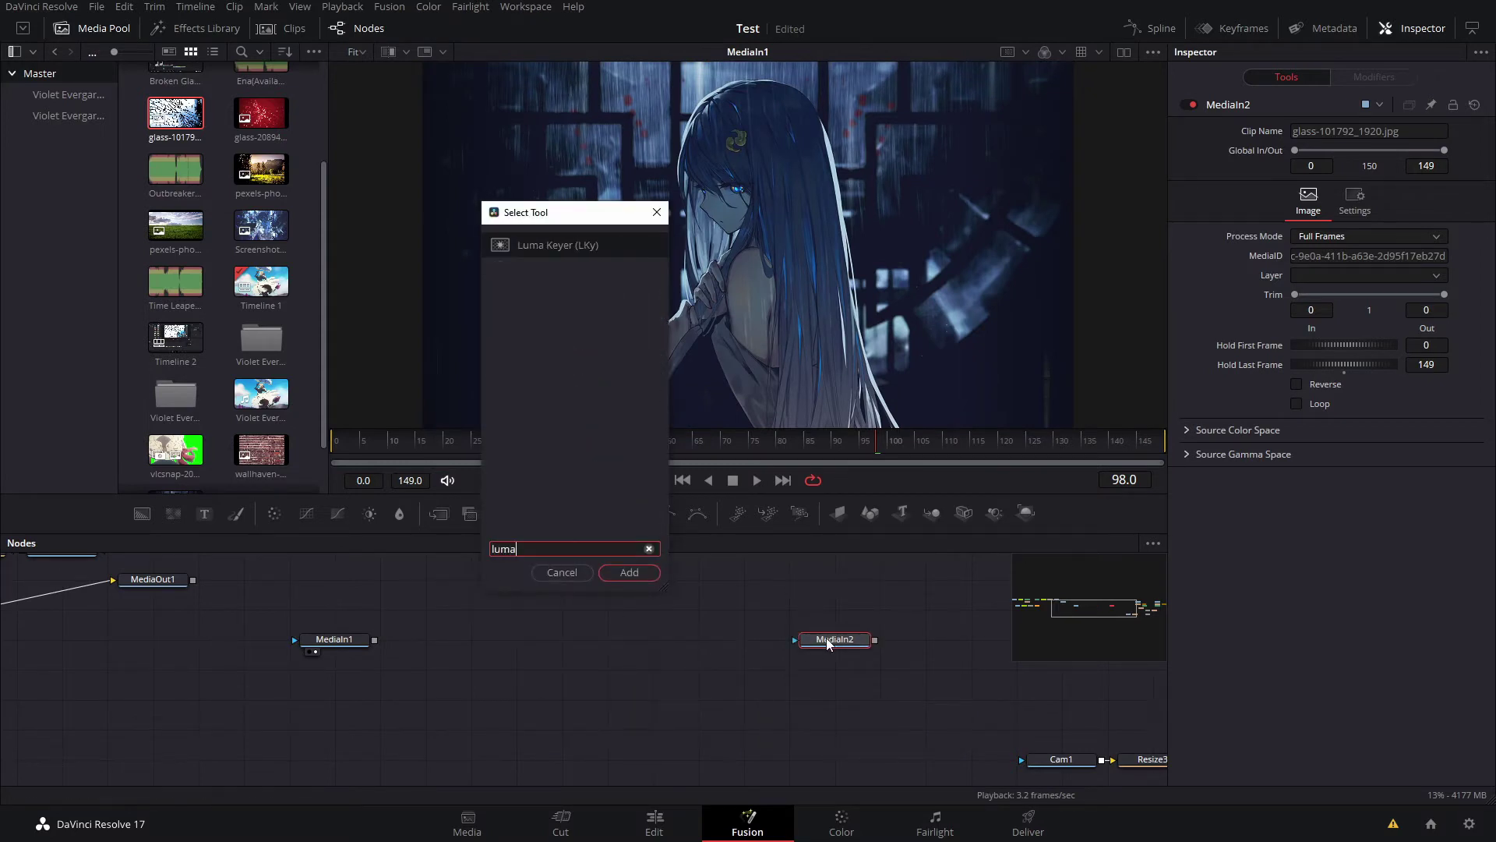
key(Return)
drag(935, 631, 708, 632)
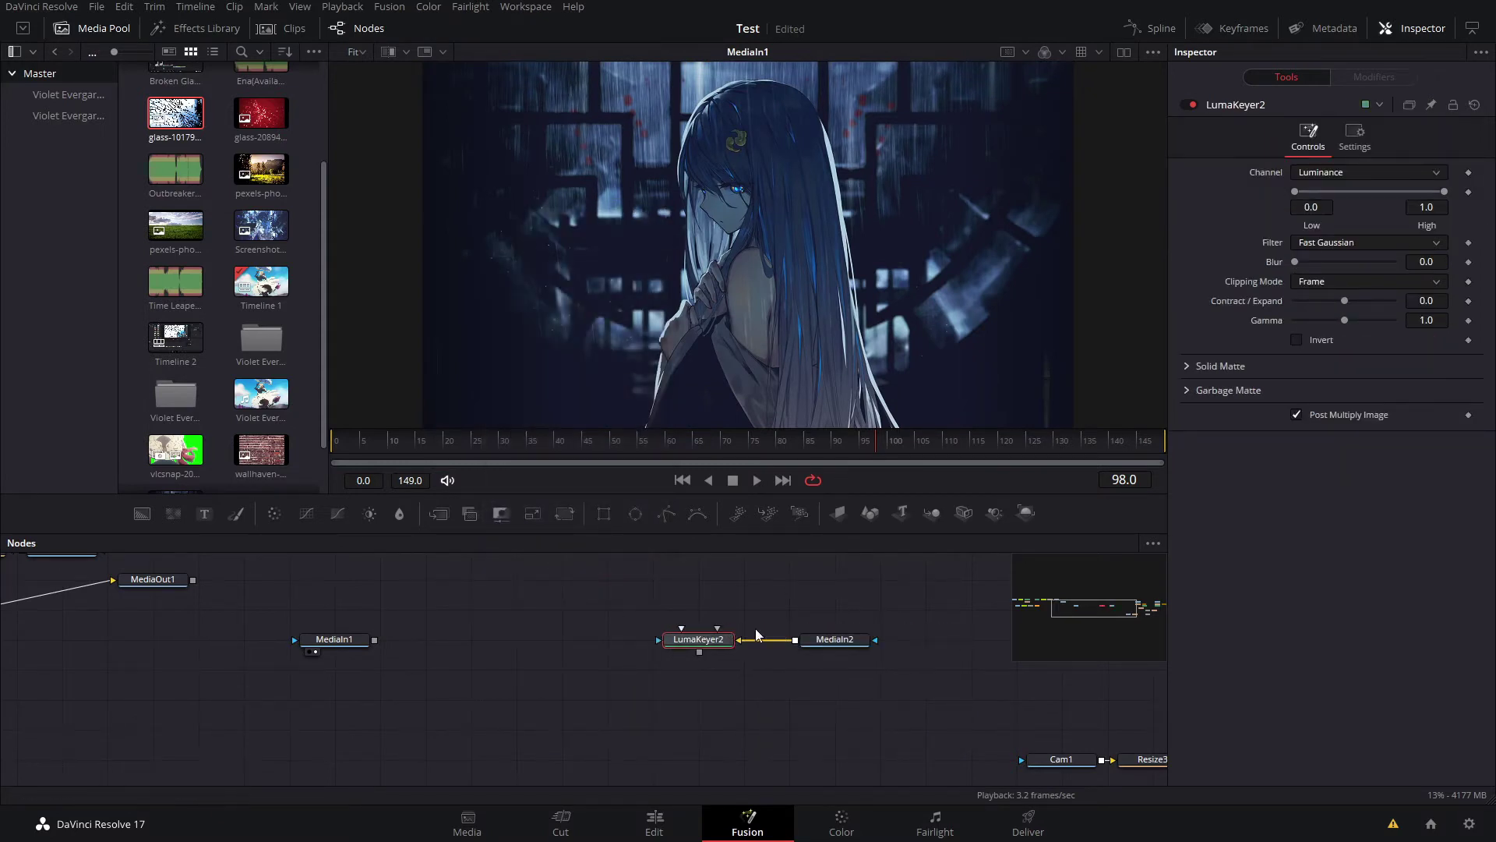
Insert a Color Corrector between MediaIn2 and LumaKeyer2, set its Contrast to 2.75, and show LumaKeyer2 in the viewer
click(846, 644)
key(shift+space)
text(cc)
key(Return)
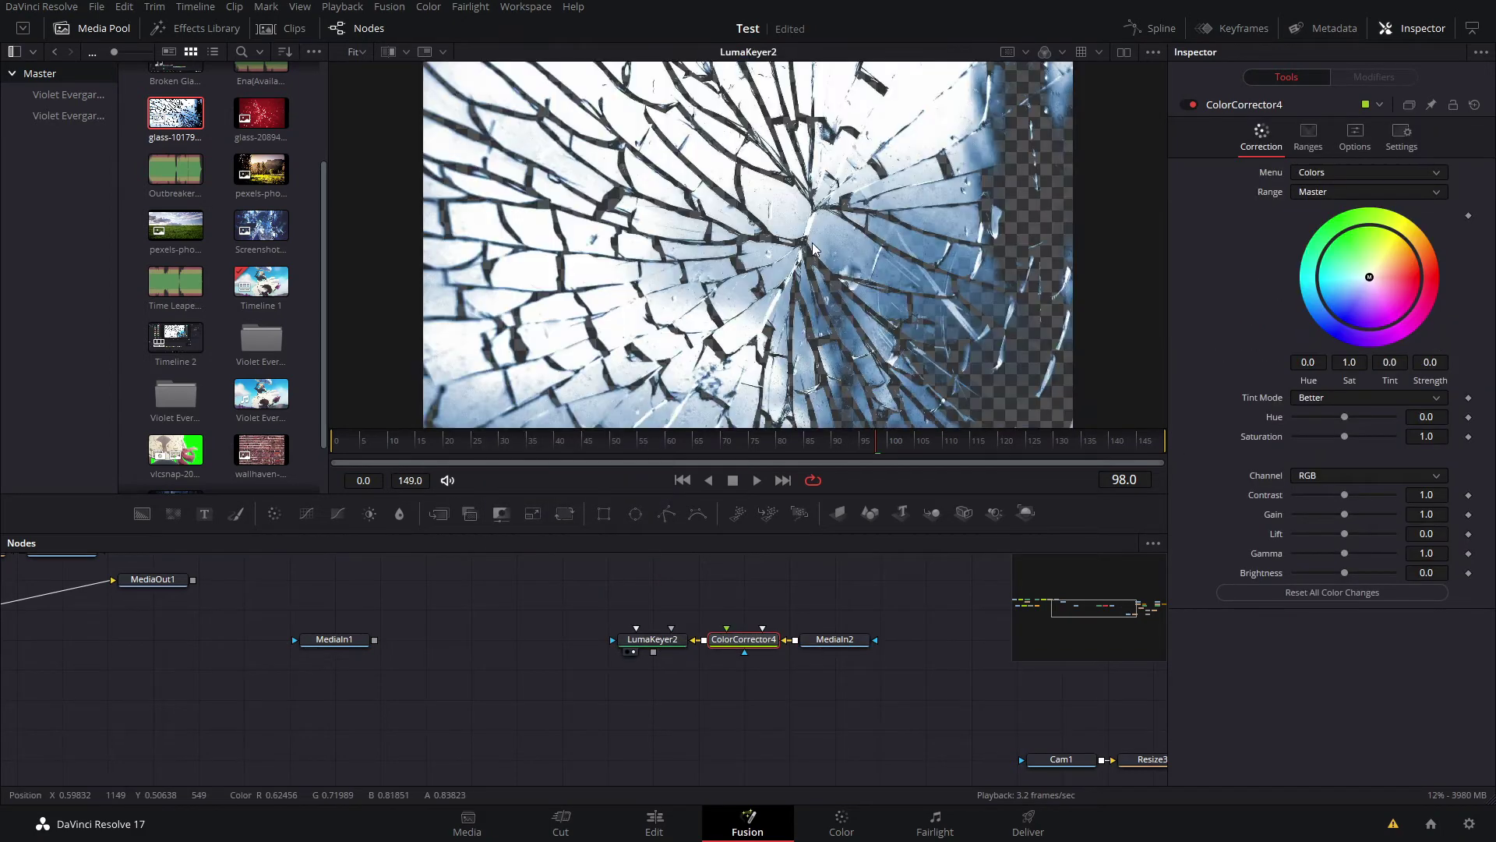
click(626, 651)
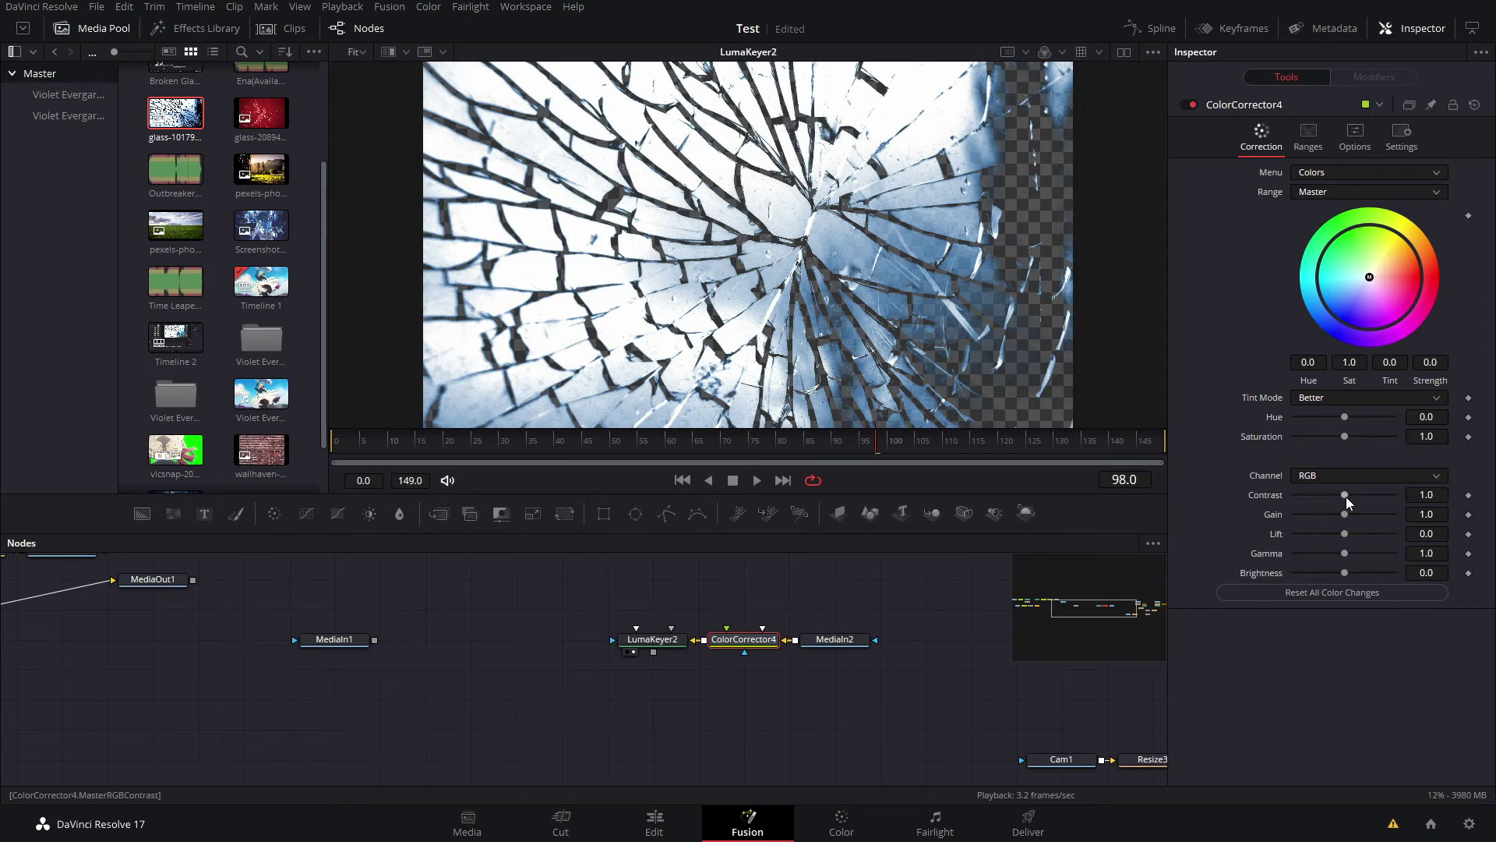
drag(1346, 497, 1387, 495)
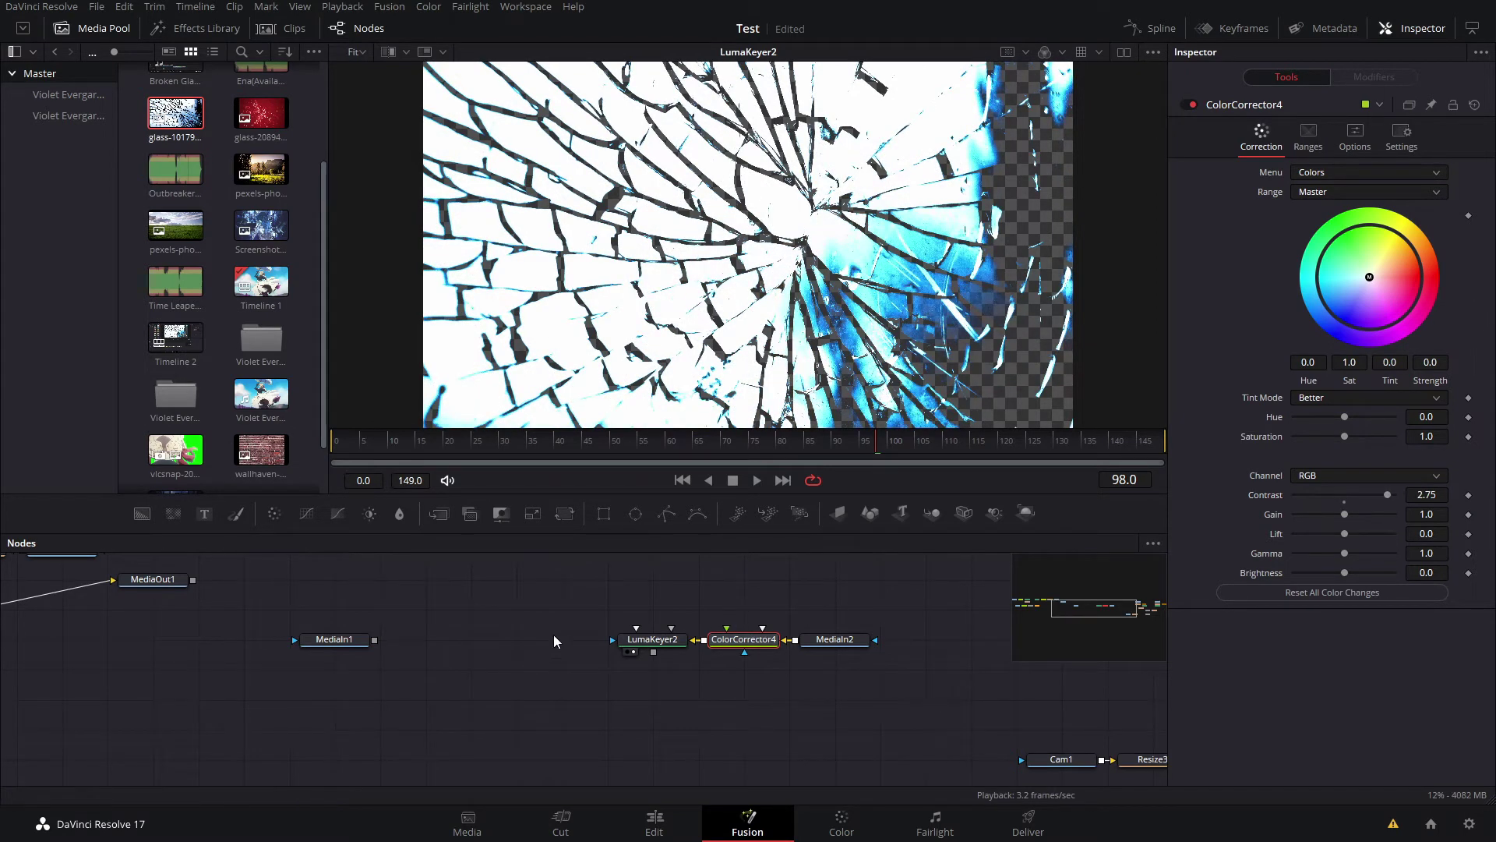
Add a Matte Control with MediaIn1 as background and LumaKeyer2 as foreground, and show it in the viewer
click(538, 712)
key(shift+space)
text(matte)
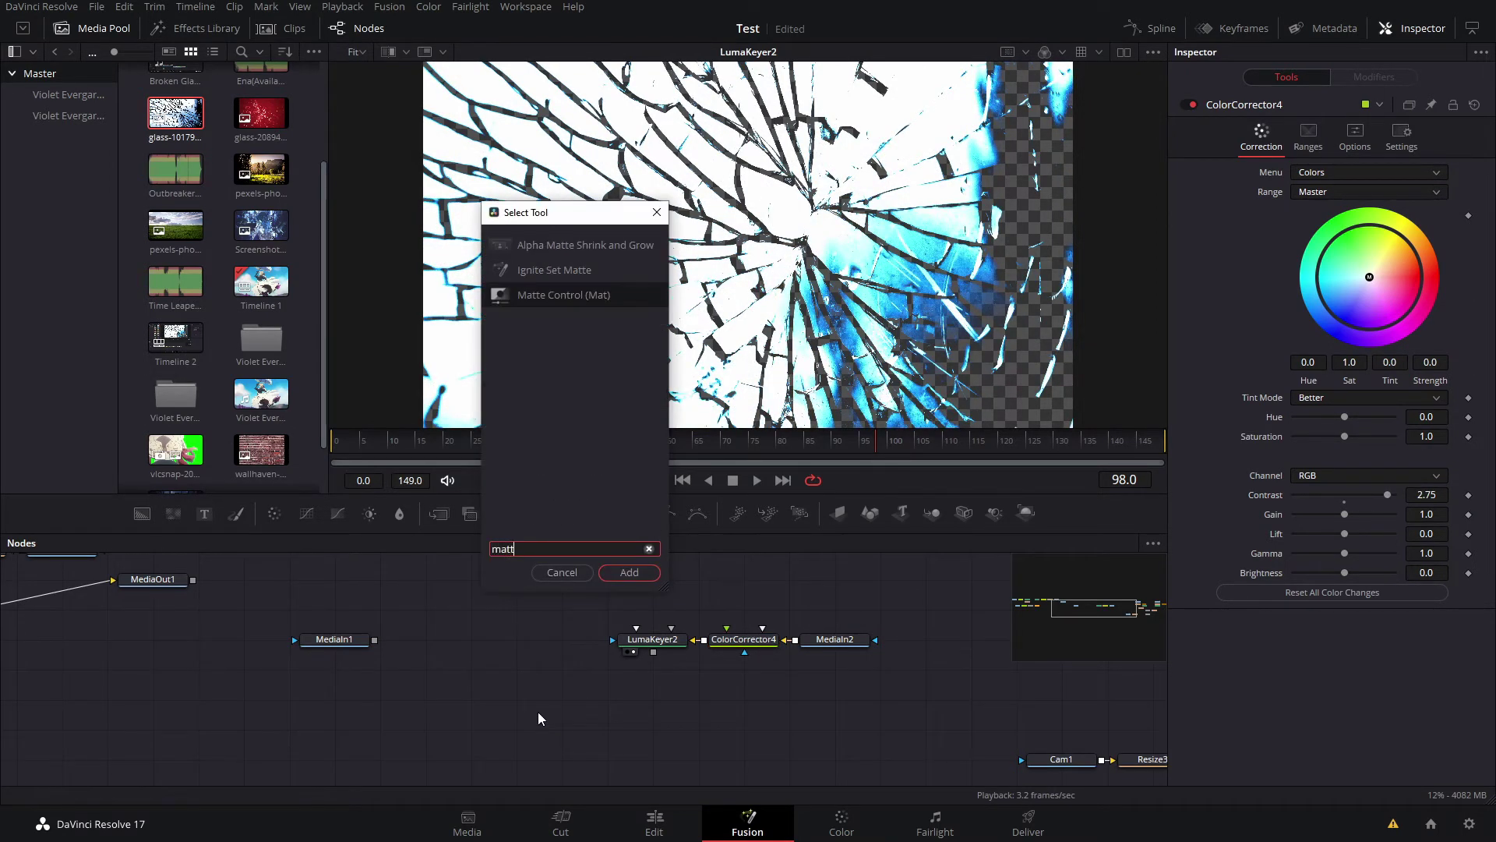
drag(538, 712, 501, 653)
drag(375, 639, 430, 639)
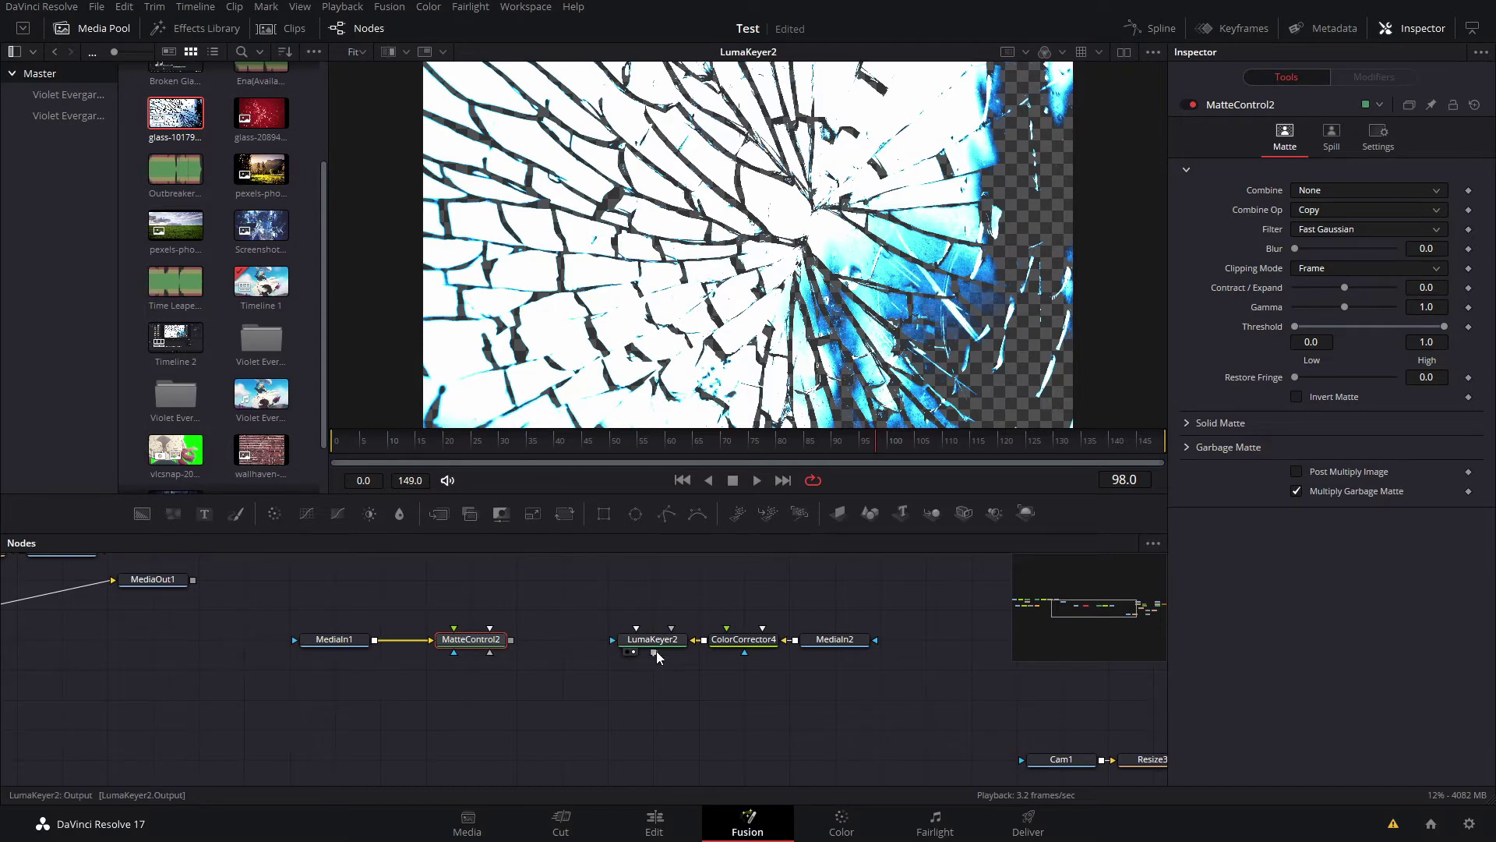
drag(653, 651, 505, 642)
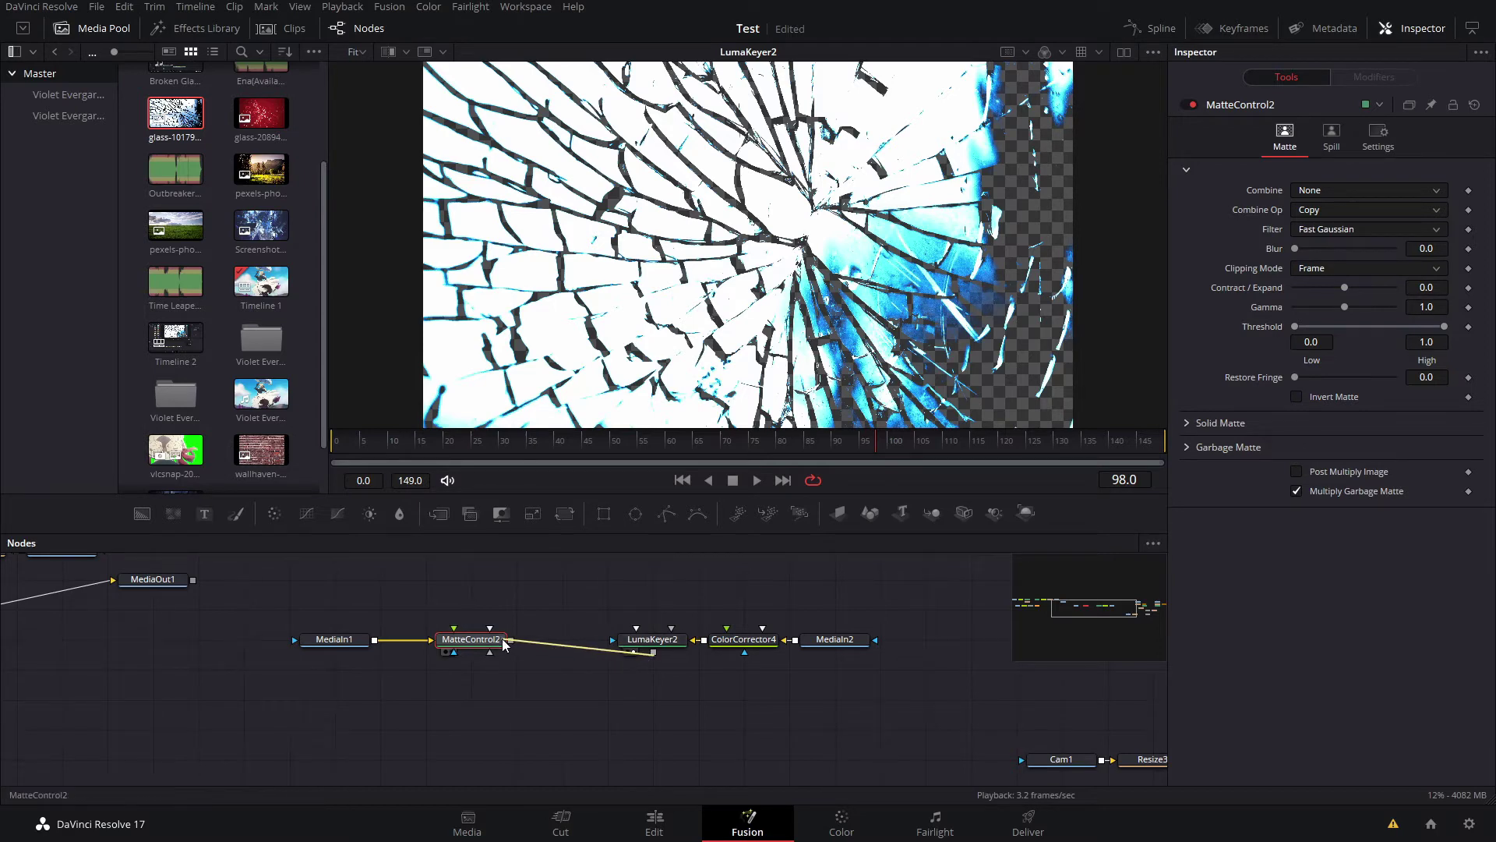
click(549, 706)
key(1)
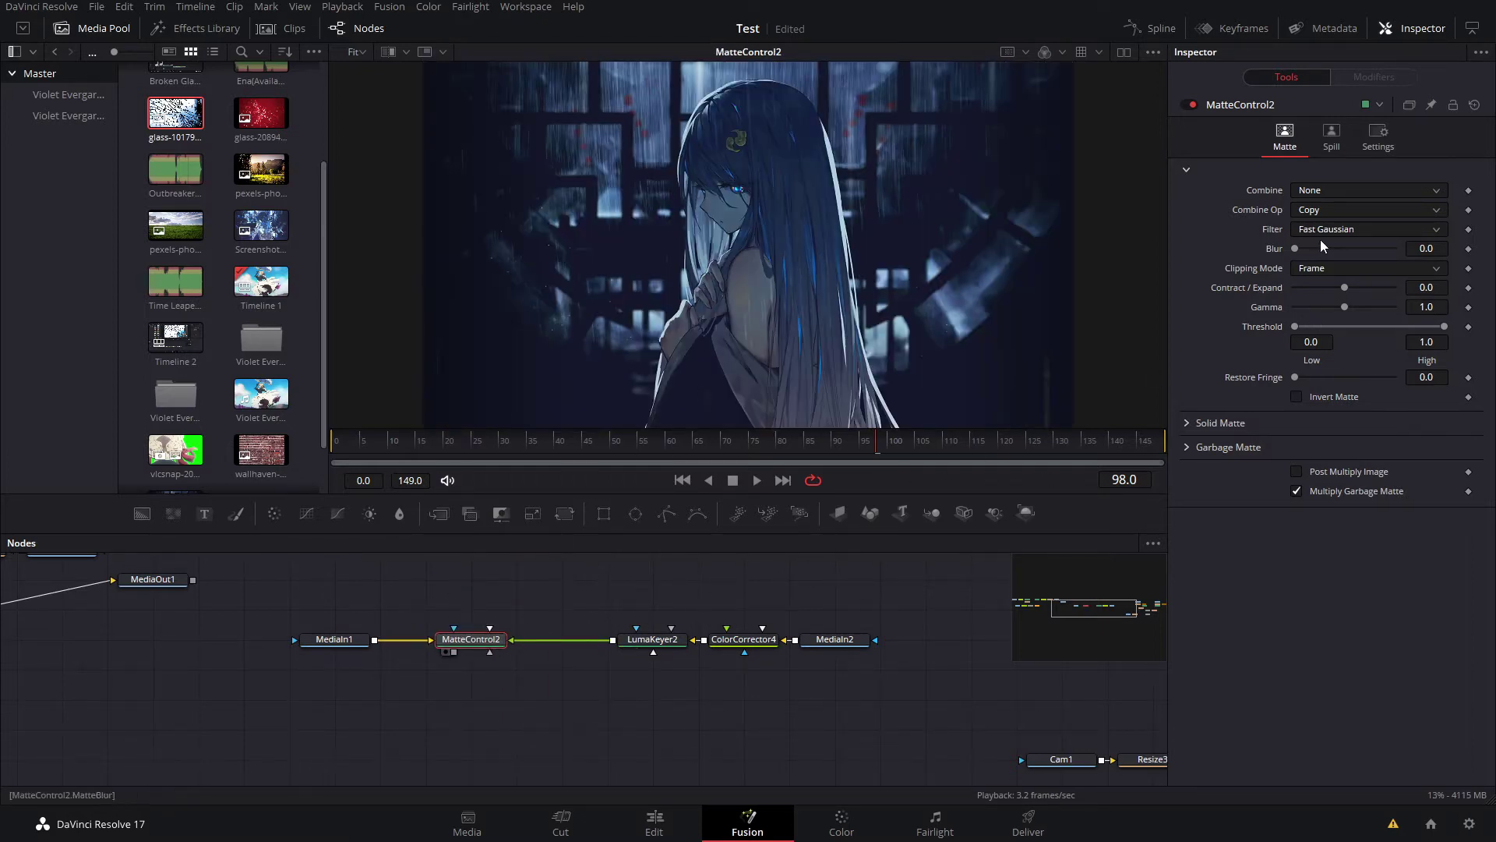
Set MatteControl2's Combine mode to Combine Alpha and enable Post Multiply Image
click(1340, 192)
click(1340, 280)
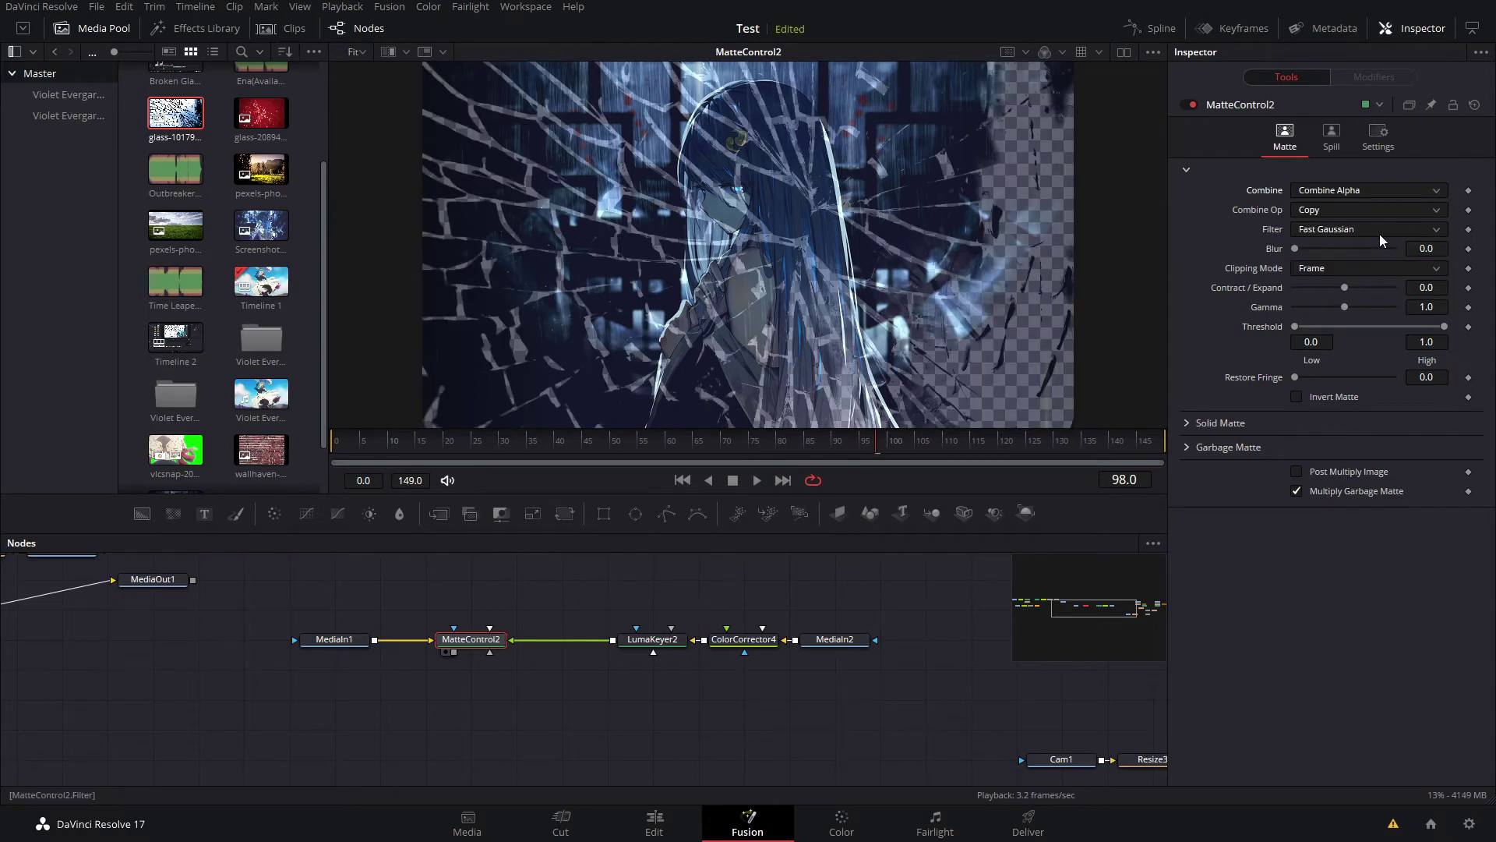
click(1297, 471)
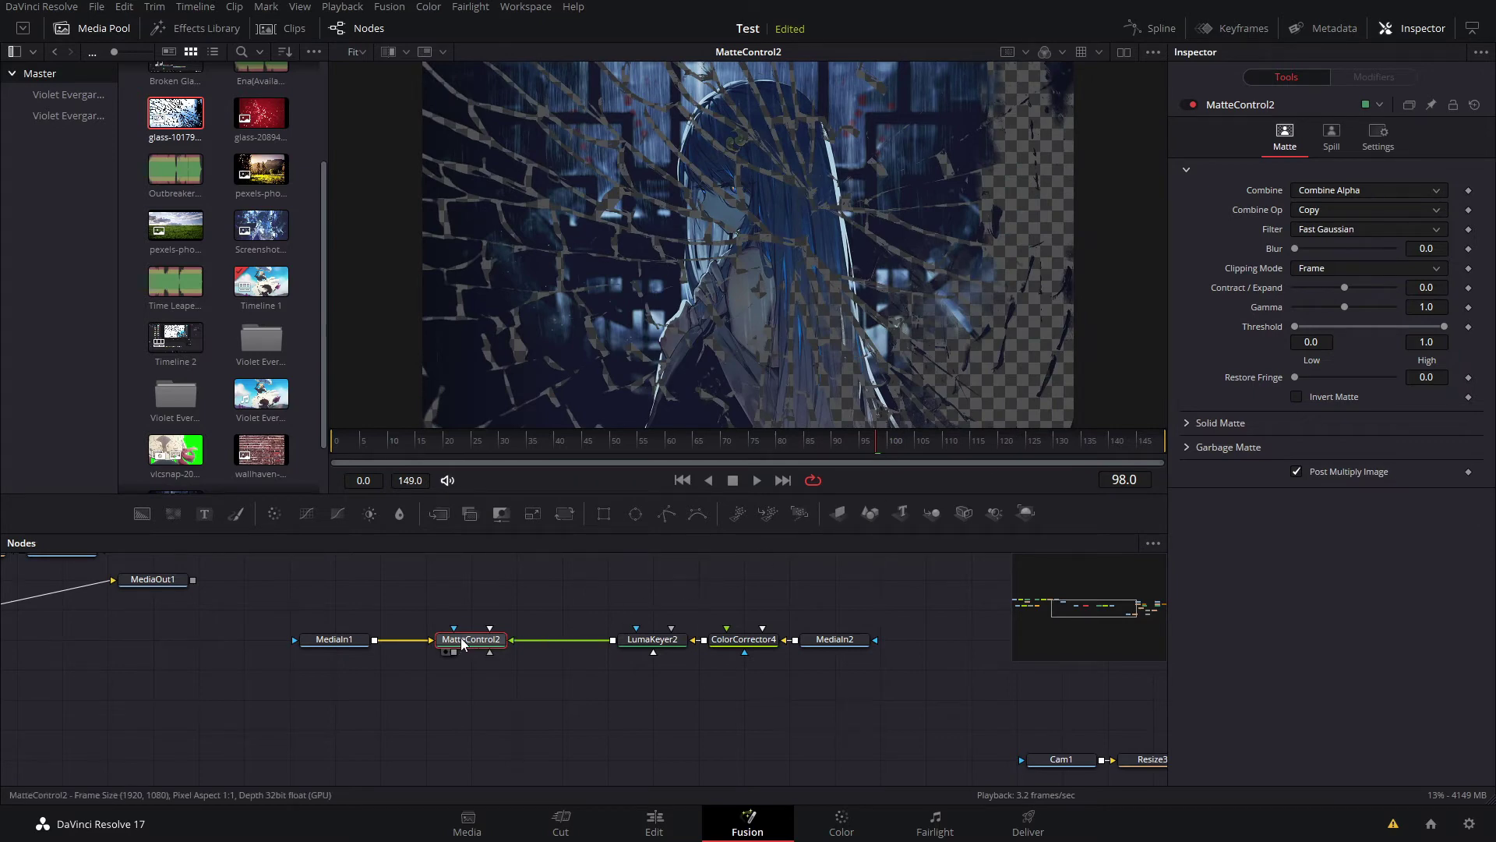
Duplicate MediaIn1 below the original, merge MatteControl2 over the copy, and show Merge2 in the viewer
click(343, 649)
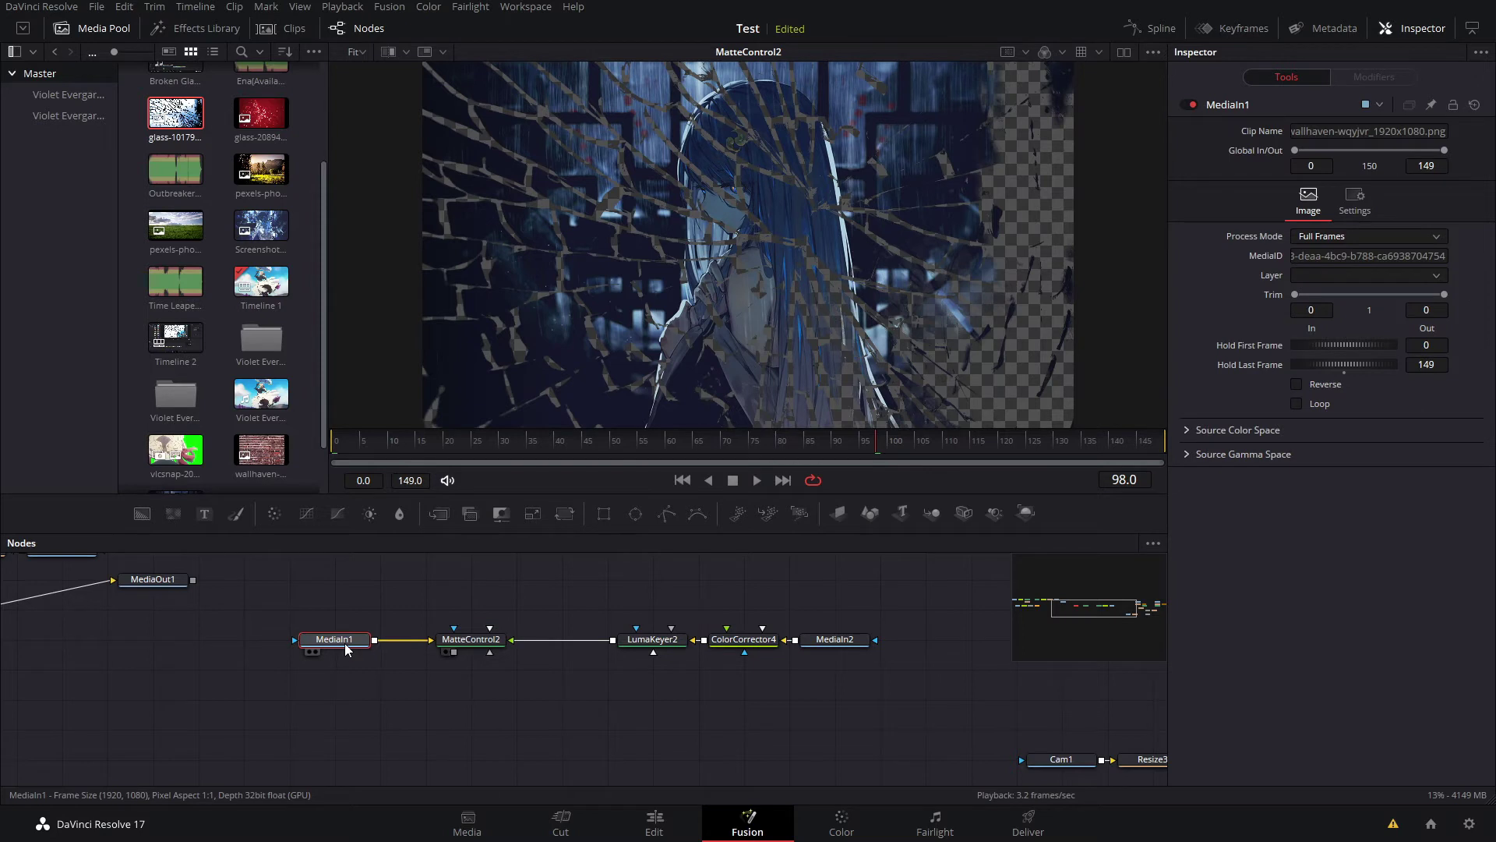
click(352, 705)
key(ctrl+v)
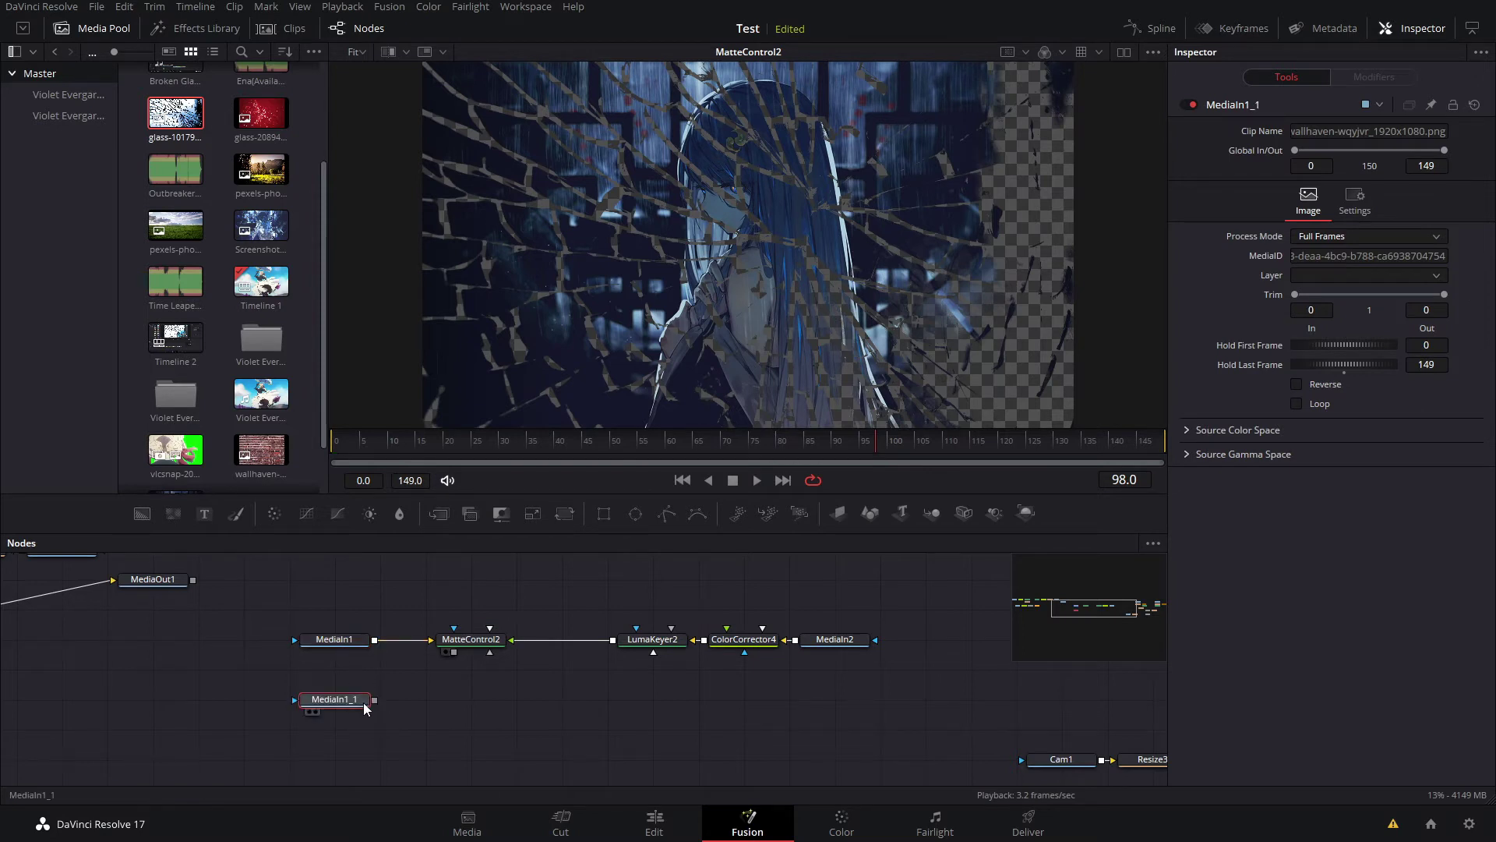
drag(363, 708, 455, 651)
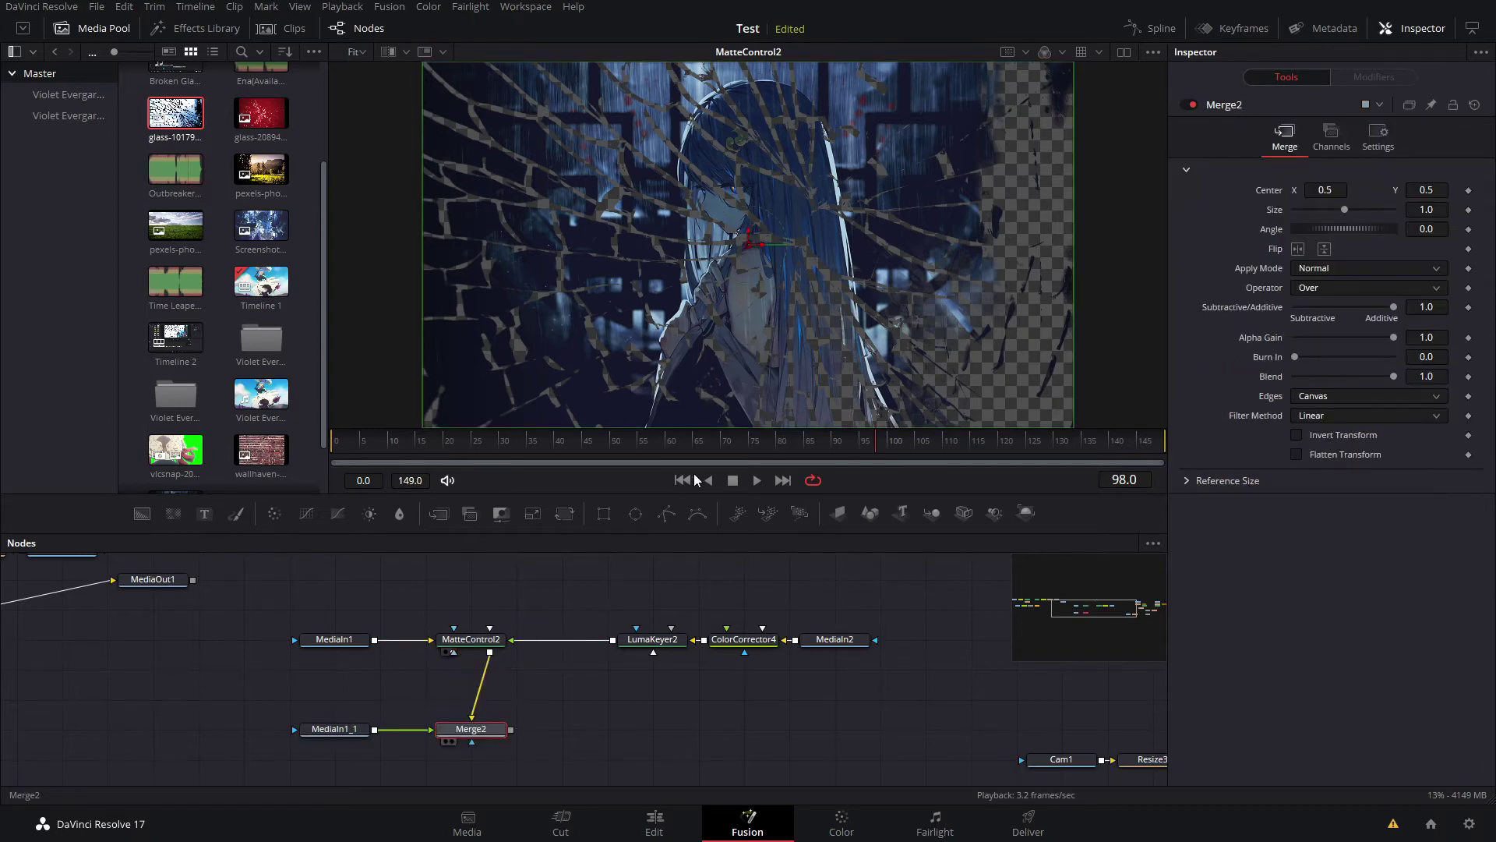
key(1)
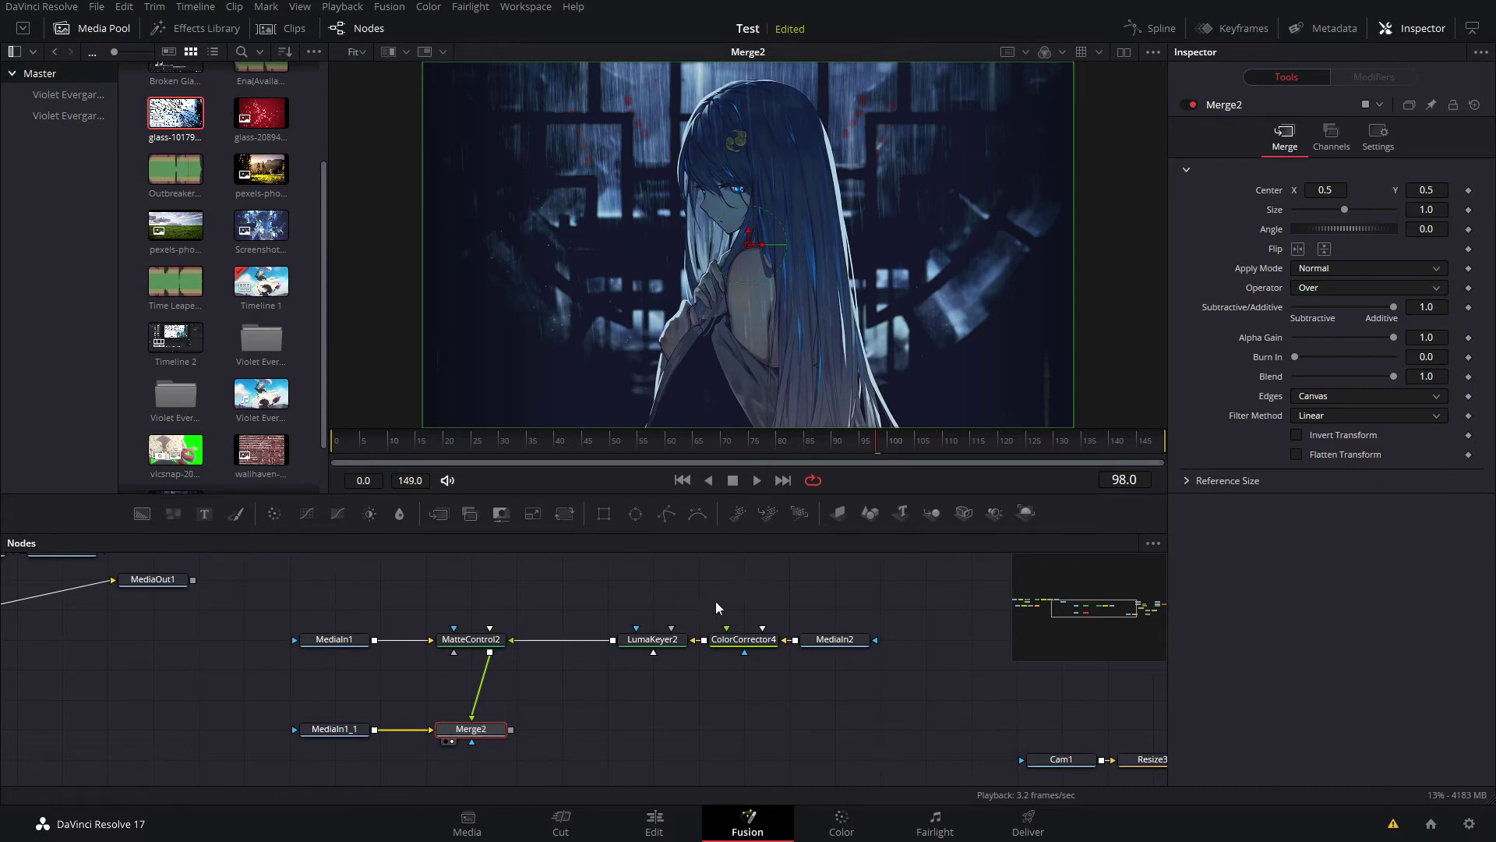
Insert a Transform between MatteControl2 and Merge2, and set its Size to 1.3
click(473, 653)
key(shift+space)
text(tran)
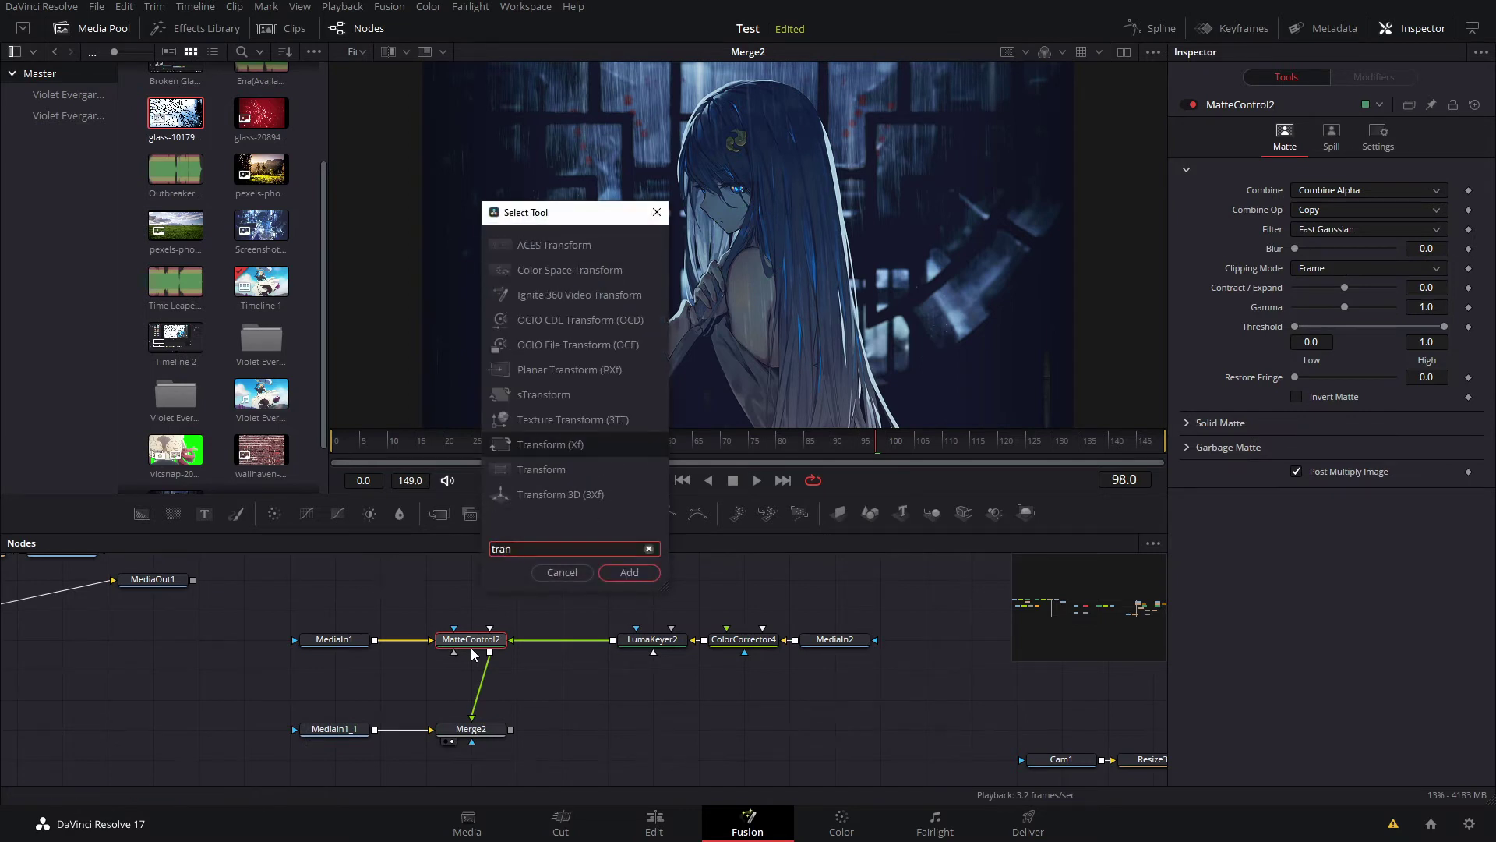
key(Return)
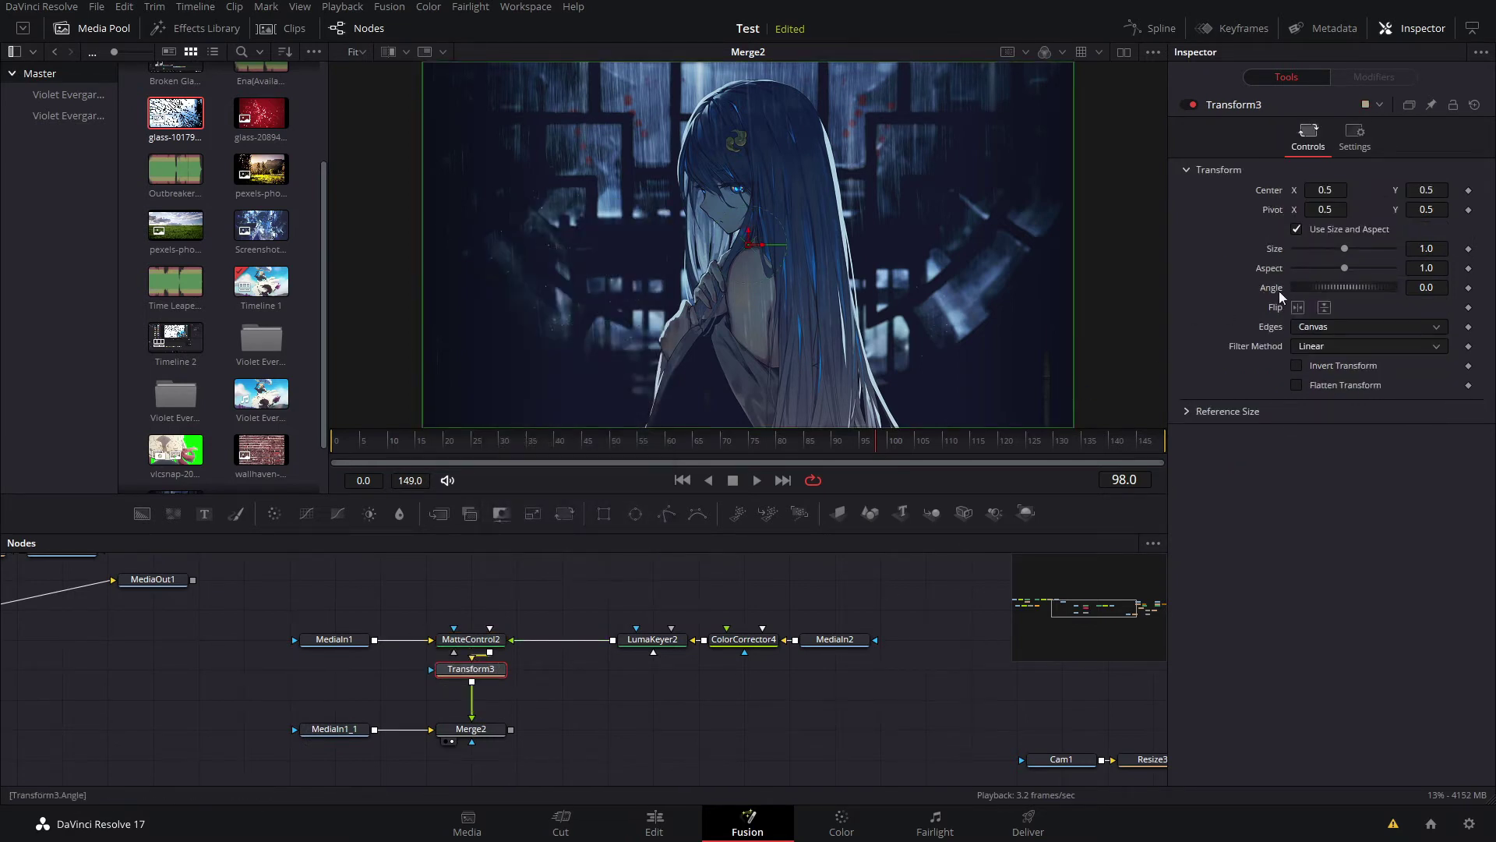
click(1426, 248)
text(1.2)
key(Tab)
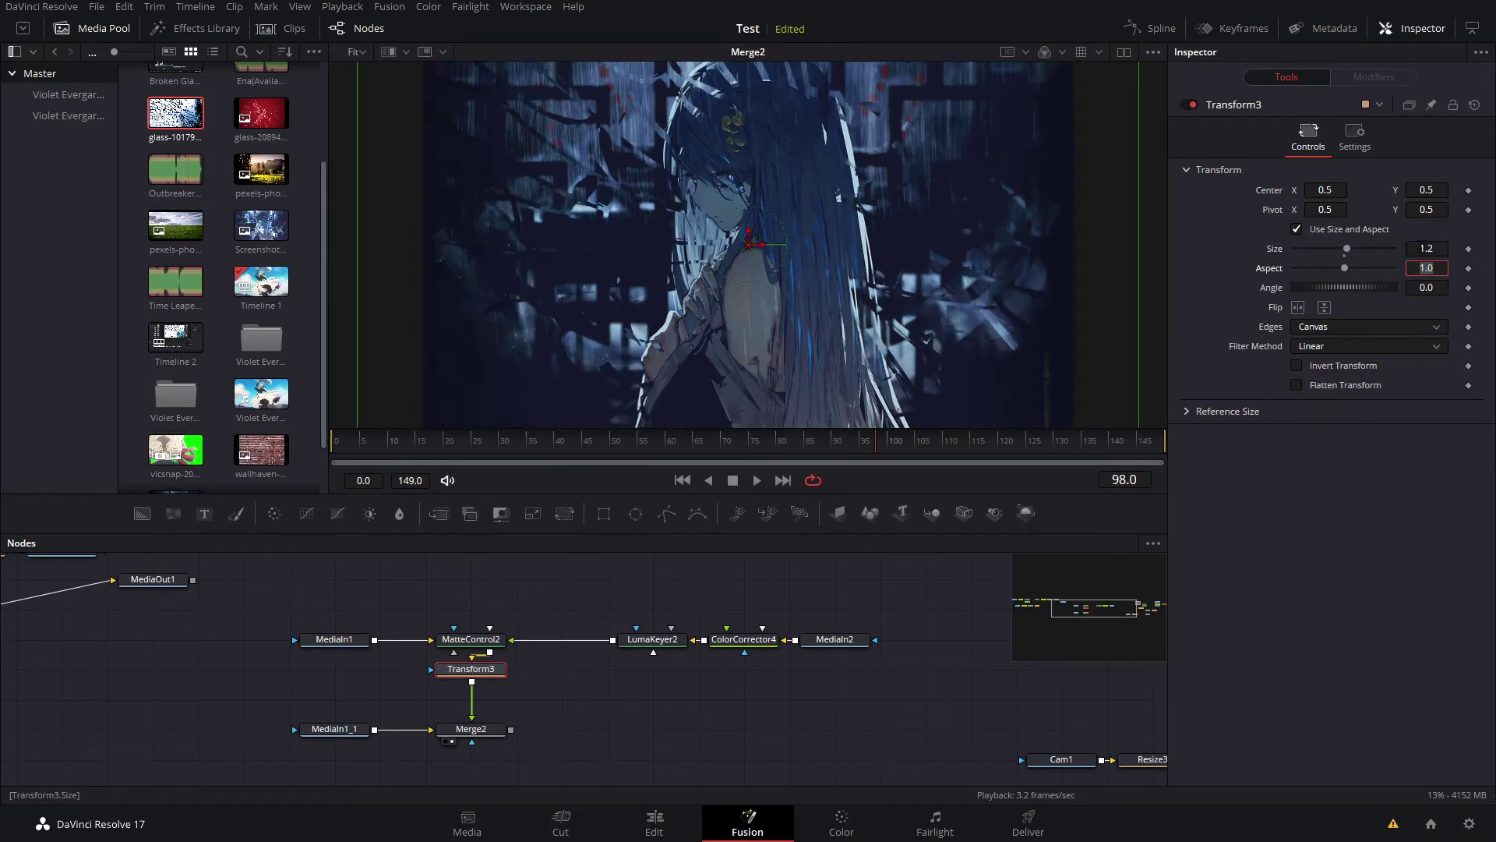
click(1432, 246)
text(1.3)
key(Tab)
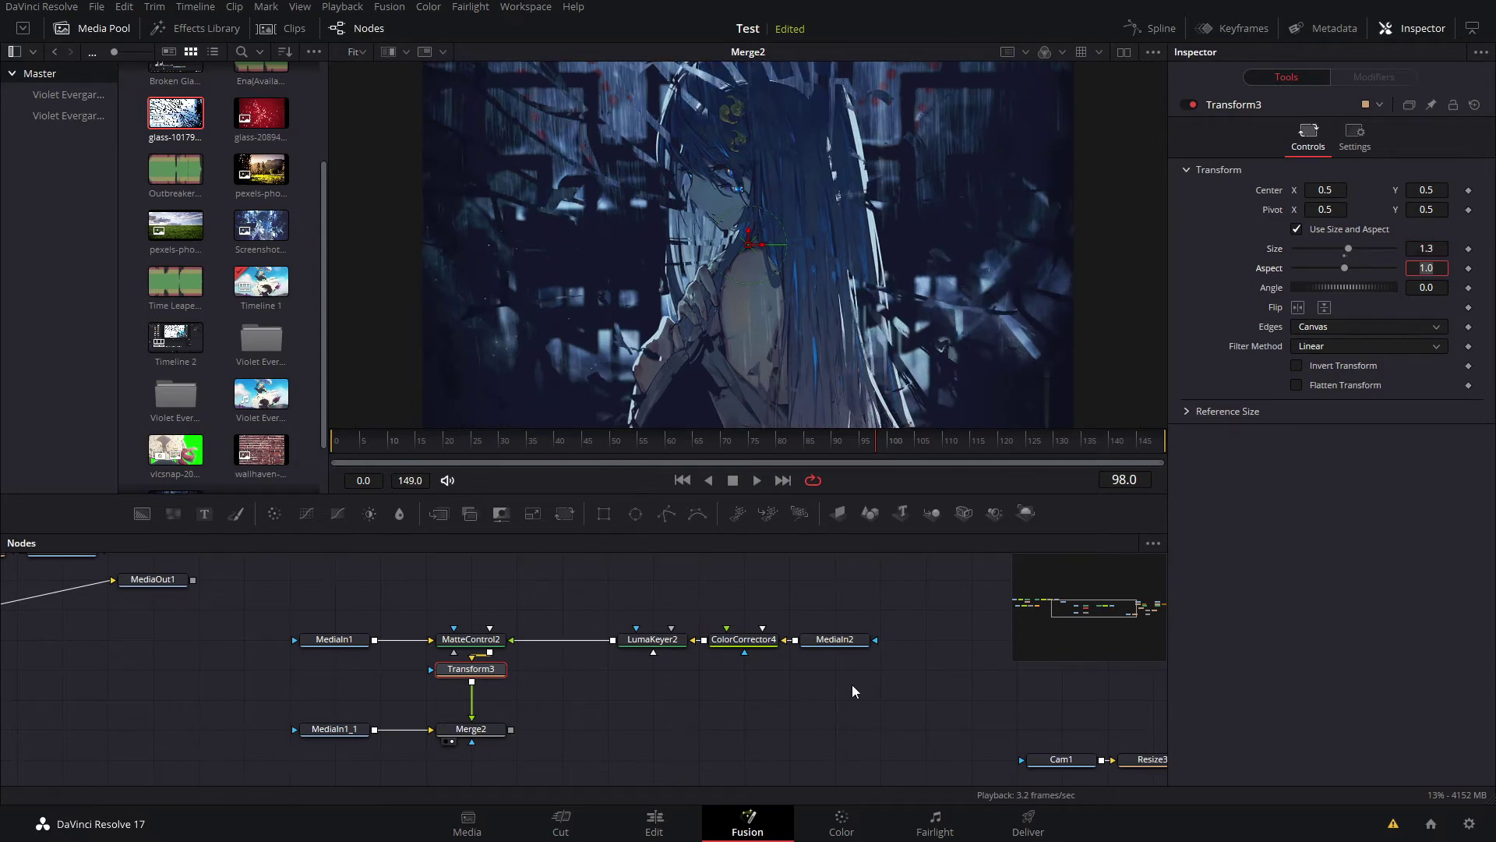
key(shift+space)
text(tran)
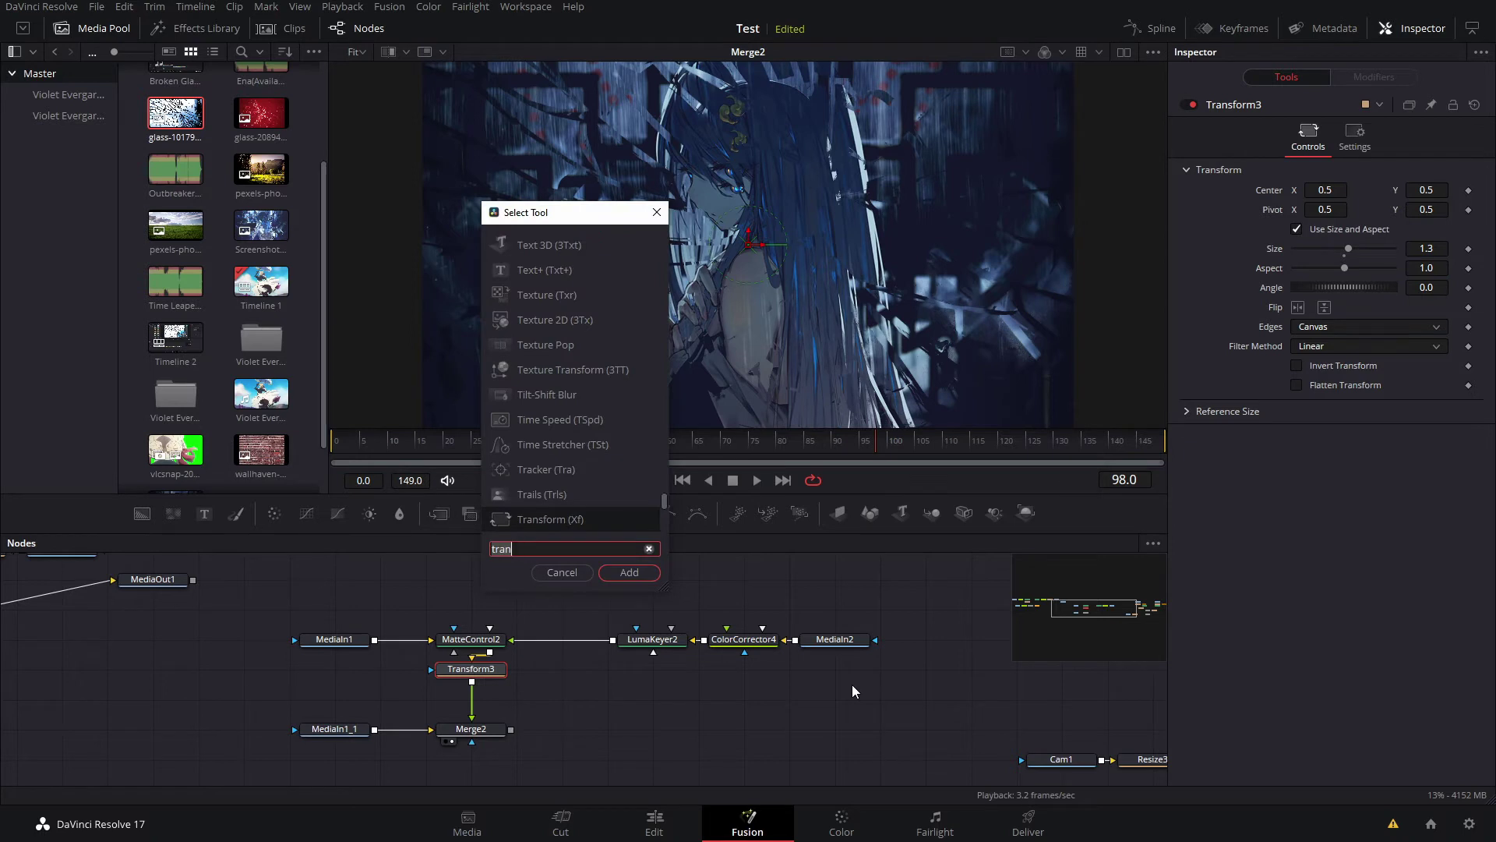
click(657, 212)
Paste a copy of MediaOut1 below MediaIn2, feed it from Merge2, and show it in the viewer
click(120, 580)
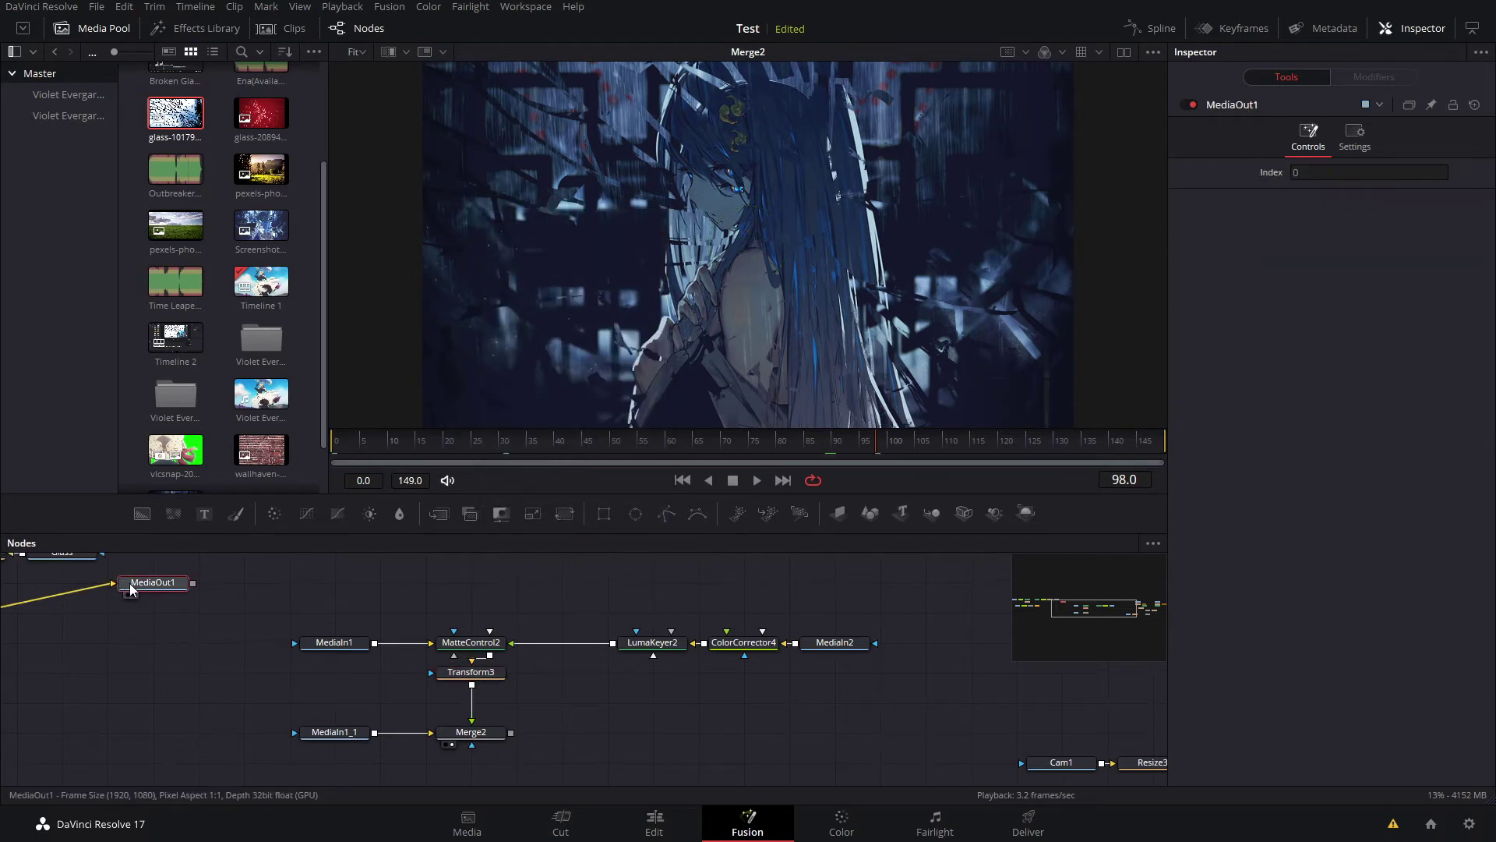
key(ctrl+v)
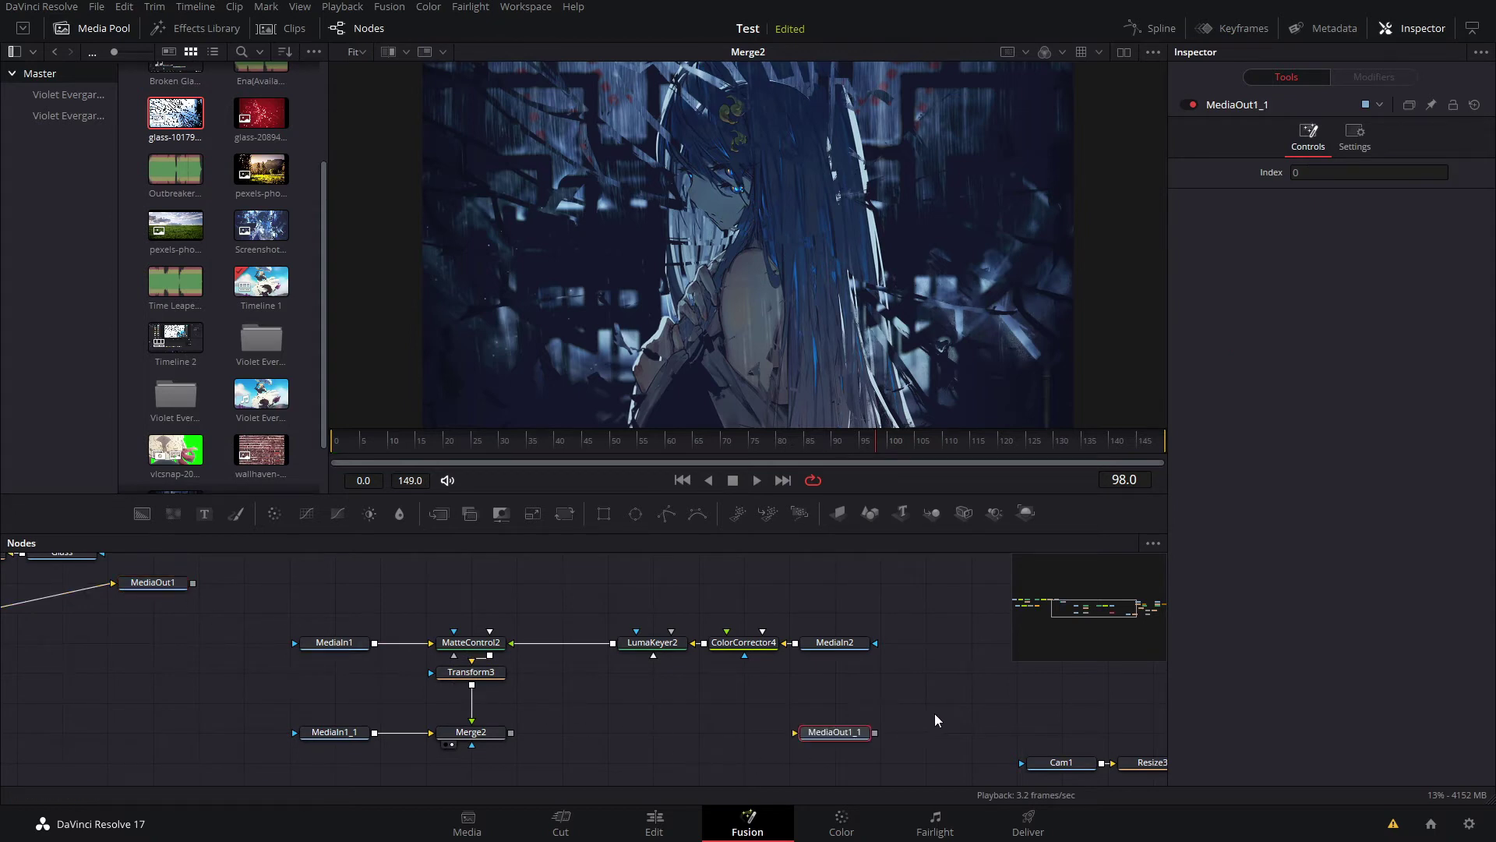
drag(880, 733, 928, 710)
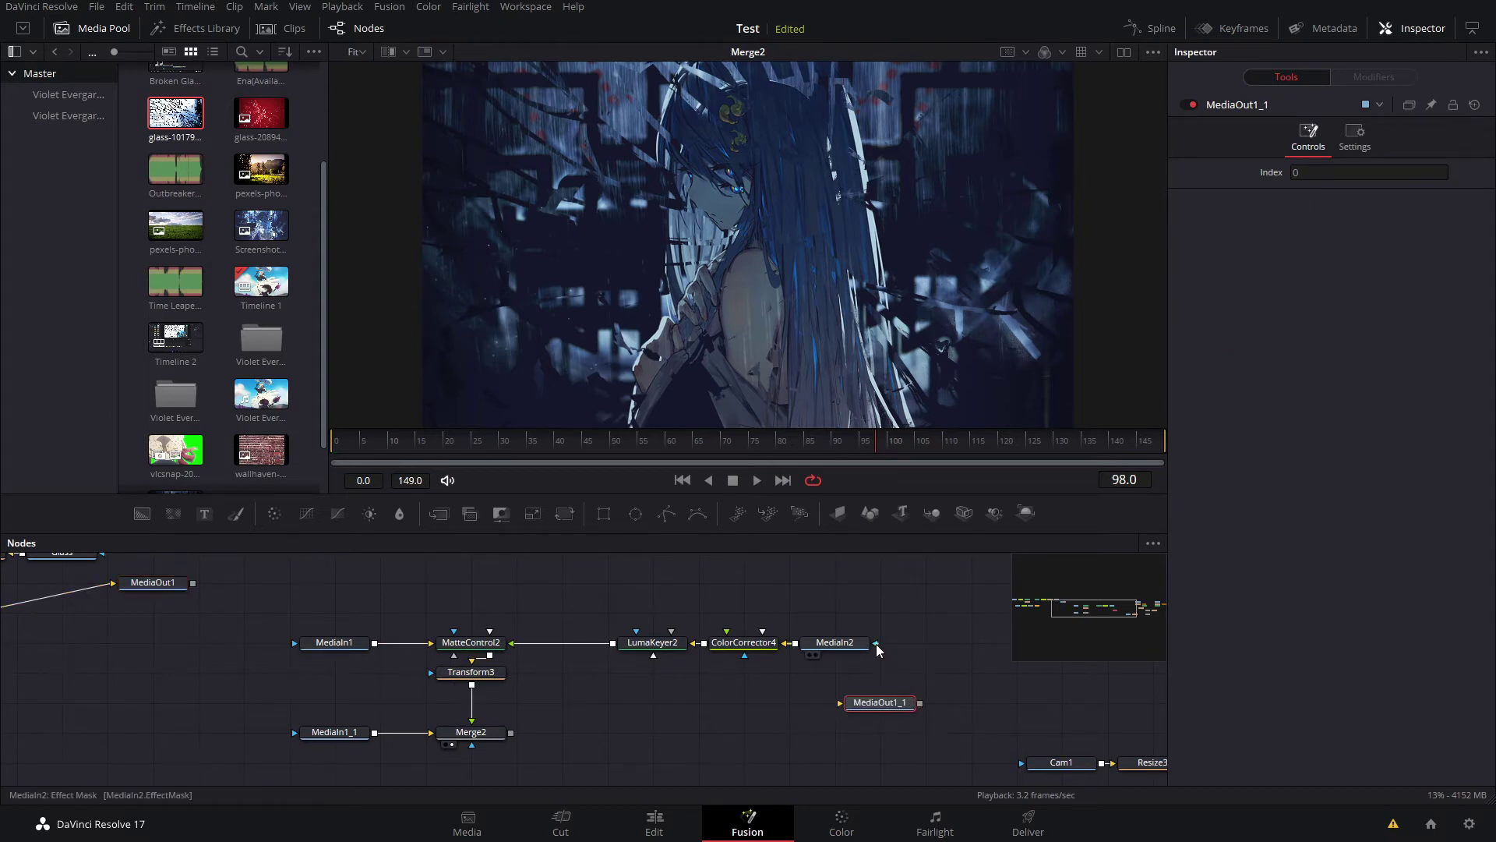
drag(511, 733, 854, 708)
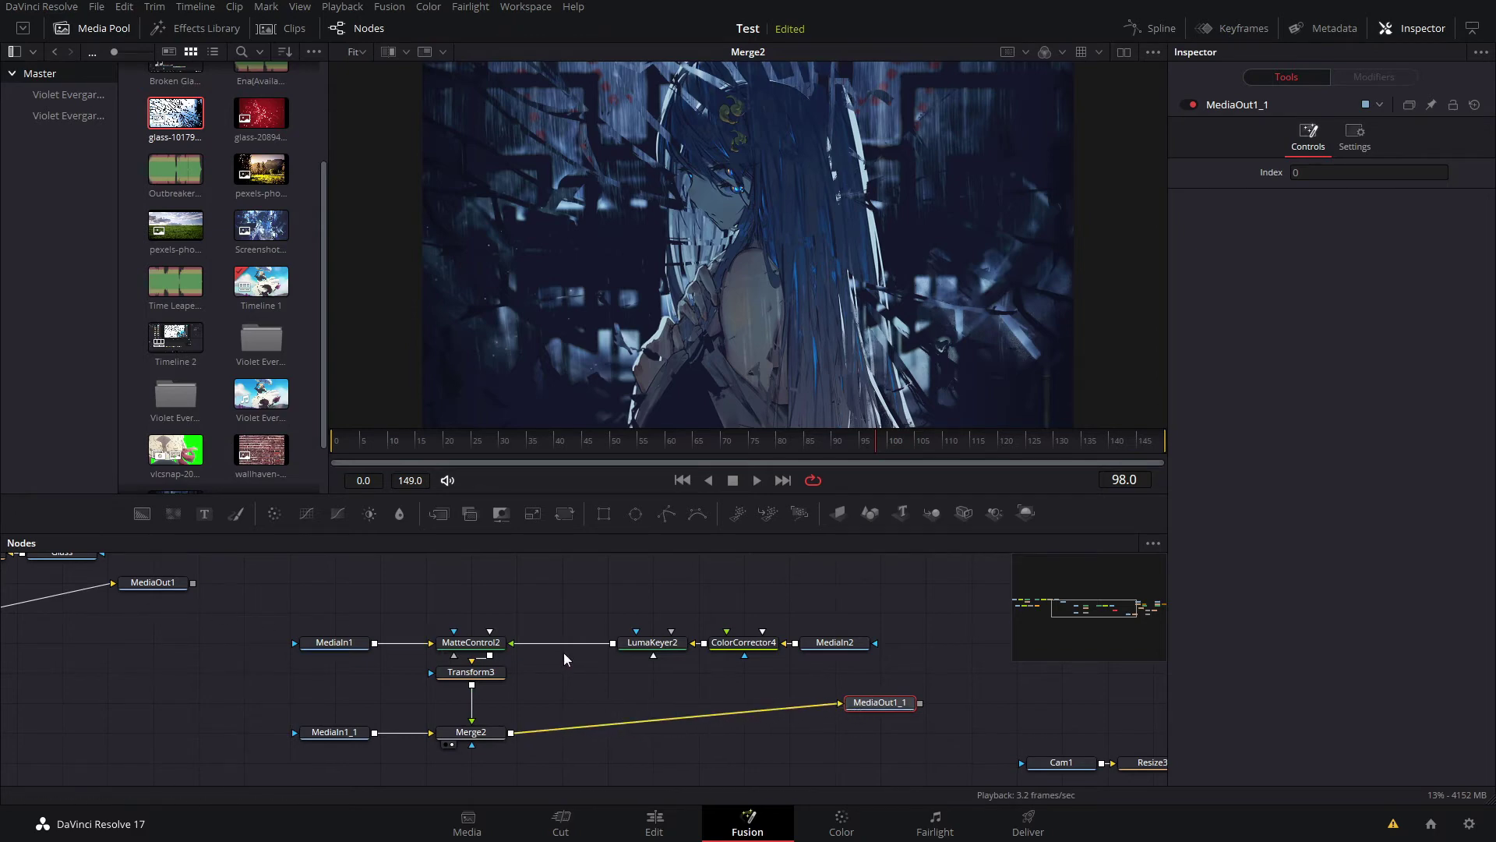
click(855, 714)
Disconnect and delete the original MediaOut1 node
click(132, 583)
click(109, 585)
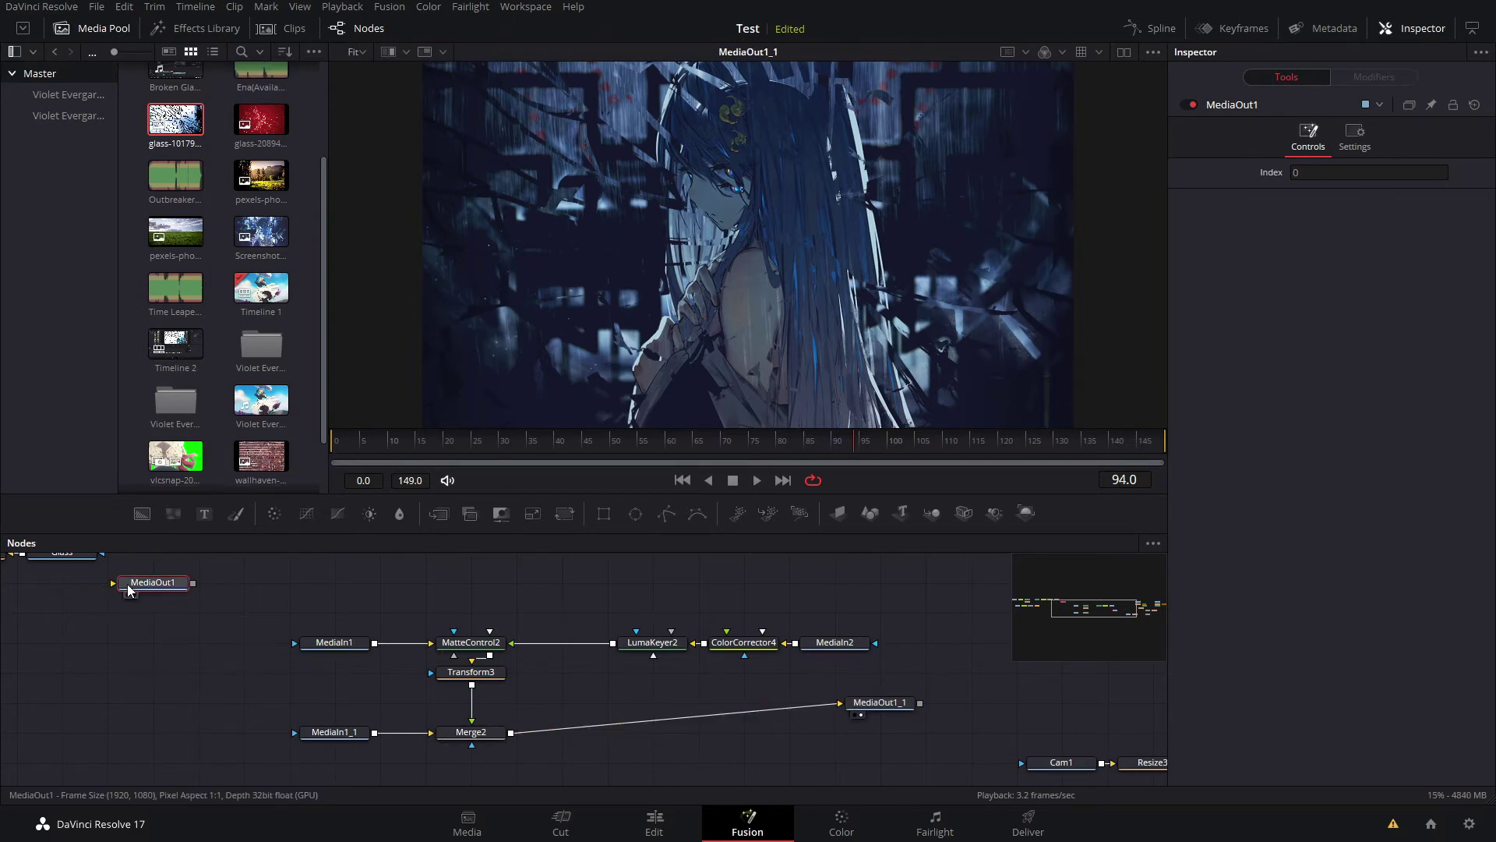
key(Delete)
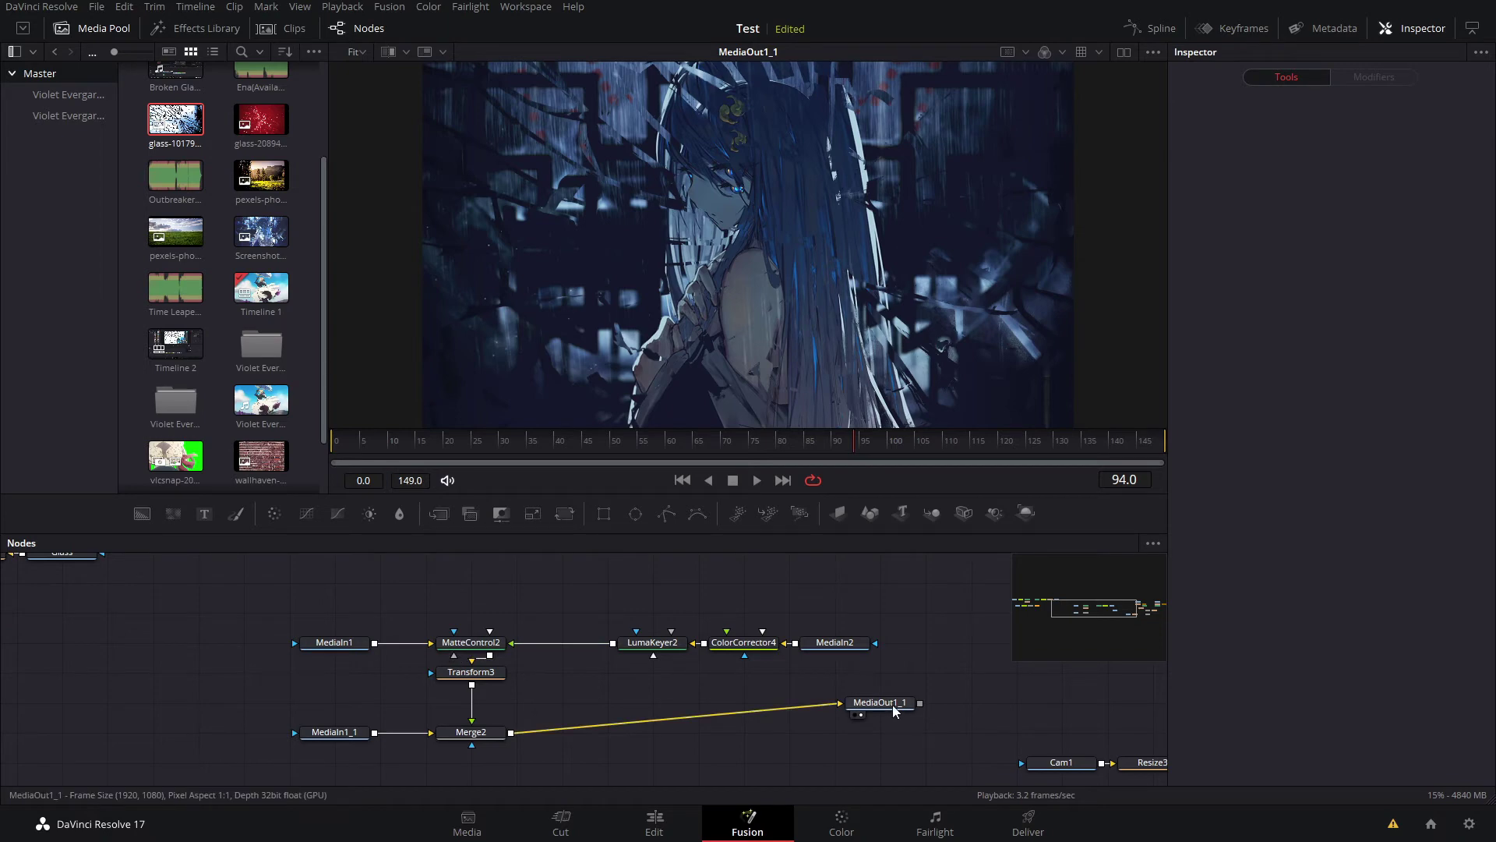
Check the Fusion composition at 01:02:20:00 in the Edit page timeline, and return to the Fusion page
click(654, 822)
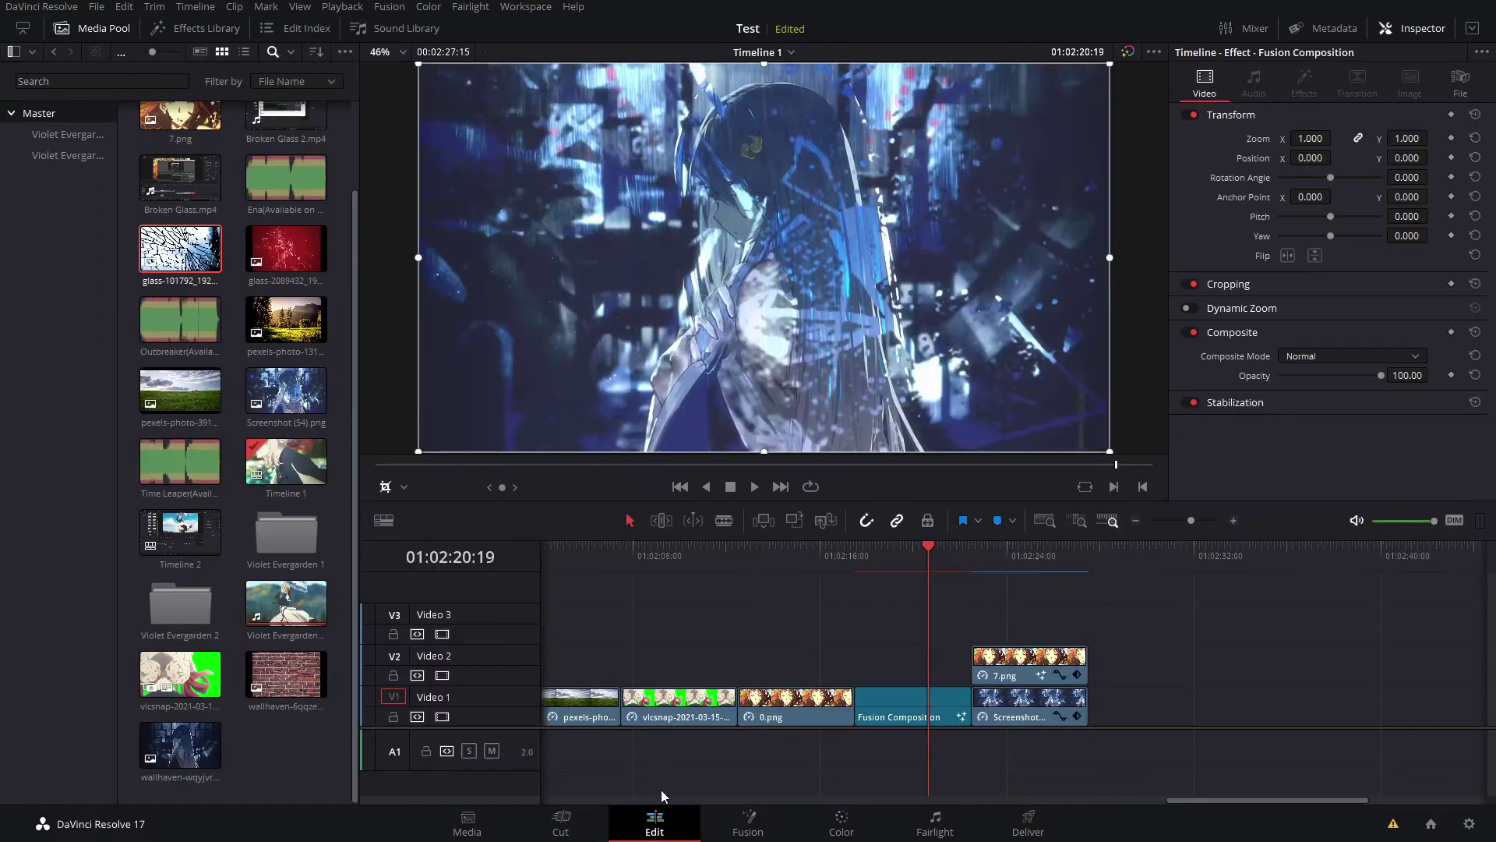
click(914, 554)
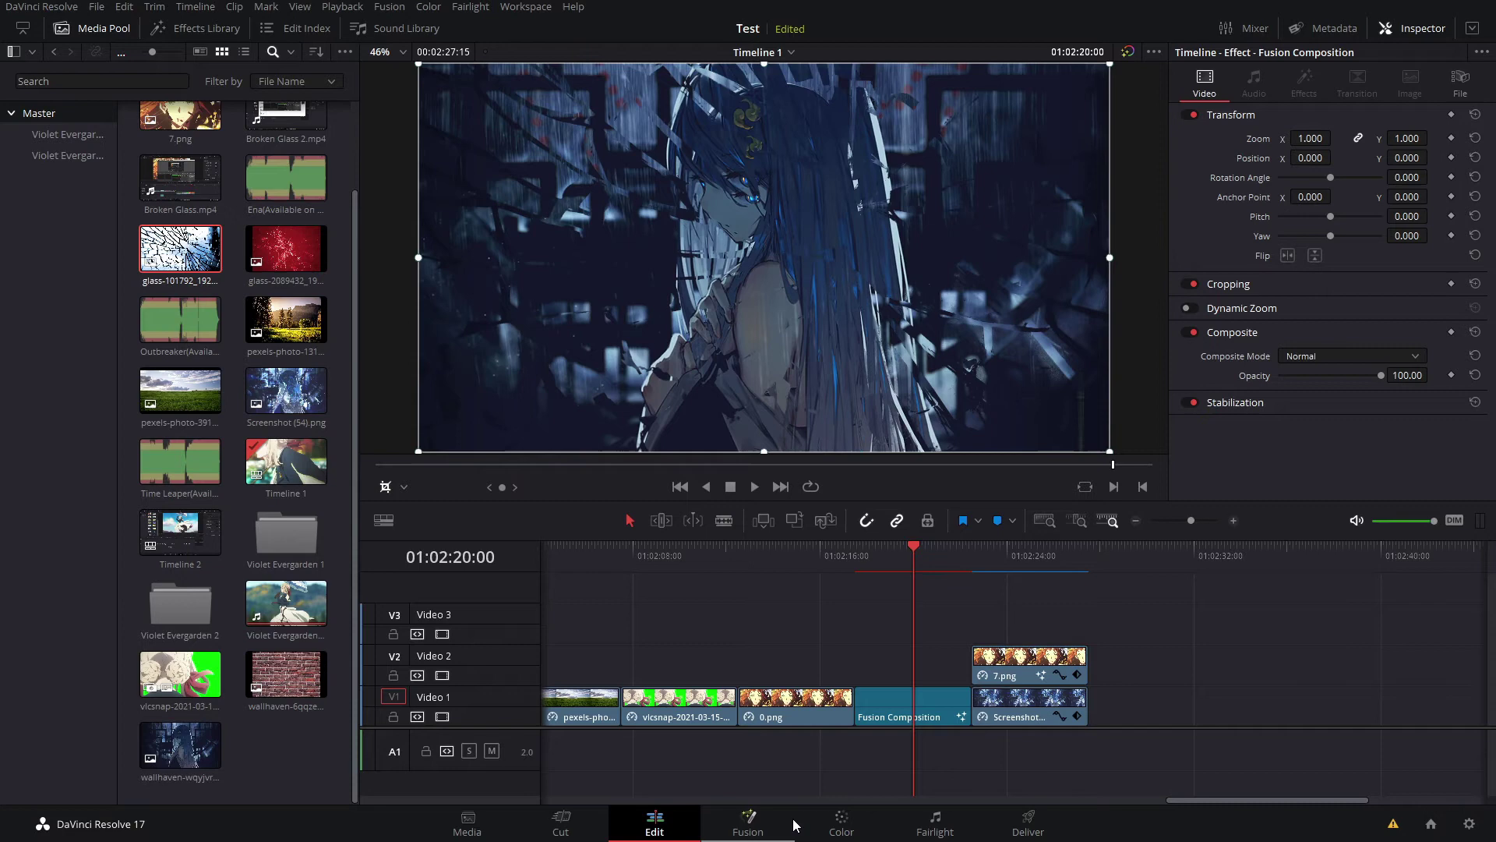
click(788, 822)
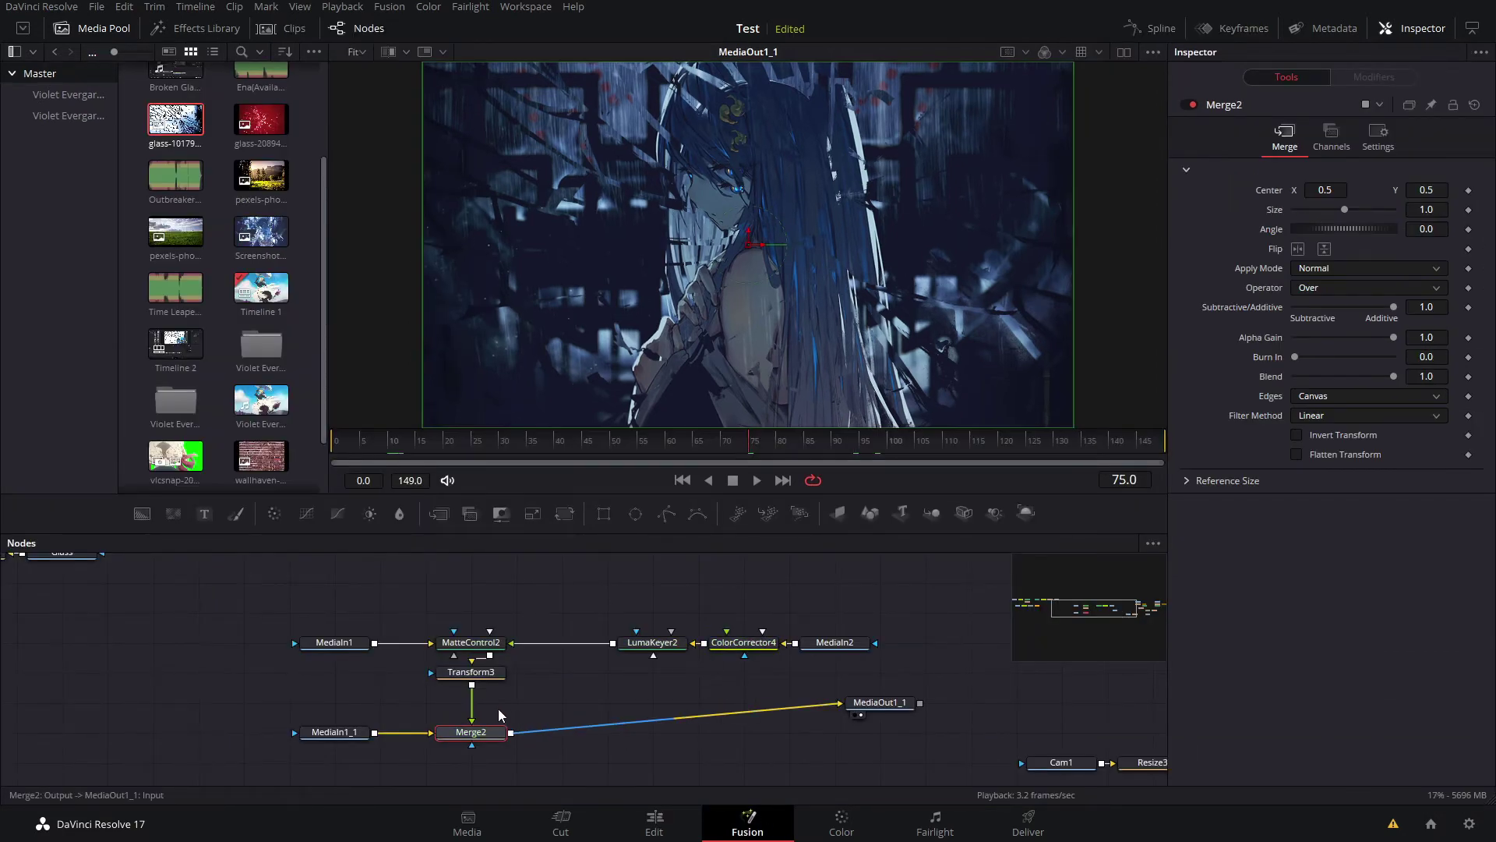
Move Transform3 closer to Merge2, set its Center Y to 0.475, and view the result in the Edit page
click(481, 676)
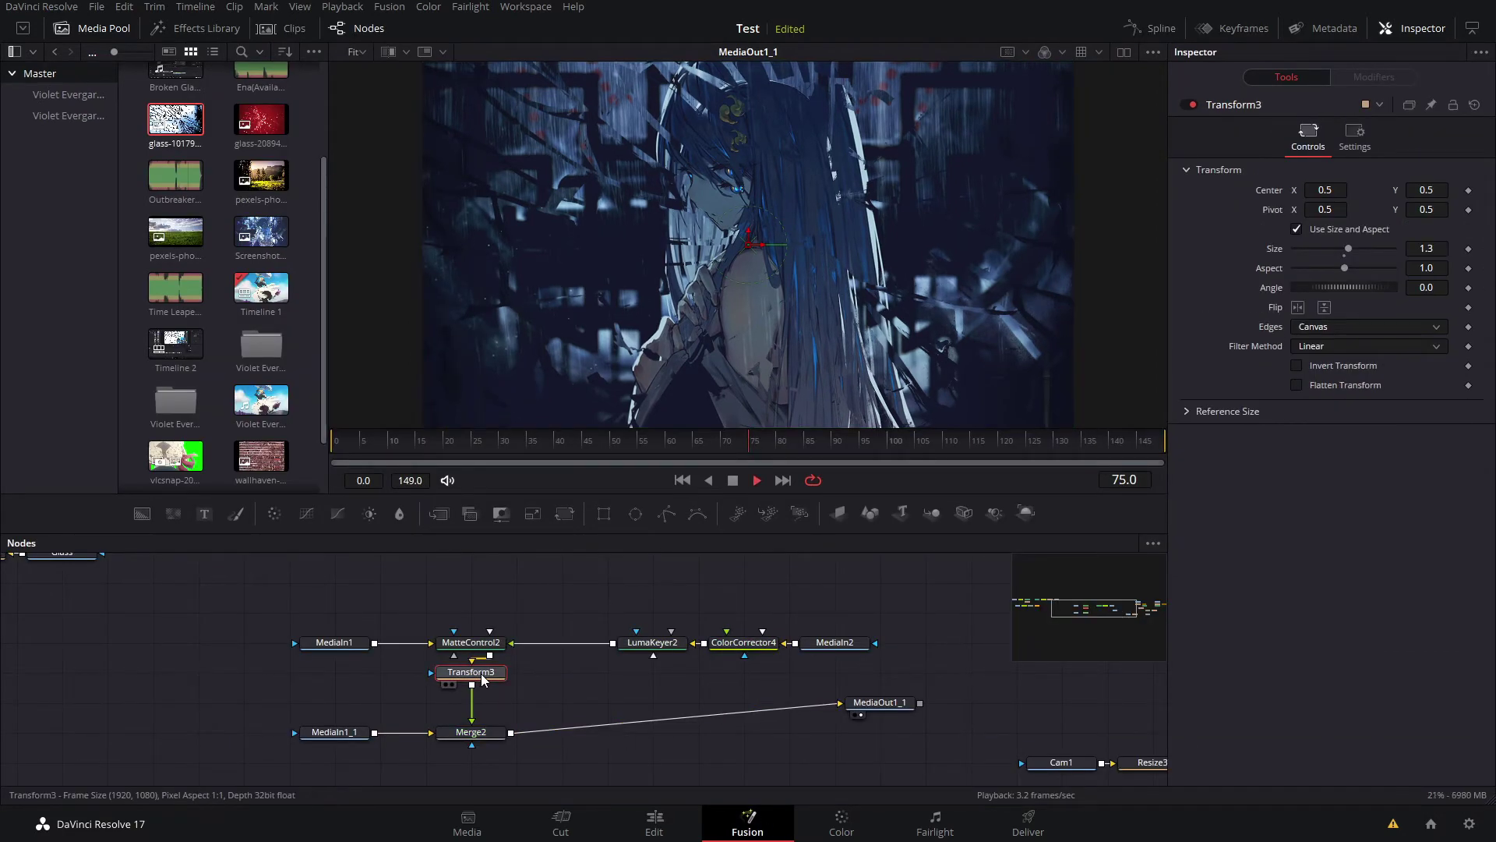
drag(482, 680, 482, 710)
drag(1415, 193, 1407, 193)
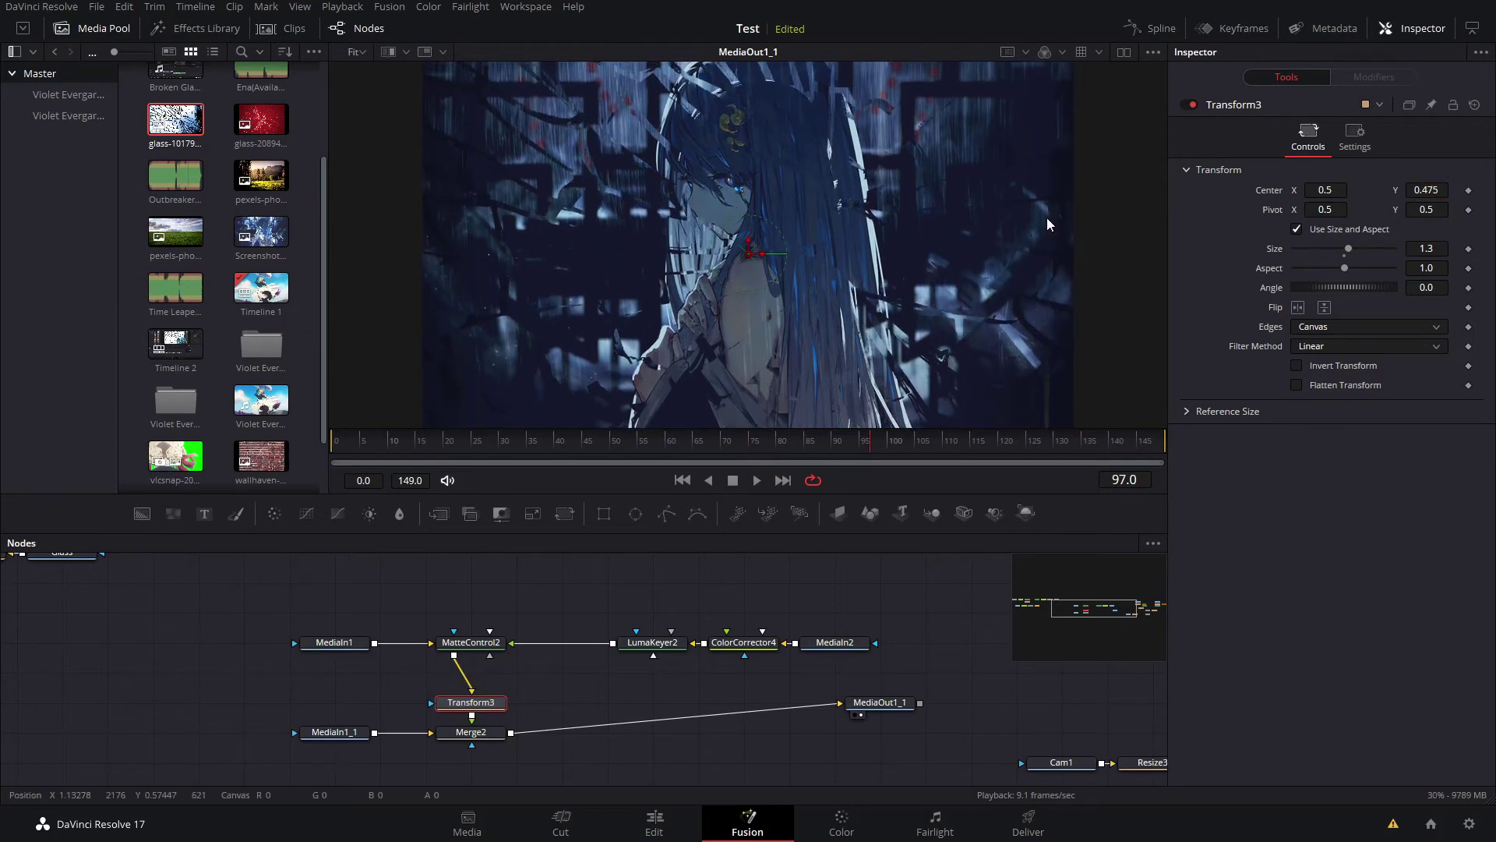
click(659, 826)
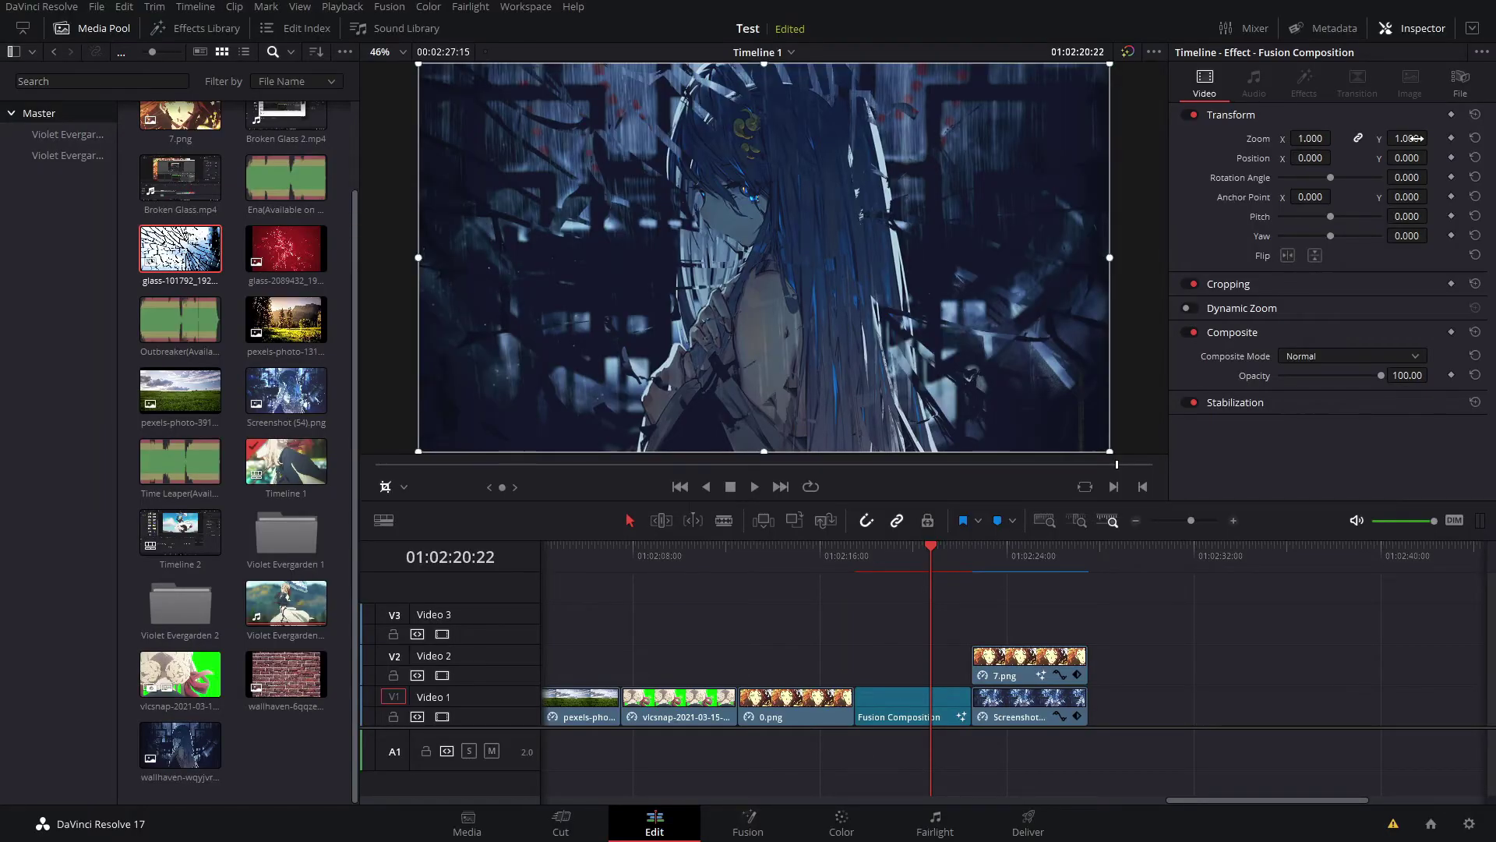
Fine-tune Transform3's Center Y in Fusion, trying 0.48, and compare the result with the unbroken MediaIn1_1 image
click(758, 818)
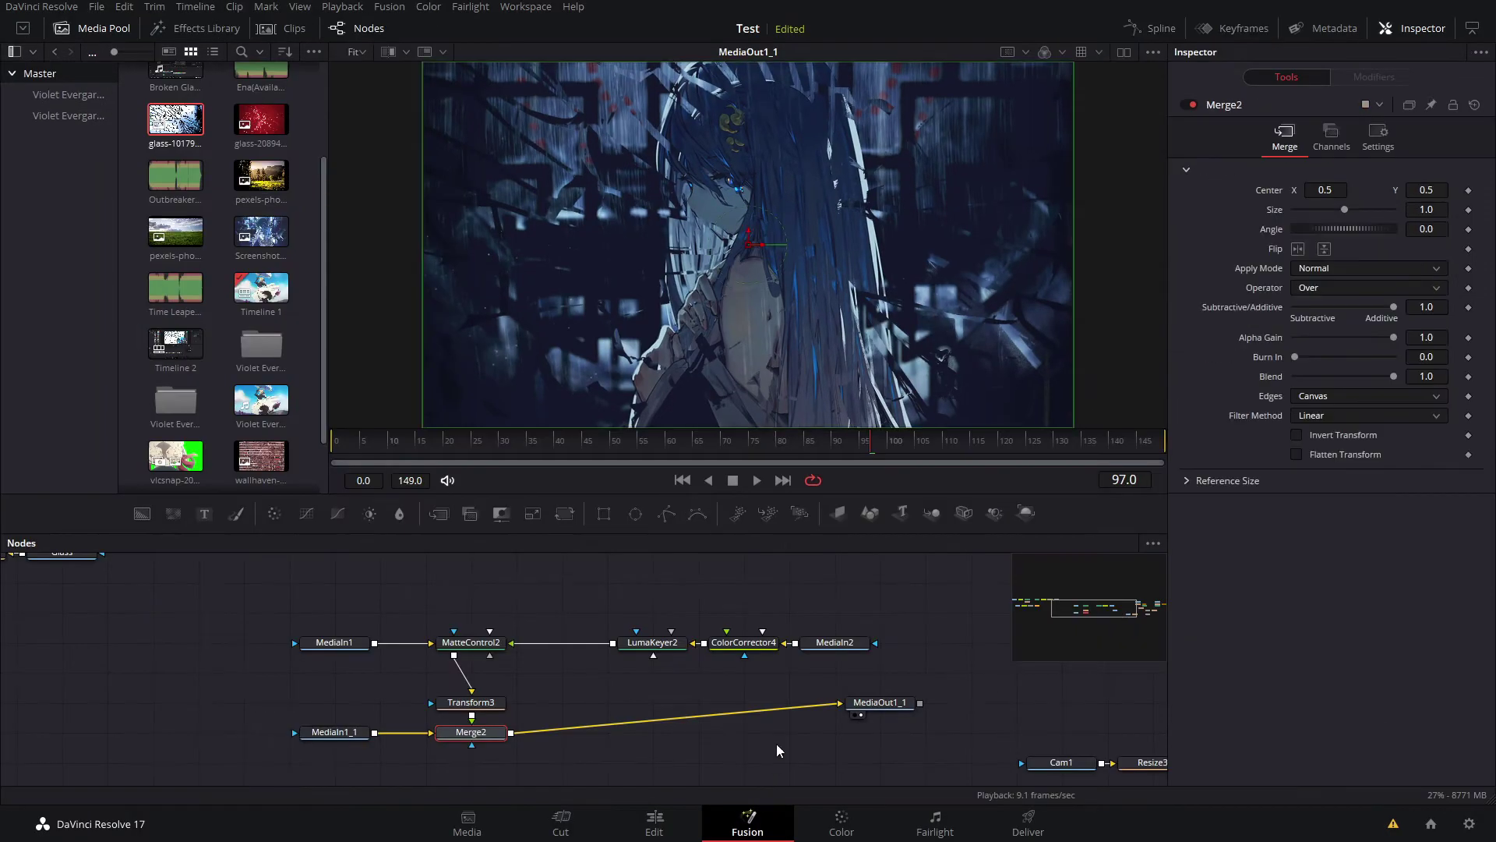
click(489, 705)
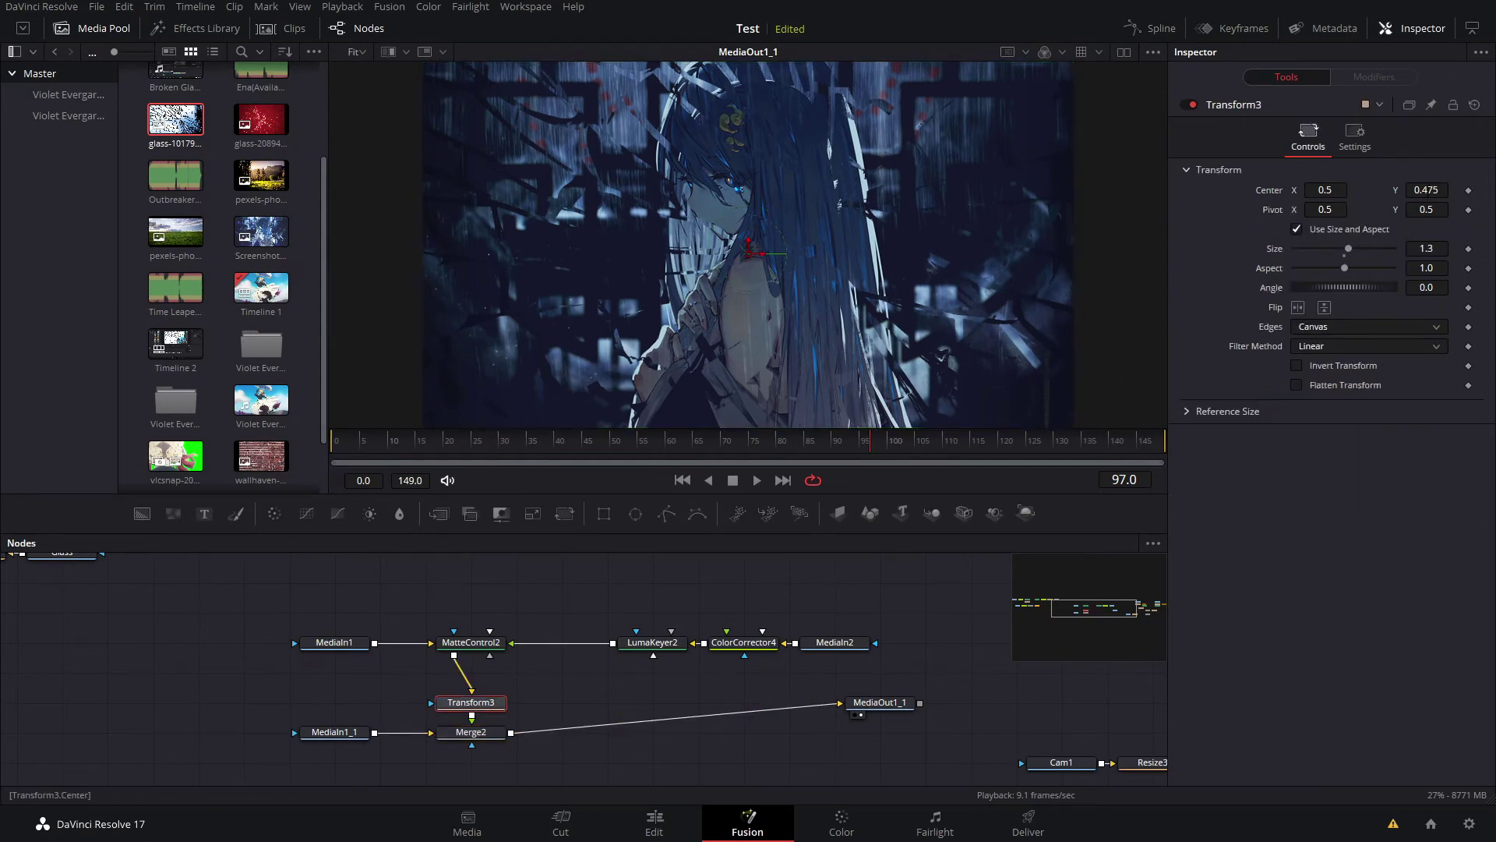
drag(1427, 190, 1431, 190)
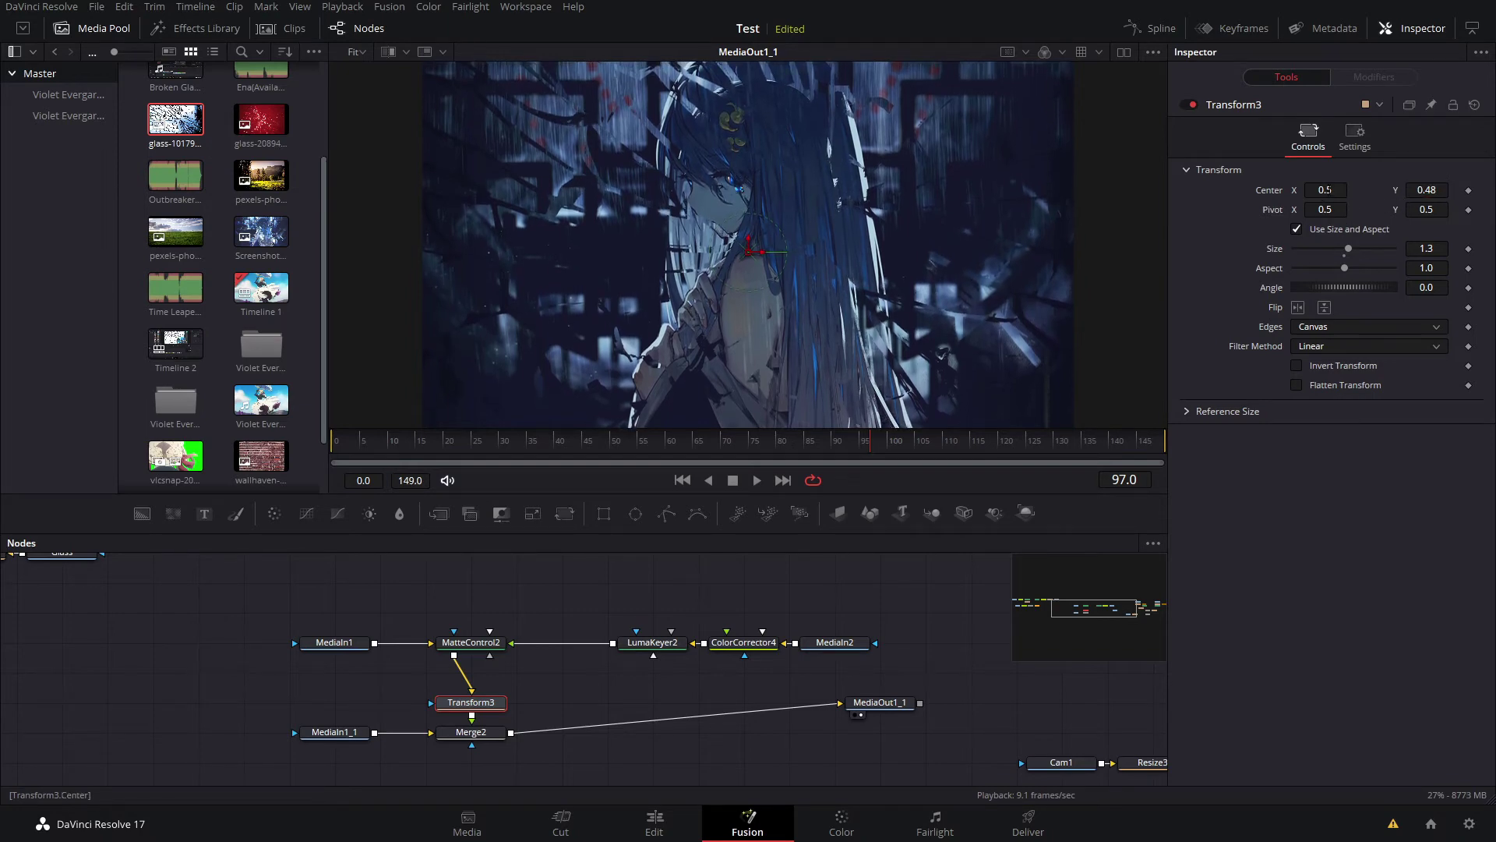
mouse_move(1407, 190)
mouse_down()
mouse_move(1426, 190)
mouse_move(1324, 190)
mouse_move(1423, 190)
mouse_move(1410, 190)
mouse_up()
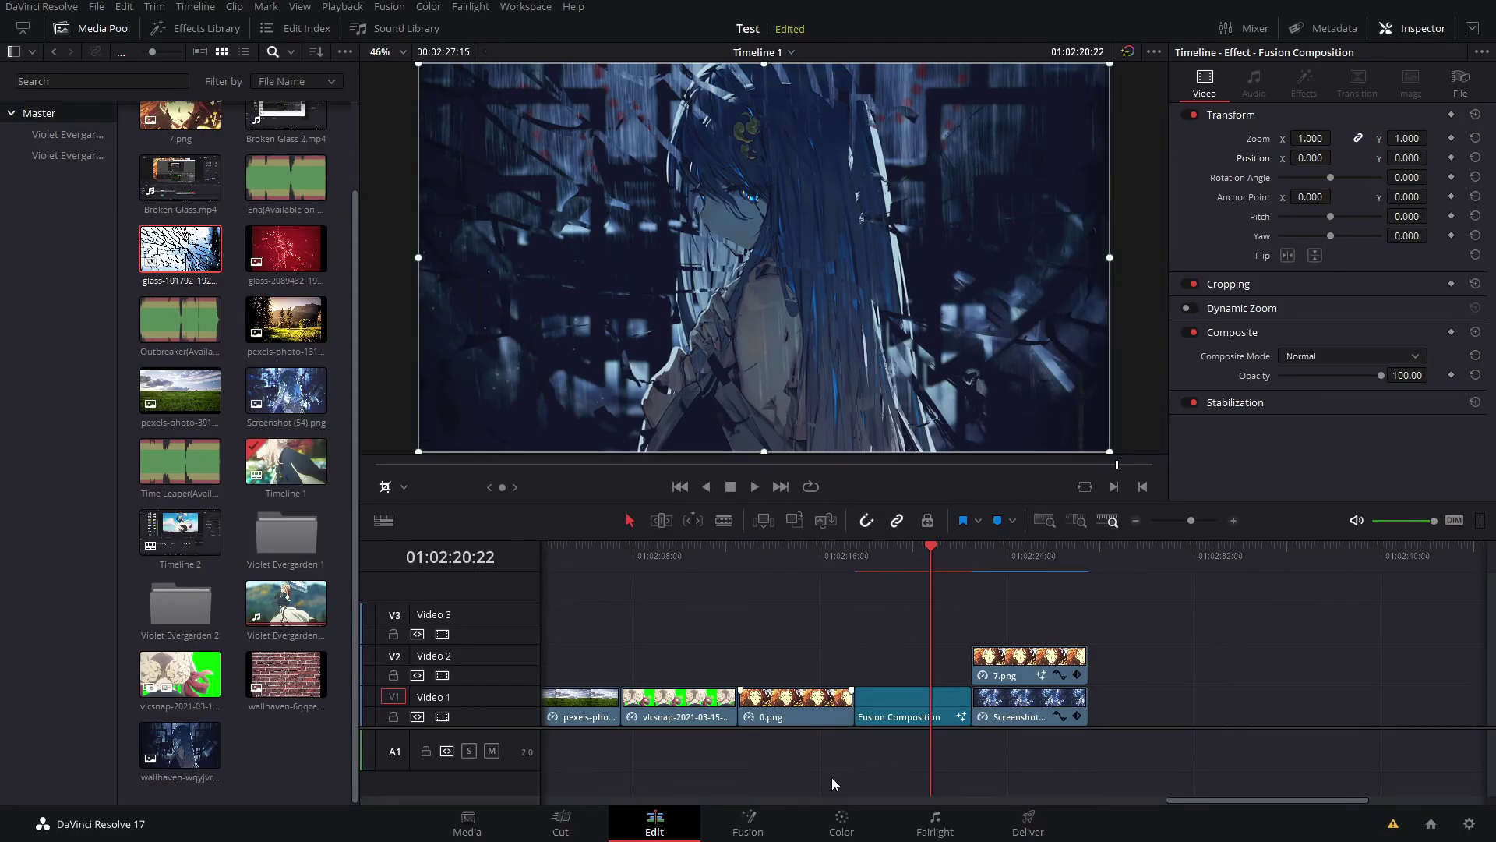
click(748, 820)
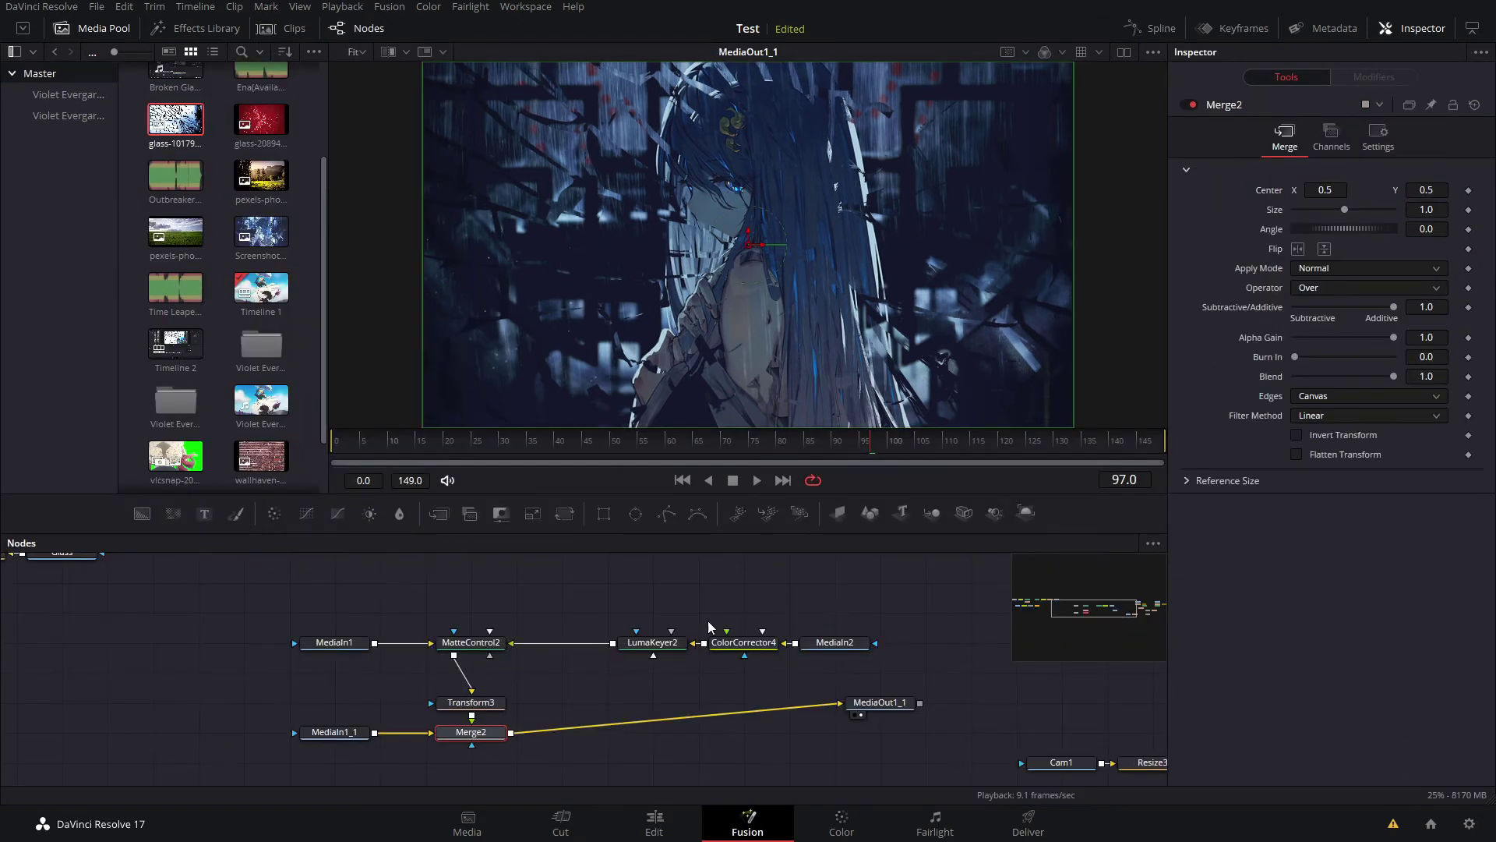
drag(336, 735, 706, 321)
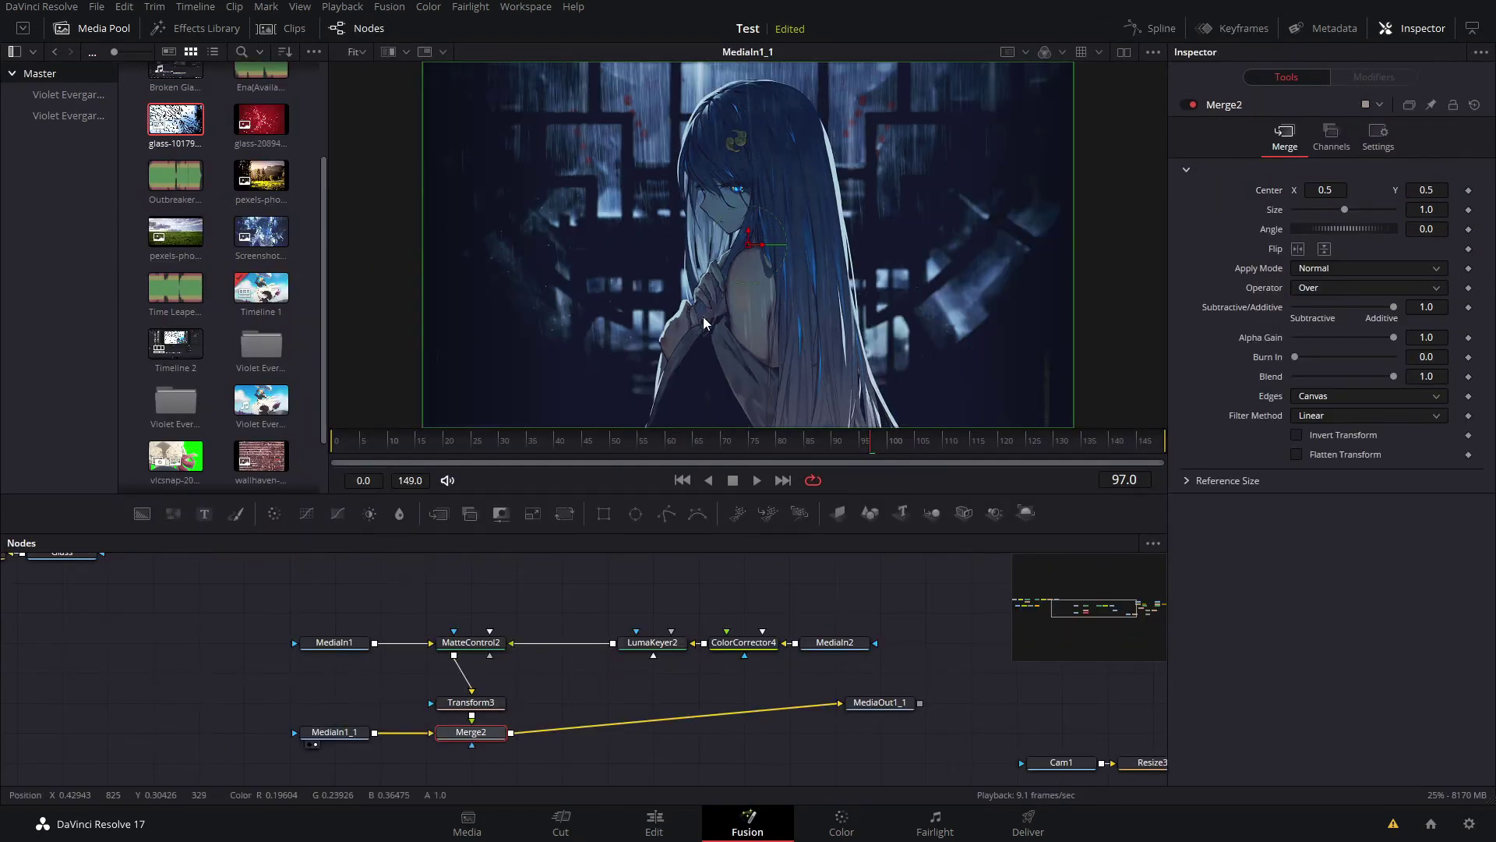
Show the Cam1, Cam2 and Cam3 images in turn in the viewer
key(1)
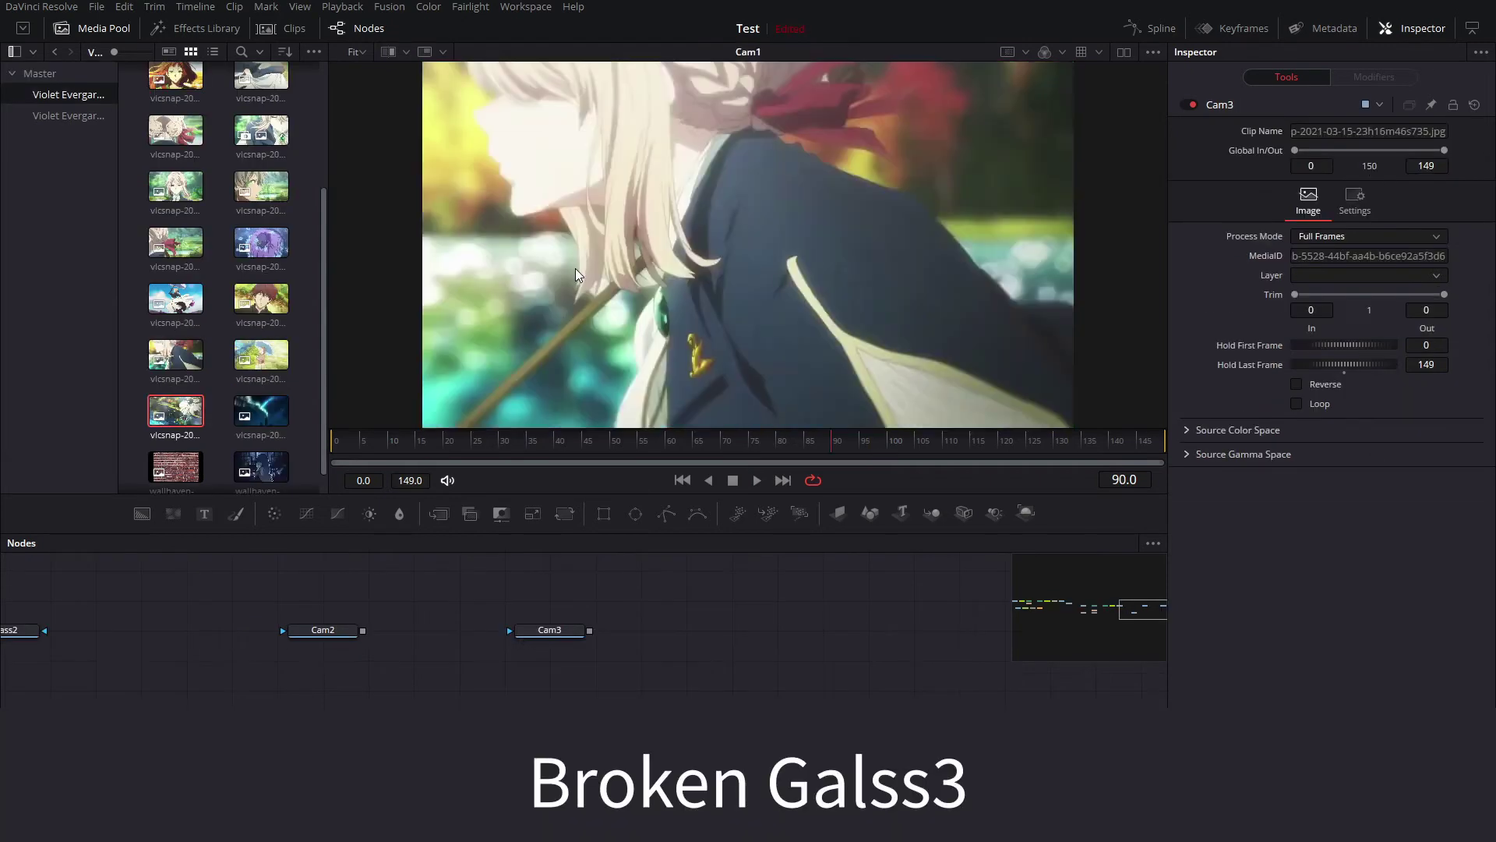
key(1)
key(1)
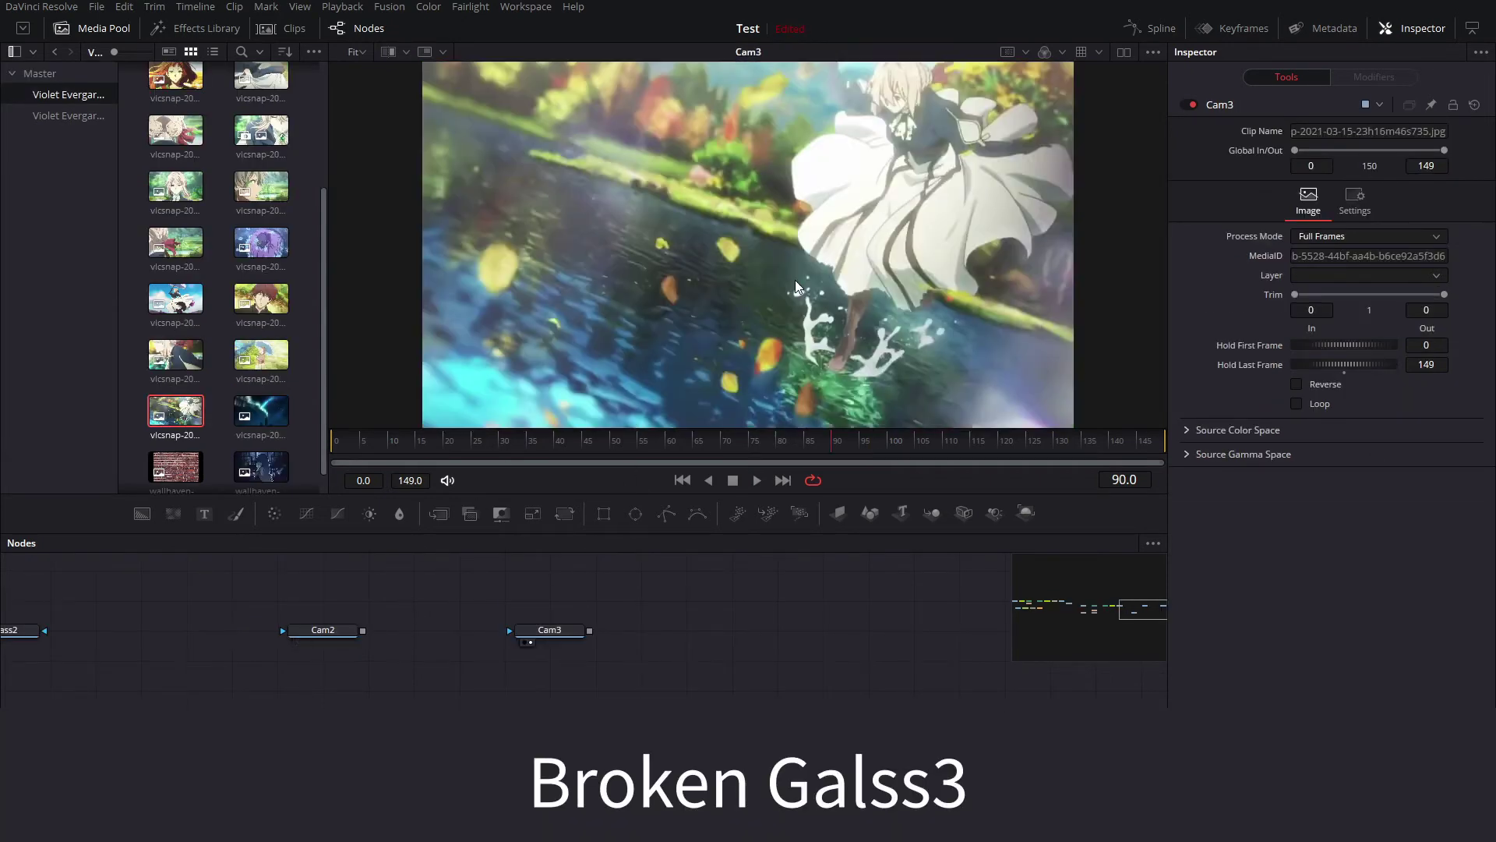
Add a Resize node after Cam2
click(334, 637)
key(shift+space)
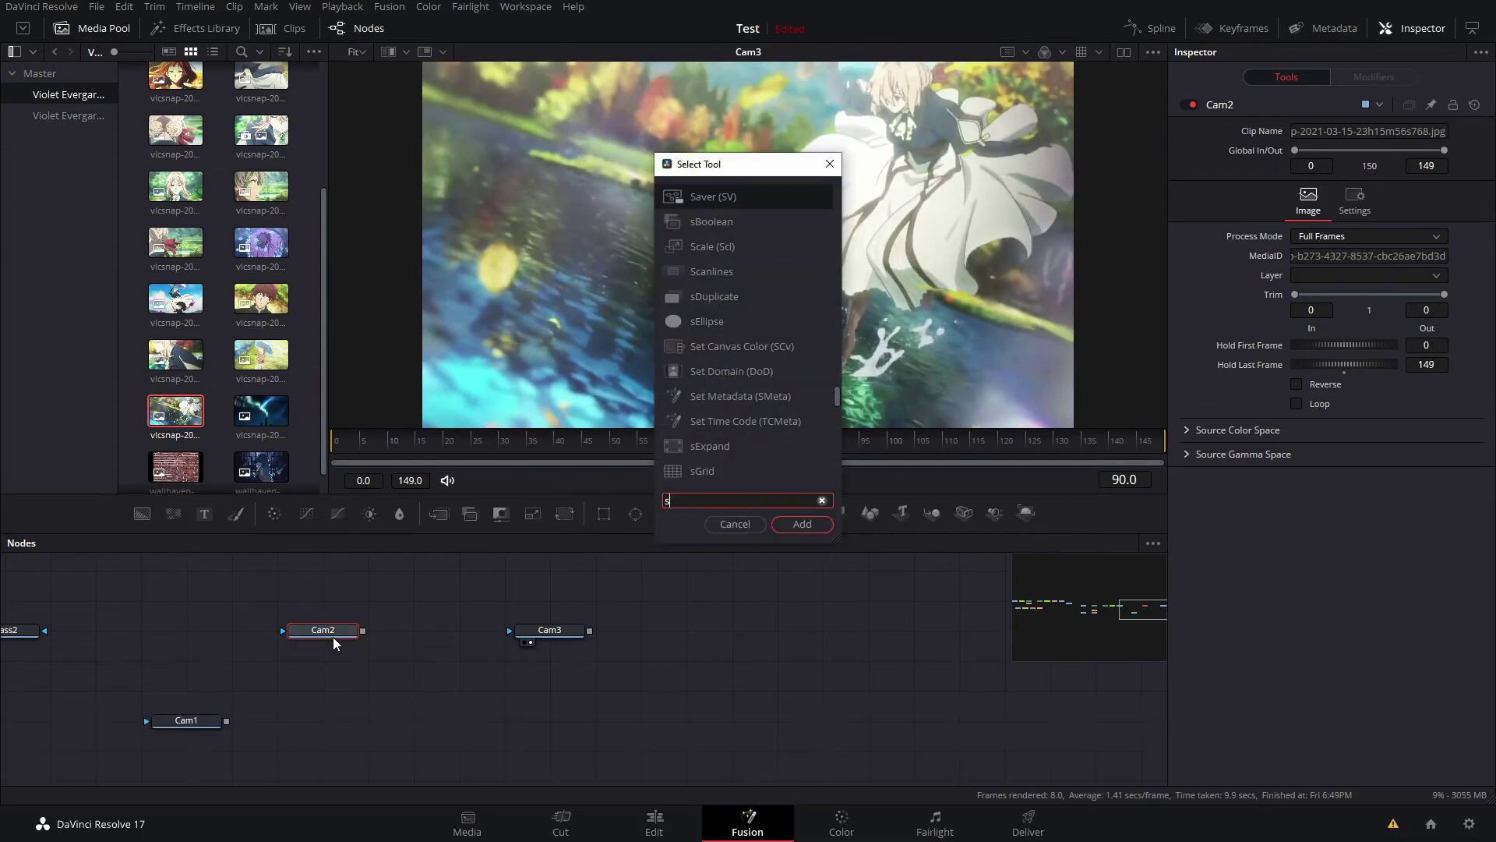
text(size)
key(Return)
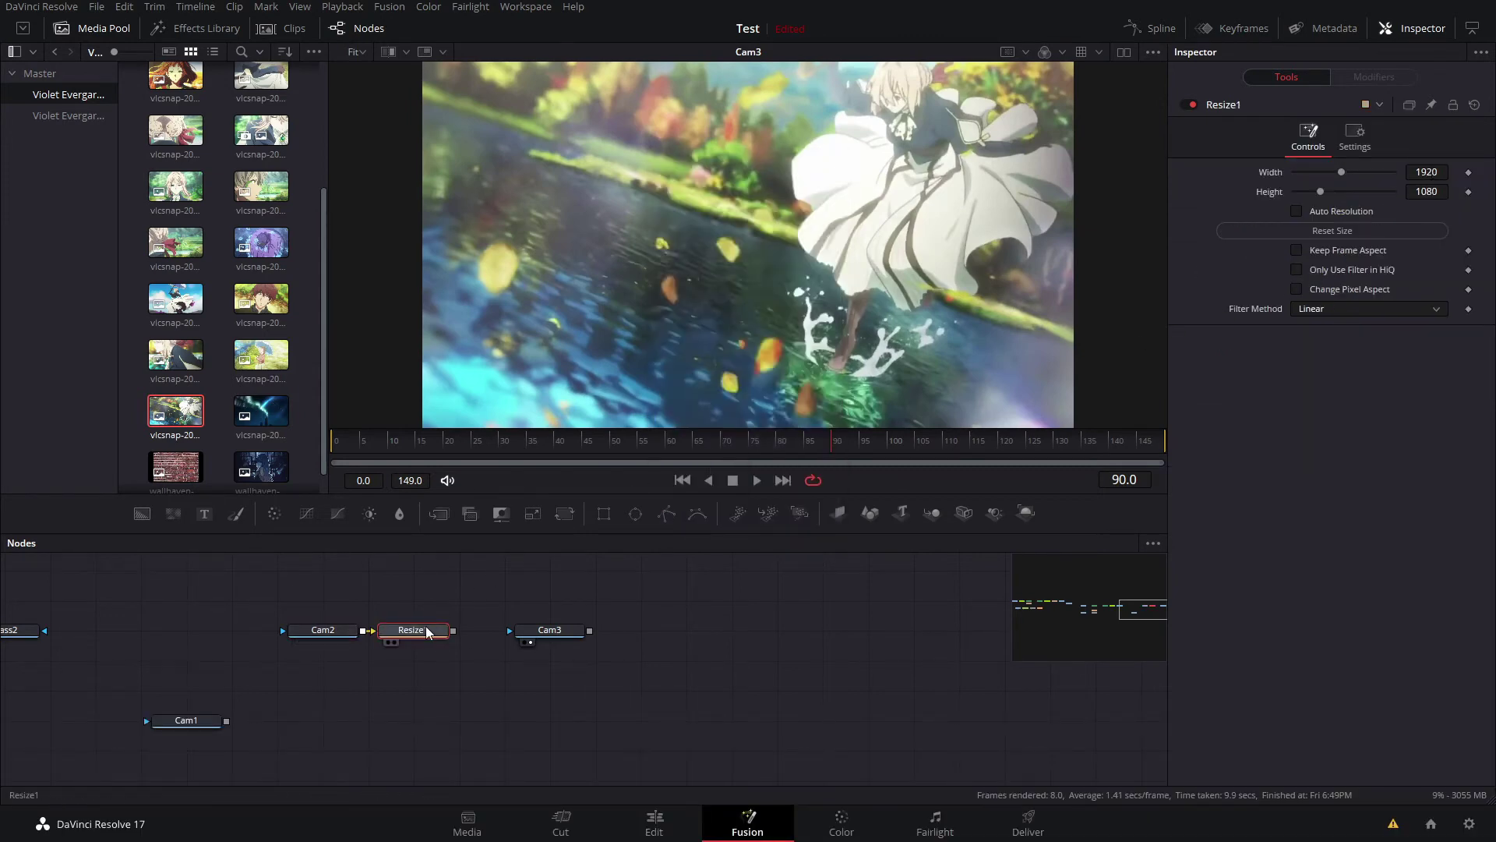
Add a Resize node after Cam3 and move both nodes away from the Cam2 chain to leave room between them
drag(558, 633, 626, 637)
key(shift+space)
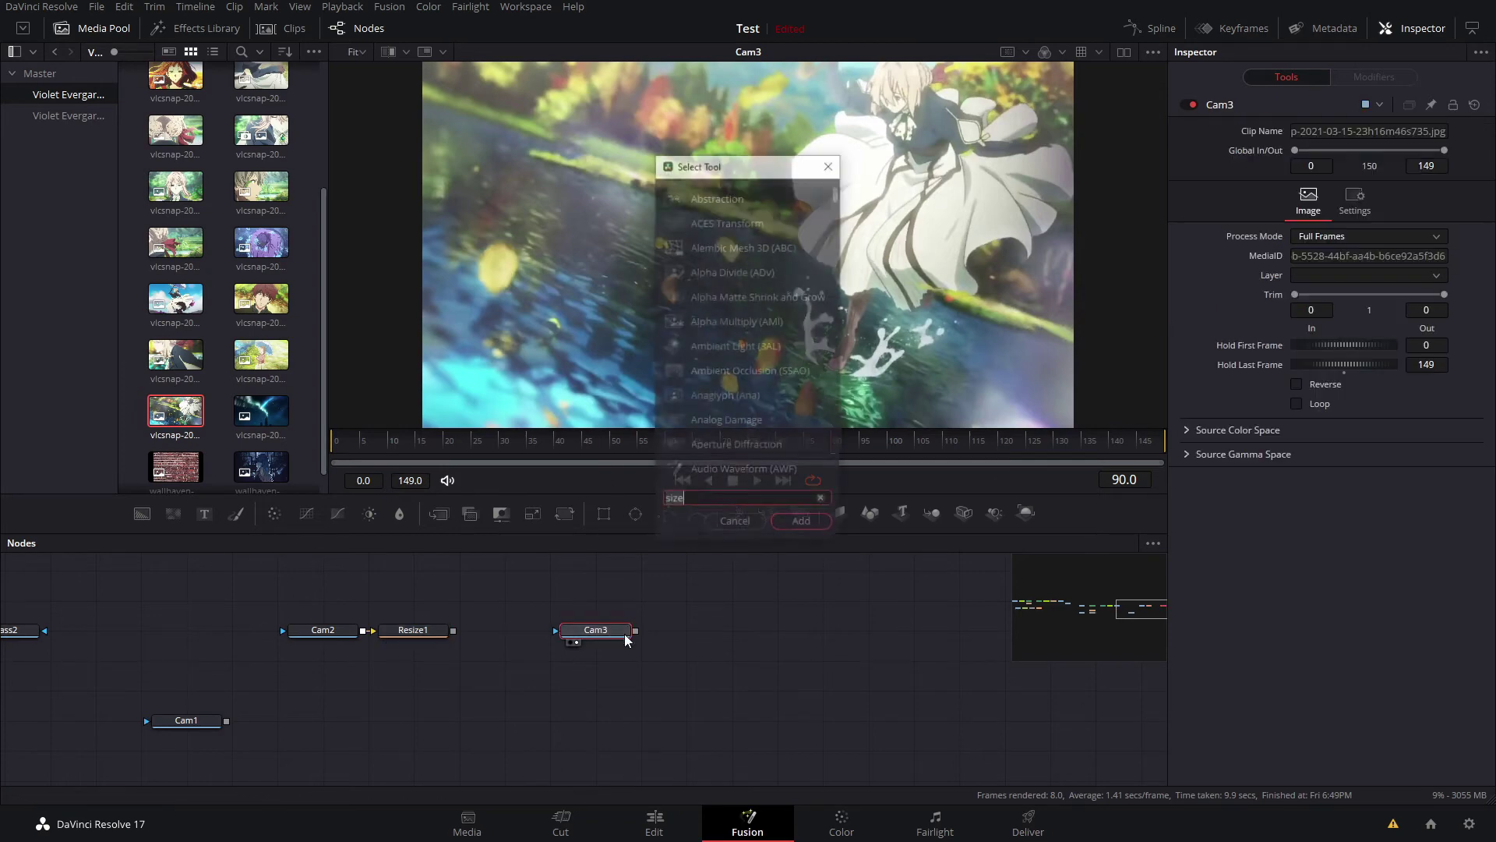
text(size)
key(Return)
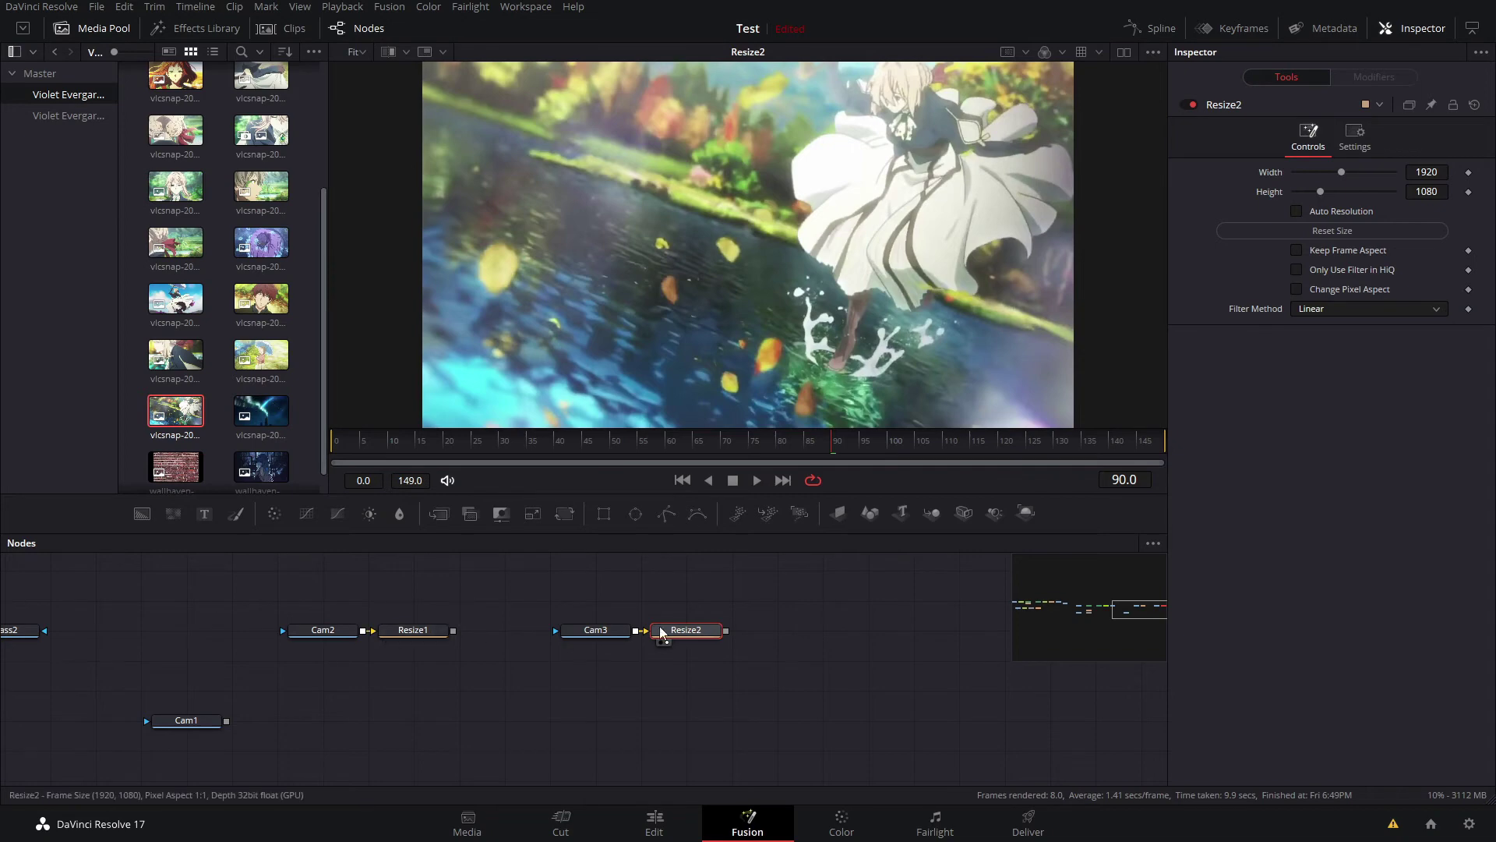
drag(733, 613, 820, 646)
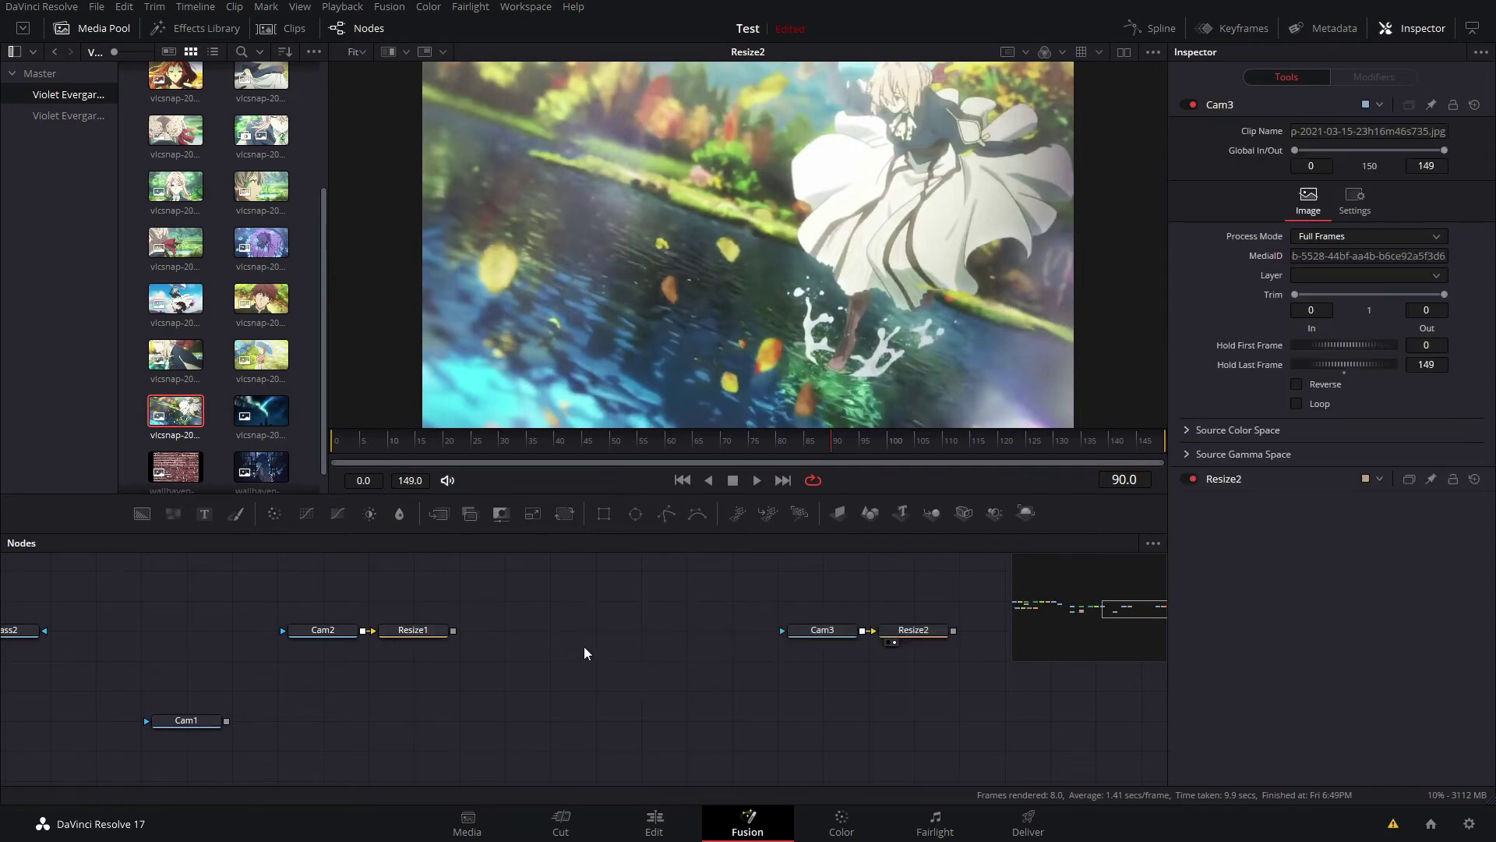
key(shift+space)
text(size)
drag(770, 177, 597, 225)
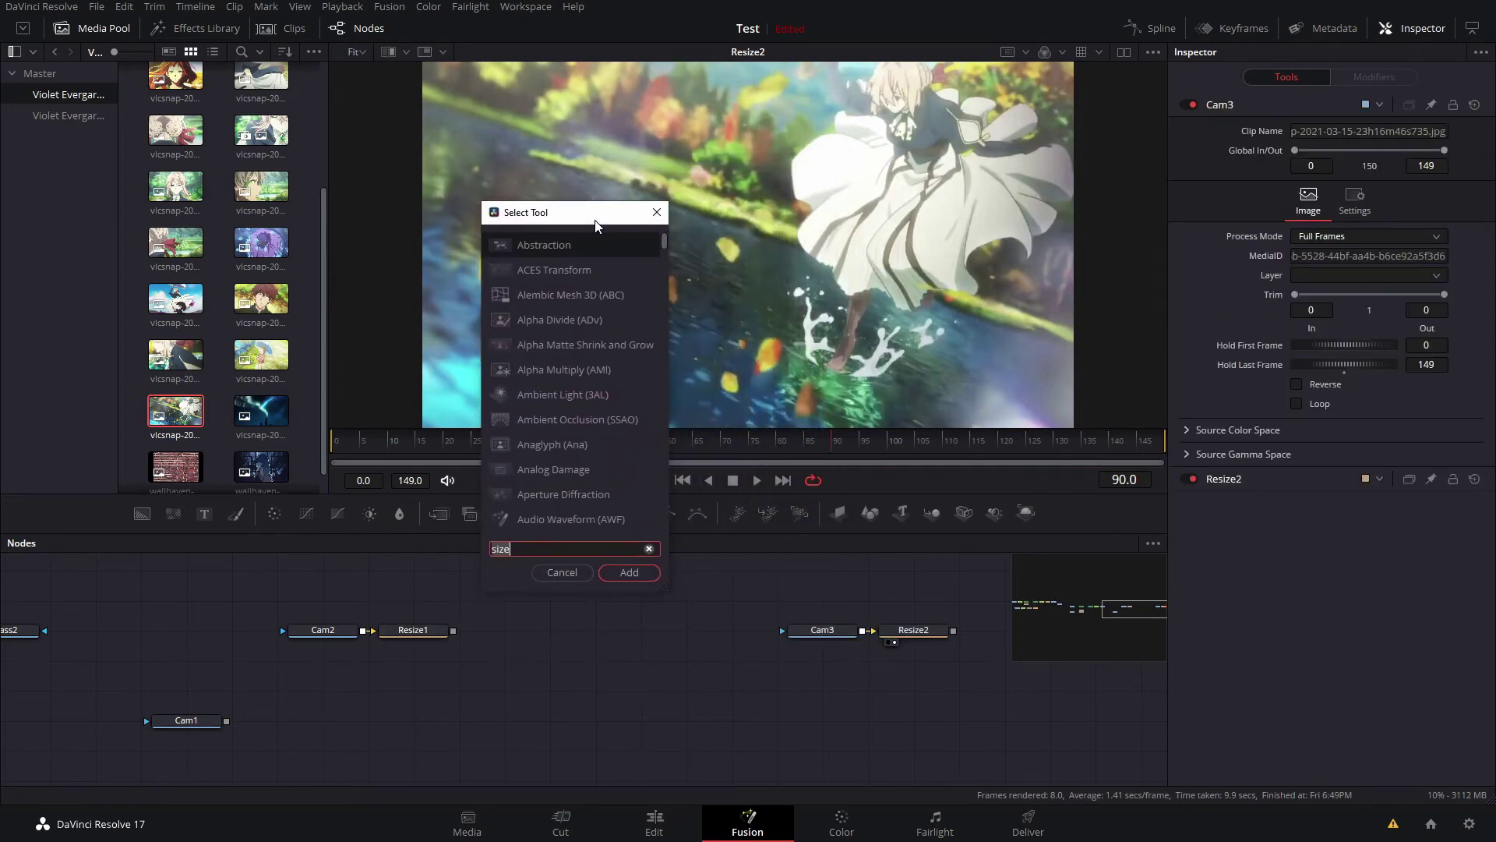
click(562, 573)
Add a Polygon mask and, over the Resize1 image, draw a closed four-cornered outline around the girl
click(662, 530)
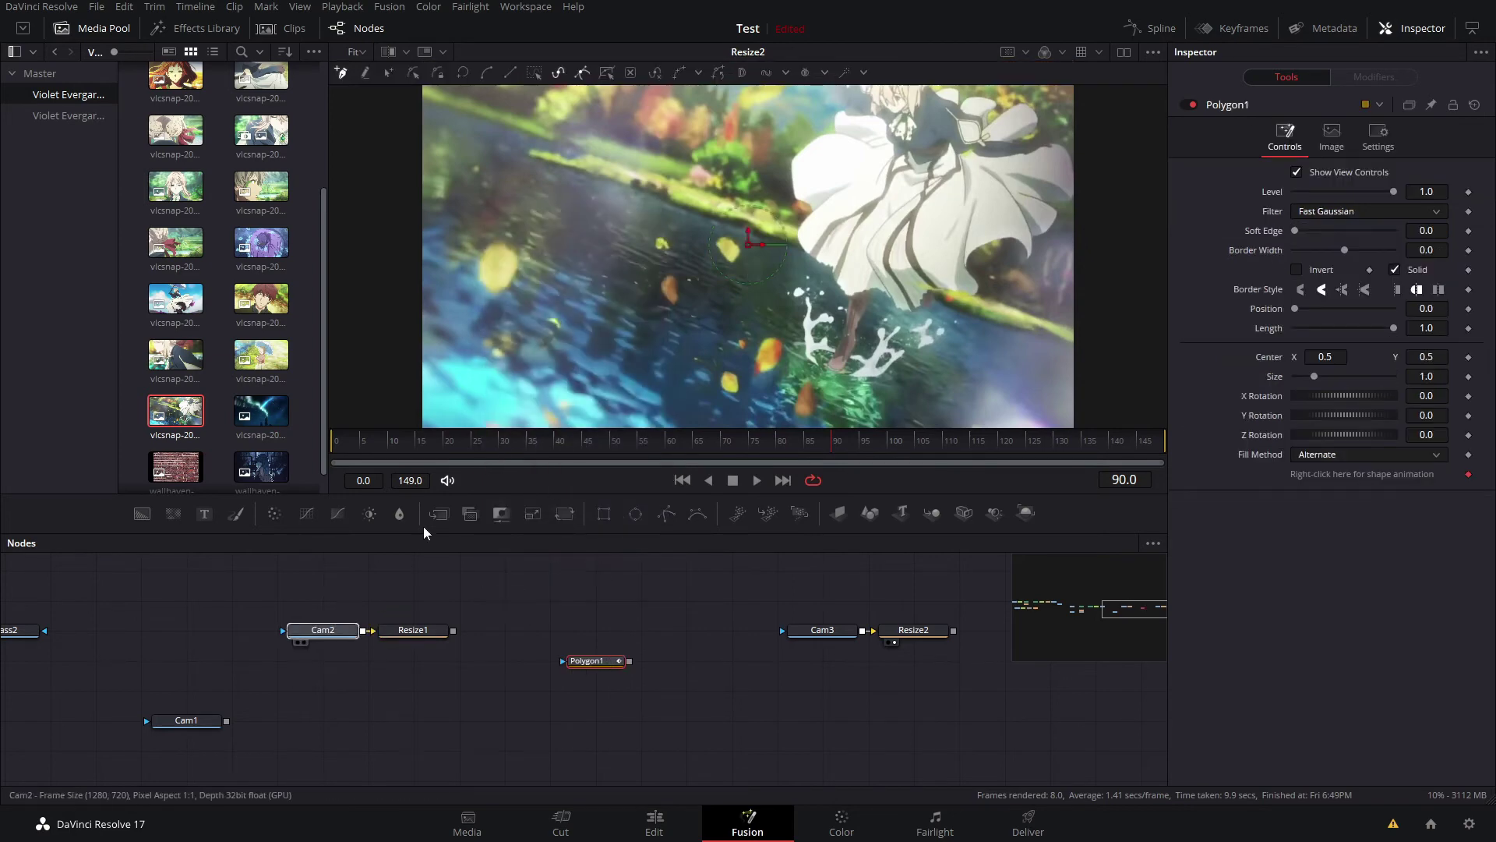
click(392, 643)
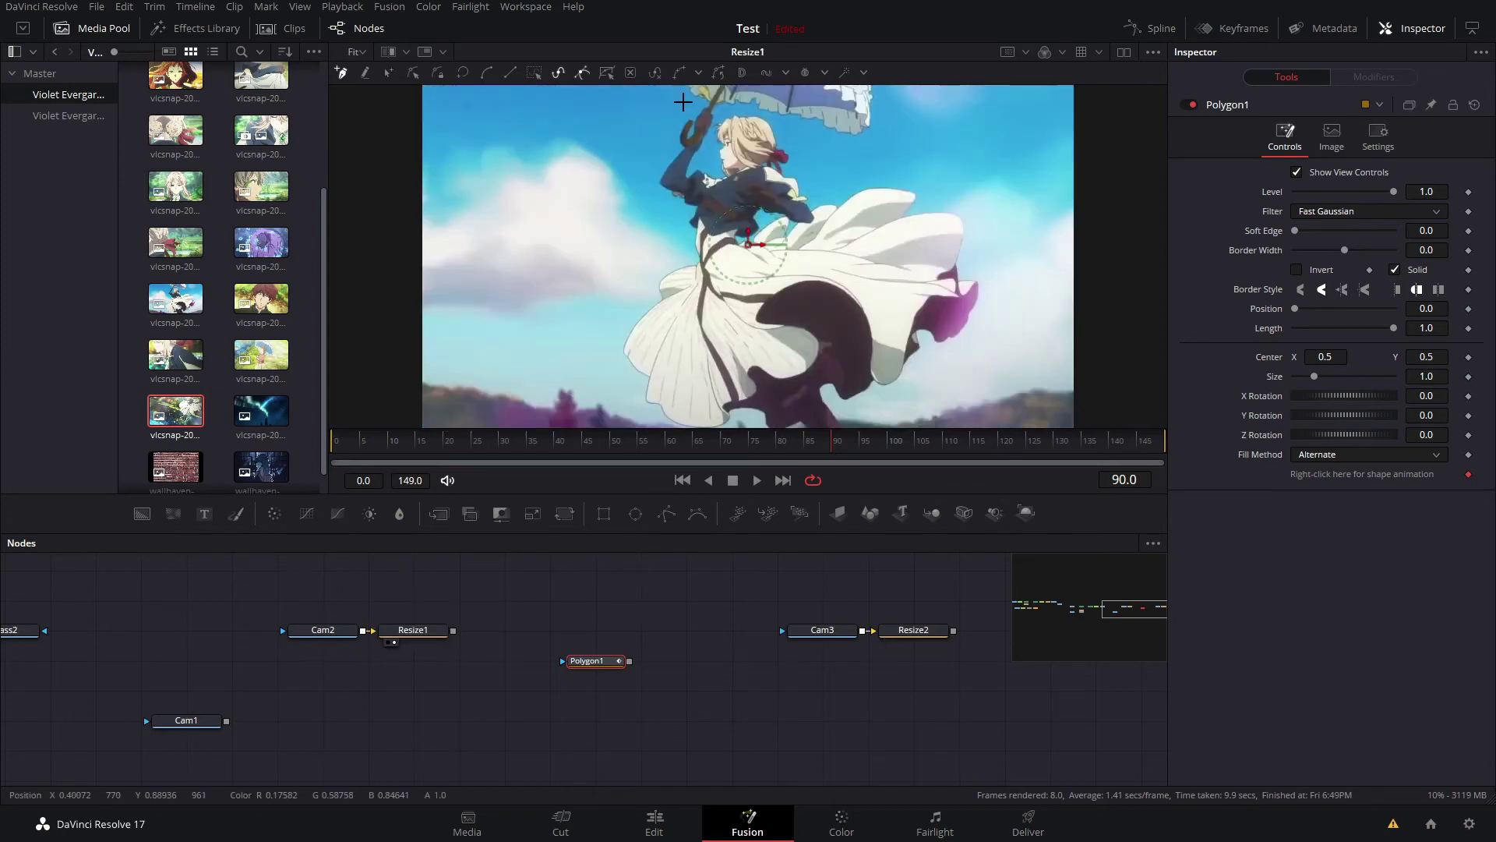
click(660, 89)
click(590, 416)
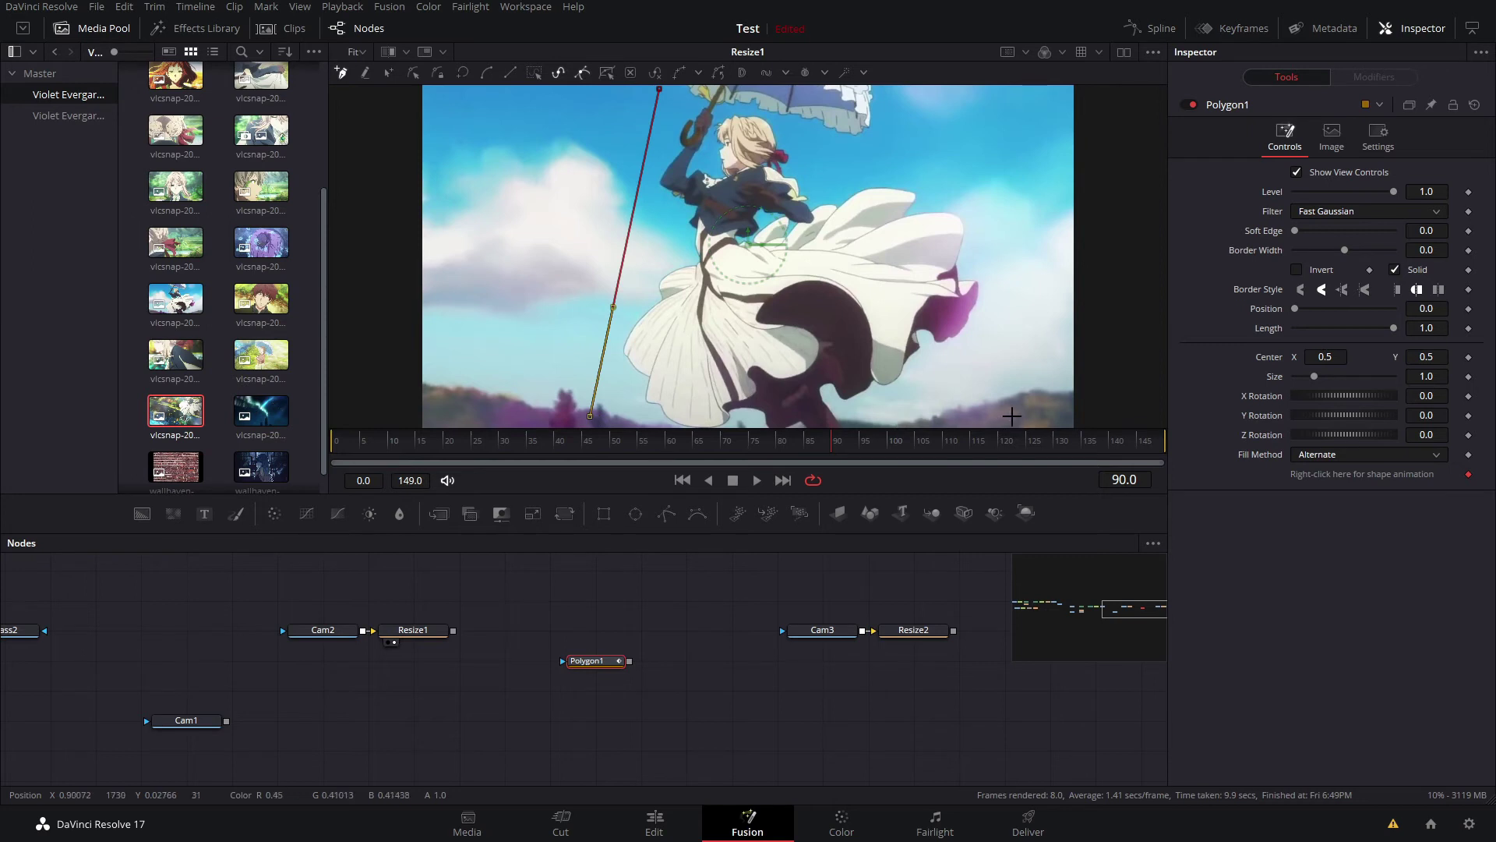
click(1054, 412)
click(952, 97)
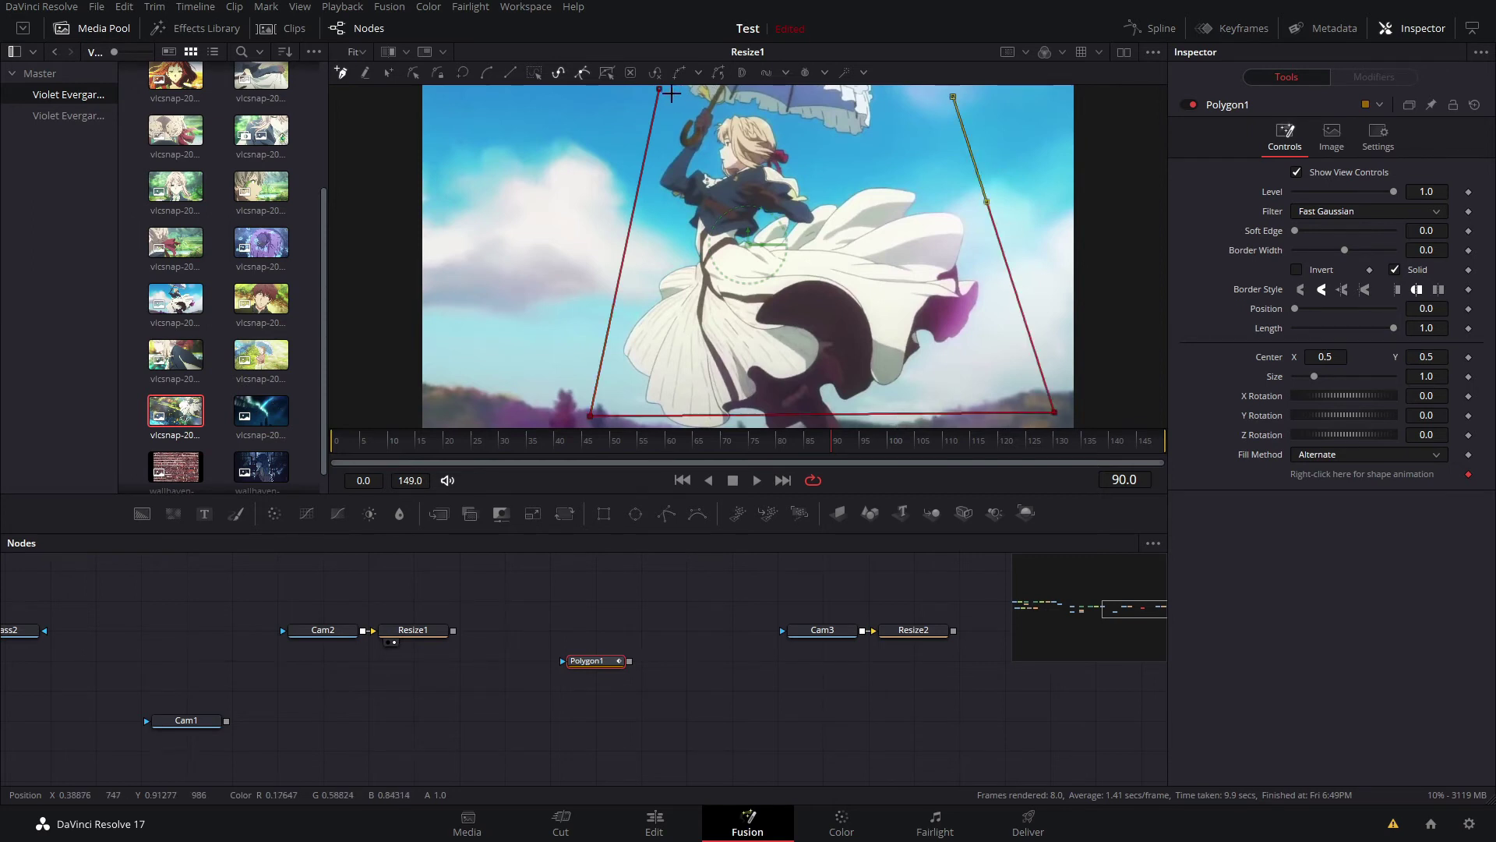
click(660, 90)
Add a Matte Control node with Resize1 as its background and Polygon1 as its foreground input
drag(597, 664, 610, 633)
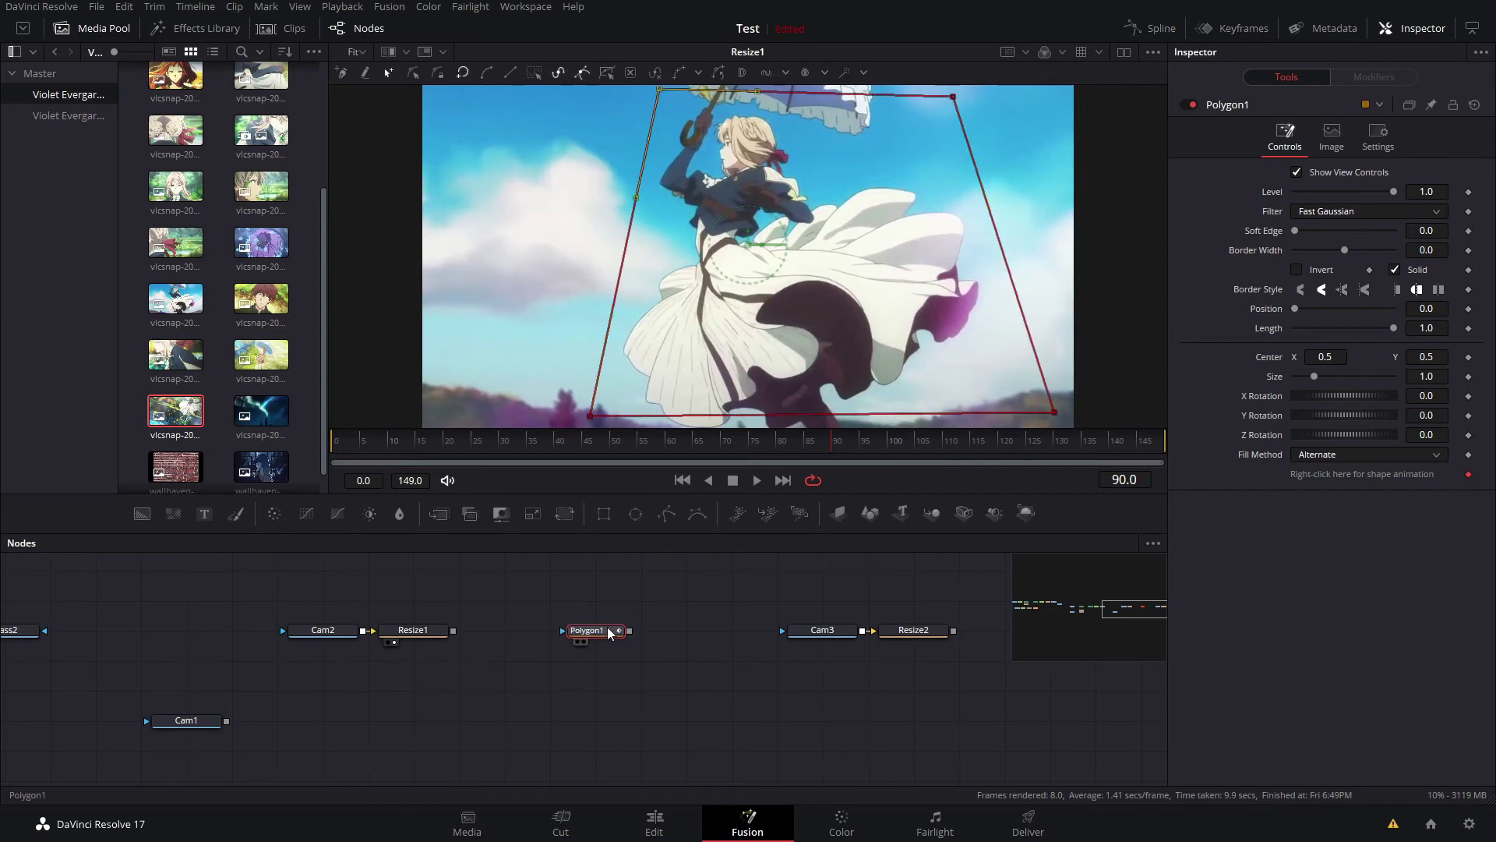
key(shift+space)
text(matte)
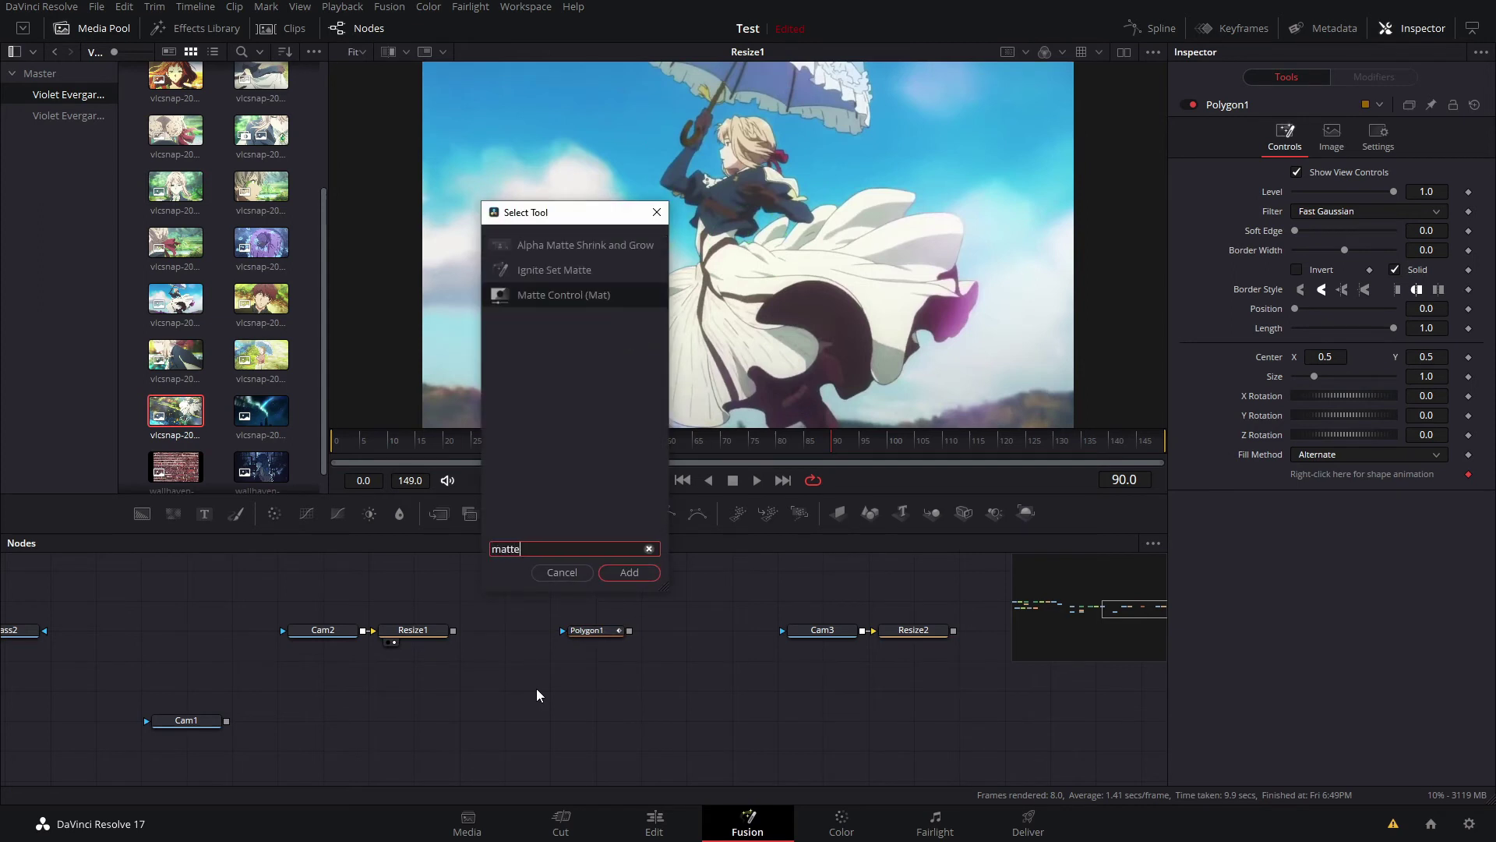
key(Return)
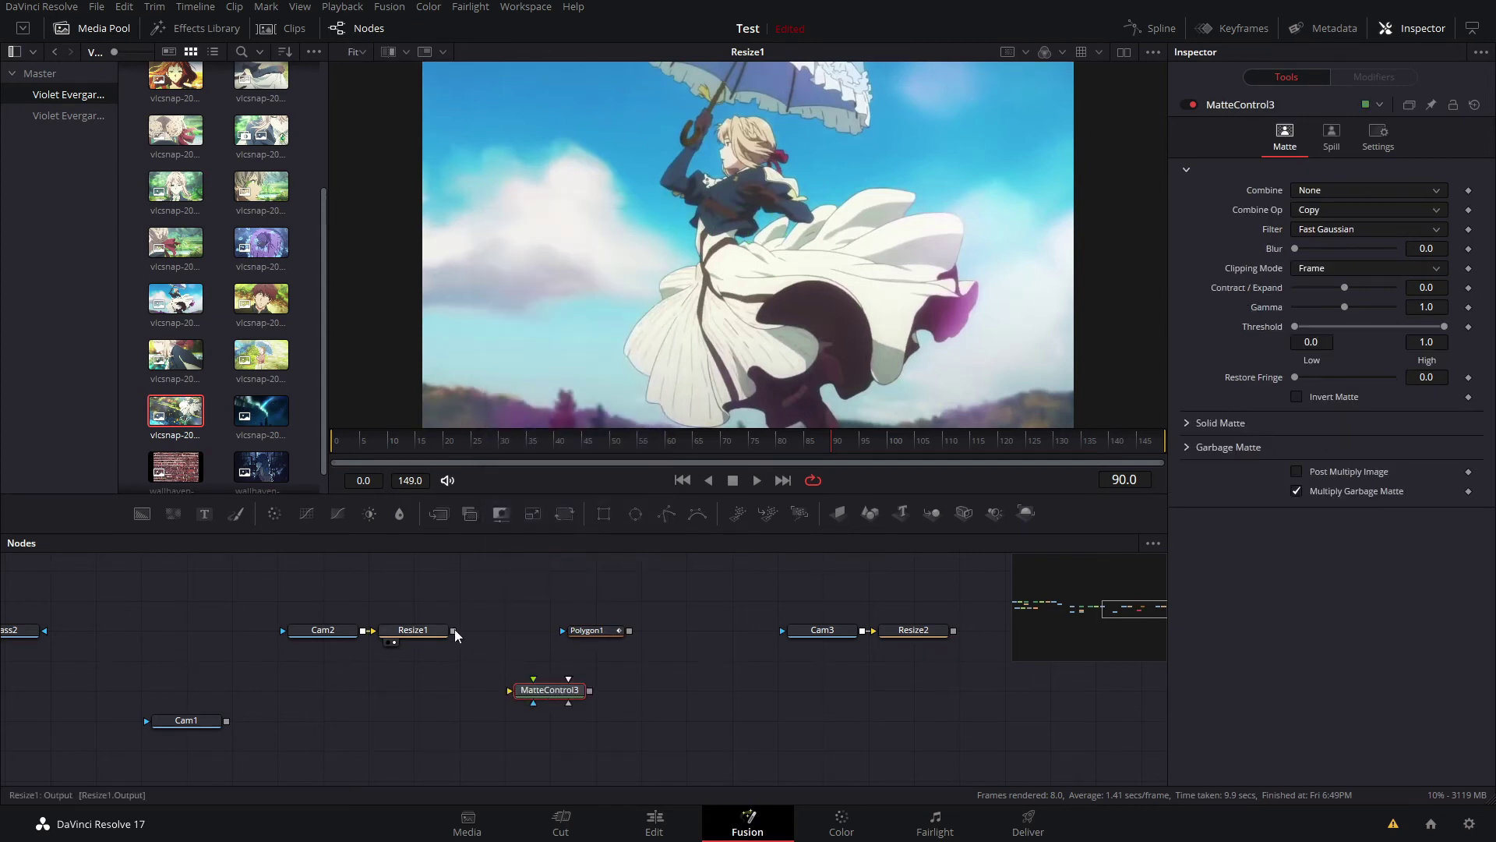
mouse_move(453, 629)
mouse_down()
mouse_move(521, 715)
mouse_move(518, 659)
mouse_move(475, 630)
mouse_up()
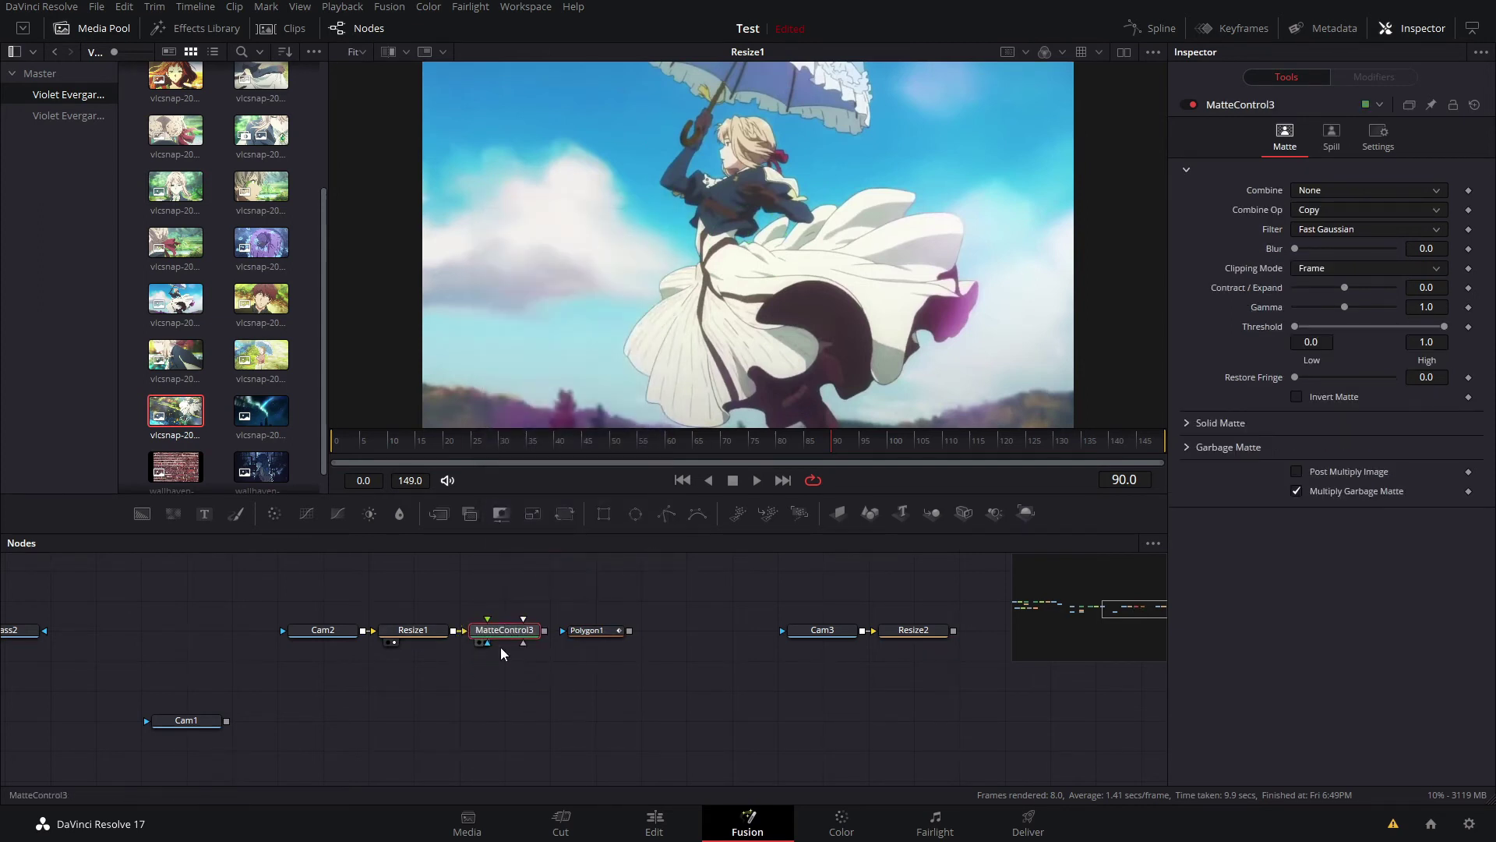
drag(629, 630, 518, 634)
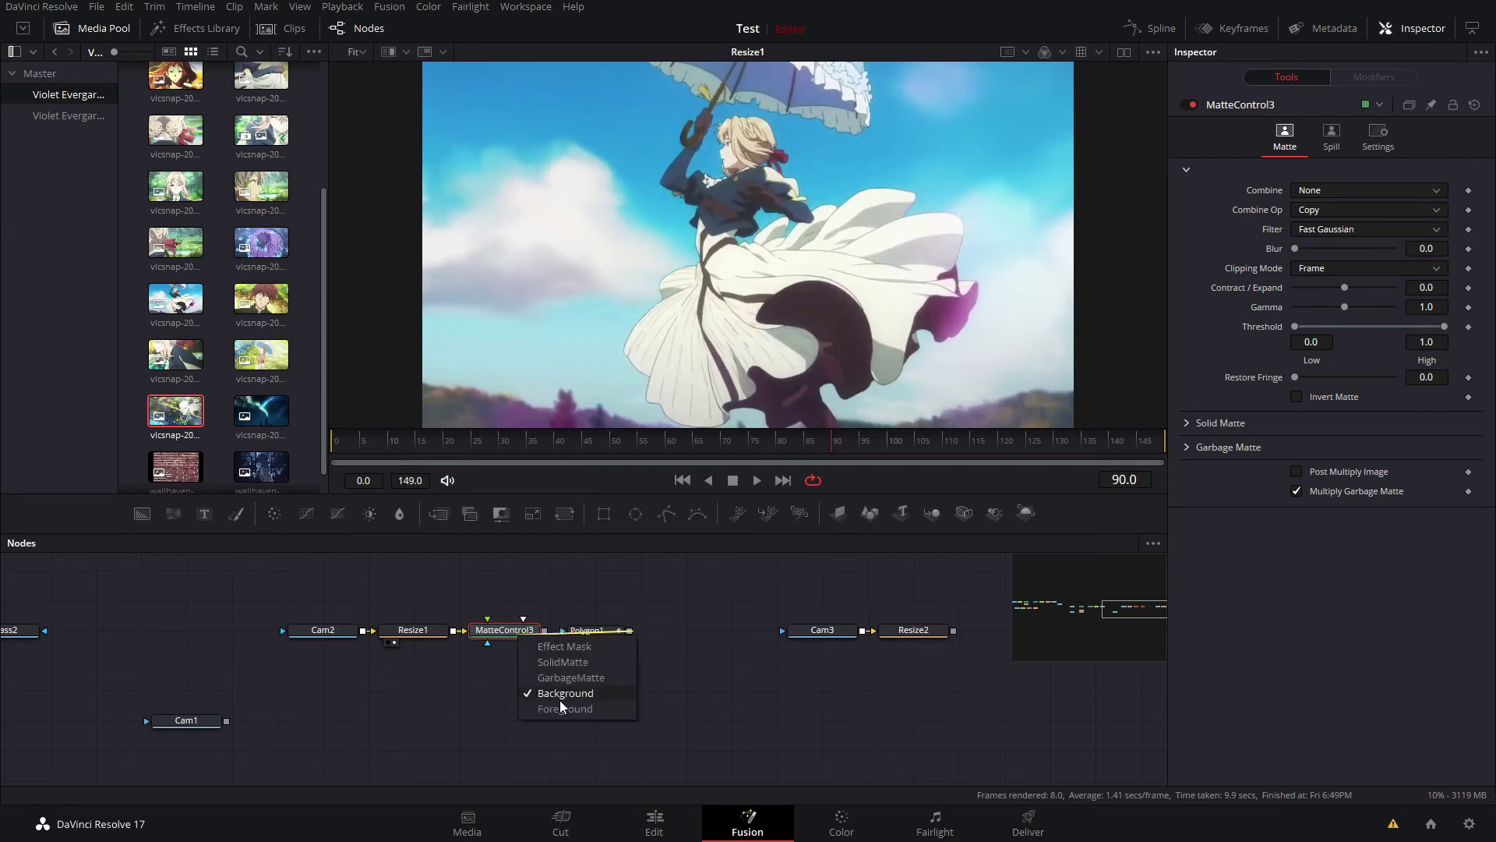
click(555, 697)
View MatteControl3, set Combine to Combine Alpha, and enable Post Multiply Image to cut out the shard
key(1)
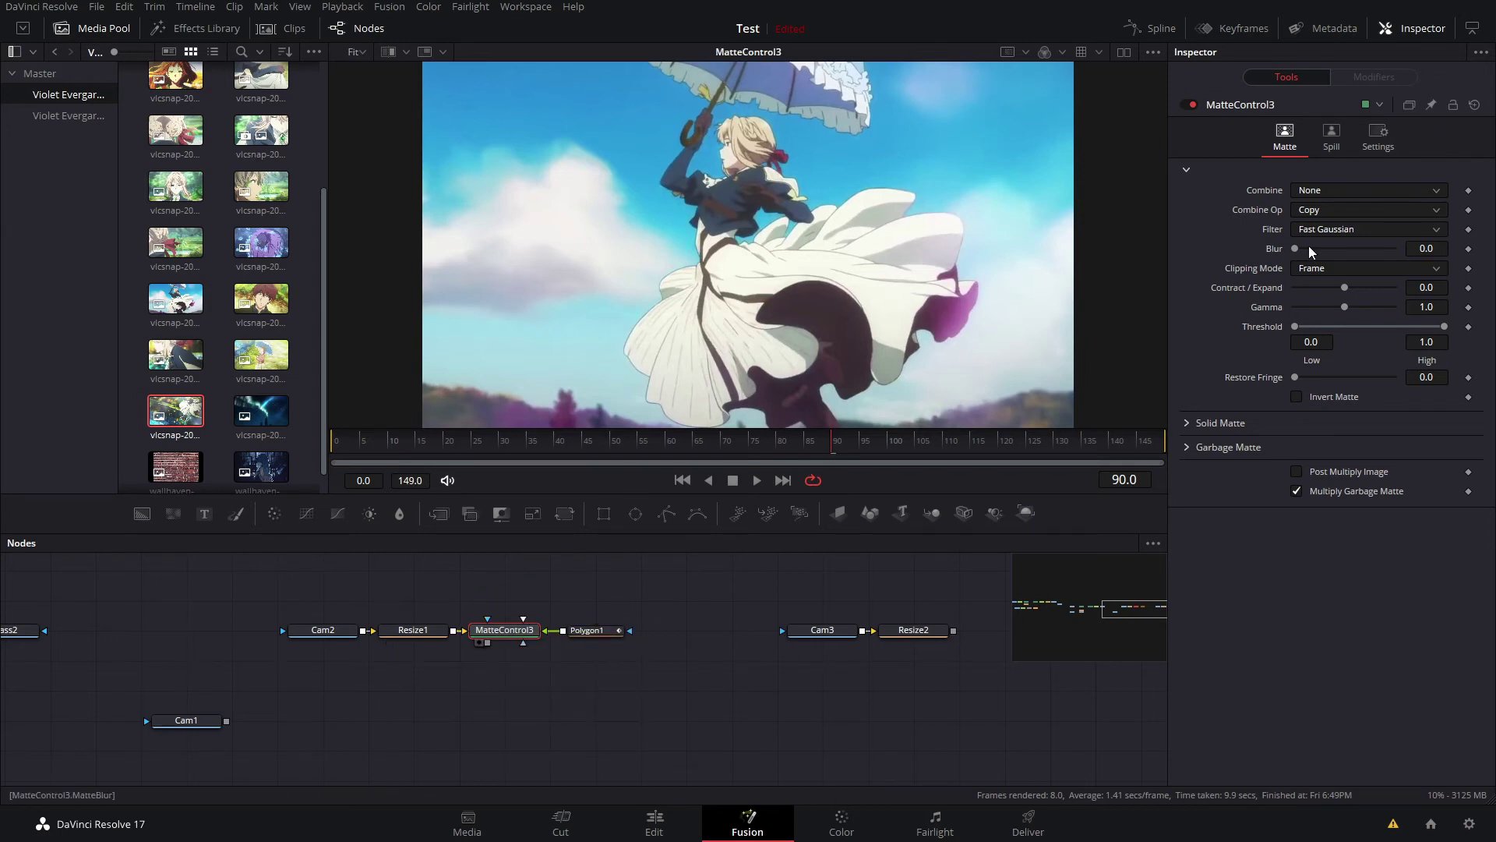
click(1357, 192)
click(1339, 279)
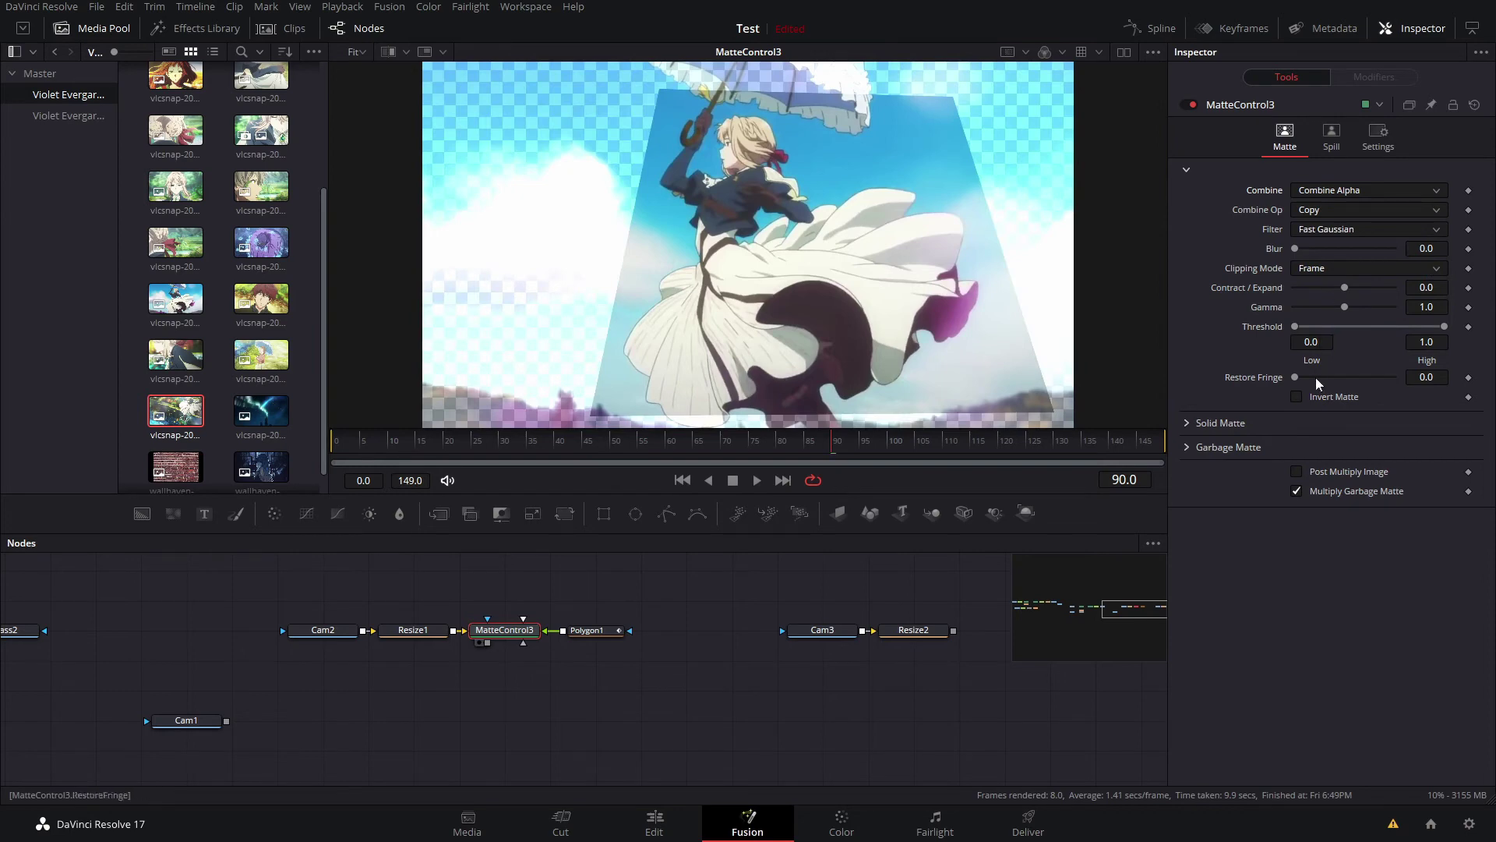
click(1298, 470)
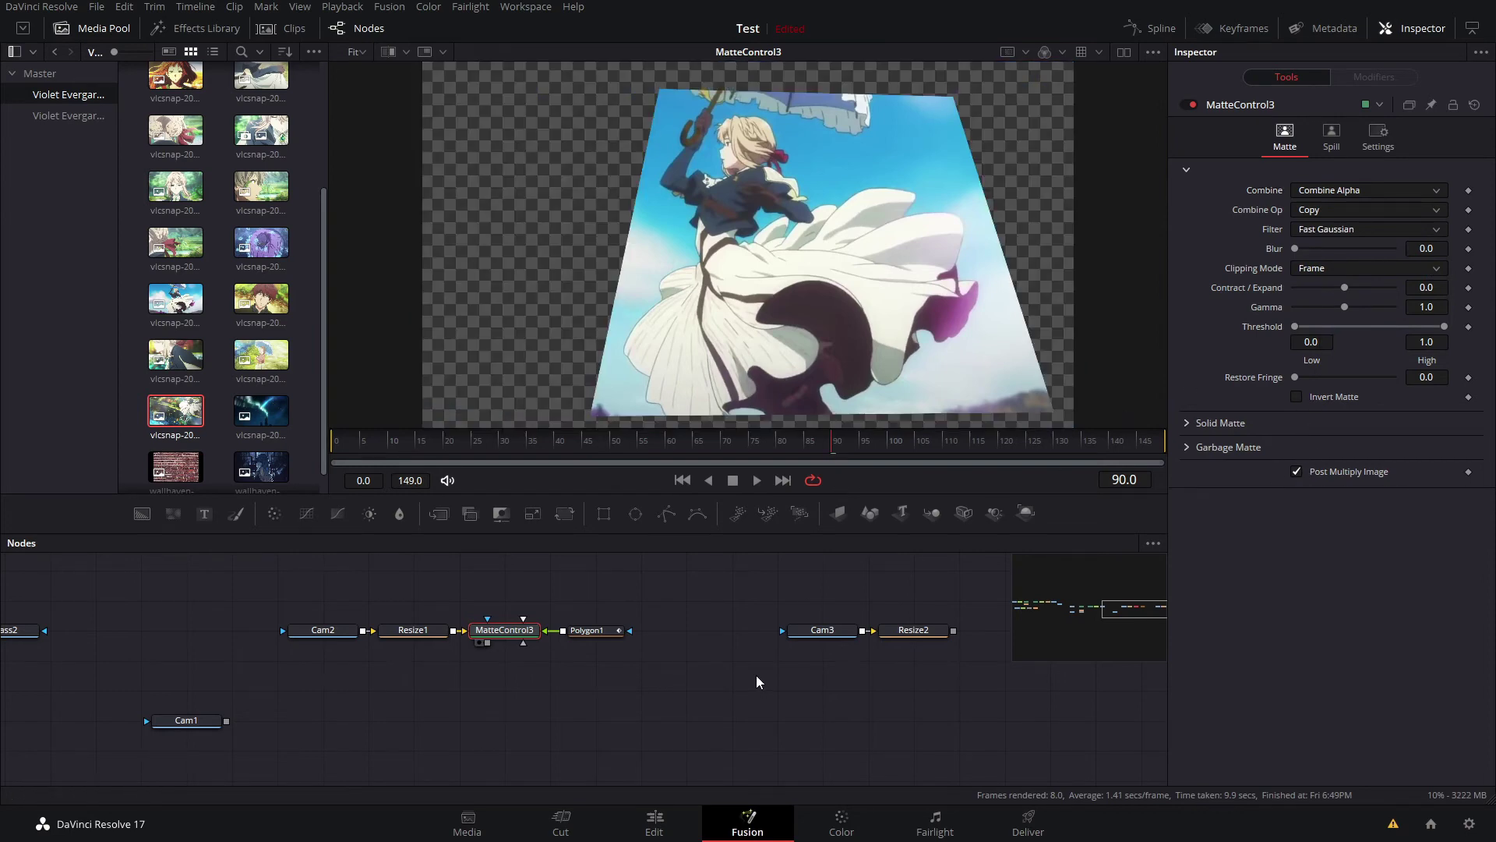
Arrange the Cam2, Resize1, Polygon1 and MatteControl3 nodes into a compact group
click(846, 629)
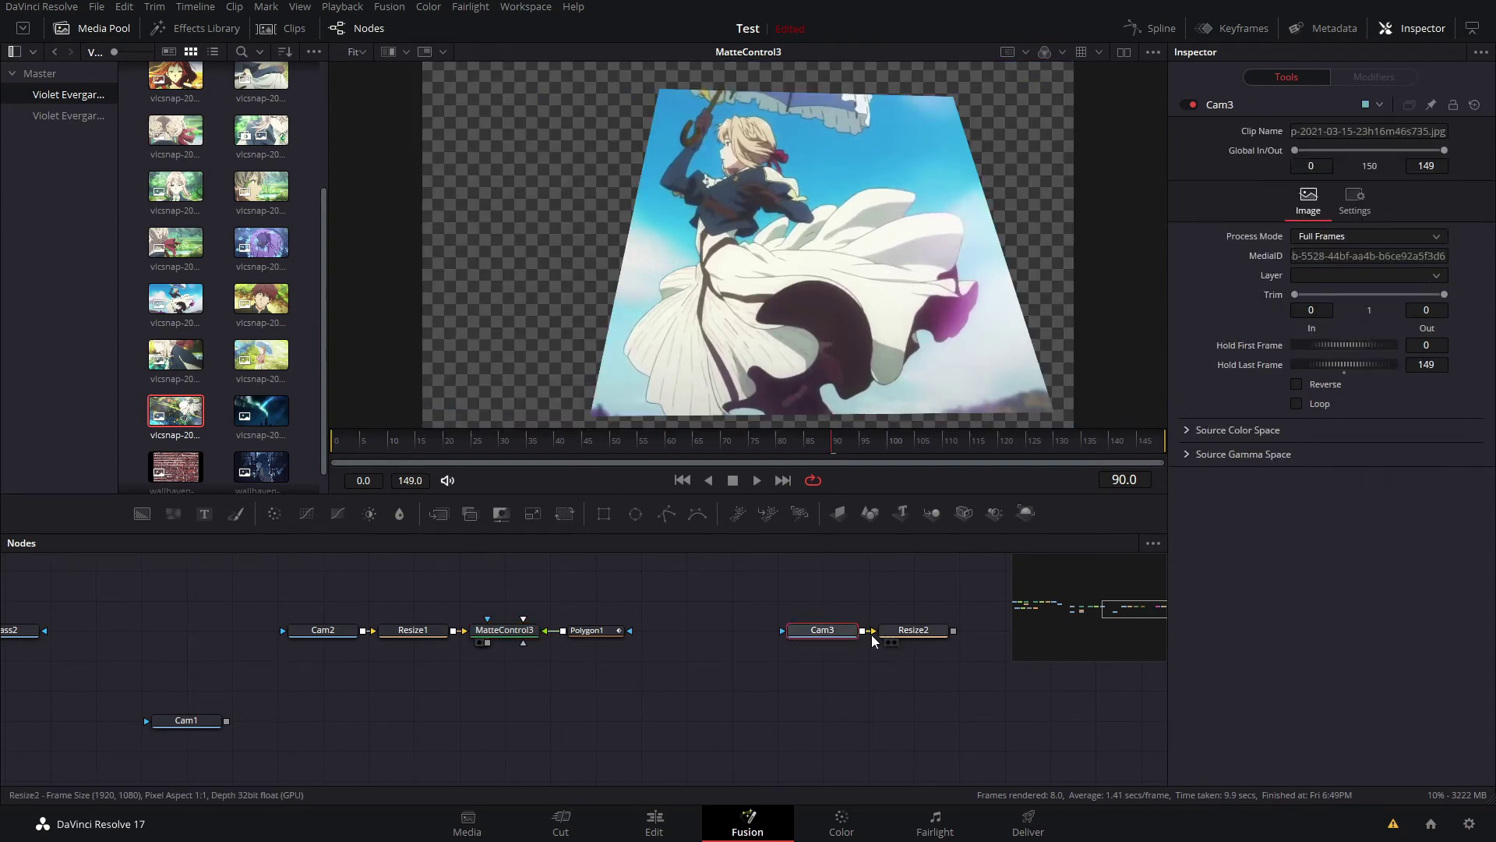
click(893, 630)
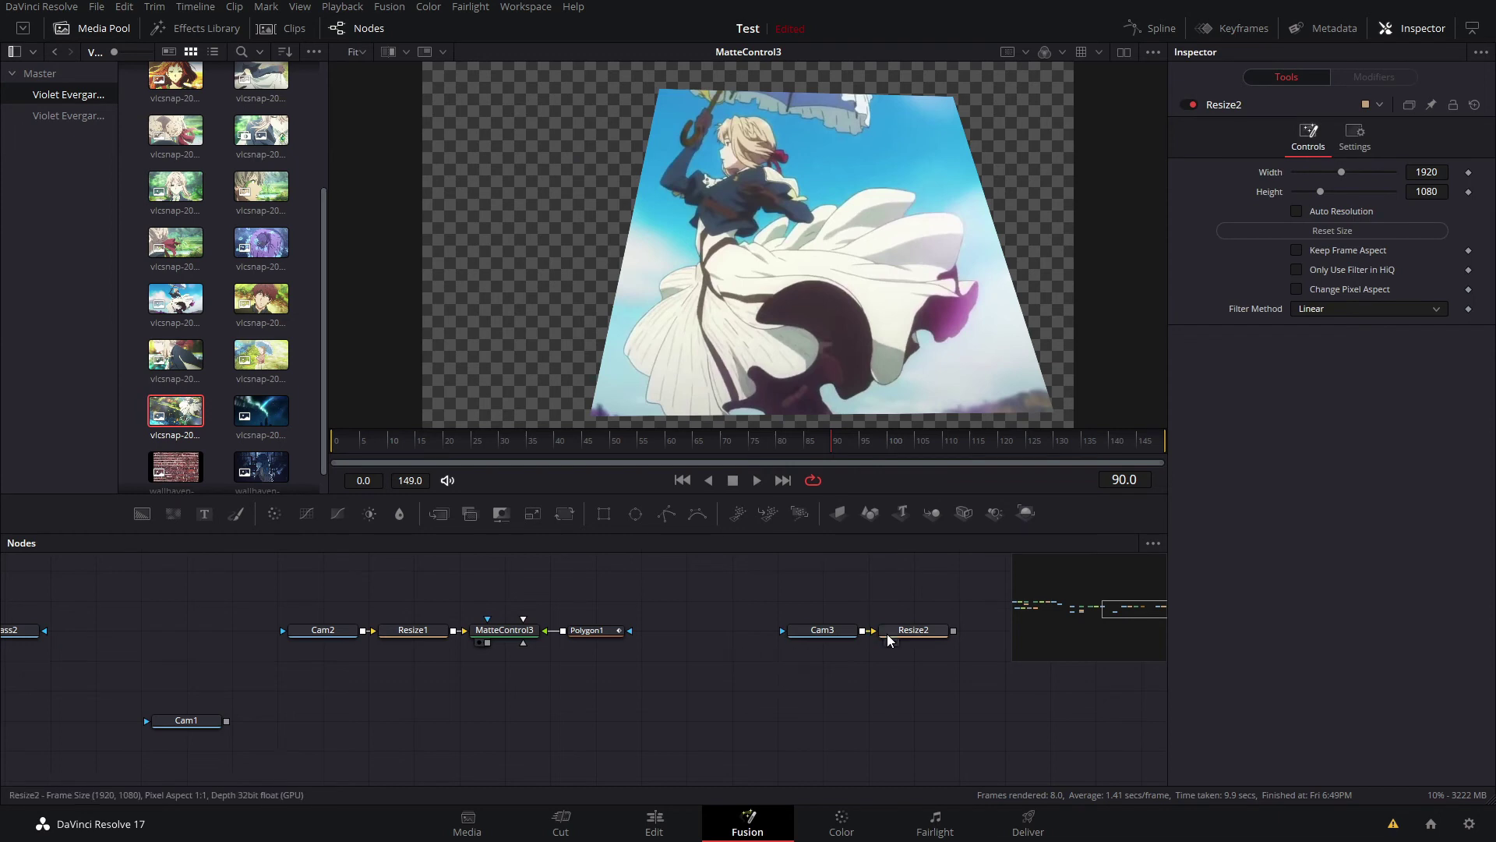
drag(938, 678, 732, 686)
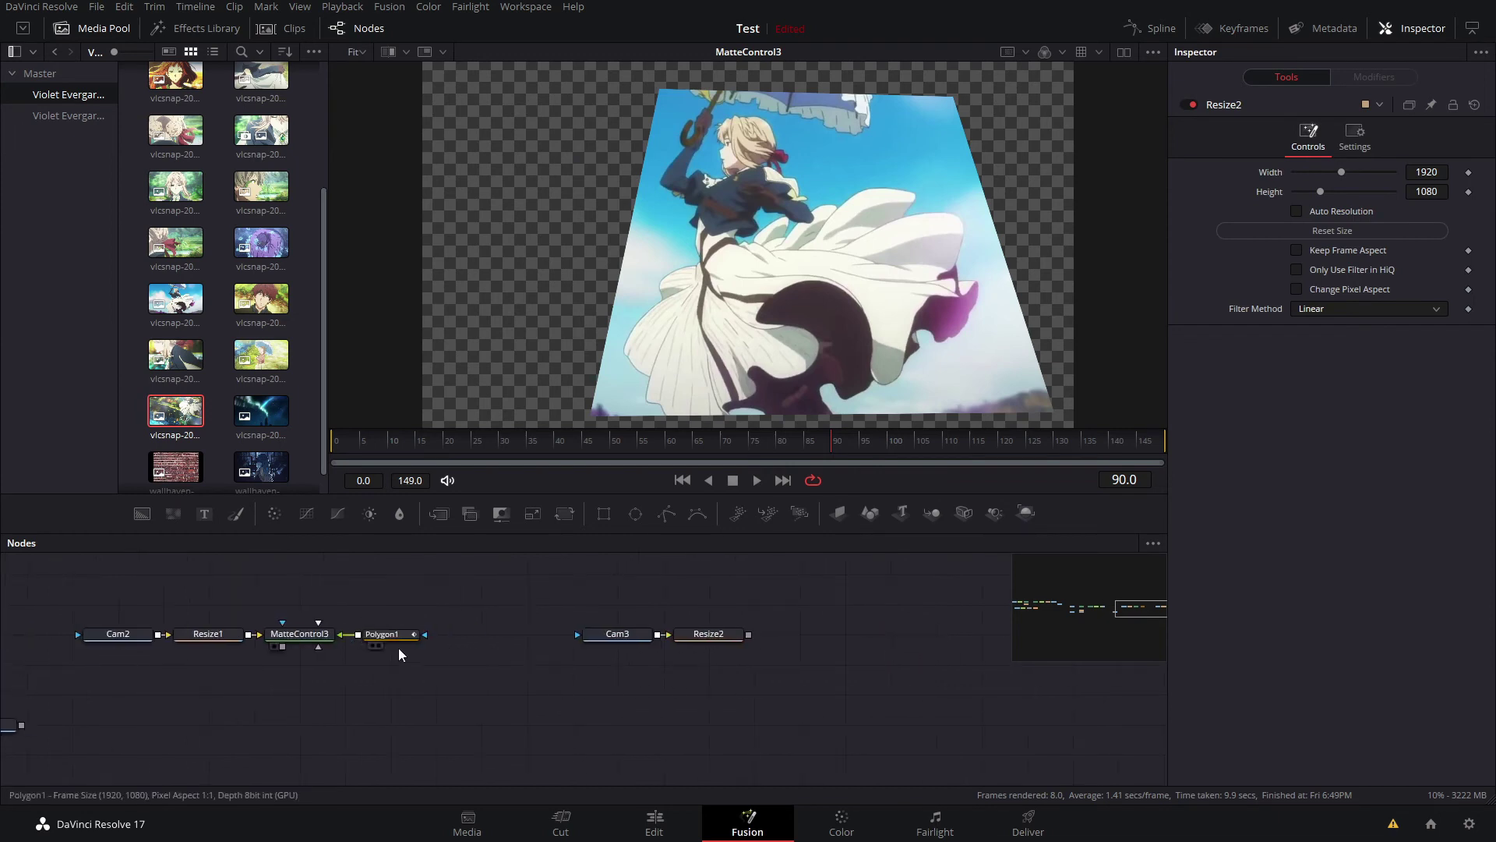
drag(288, 635, 288, 665)
drag(368, 638, 302, 632)
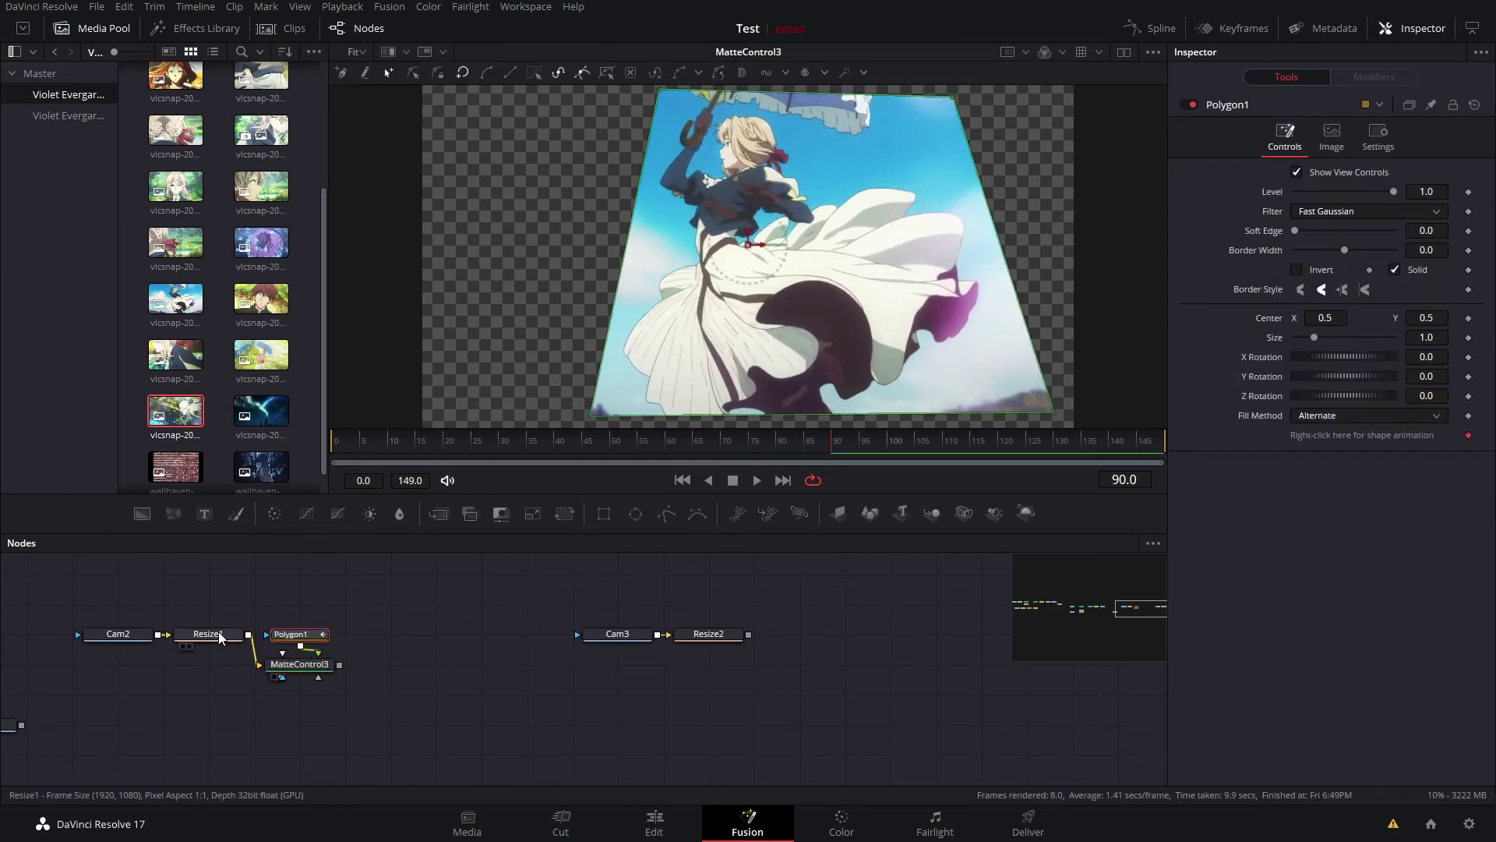
drag(128, 631, 218, 605)
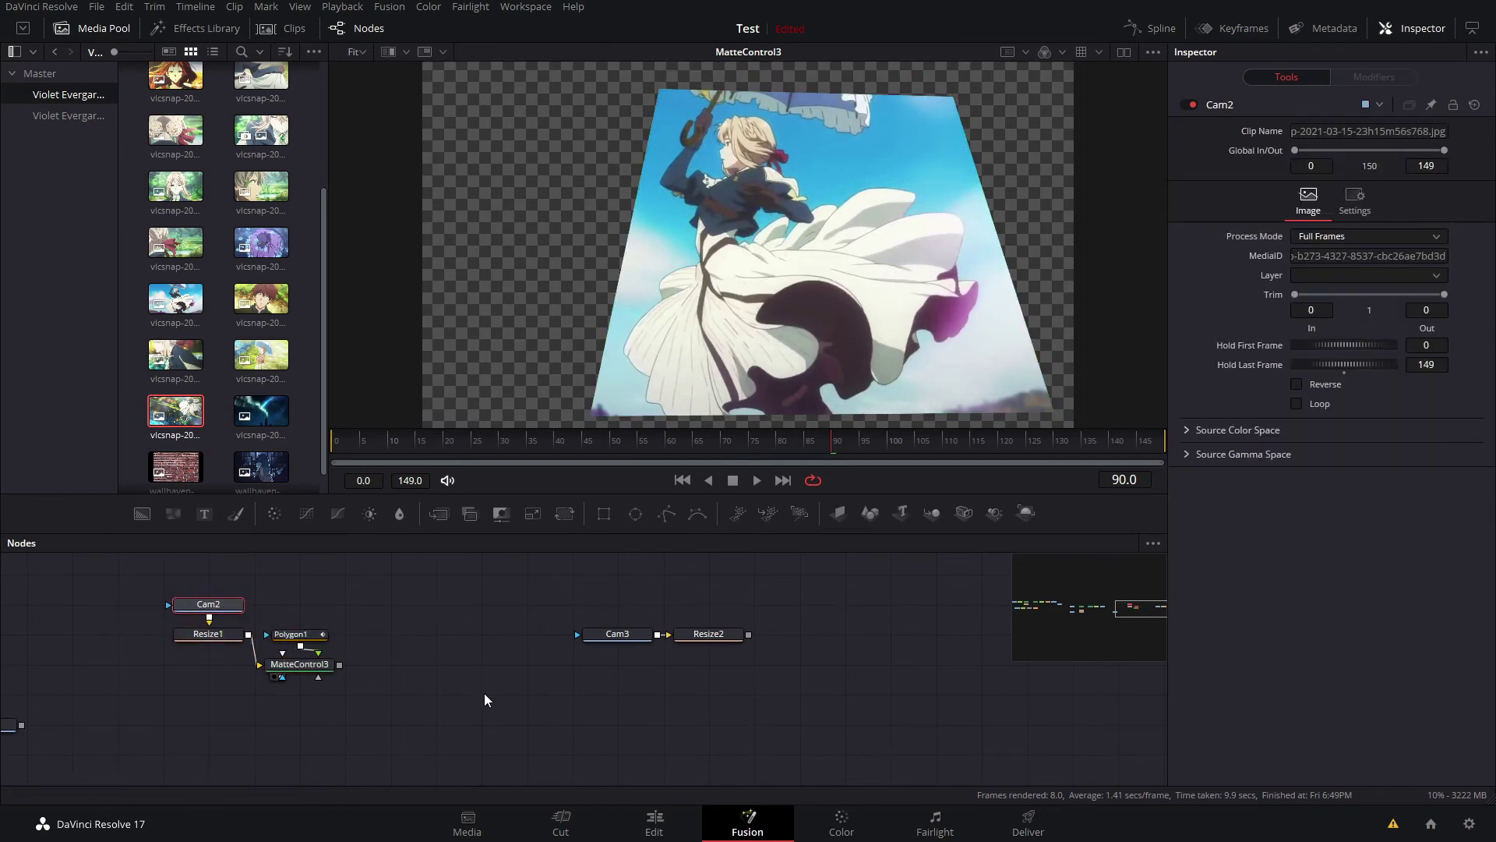
Add a second Polygon mask near Cam3 and show the Cam3 image in the viewer
drag(484, 693, 550, 697)
click(619, 695)
key(shift+space)
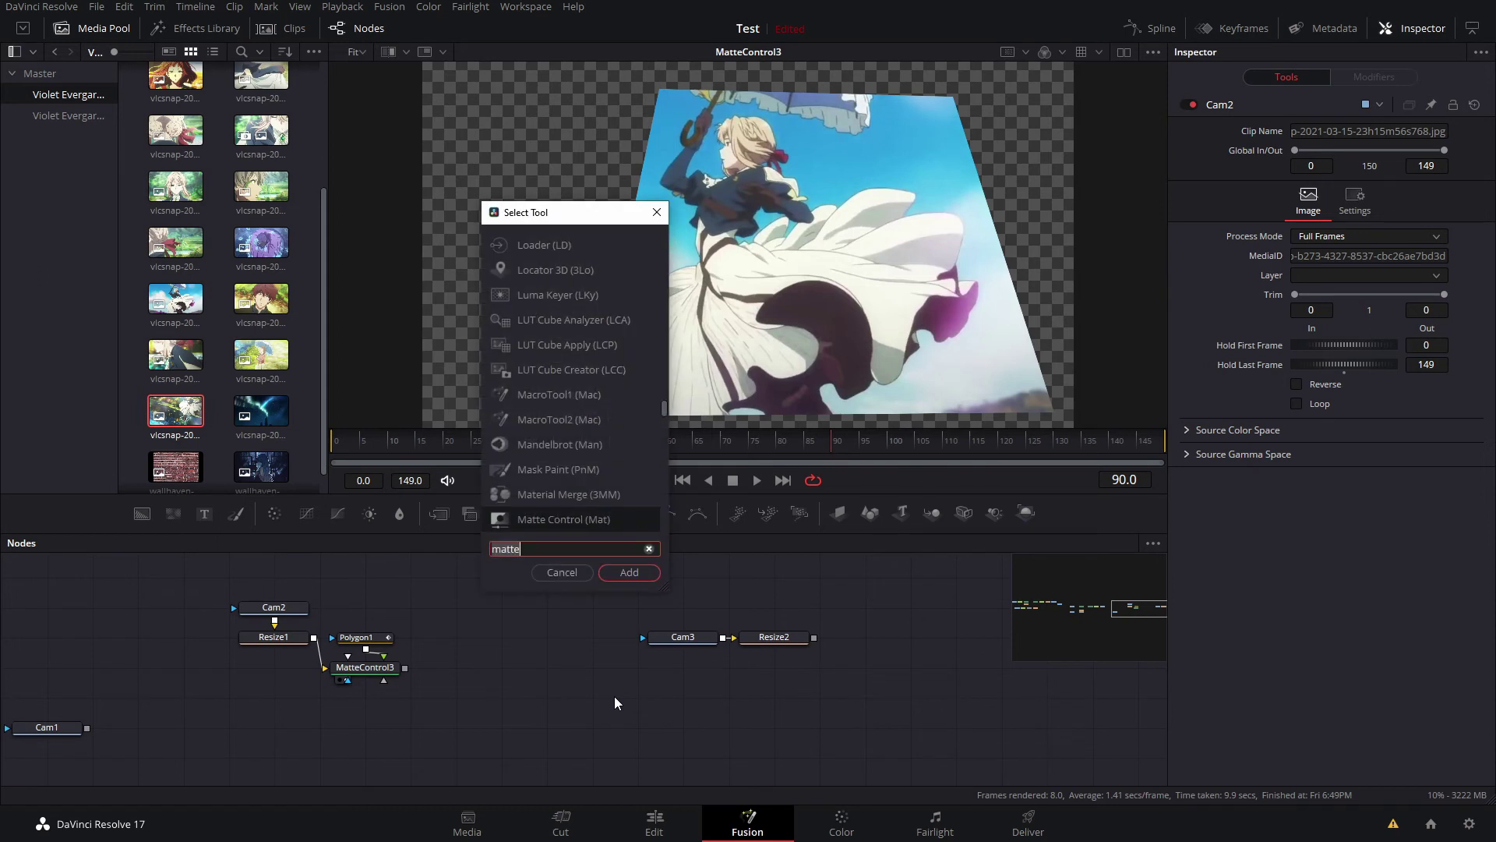
text(poly)
key(Return)
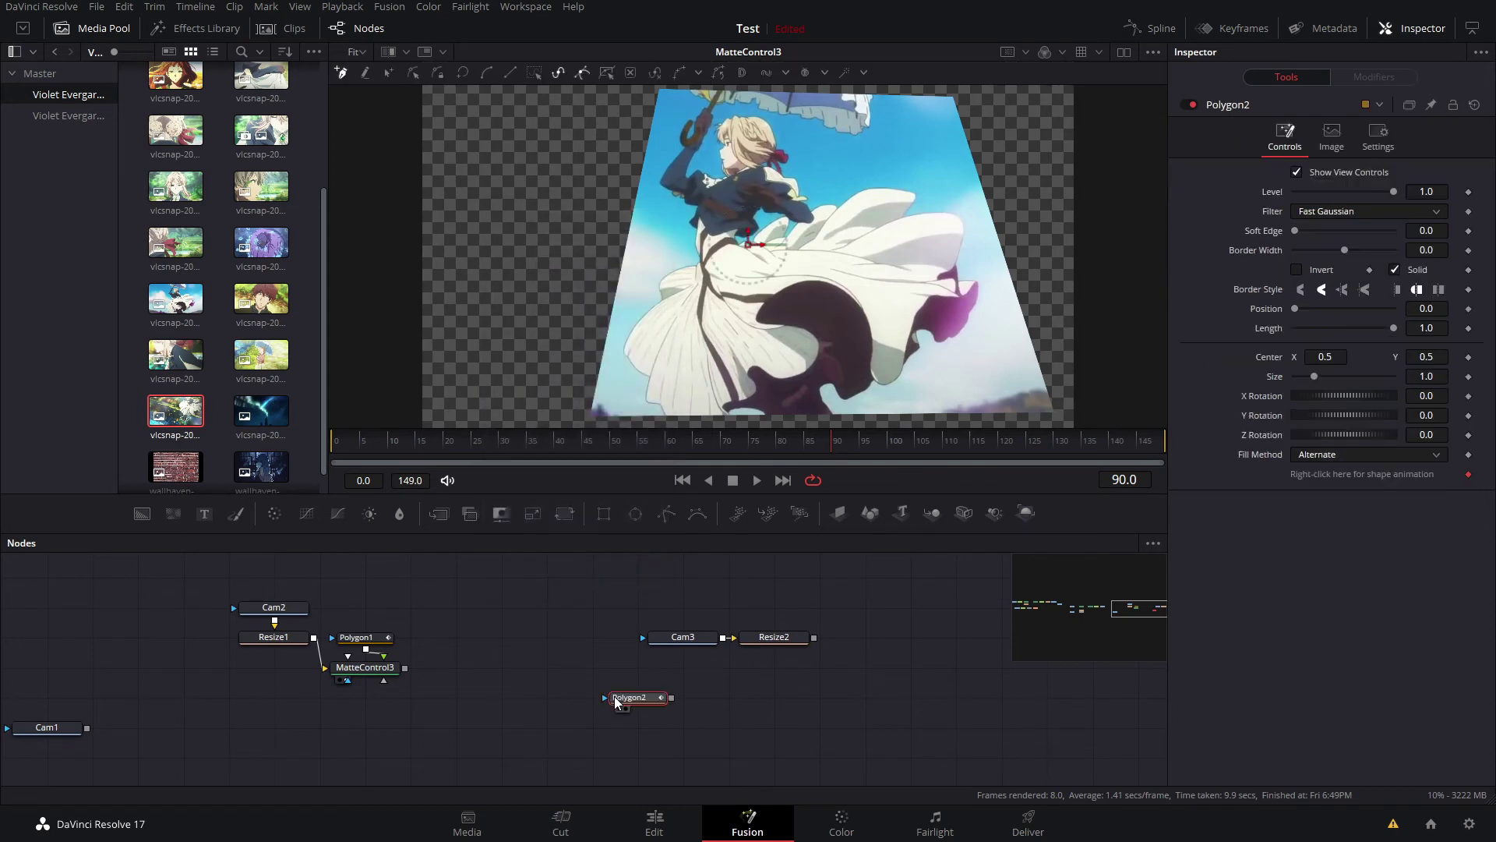
key(1)
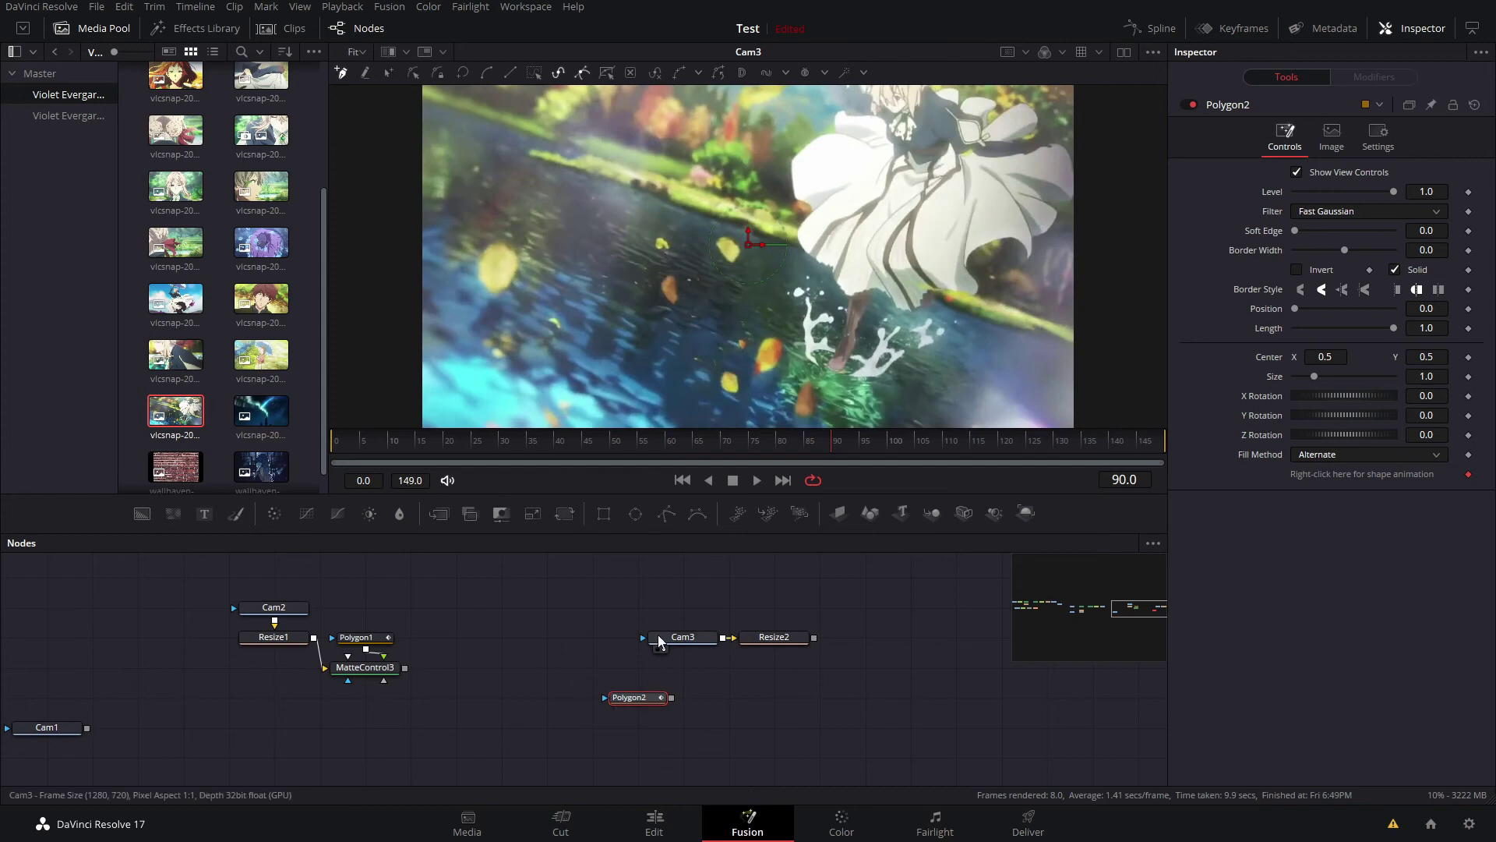
Draw Polygon2 as a closed five-cornered outline around the girl in the Cam3 image
click(824, 91)
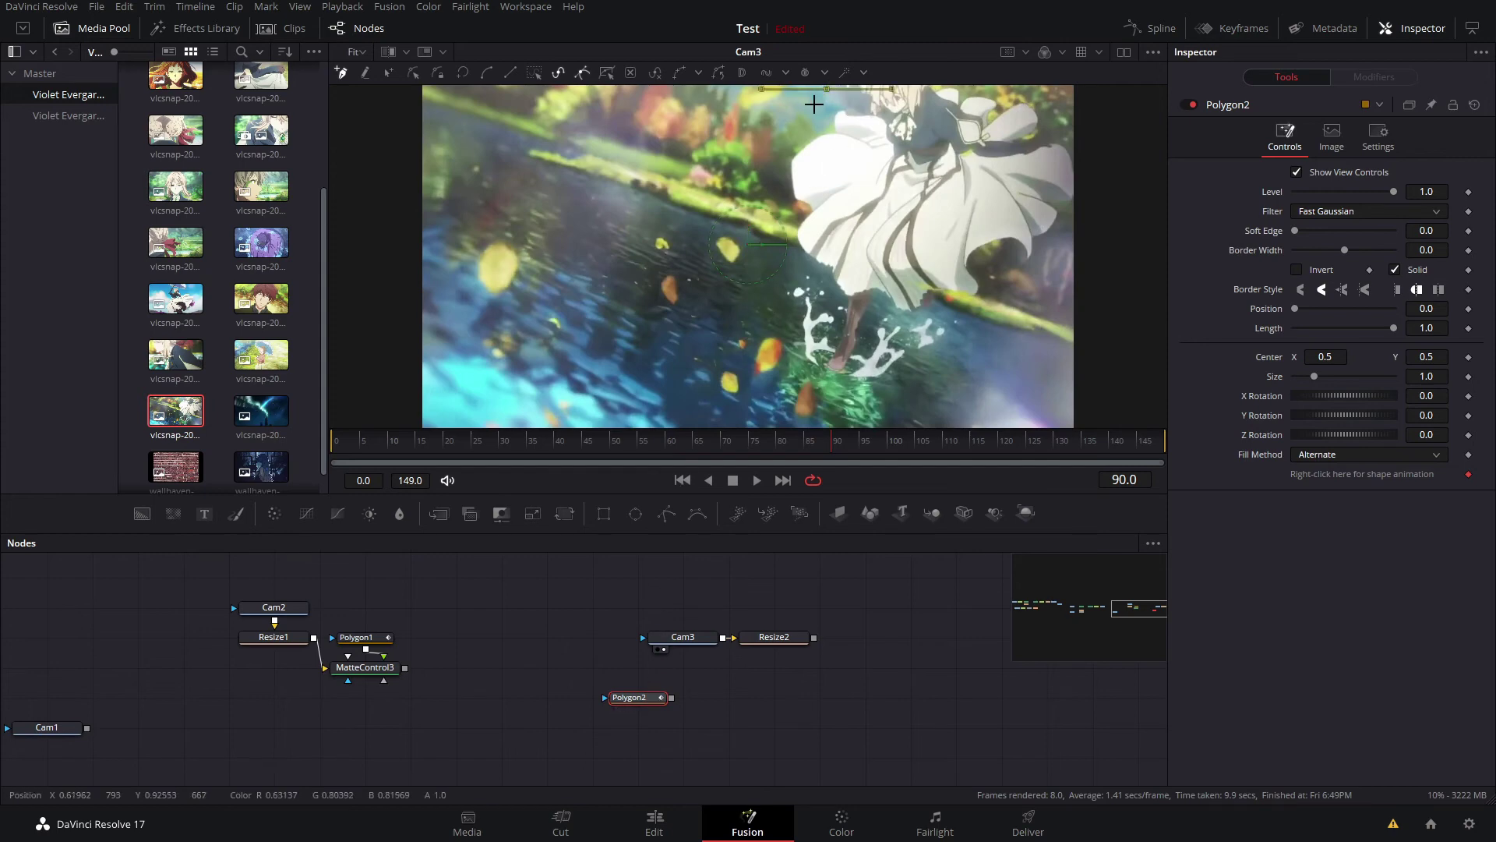
click(762, 366)
key(ctrl+z)
click(704, 329)
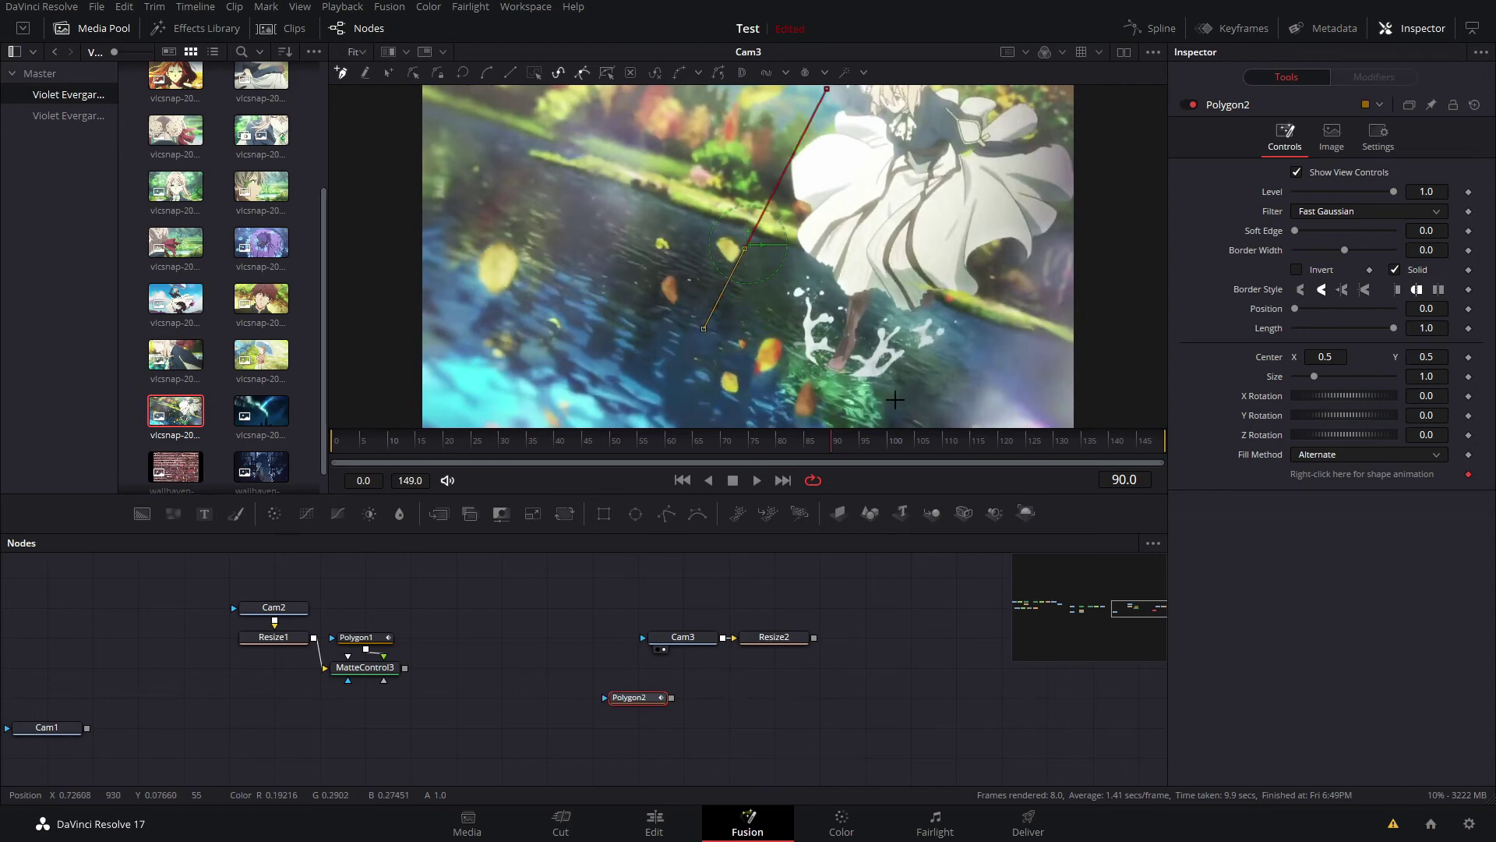
click(918, 402)
click(1064, 266)
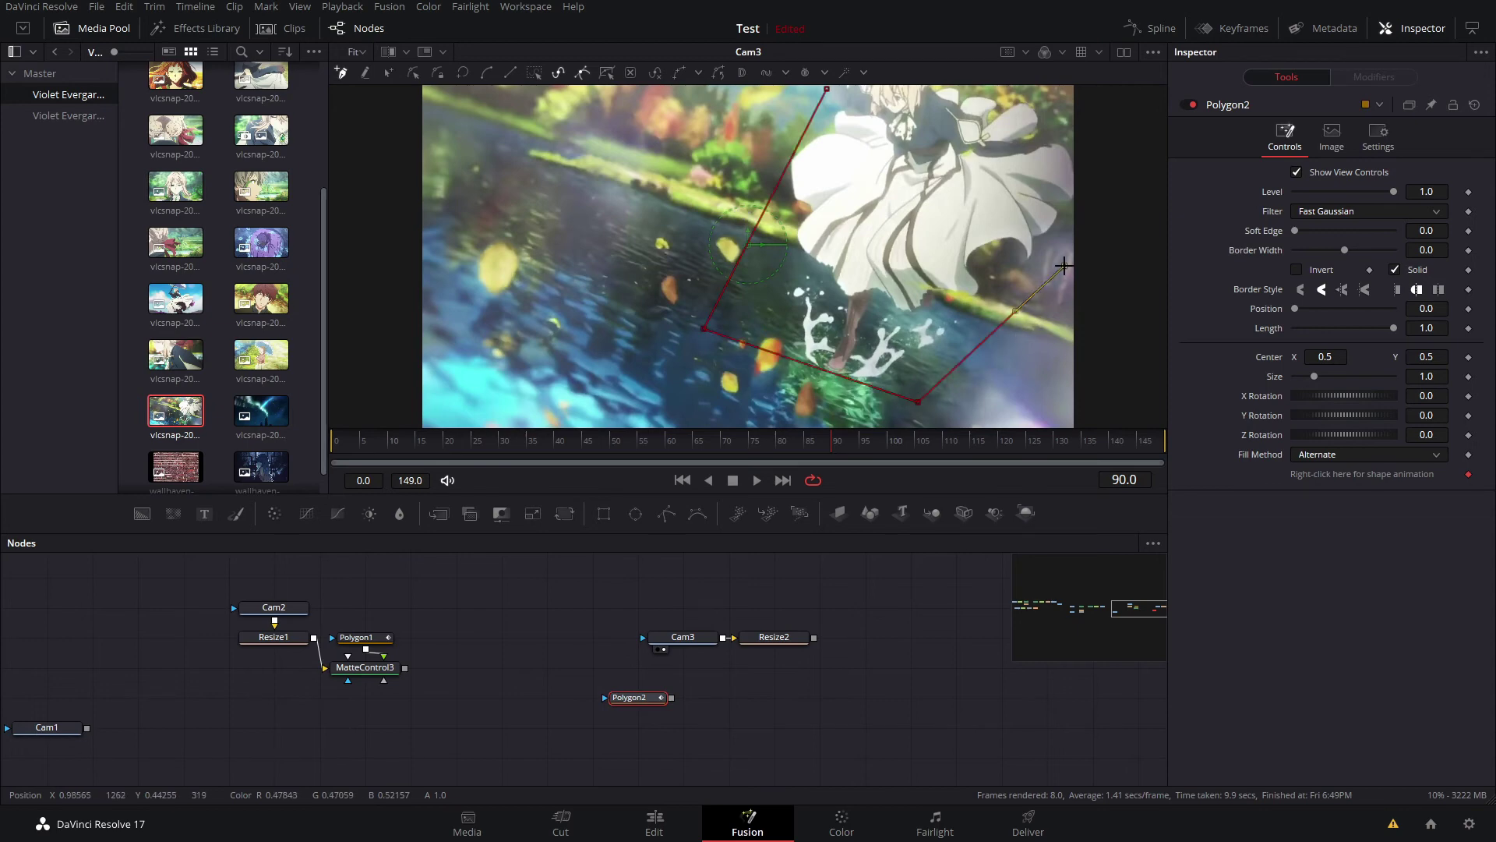
click(1052, 149)
click(1045, 92)
click(827, 88)
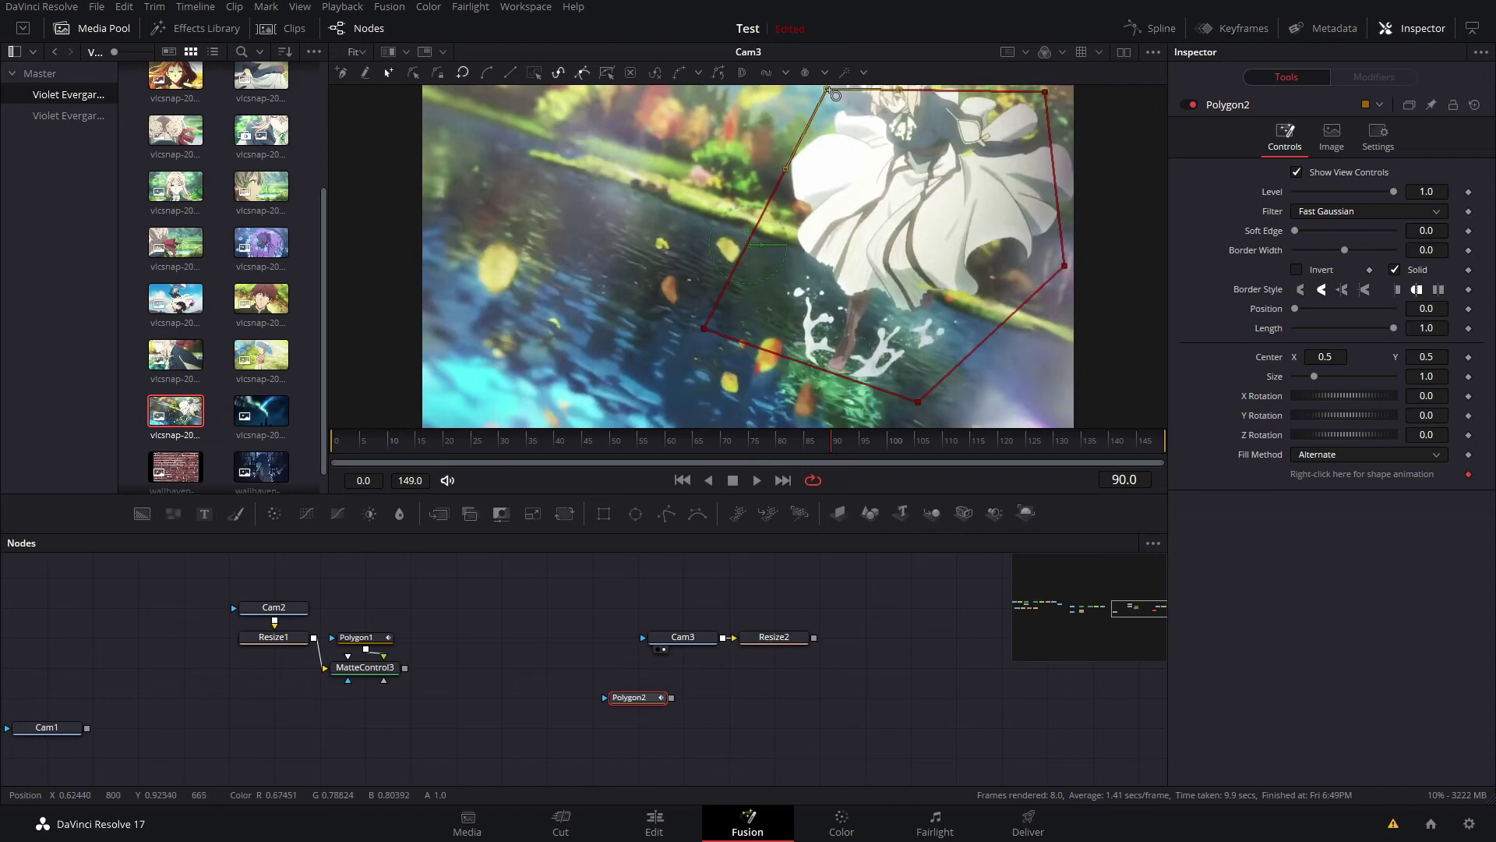
Add a Matte Control with Resize2 as background and Polygon2 as foreground, and space Cam3 and Resize2 away from it
drag(670, 700, 868, 655)
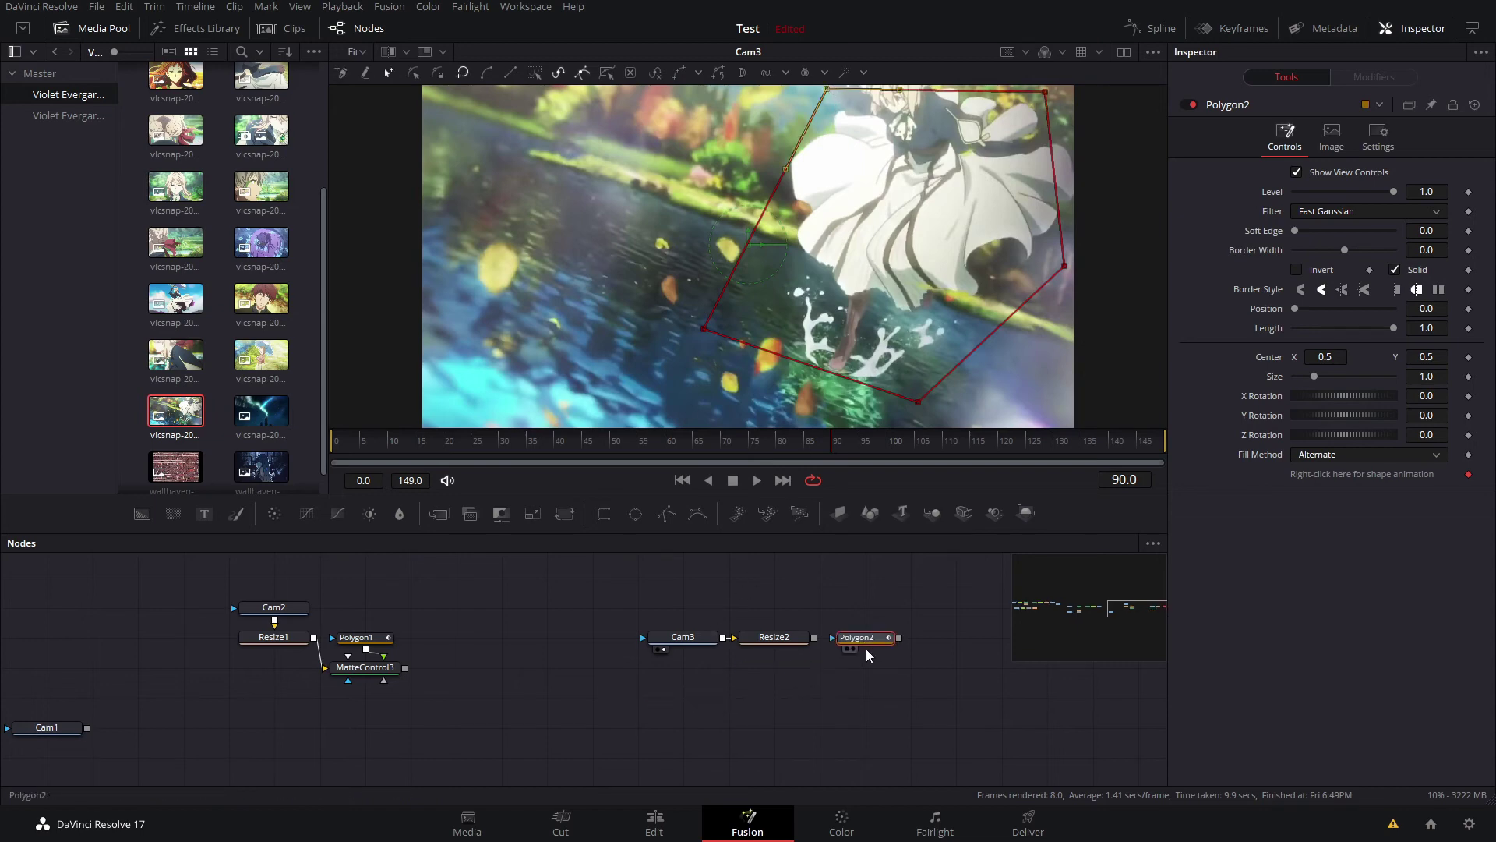
key(shift+space)
text(matte)
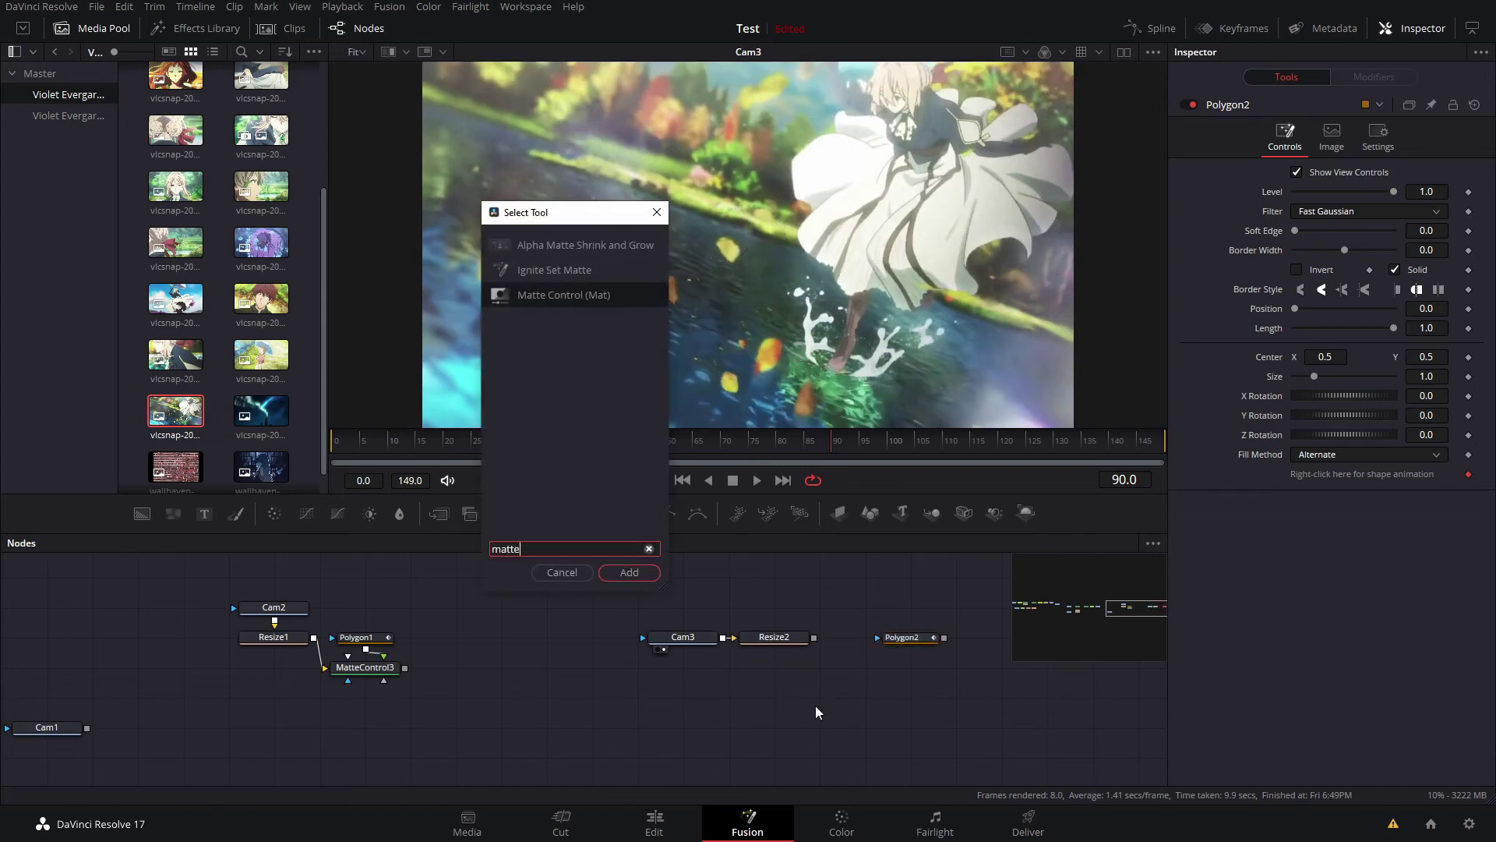
key(Return)
drag(803, 686, 815, 638)
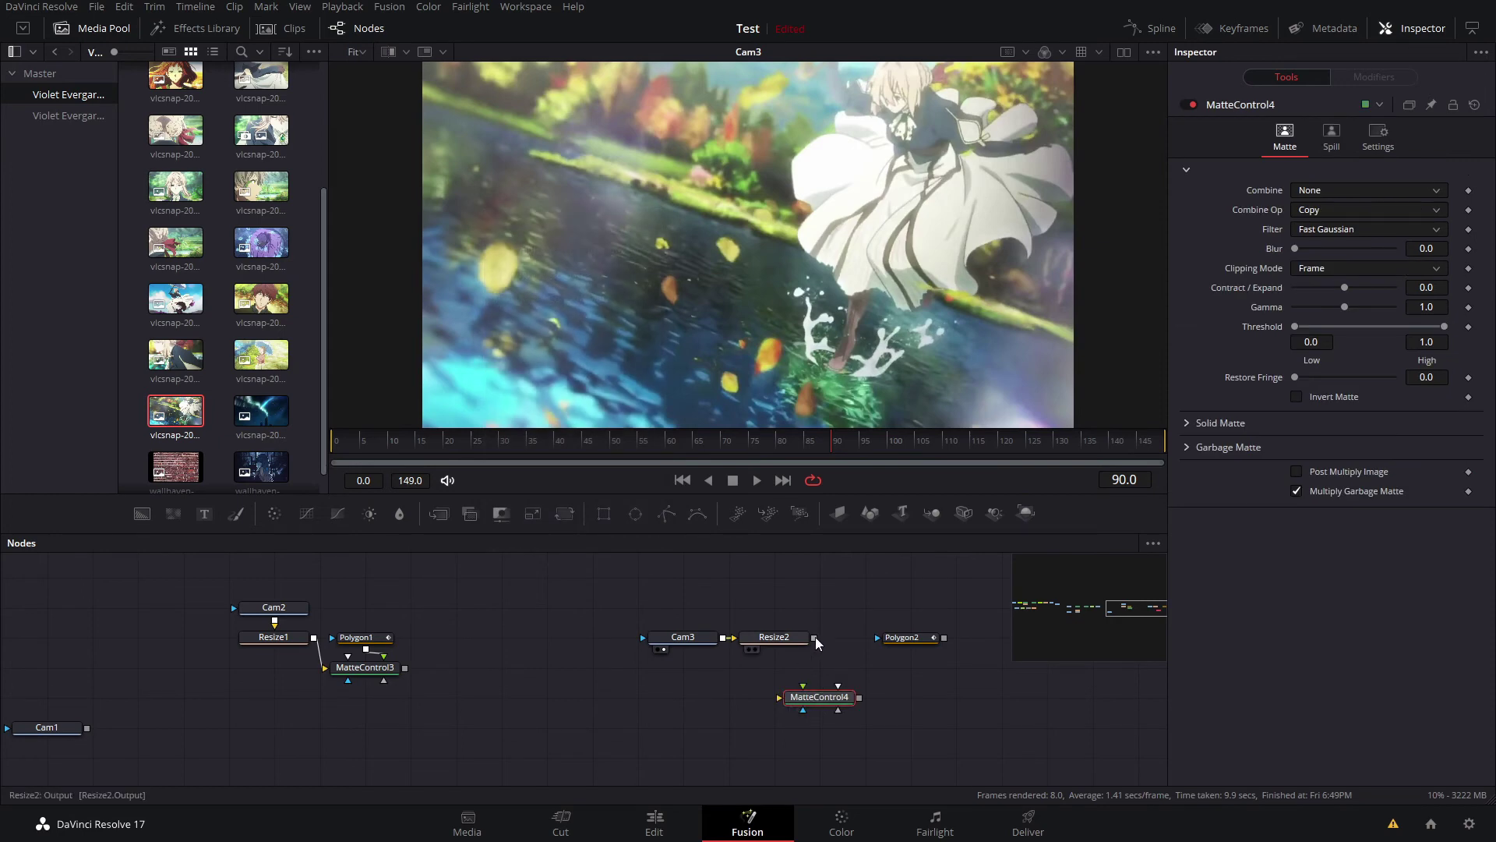
drag(944, 637, 846, 706)
click(881, 777)
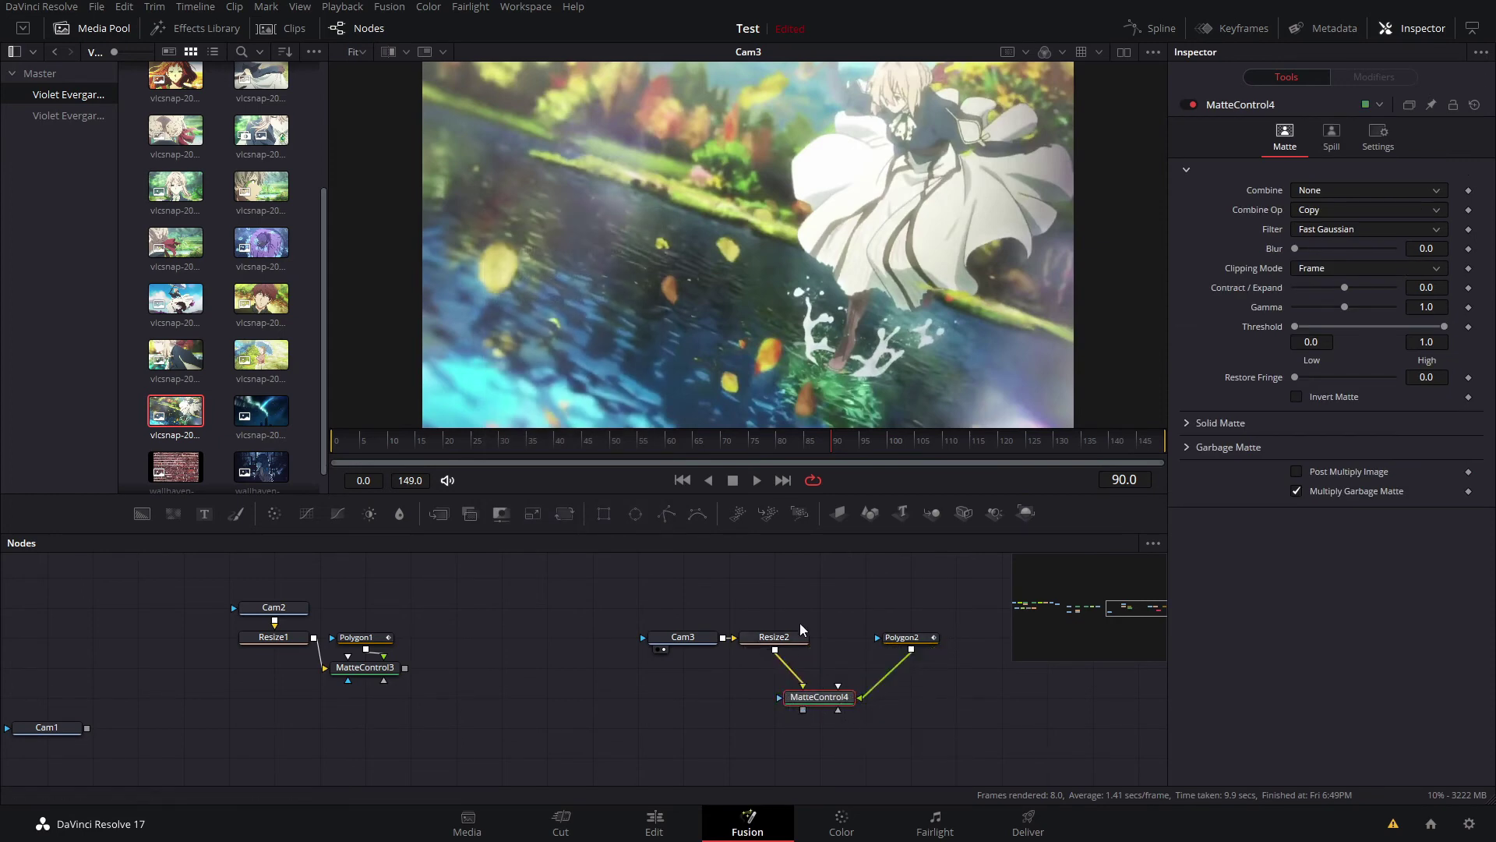
drag(811, 616, 620, 646)
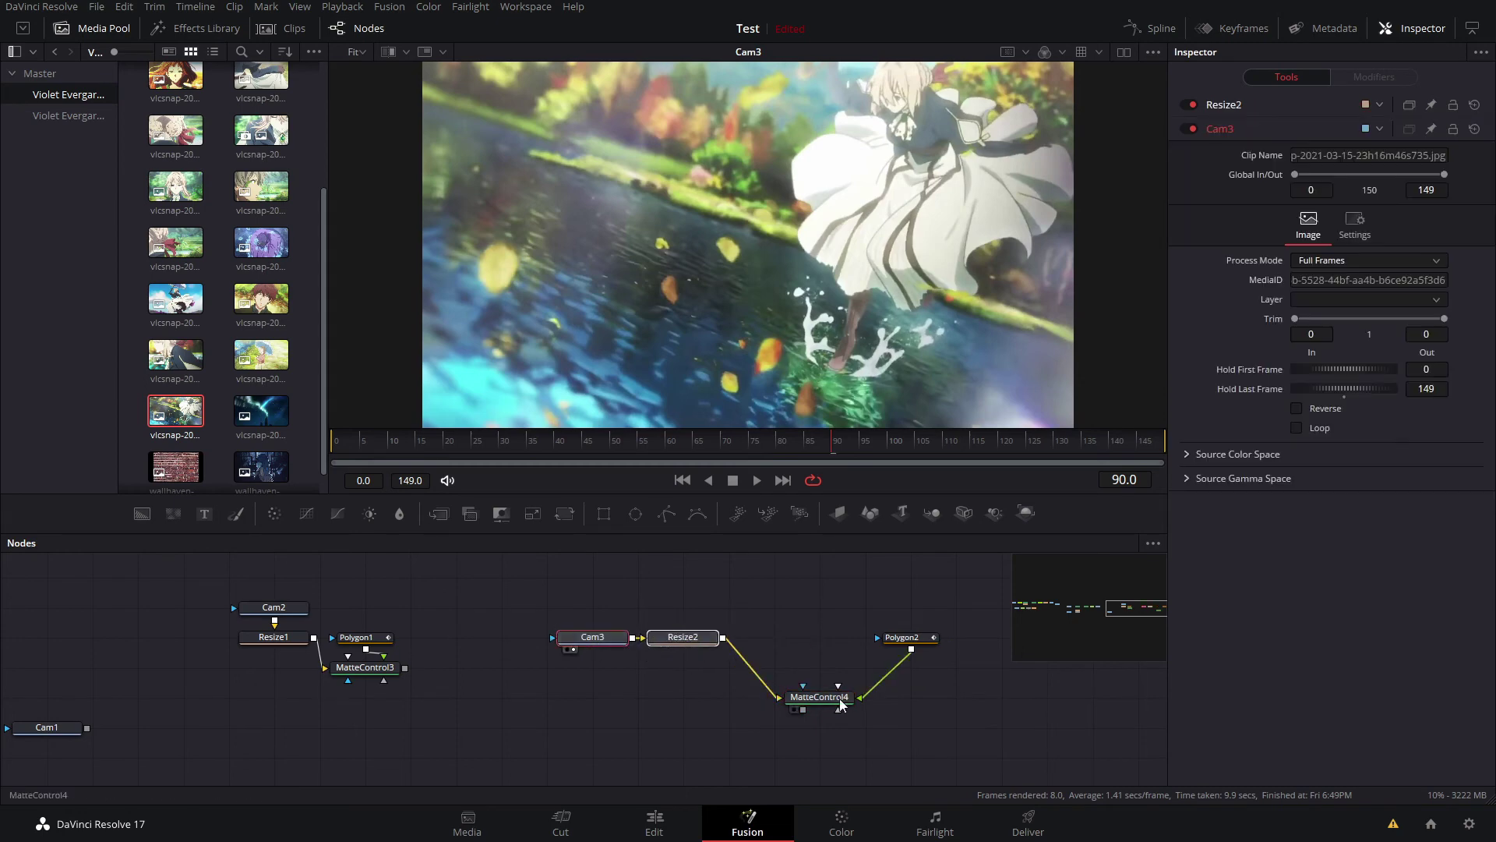
Arrange Cam3, Resize2, MatteControl4 and Polygon2 into a compact group and move the group close to the Cam2 nodes
drag(839, 699, 711, 703)
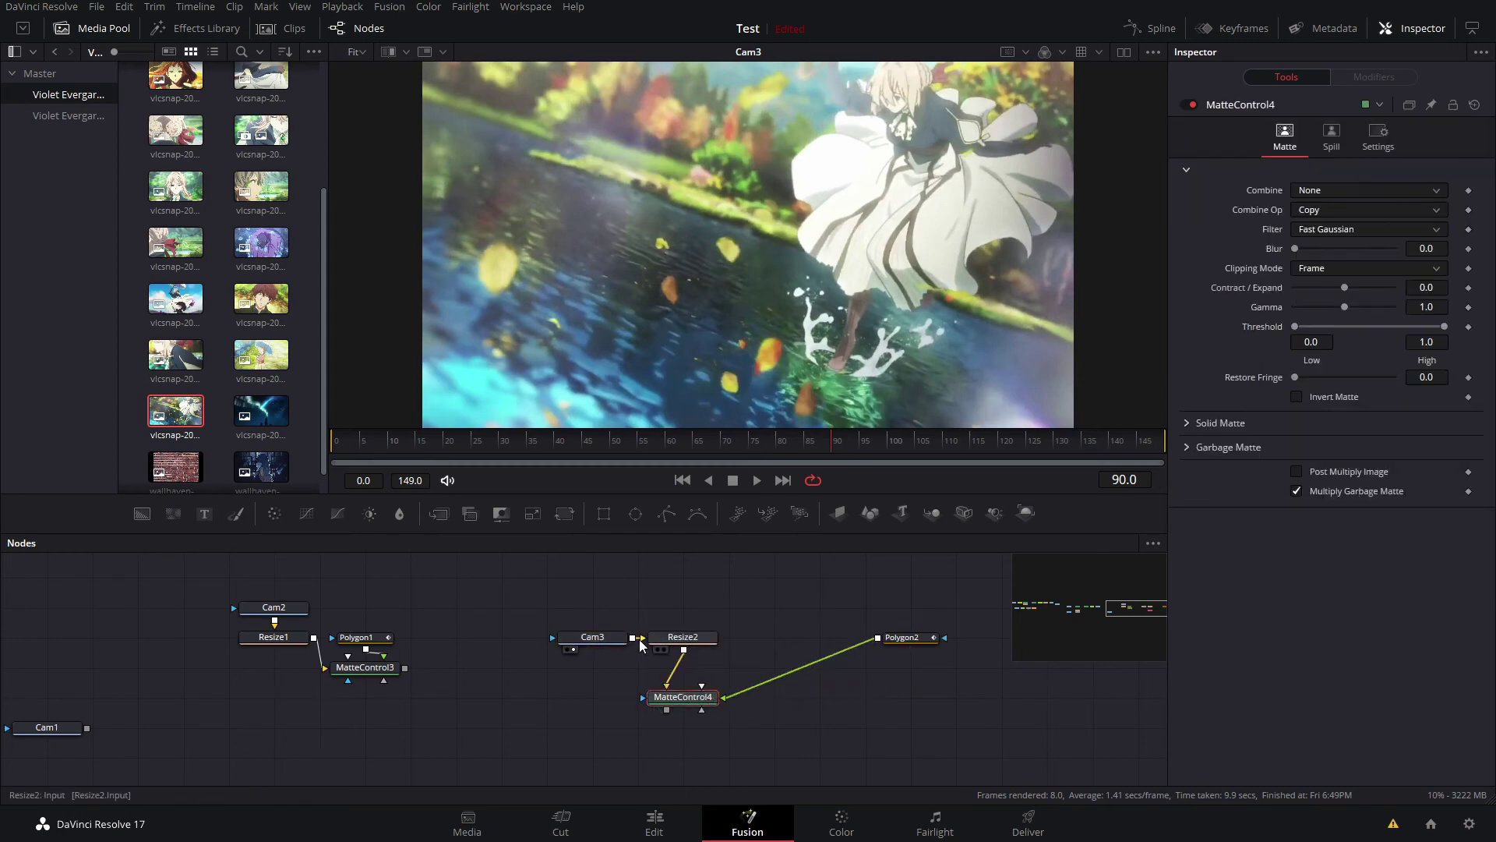
drag(612, 649, 703, 619)
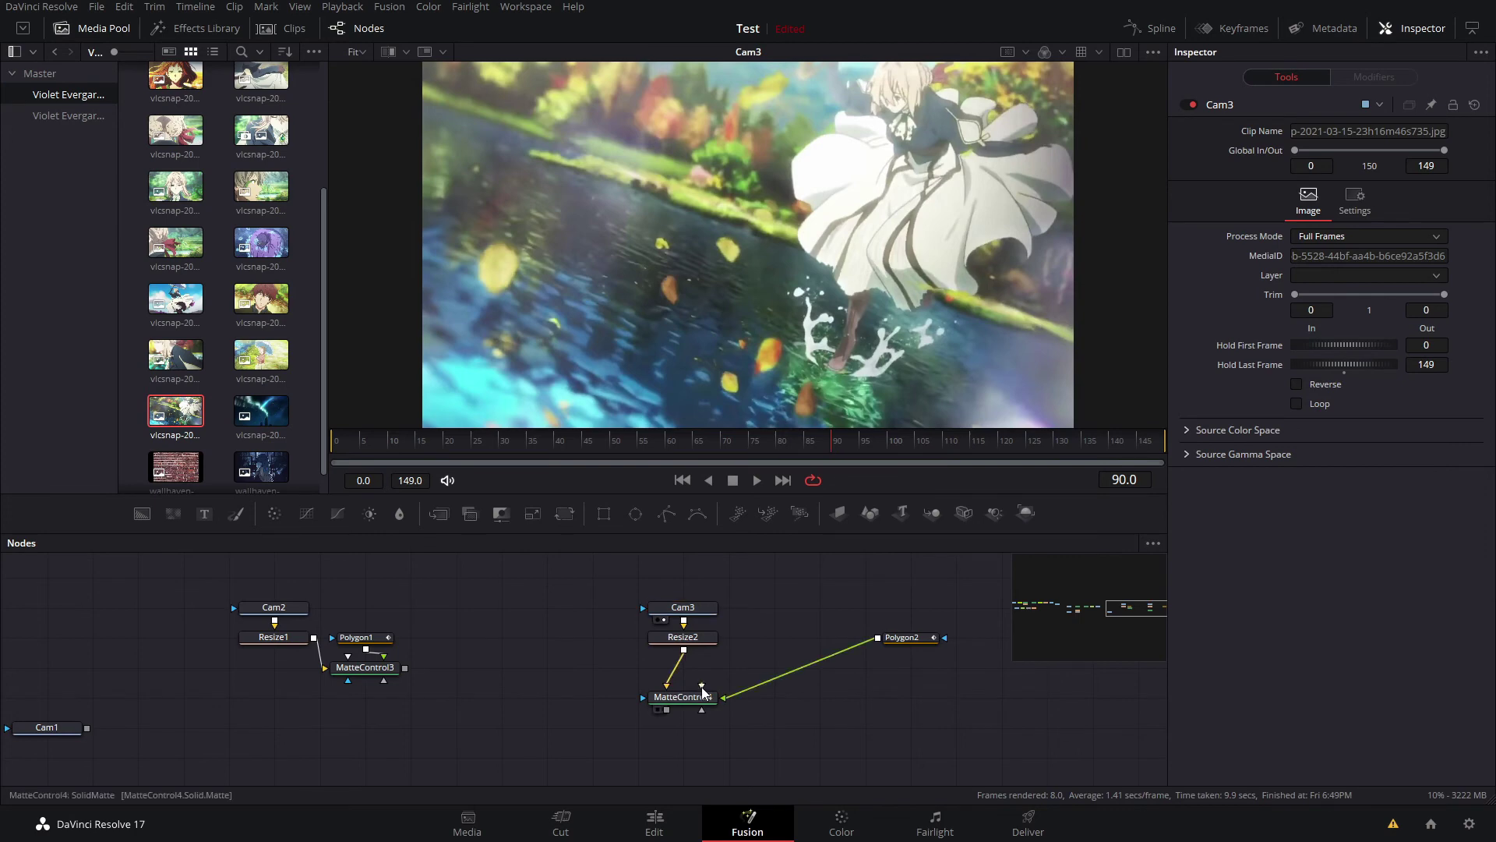
drag(686, 697, 686, 668)
drag(905, 649, 772, 680)
drag(853, 583, 662, 705)
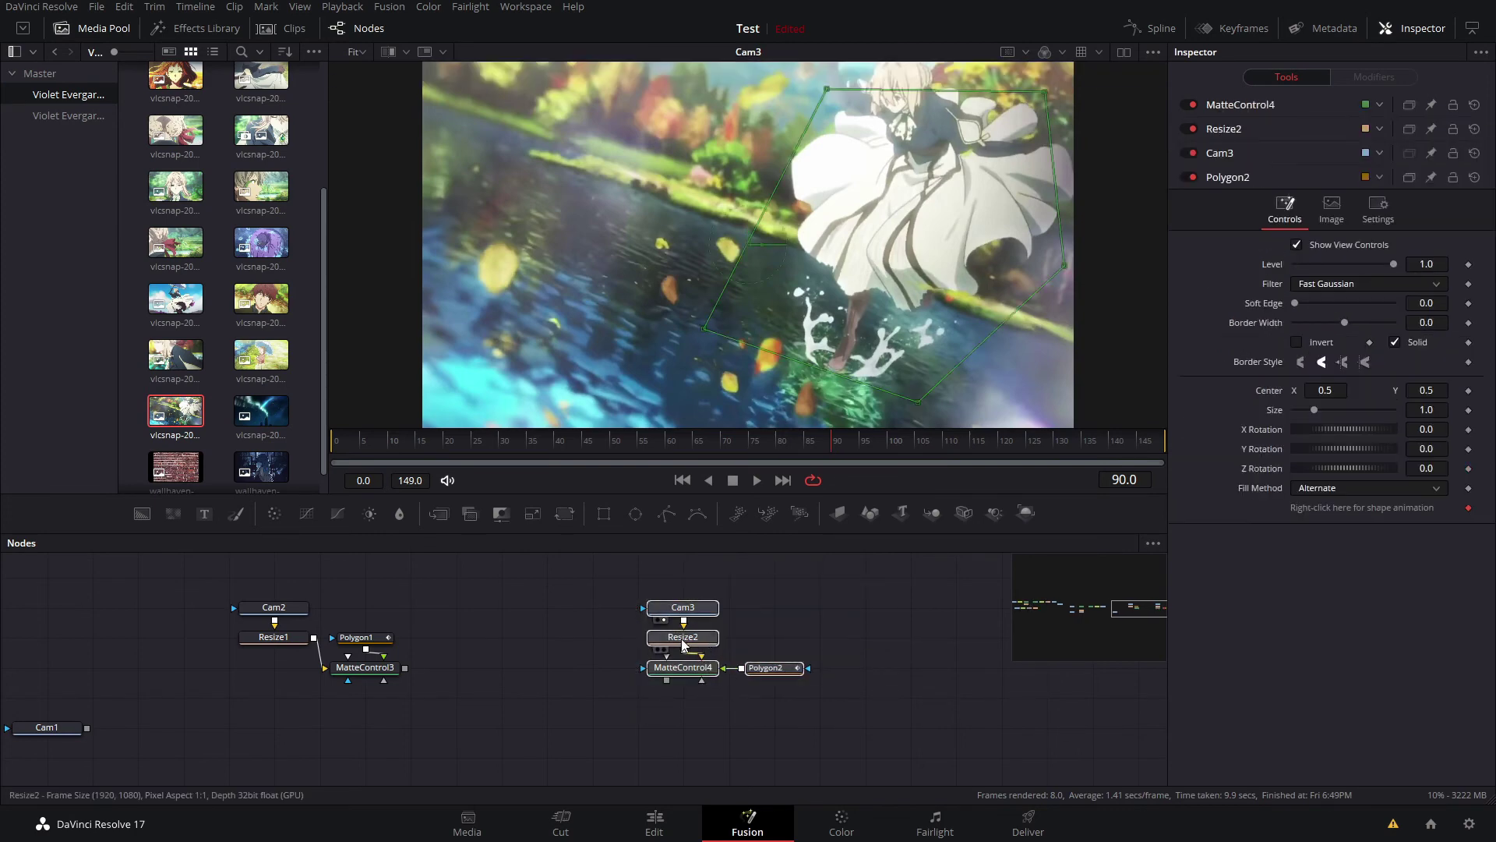
drag(684, 646, 548, 647)
Show MatteControl4 in the viewer, set its Combine to Combine Alpha and enable Post Multiply Image
click(555, 667)
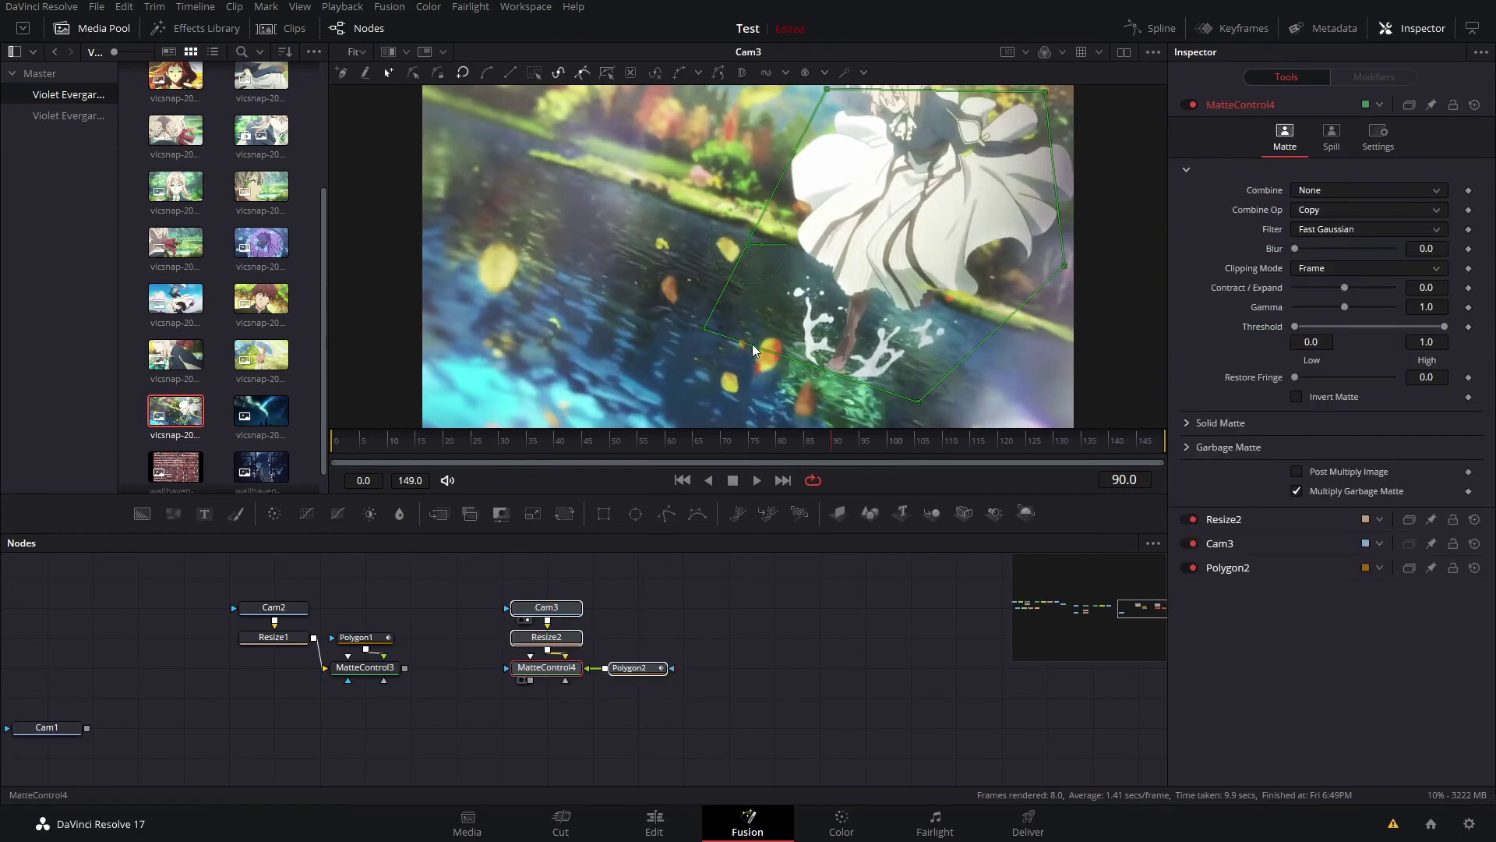
click(1336, 190)
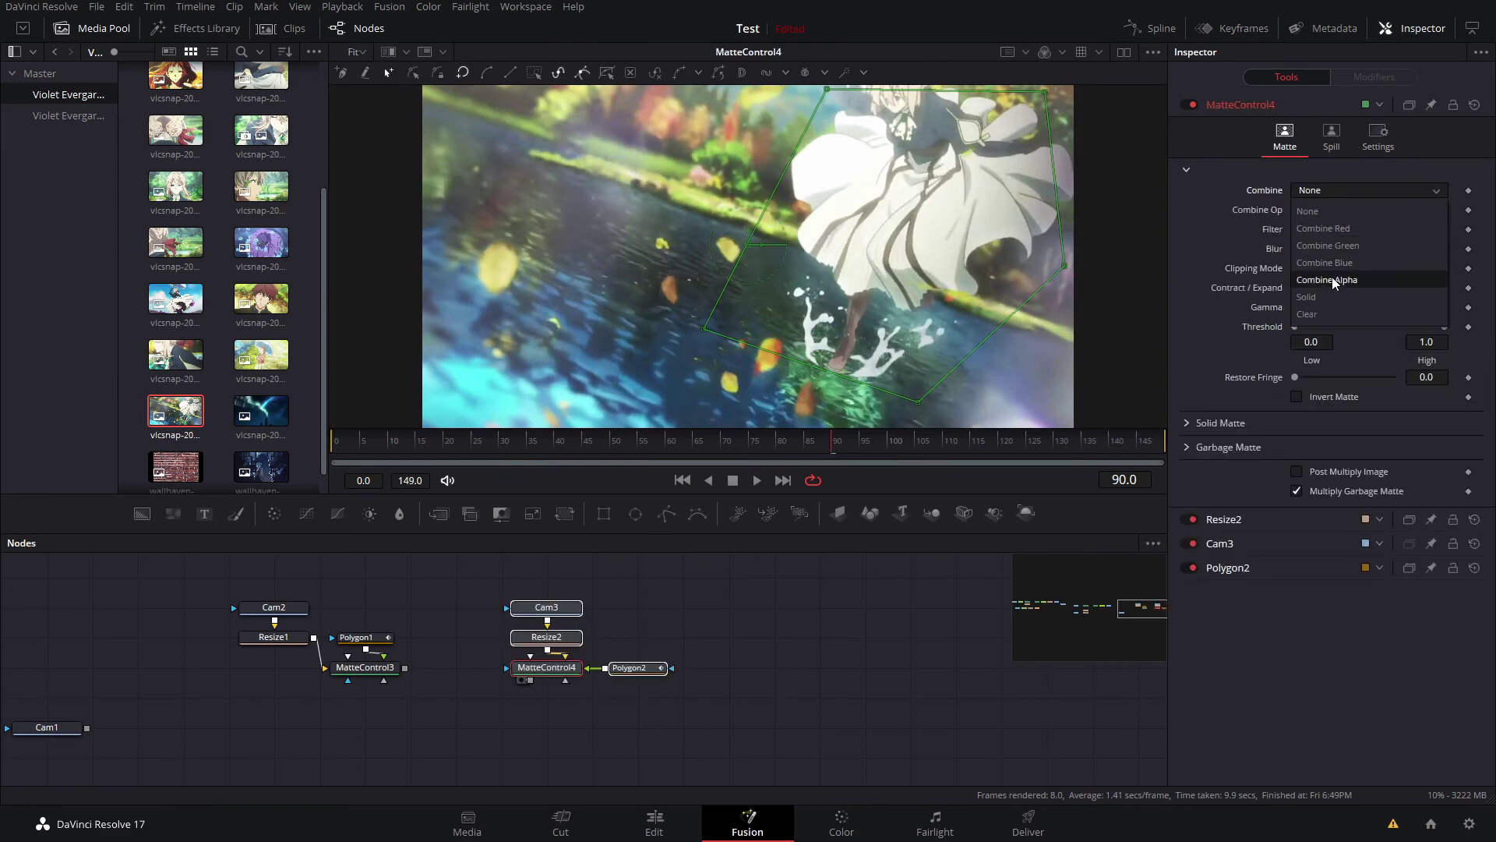
click(1335, 268)
click(1308, 473)
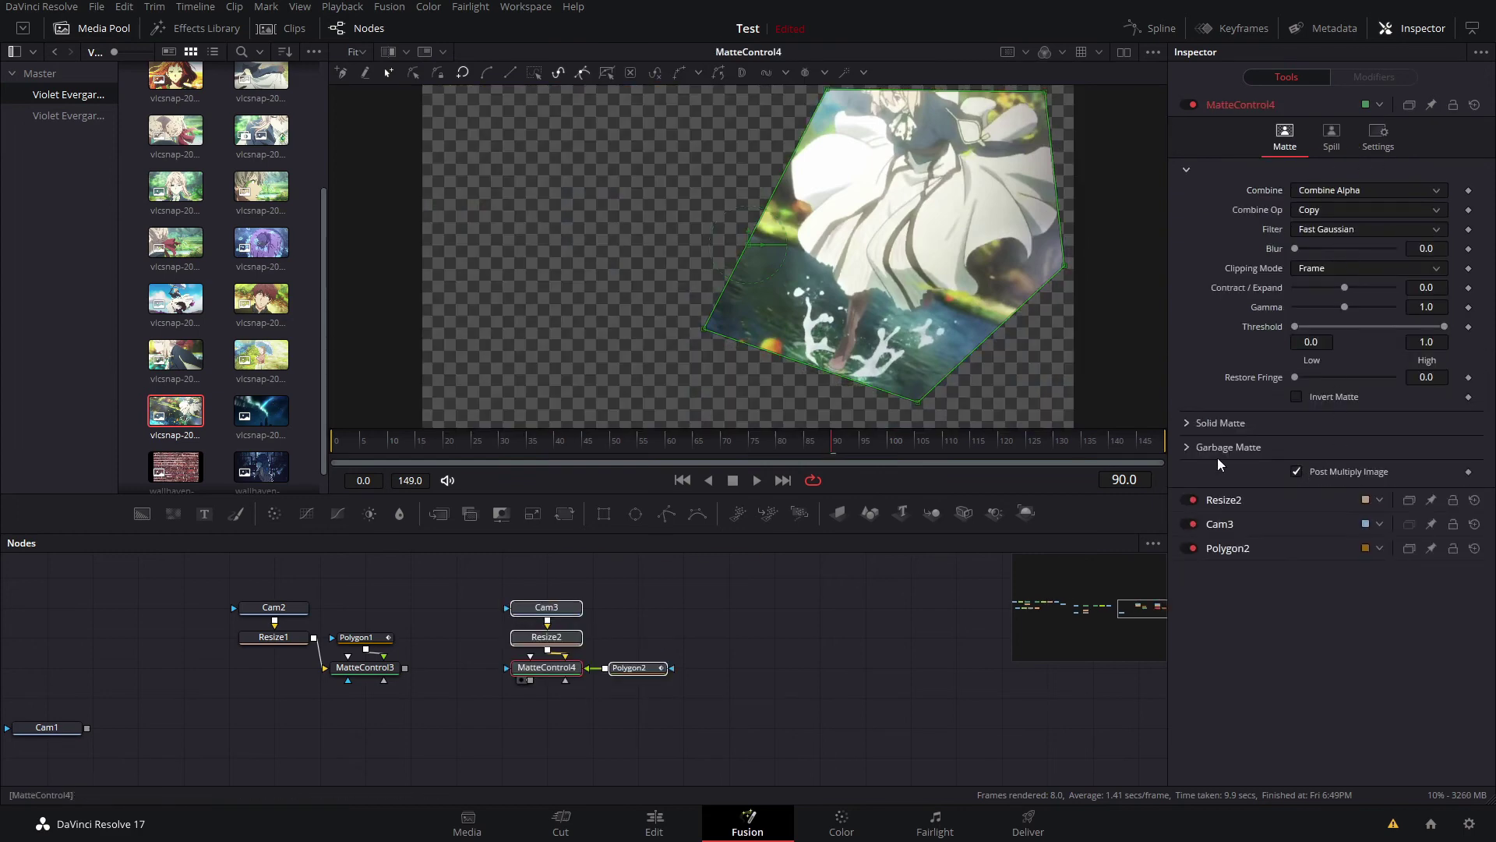
drag(474, 704, 529, 710)
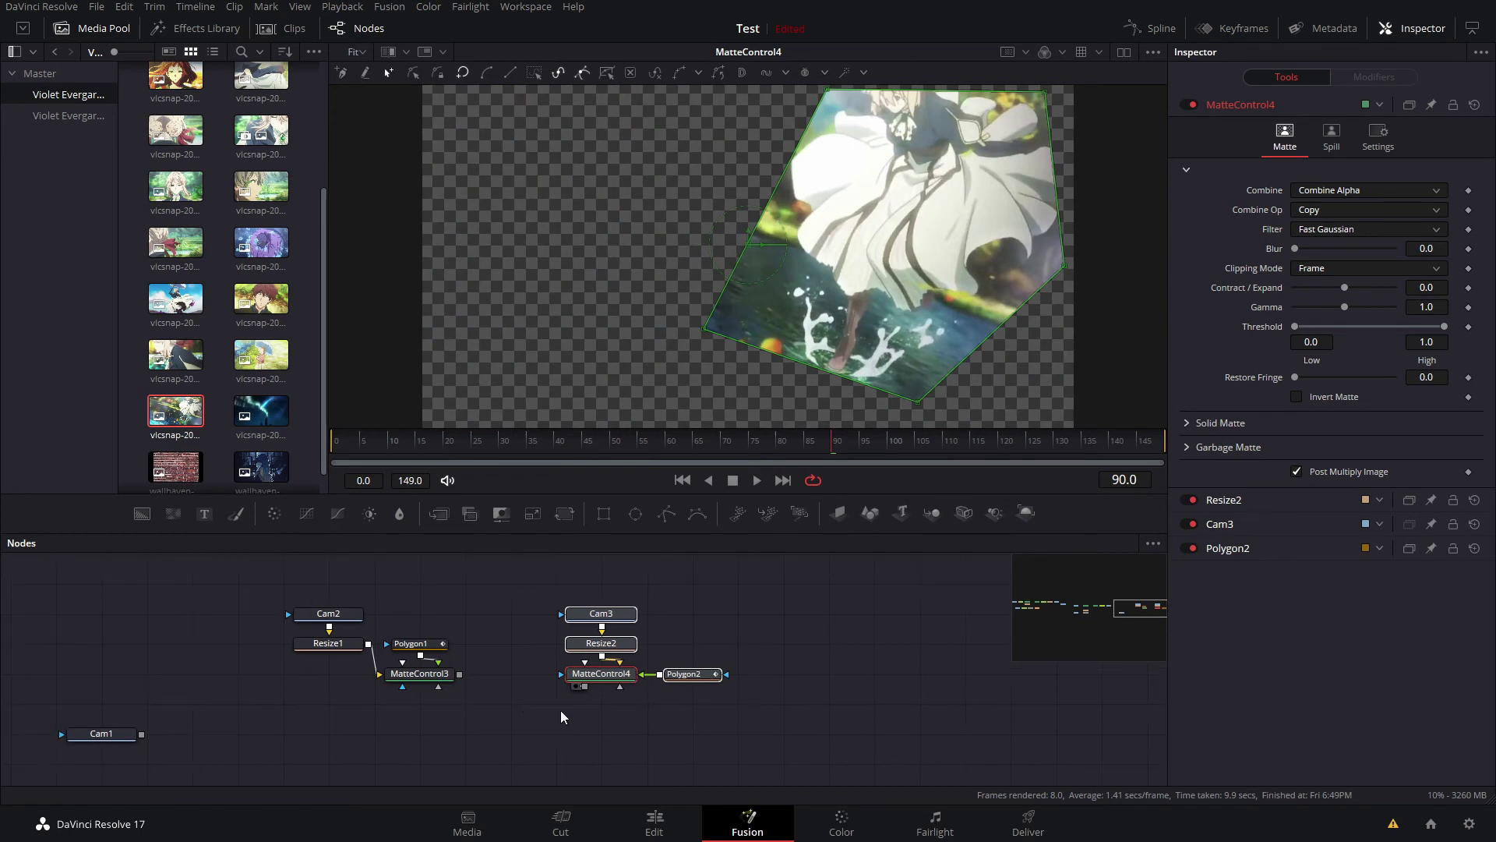
Set the Output Size of both Polygon2 and Polygon1 to Custom
click(688, 674)
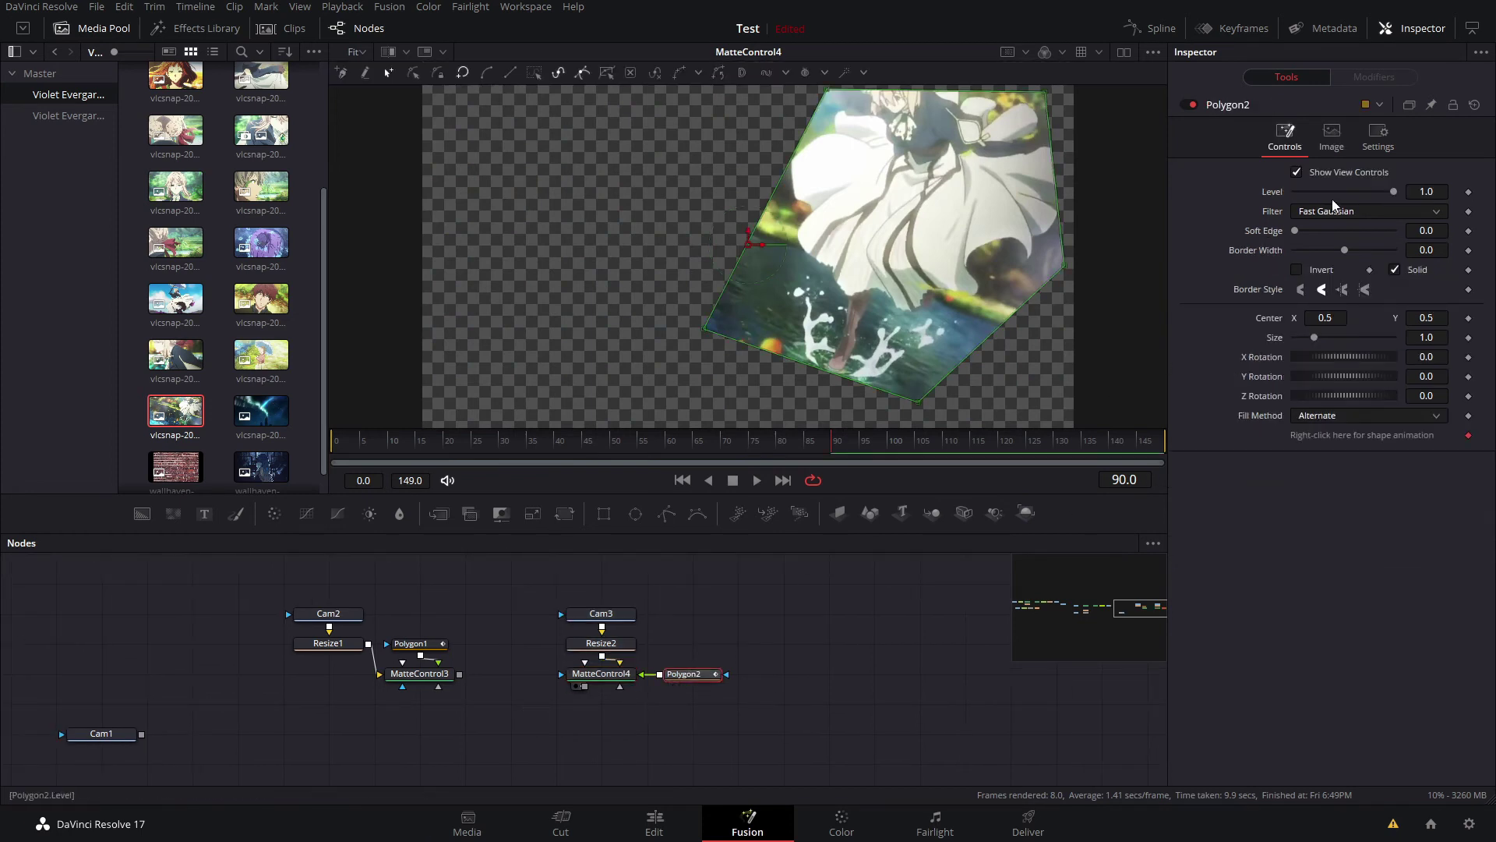
click(1332, 147)
click(1379, 172)
click(1358, 211)
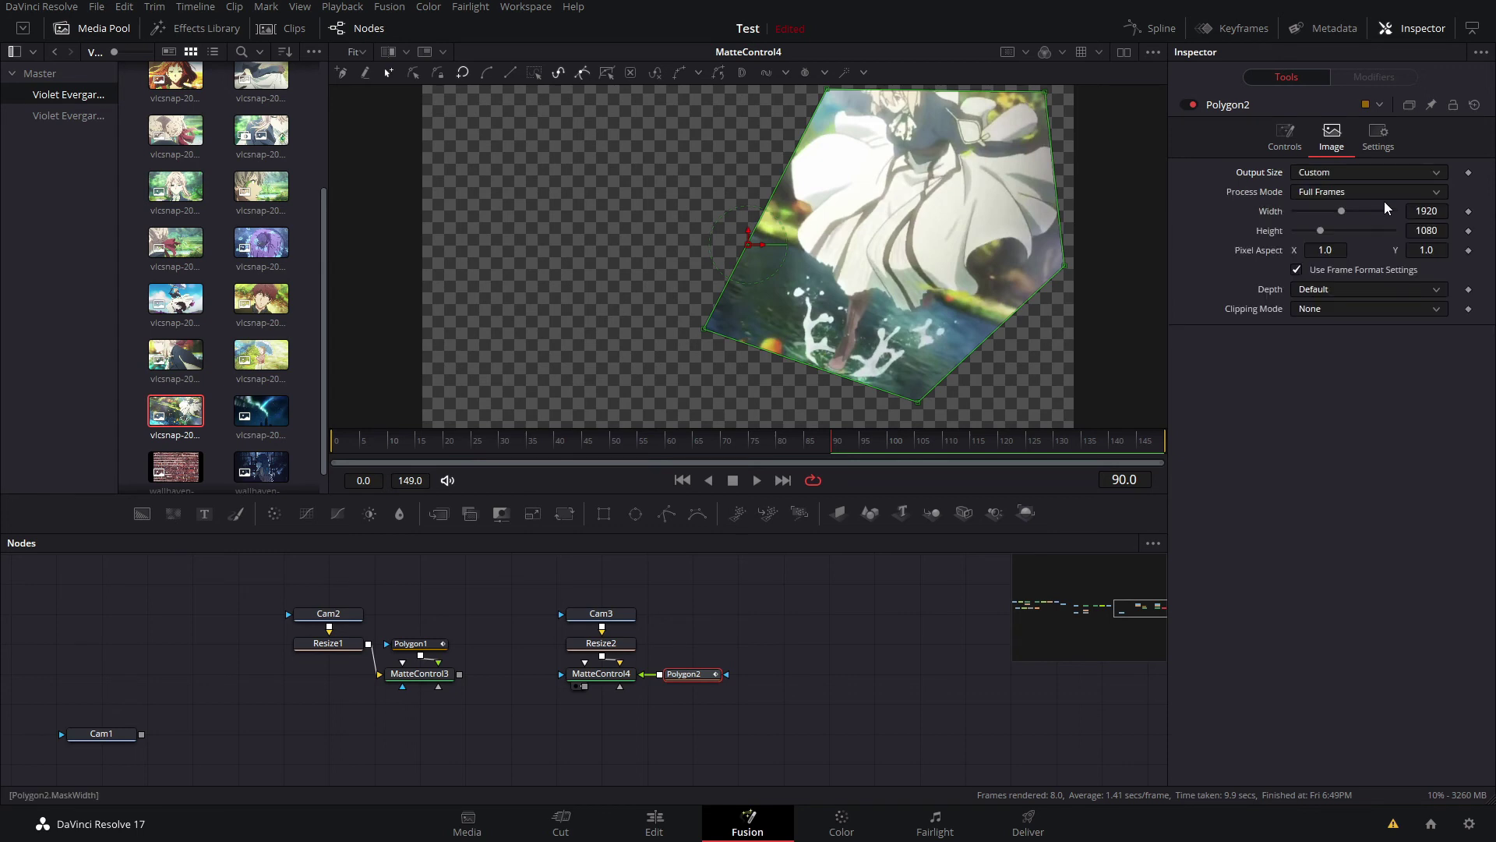
click(411, 642)
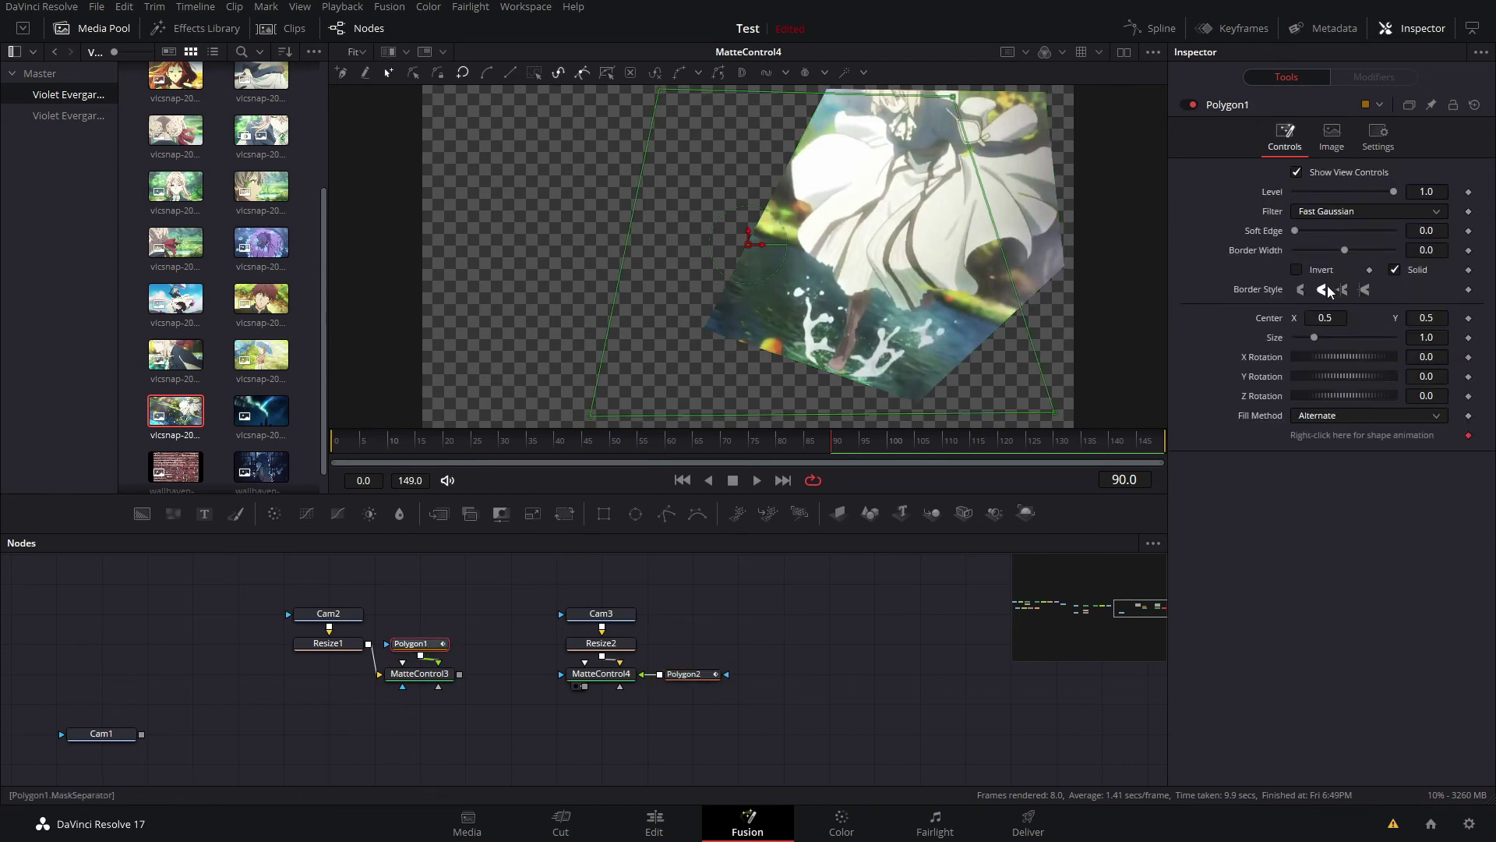
click(1329, 148)
click(1393, 173)
click(1392, 207)
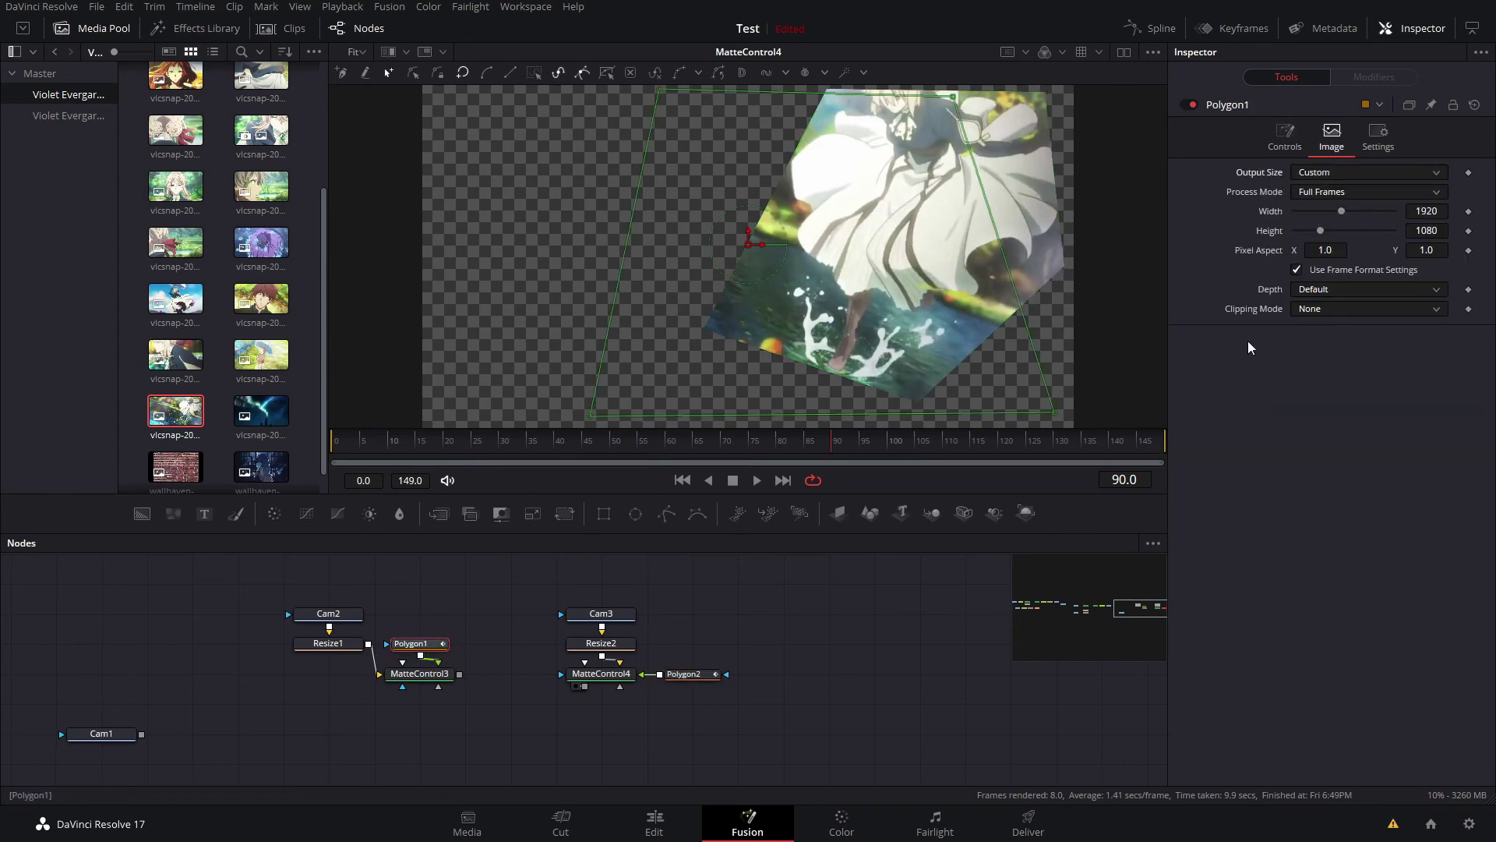
Move the Polygon2 node up level with Resize2 and clear the selection
drag(597, 721, 667, 661)
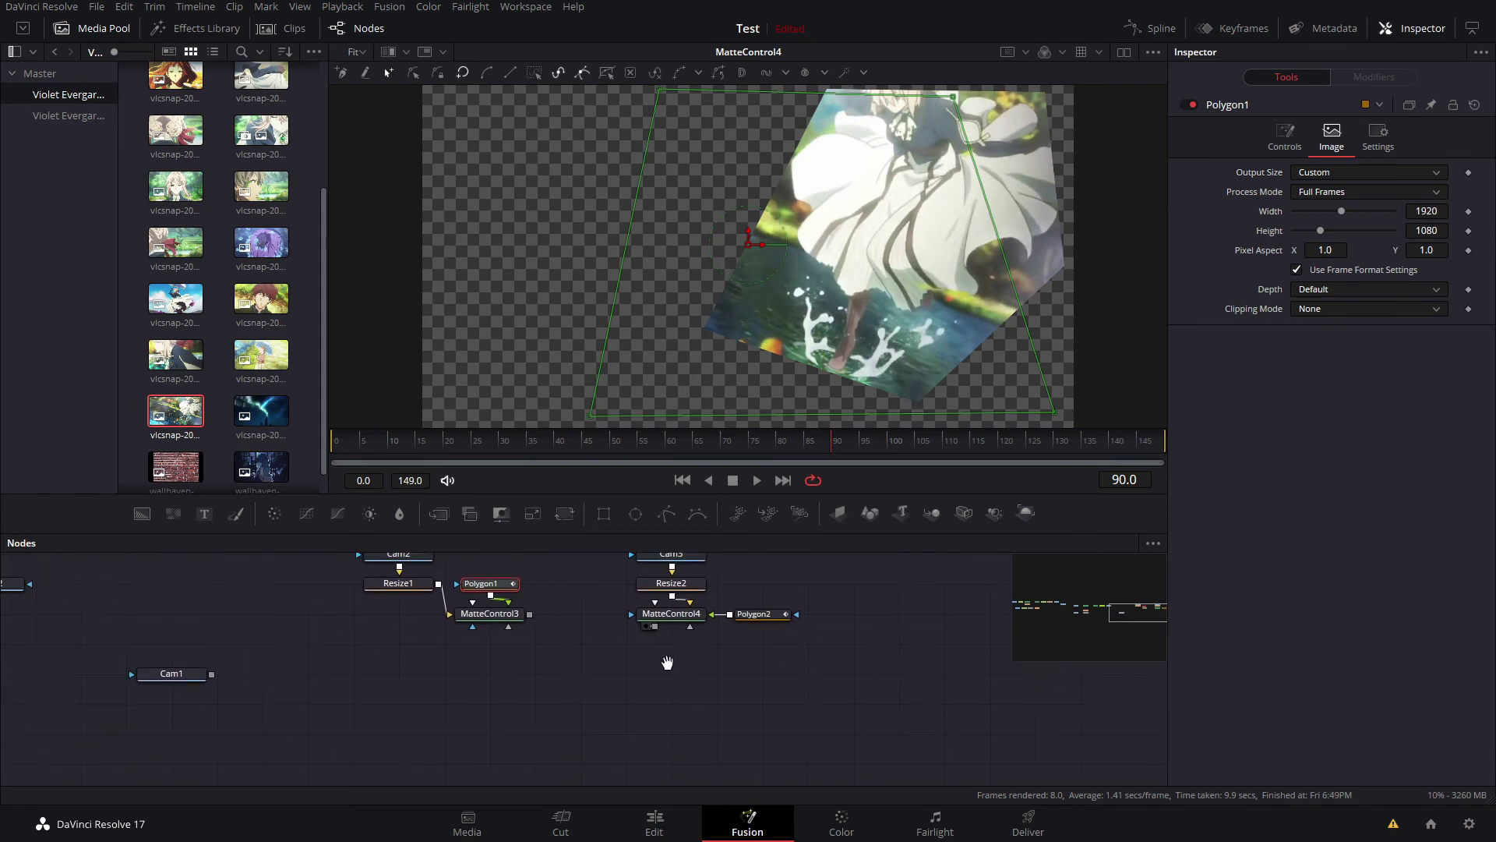
drag(752, 607, 751, 590)
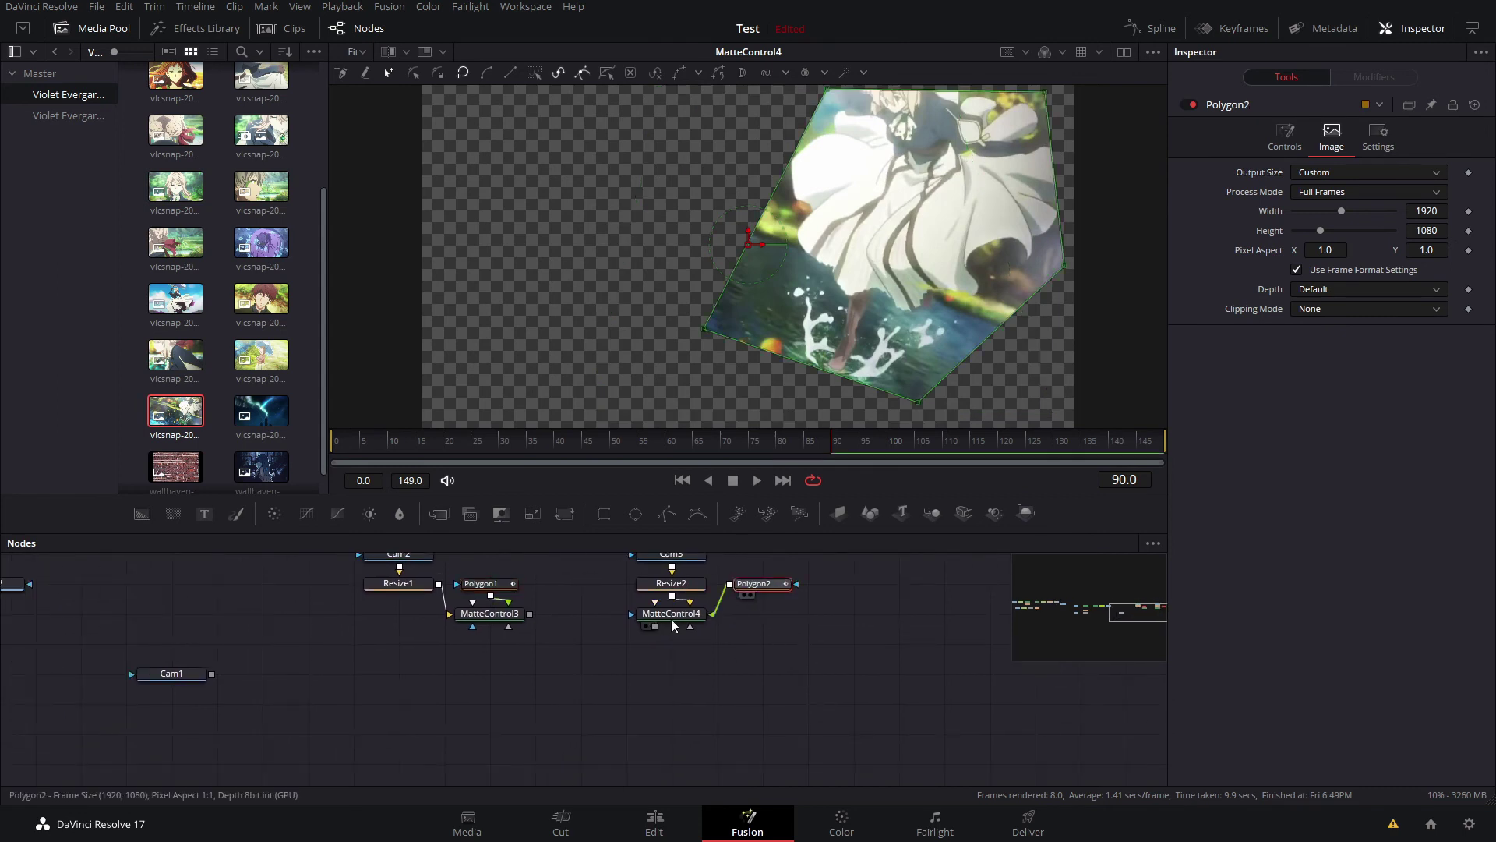
drag(542, 675, 563, 711)
click(563, 710)
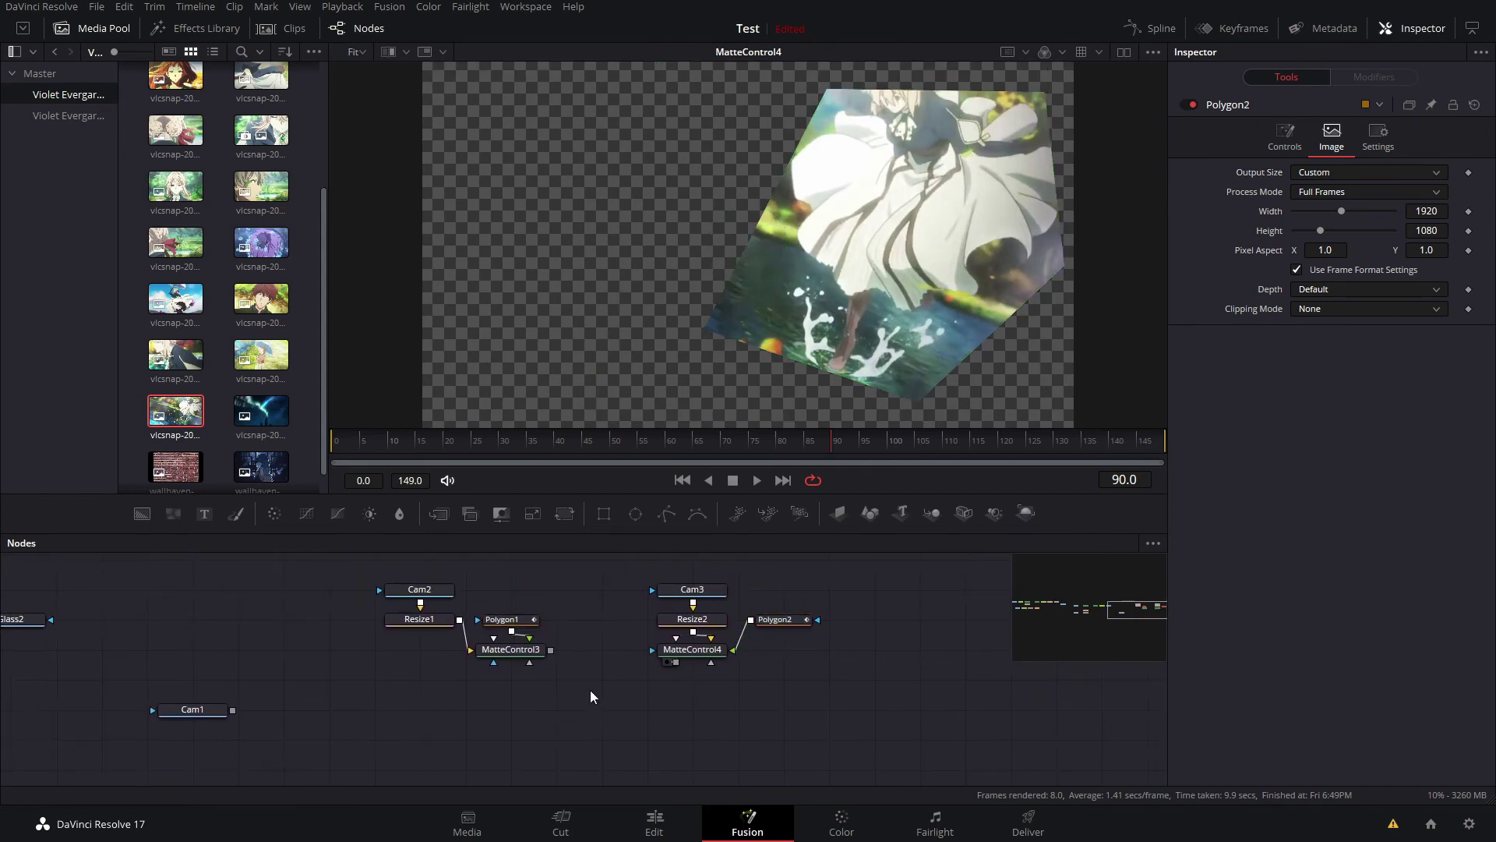
Add a DVE node after MatteControl3 and place it directly below that node
click(524, 653)
key(shift+space)
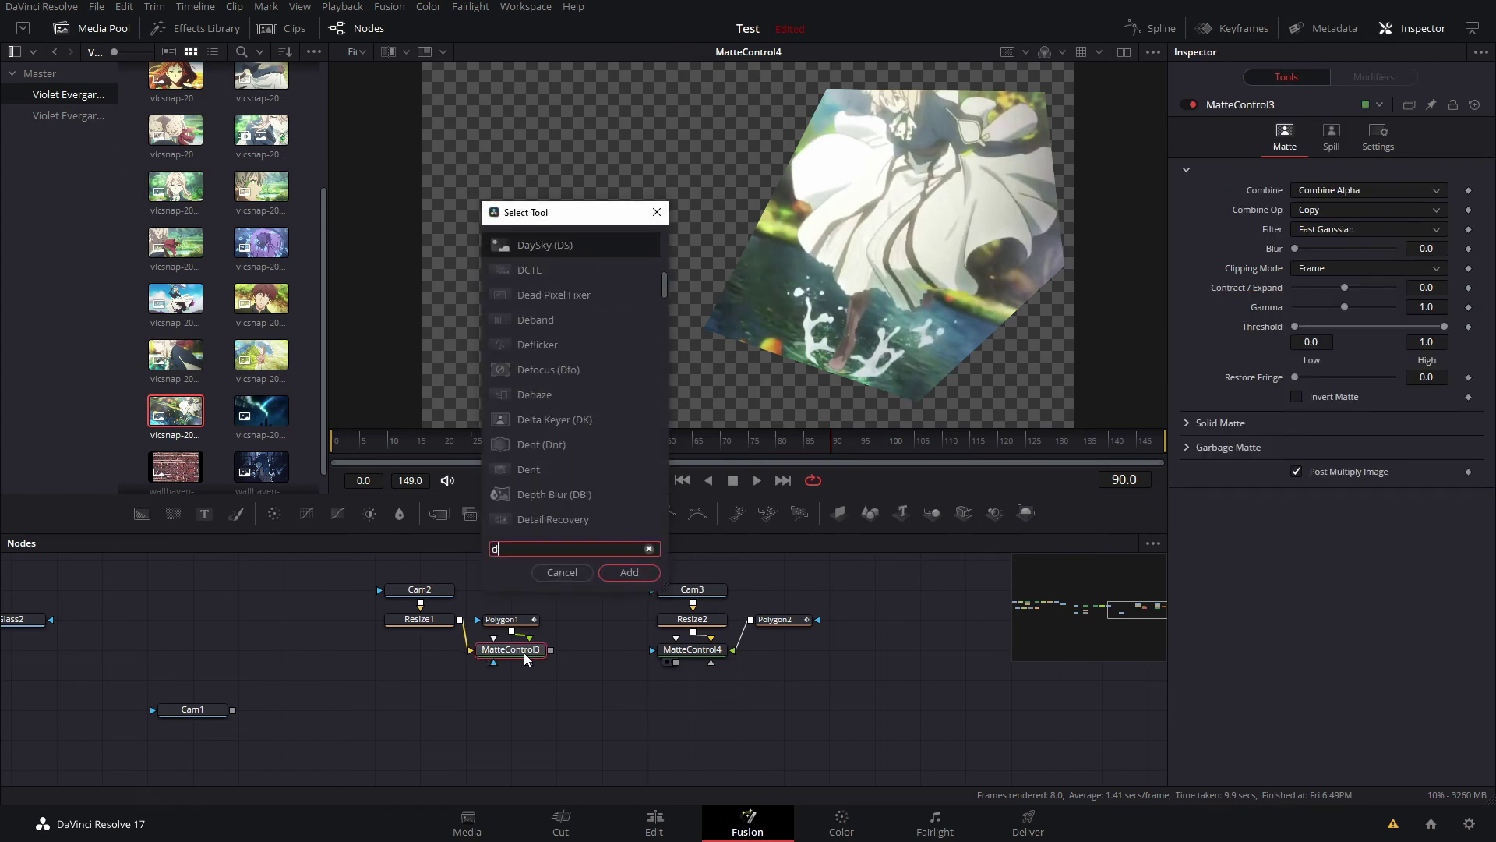
text(dve)
key(Return)
drag(602, 650, 510, 678)
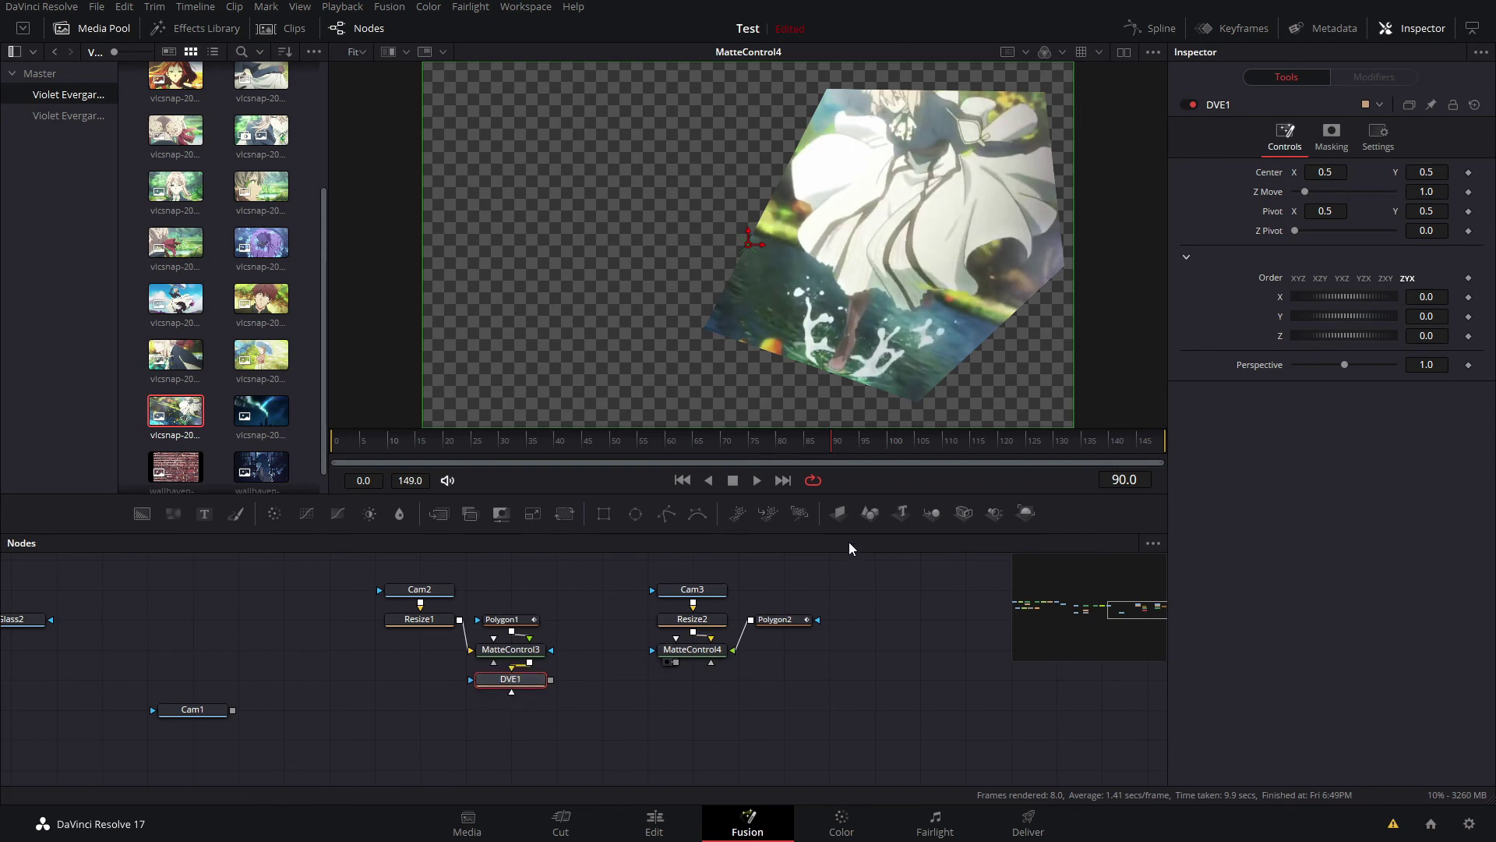
Show DVE1 in the viewer and transform it: Z Move 3, center about 0.24, 0.60, rotation about 57.3 in Y and 20.9 in Z
click(1377, 141)
click(1284, 136)
click(1422, 190)
text(3)
key(Tab)
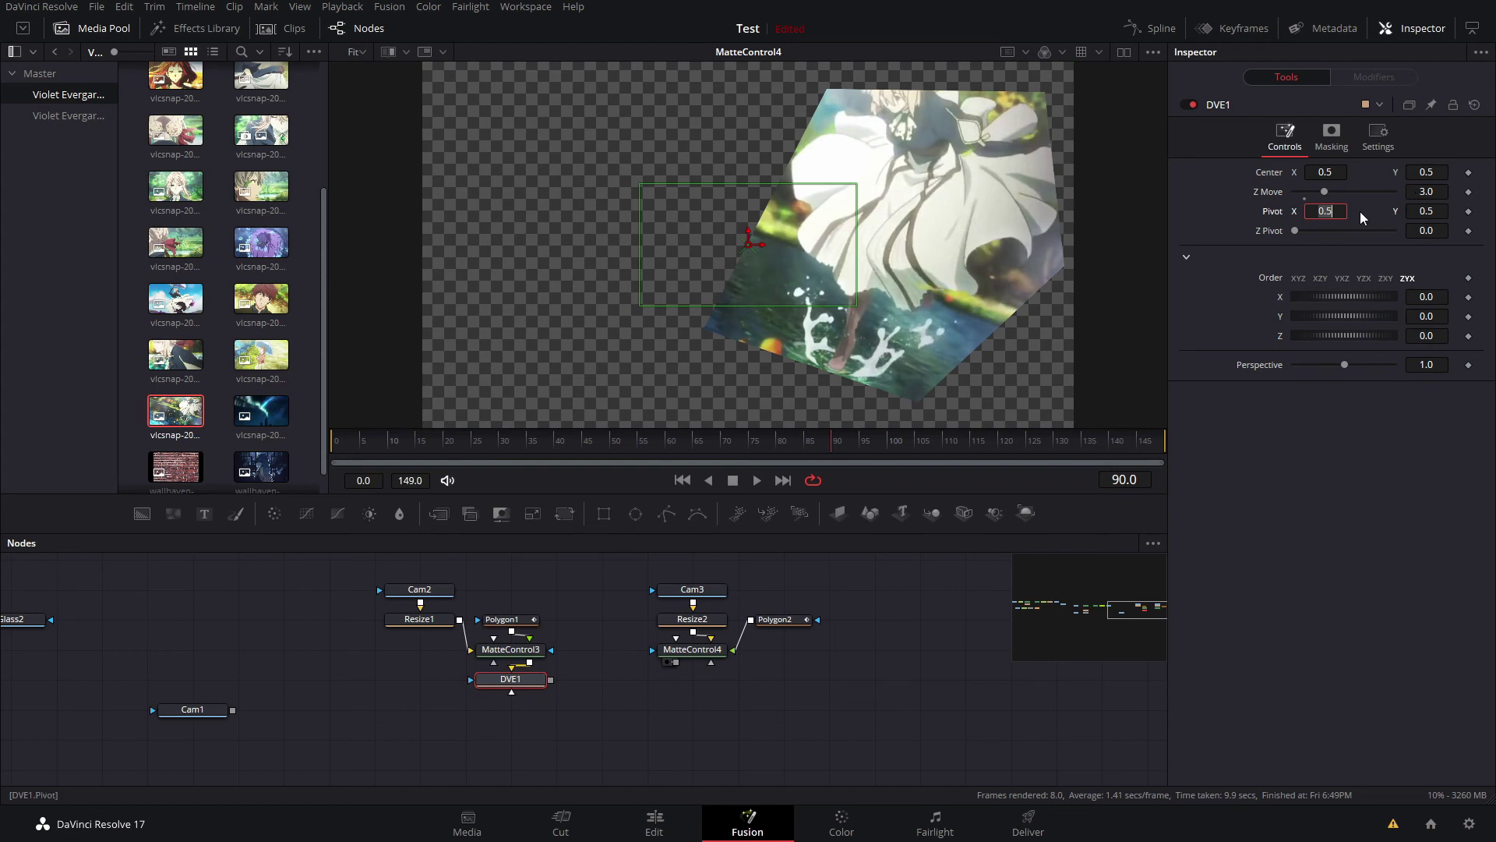
click(489, 691)
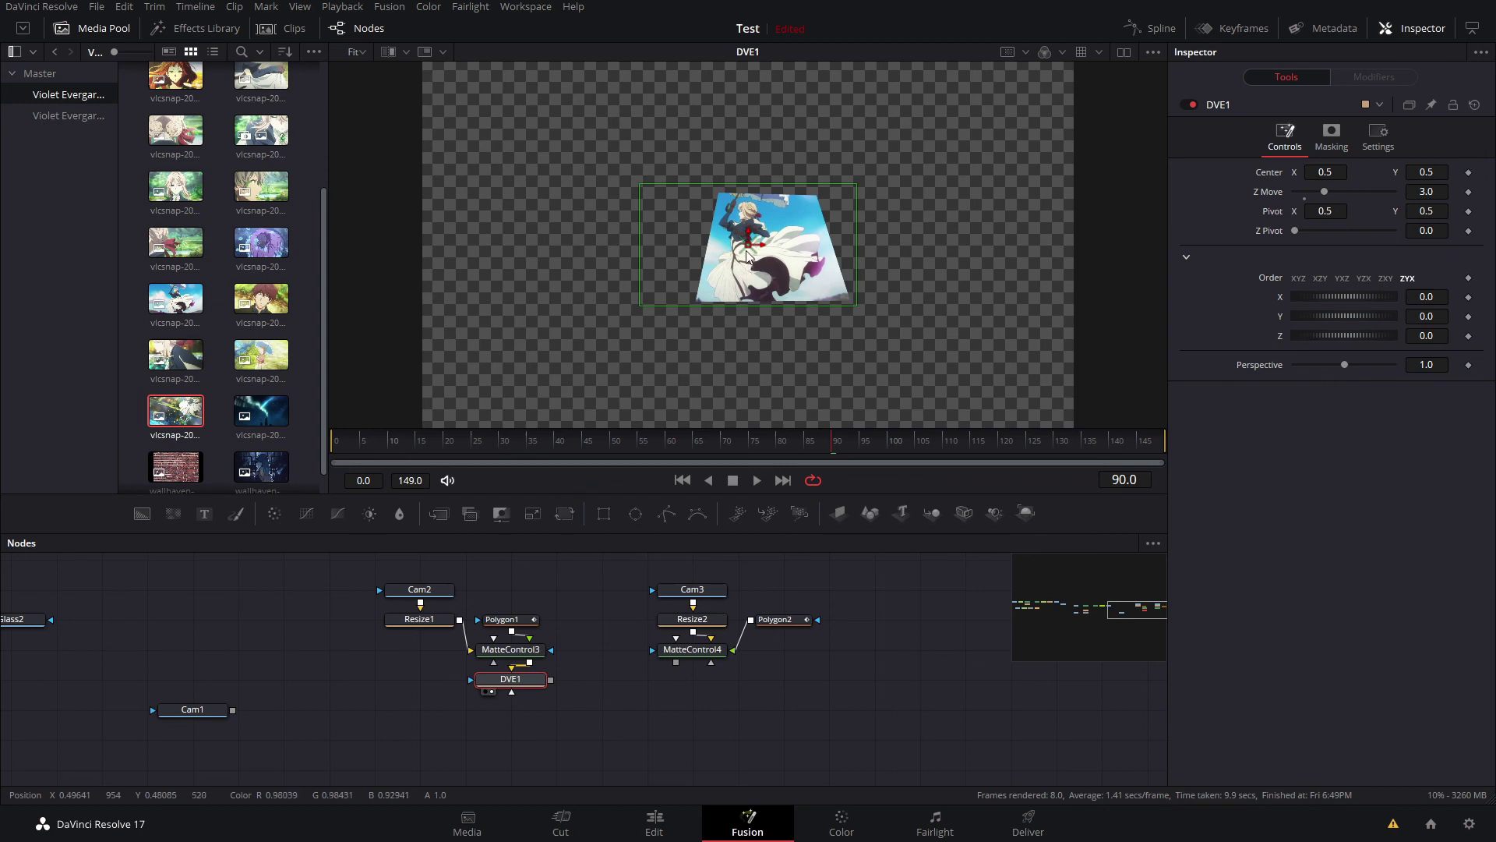
drag(746, 248, 577, 209)
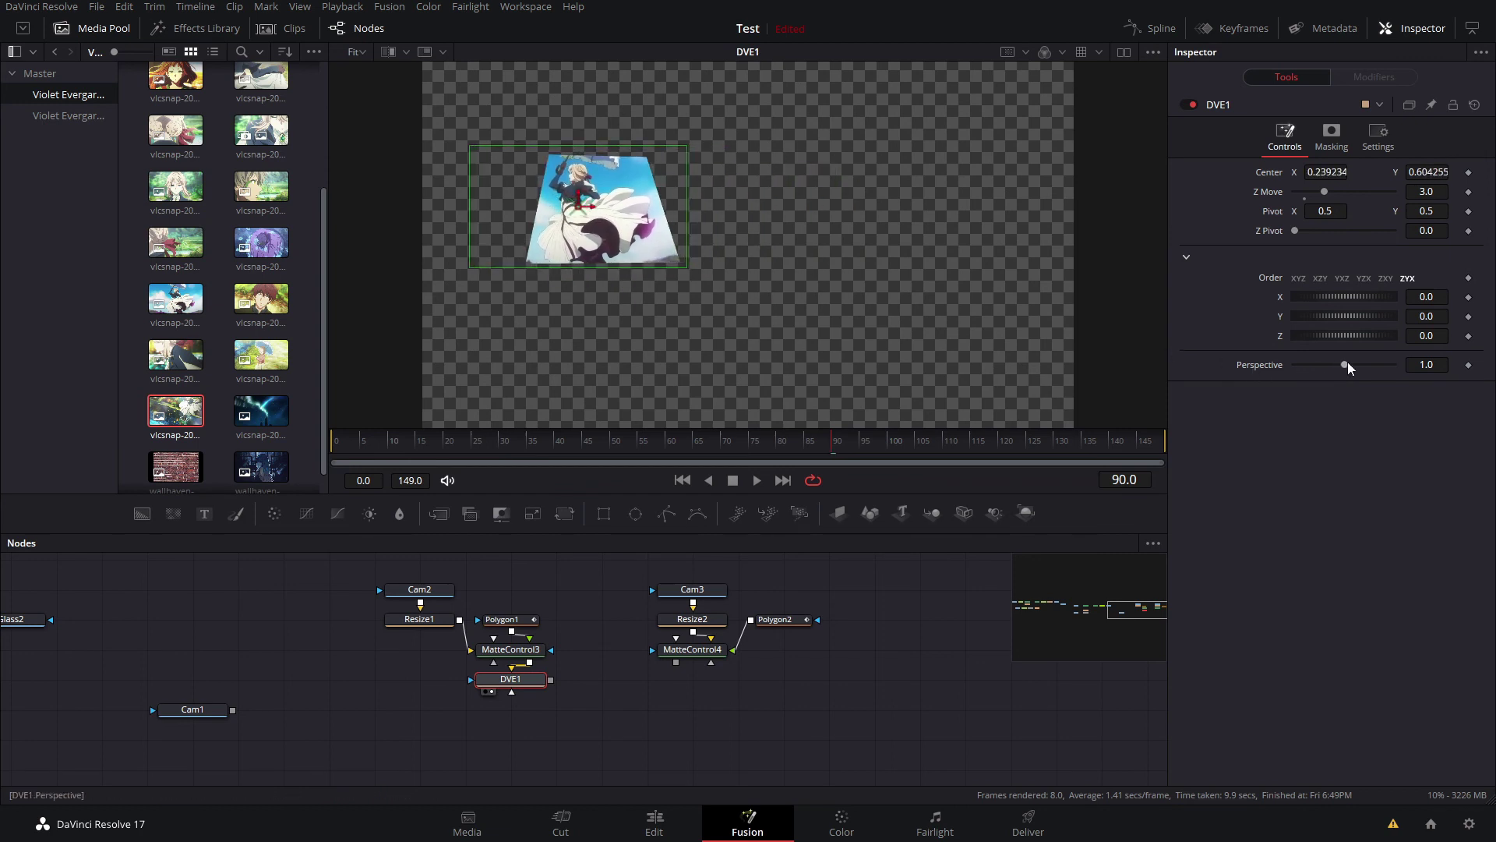
mouse_move(1354, 340)
mouse_down()
mouse_move(1351, 315)
mouse_move(1387, 326)
mouse_move(1375, 330)
mouse_up()
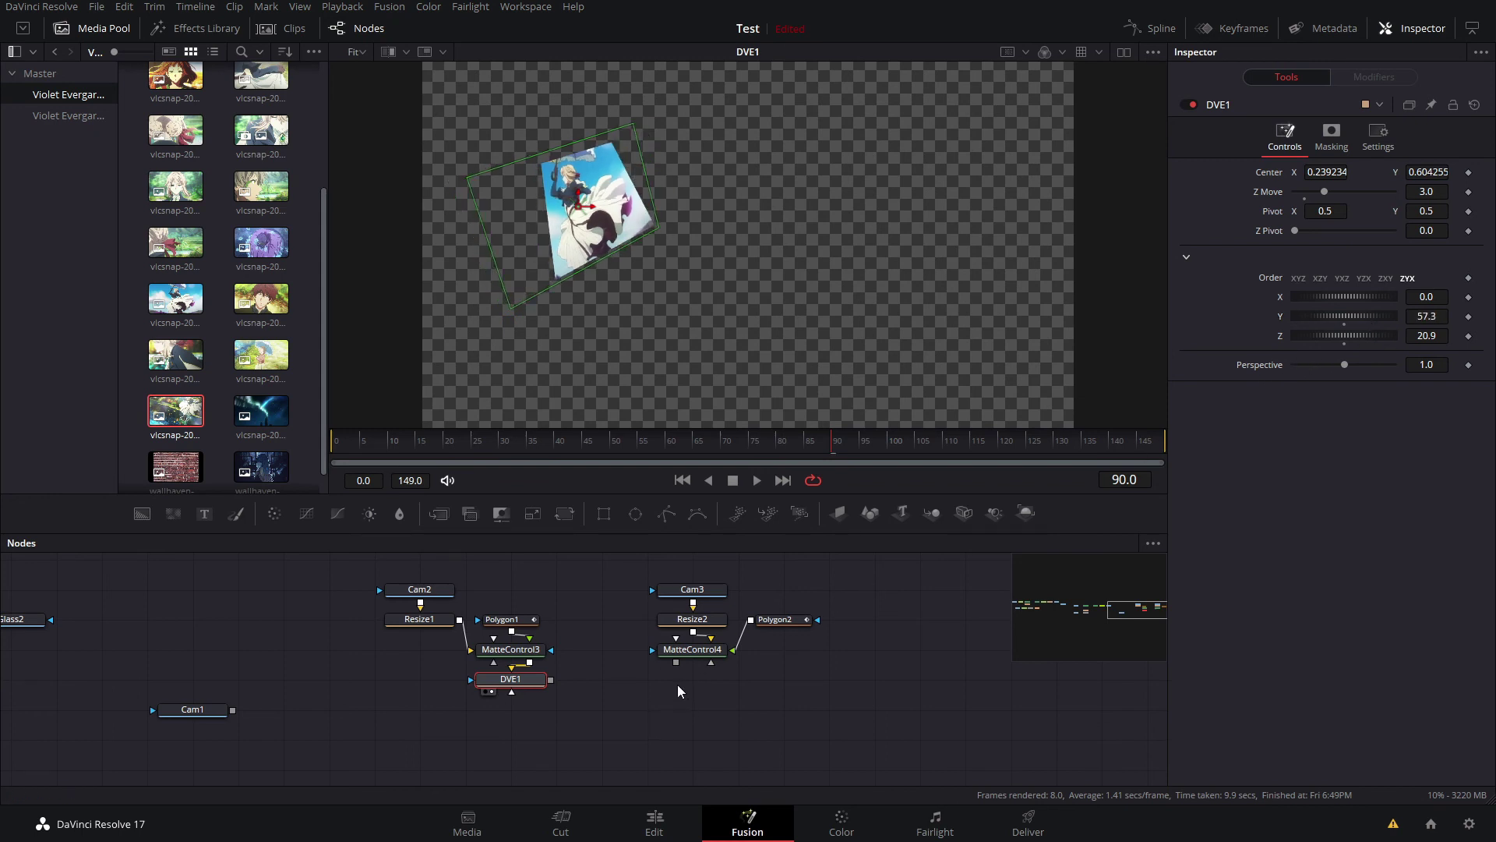
Add a DVE node after MatteControl4 and show it in the viewer
click(710, 661)
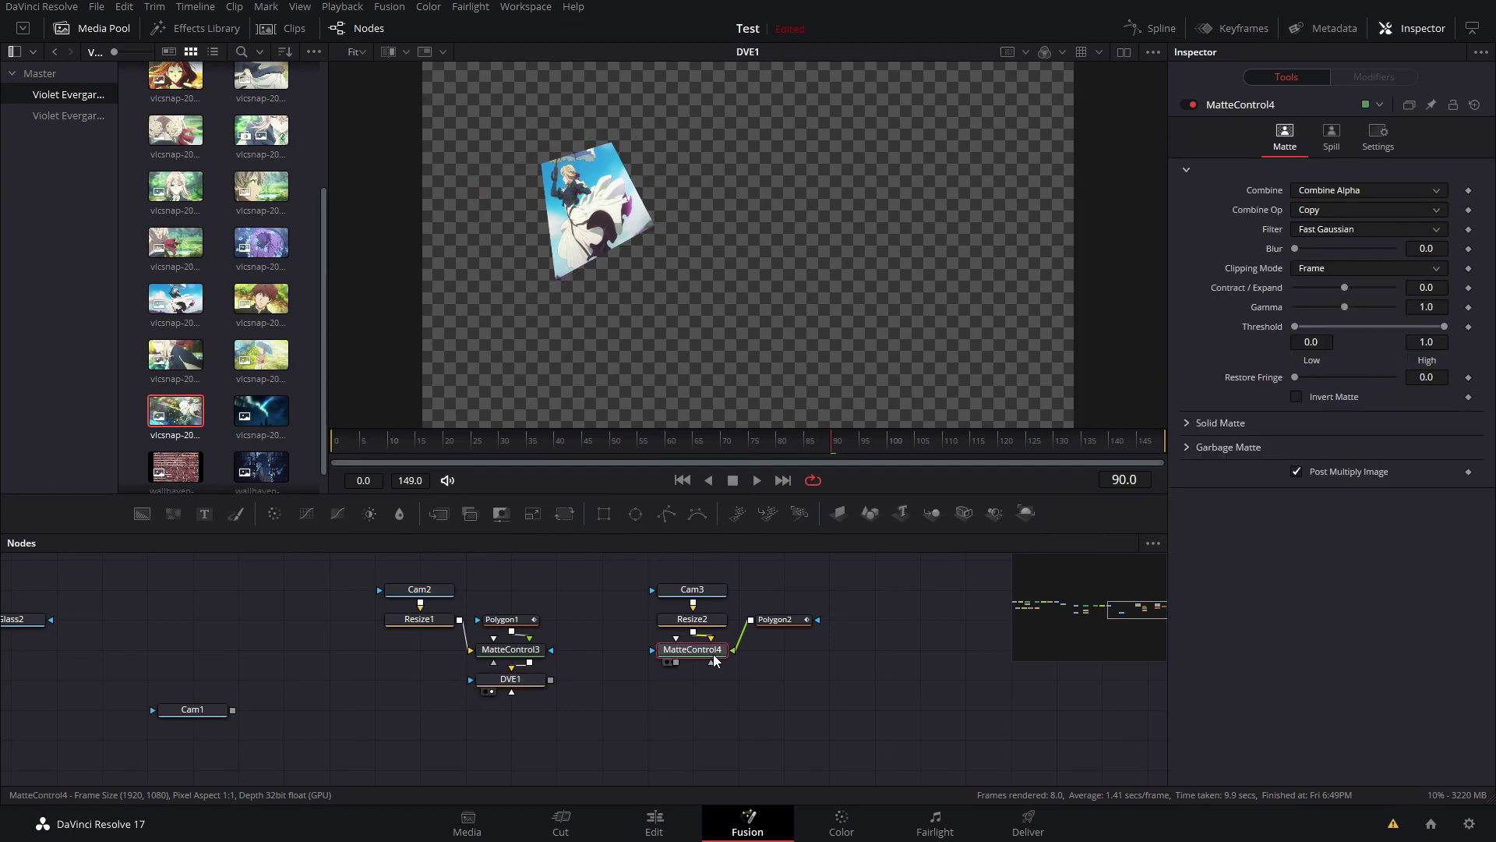
key(shift+space)
text(dve)
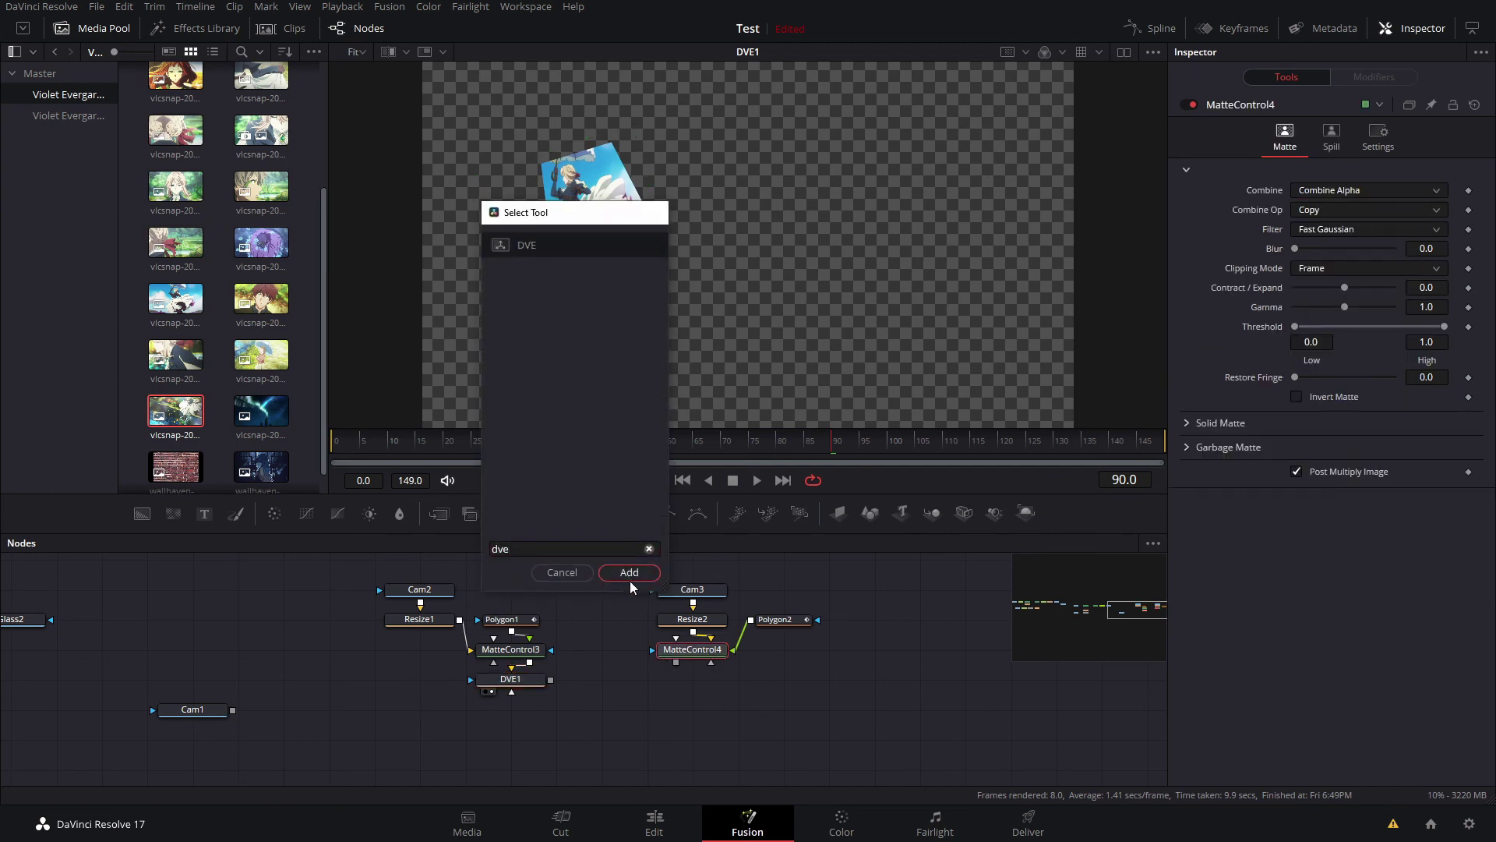
click(628, 572)
key(1)
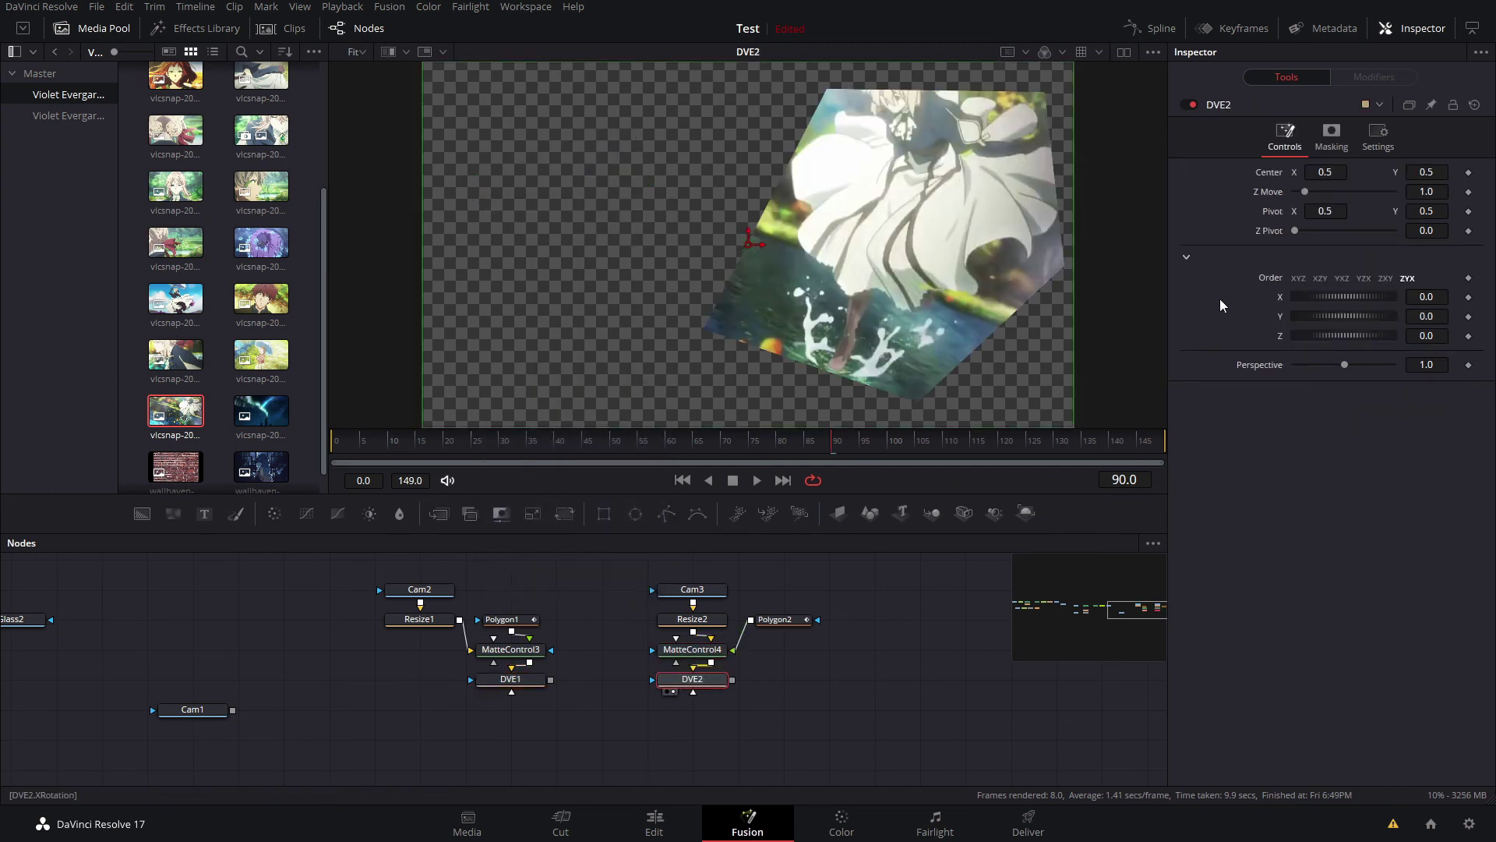
Set DVE2's Z Move to 3 and move the Cam3 shard to a center of about X 0.79, Y 0.57
key(Return)
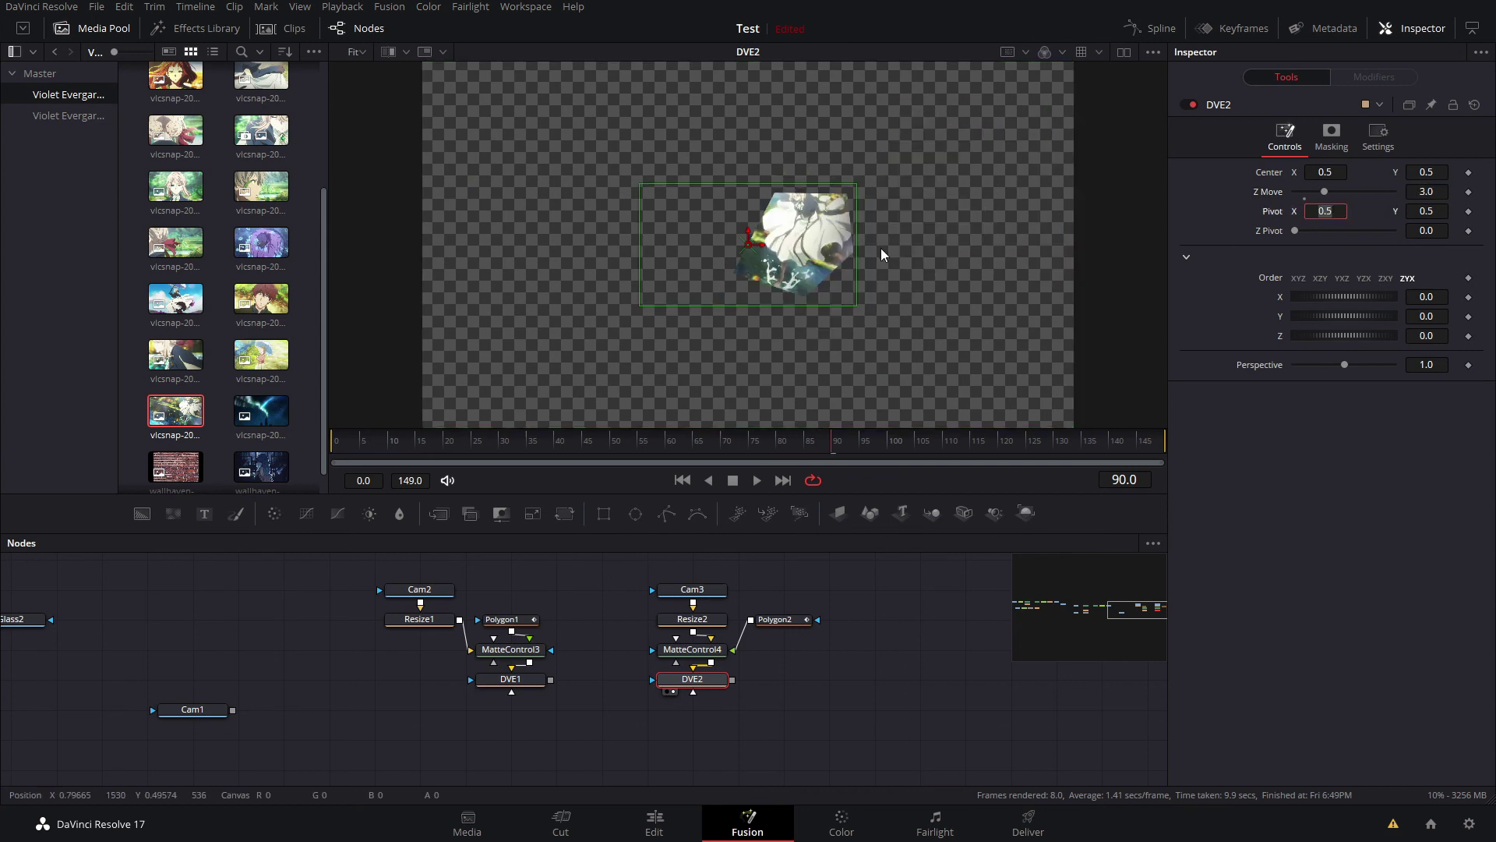
drag(777, 247, 941, 224)
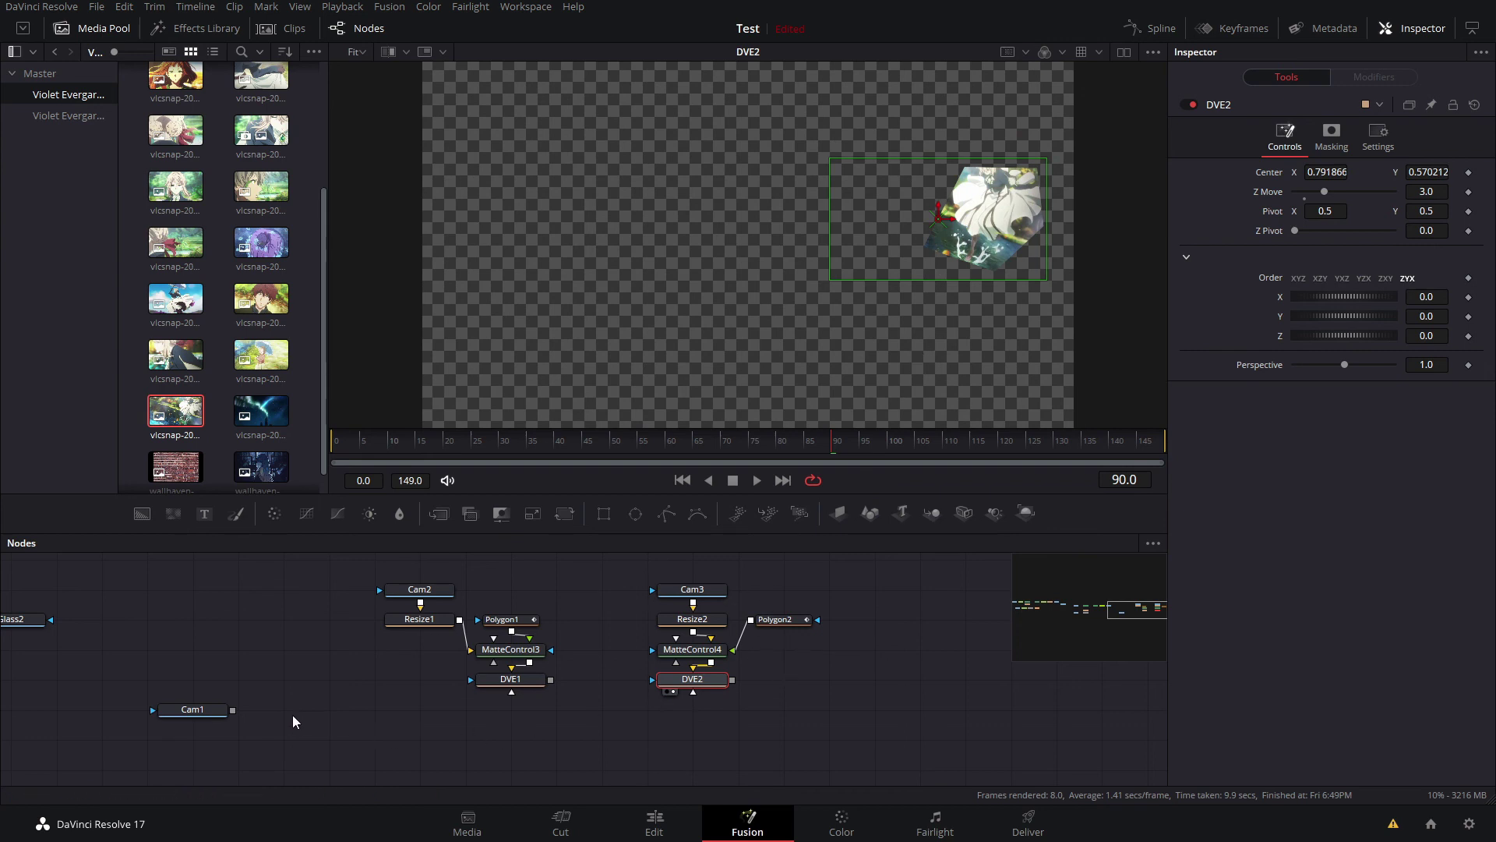
Place Cam1 lower beneath the shard groups, then merge DVE1 over DVE2 and show the merge in the viewer
drag(293, 716, 303, 681)
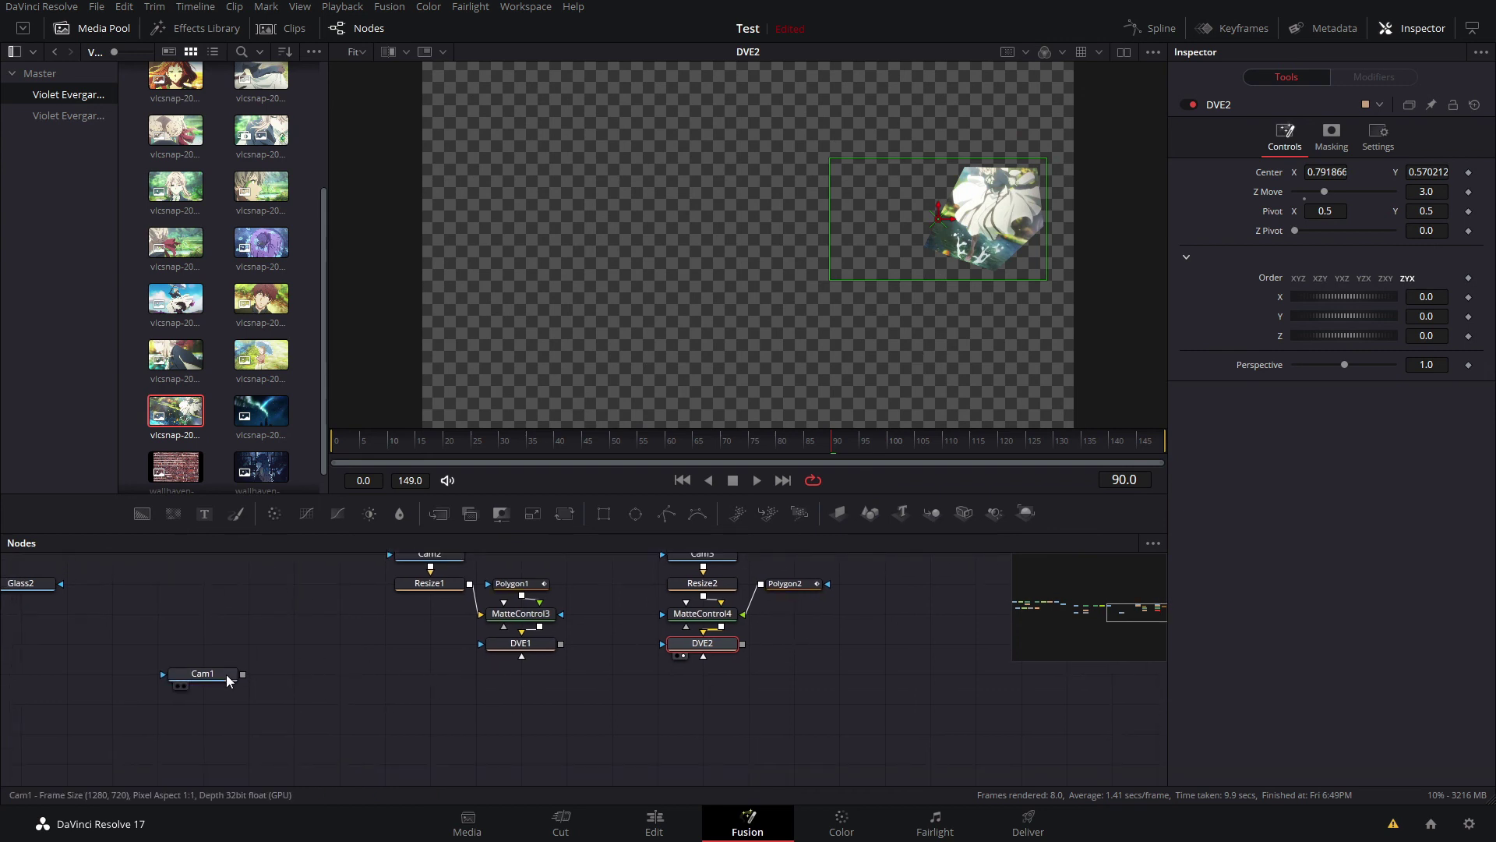
drag(199, 673, 289, 733)
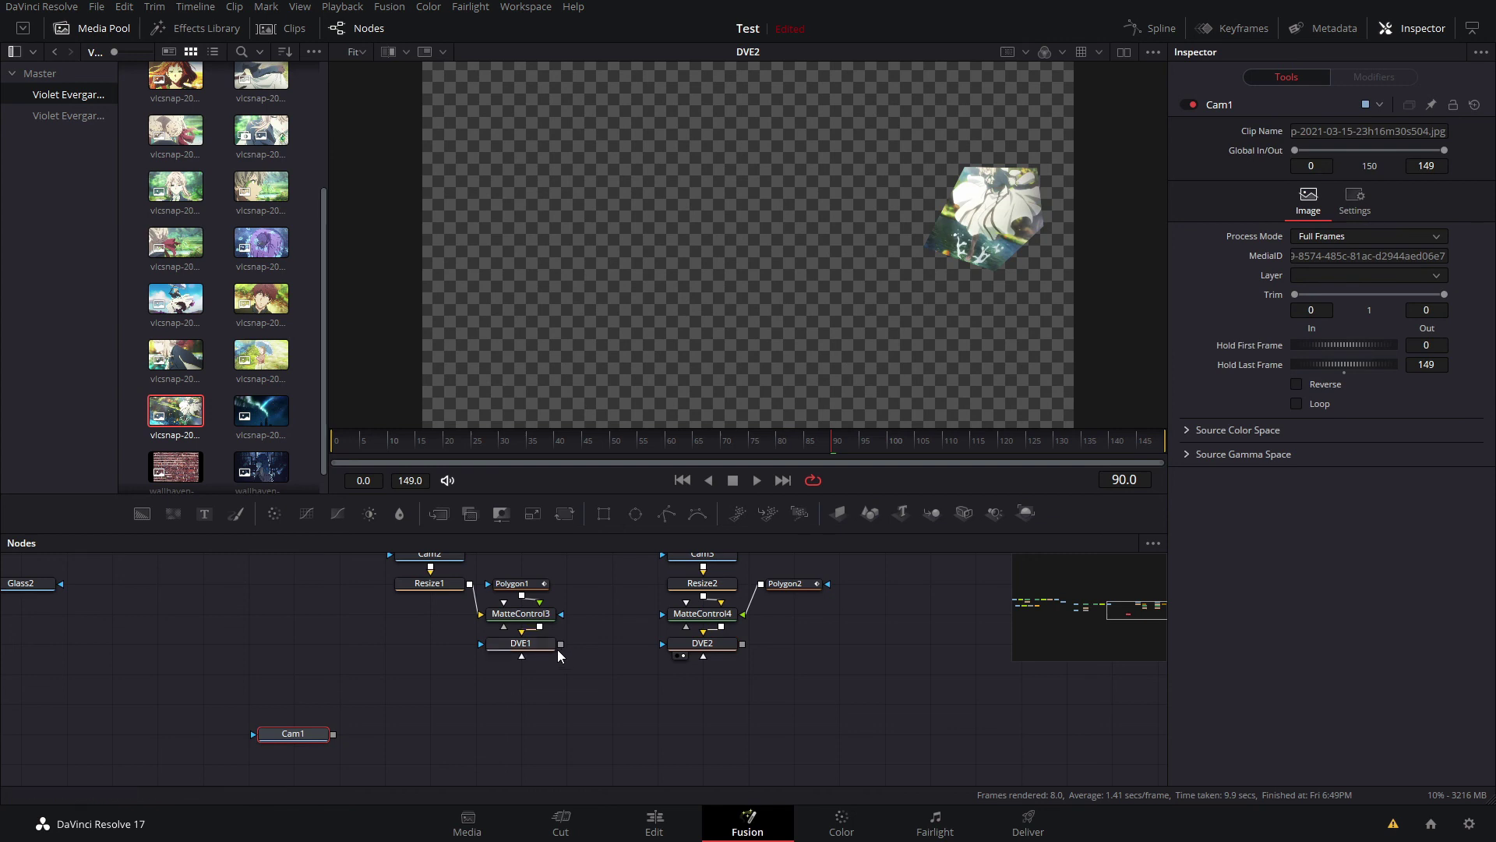
drag(560, 644, 742, 645)
key(1)
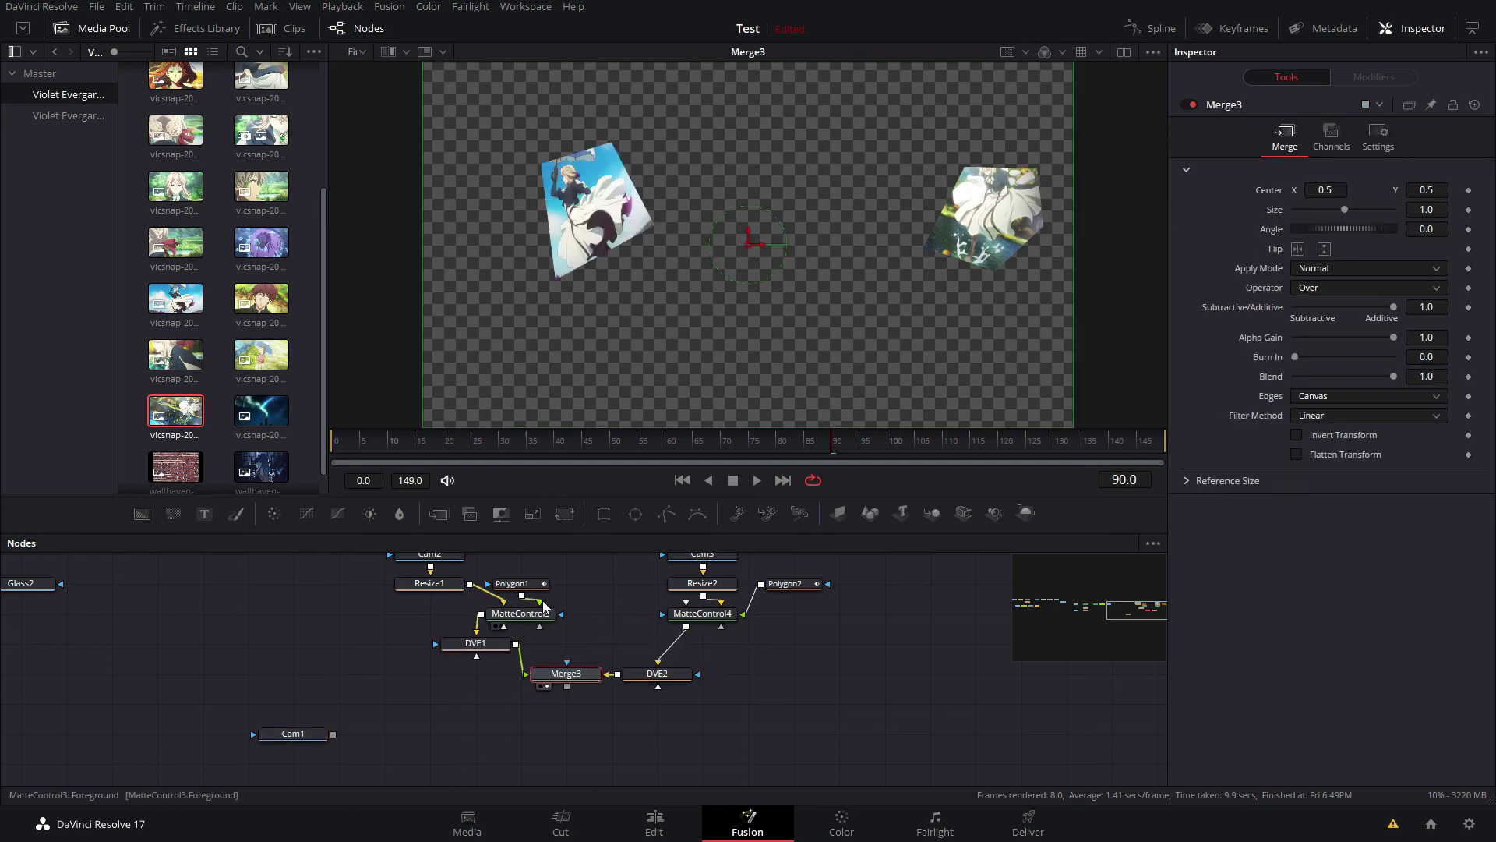
Merge the combined shards from Merge3 over Cam1 as background and show the result in the viewer
scroll(325, 687, down, 2)
click(349, 689)
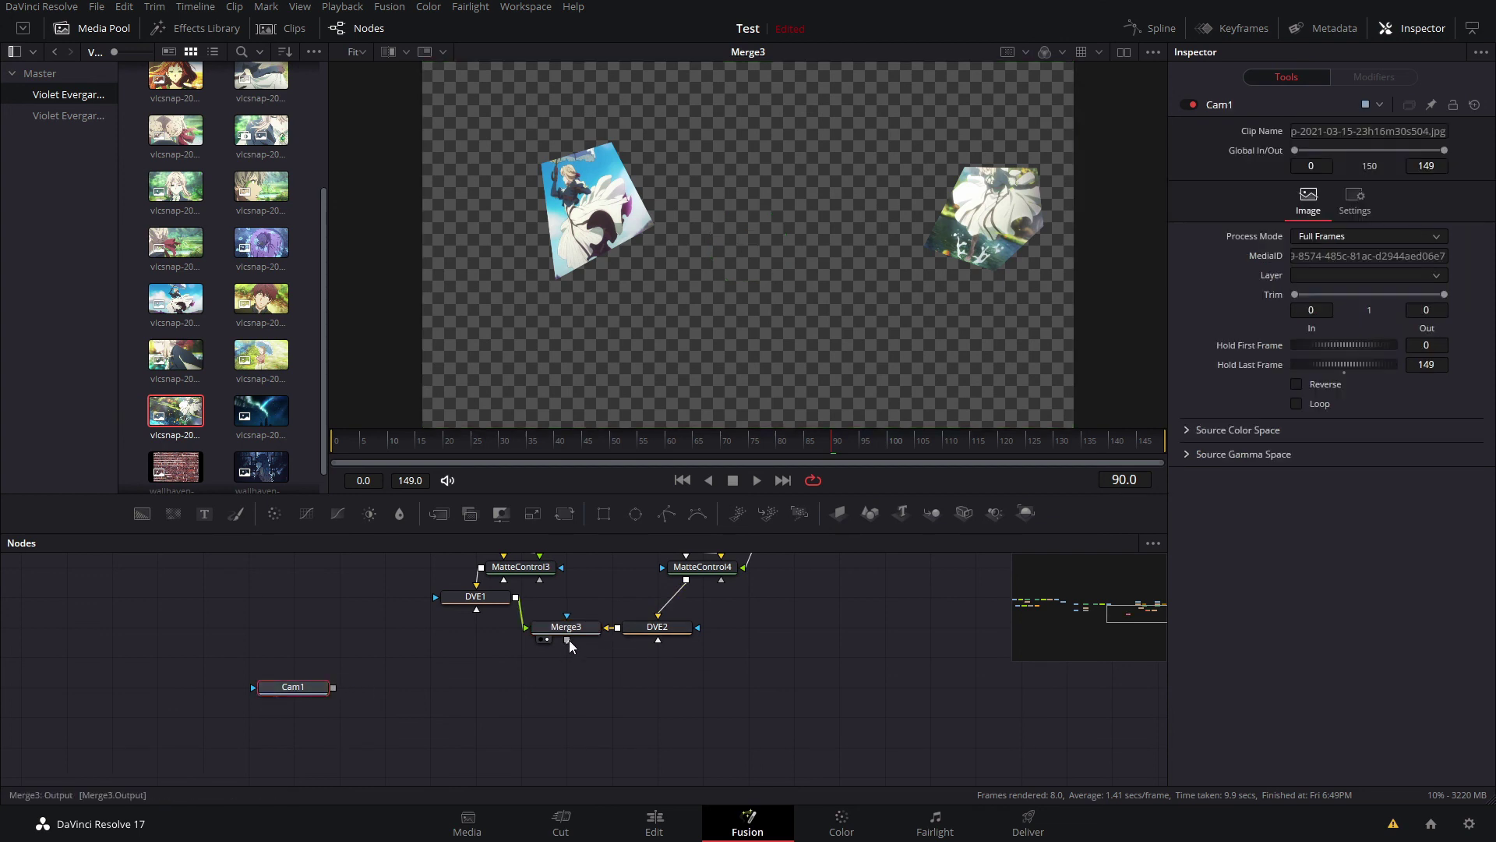
drag(568, 639, 334, 688)
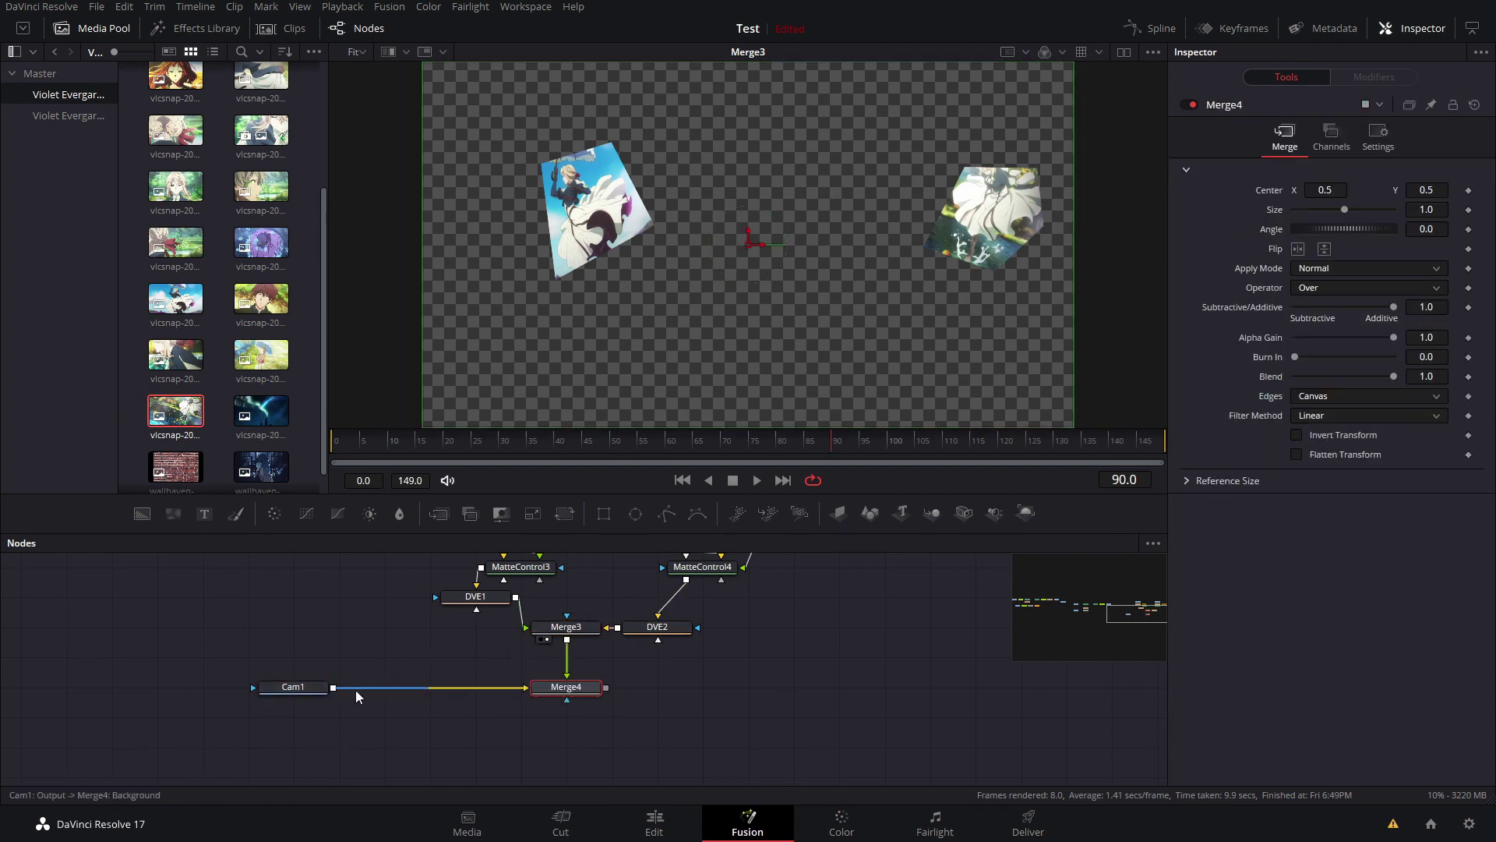
click(549, 699)
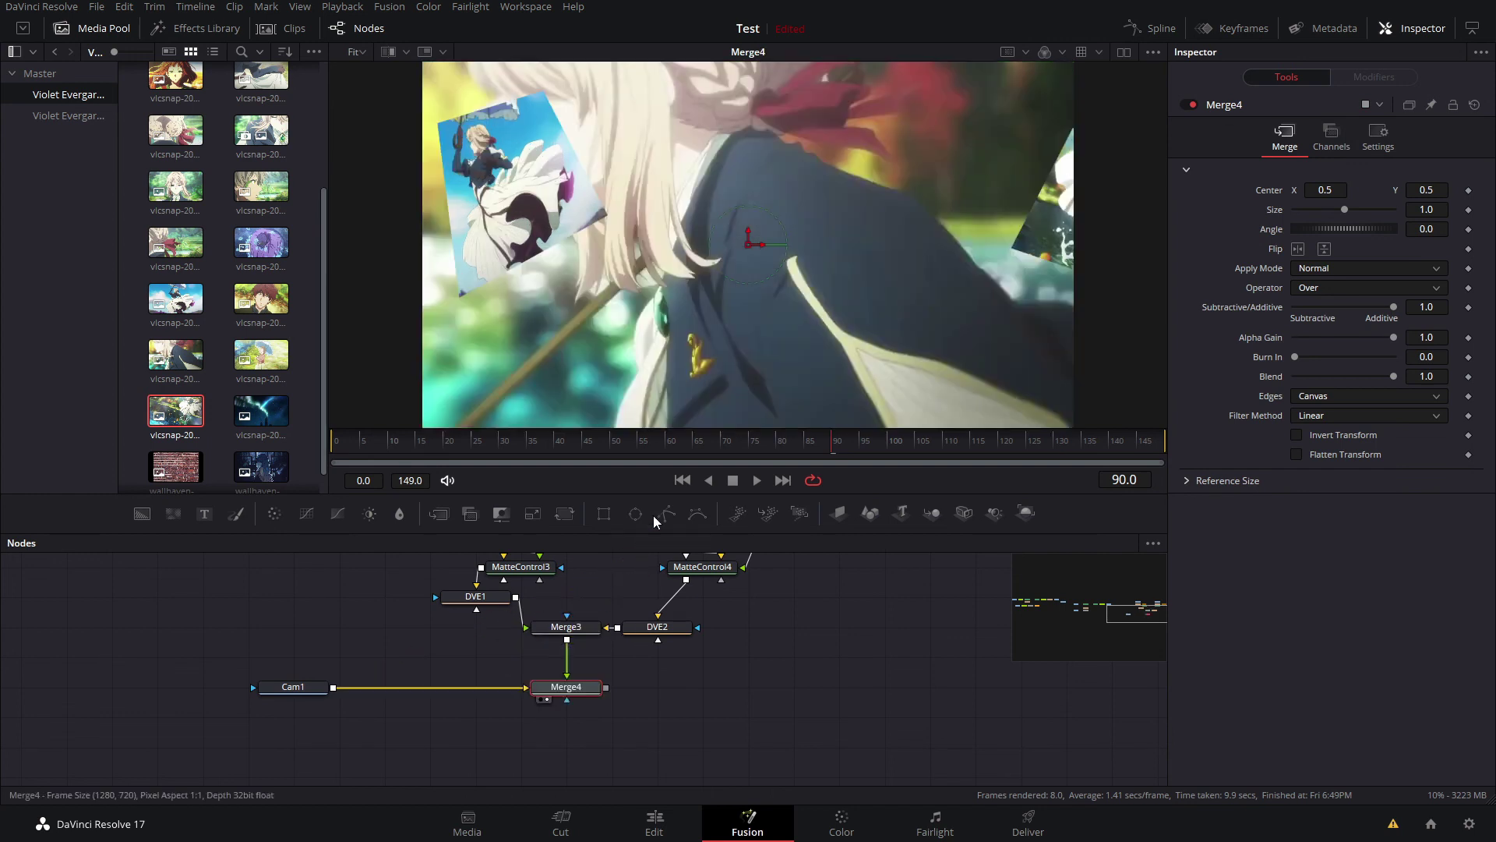
Insert a Resize node between Cam1 and Merge4
click(328, 690)
key(shift+space)
text(mg)
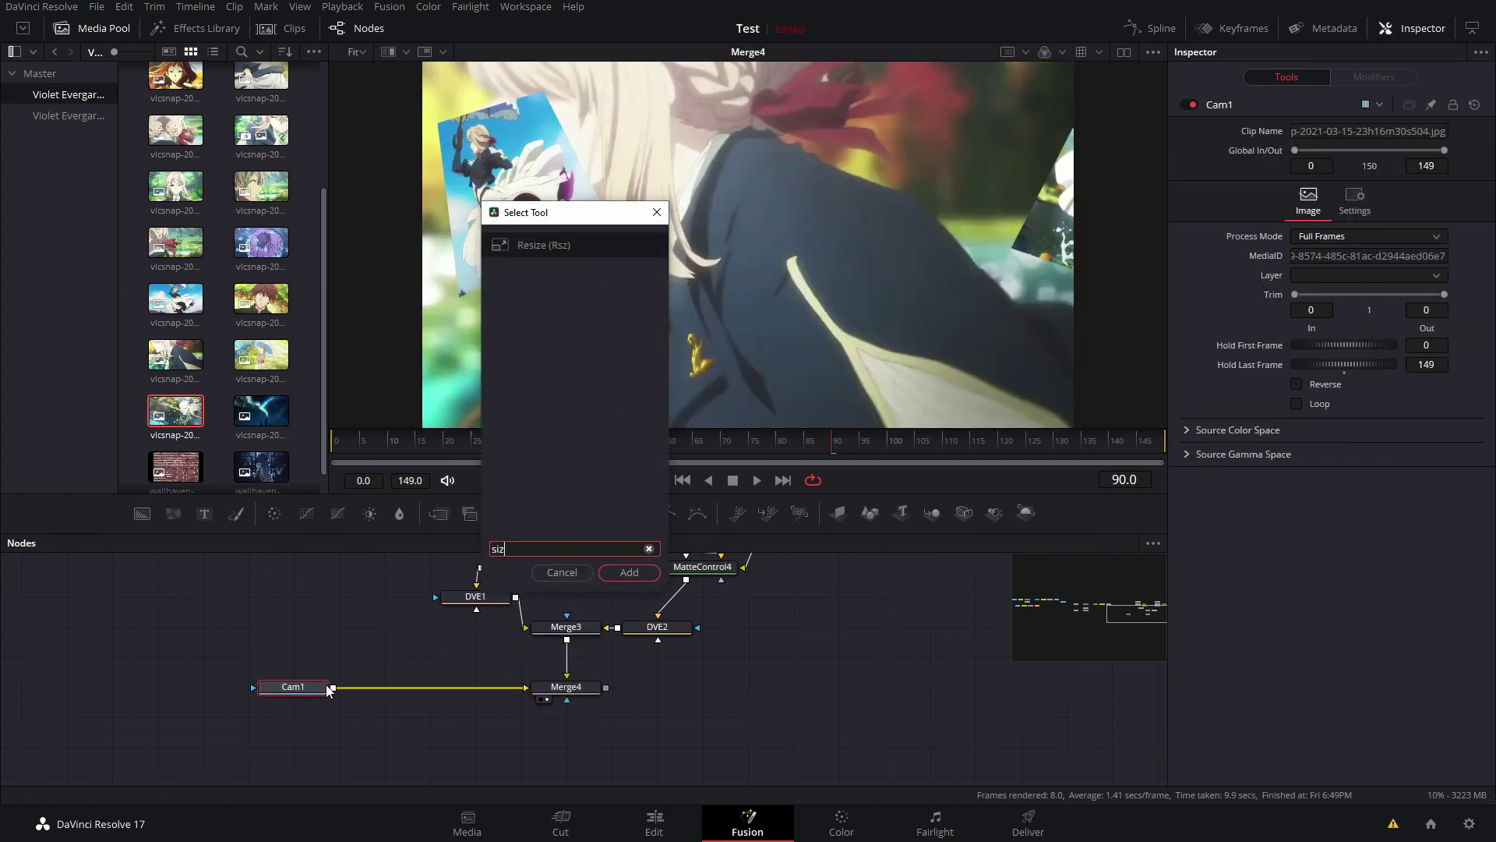
key(Return)
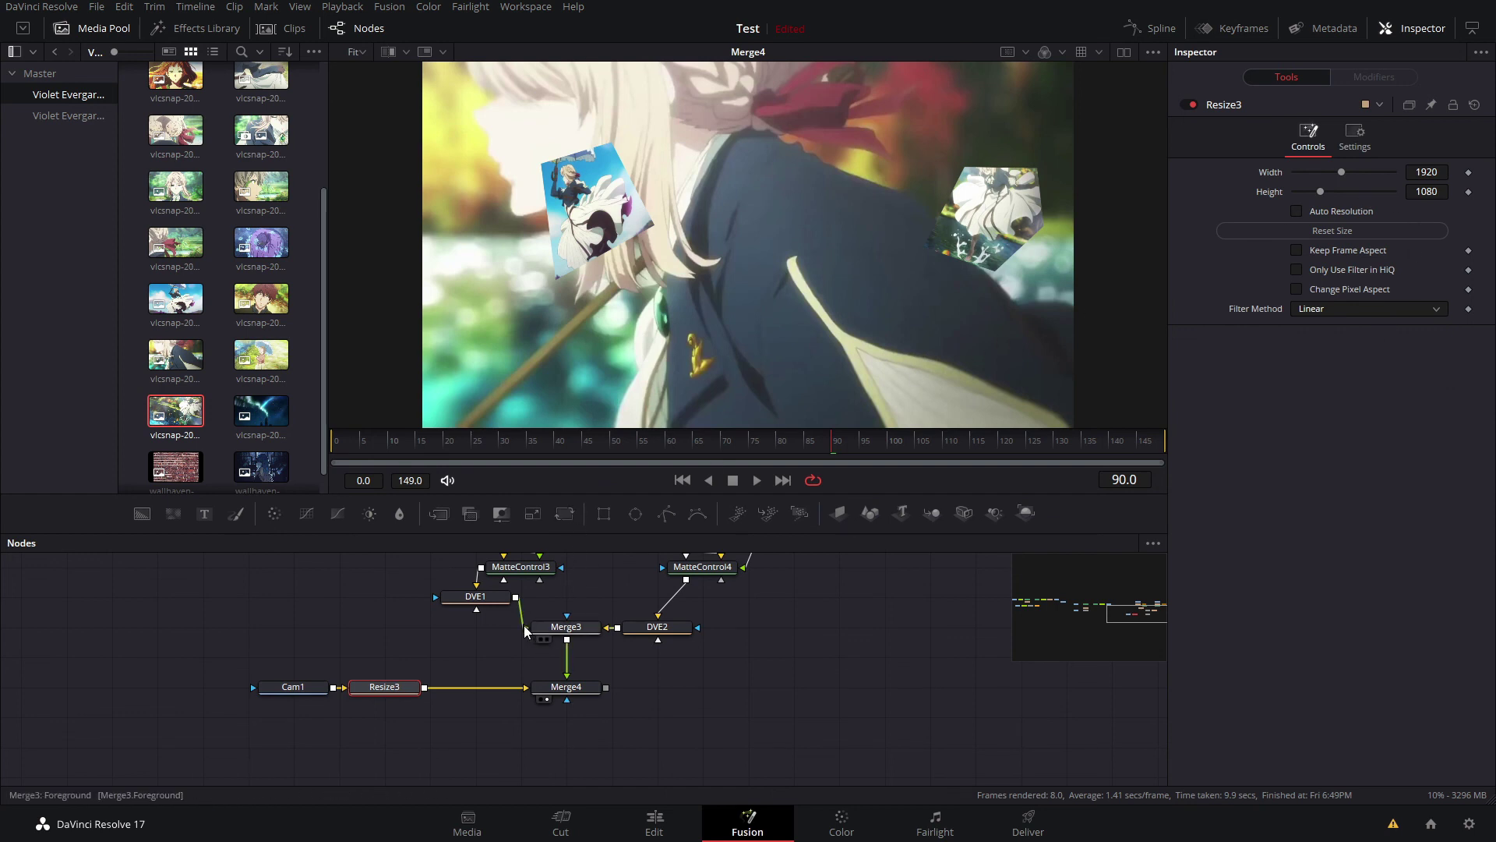
Reposition the shards over Cam1, centering DVE1 at about X 0.13, Y 0.33 and DVE2 at about X 0.82, Y 0.73
click(563, 630)
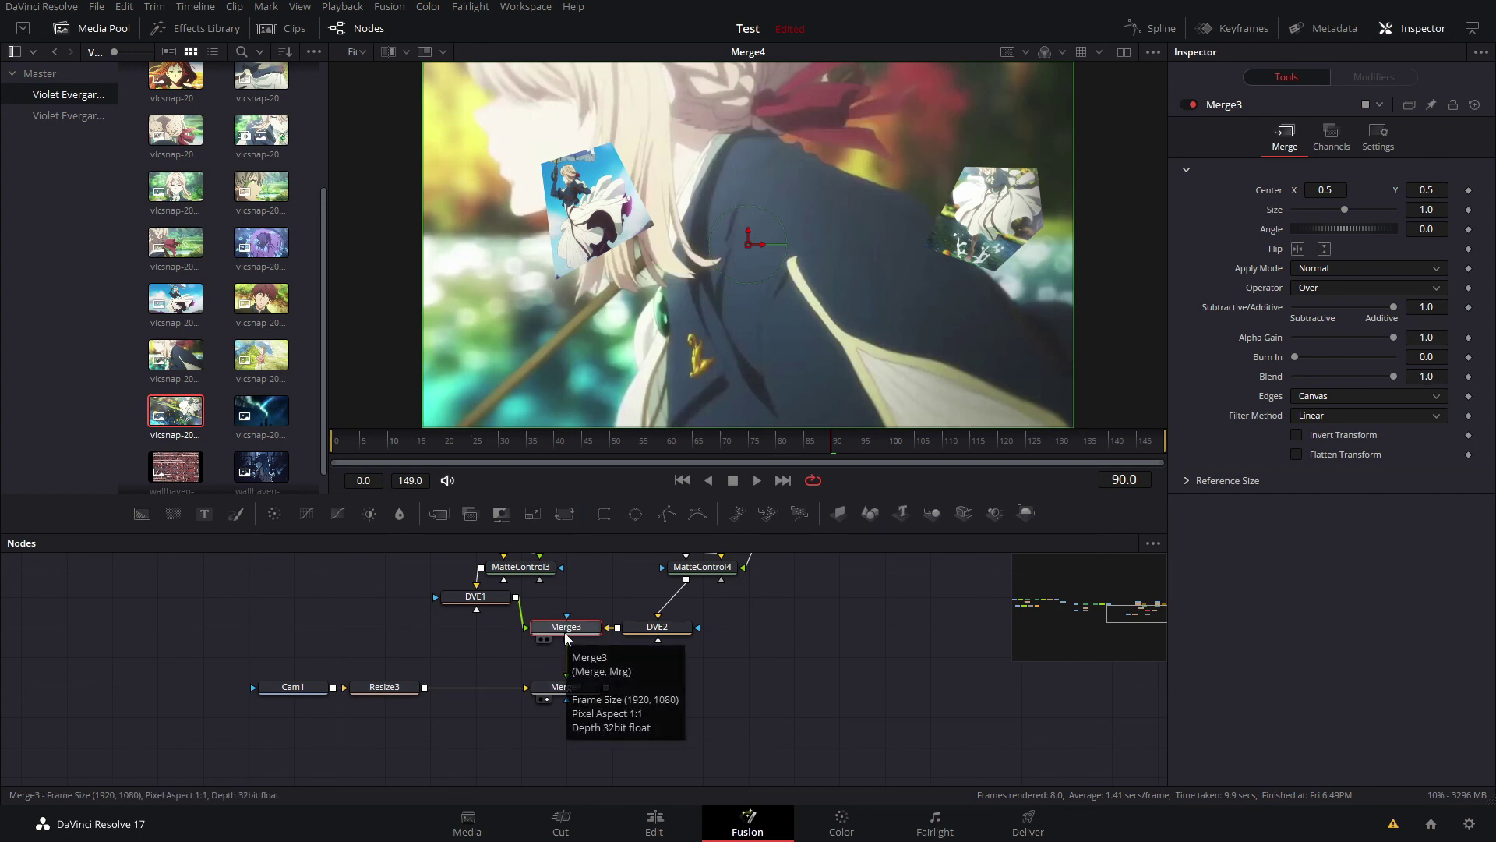
scroll(567, 637, up, 2)
click(498, 643)
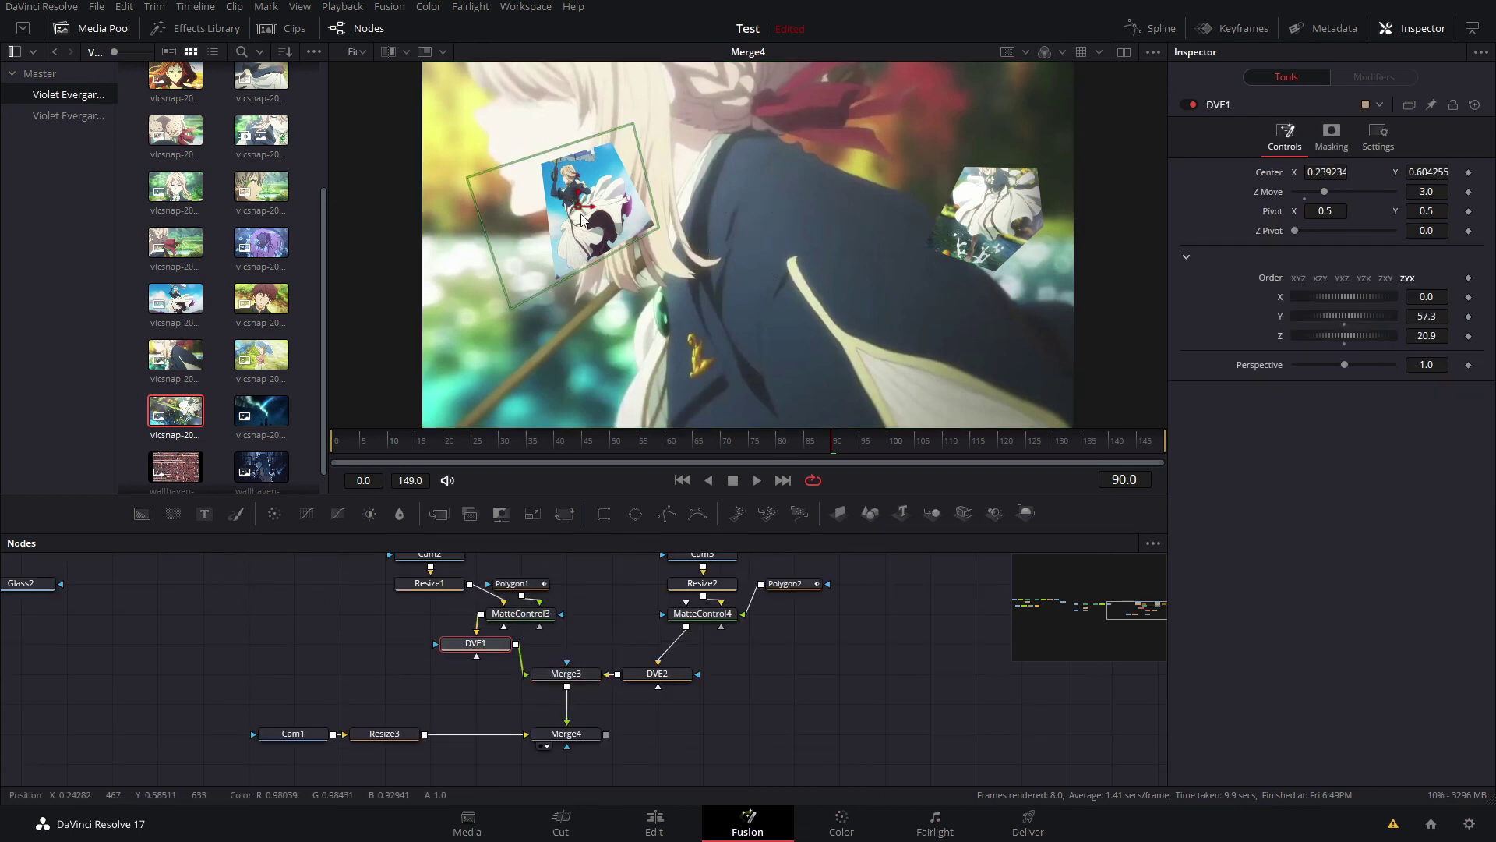
drag(581, 217, 506, 313)
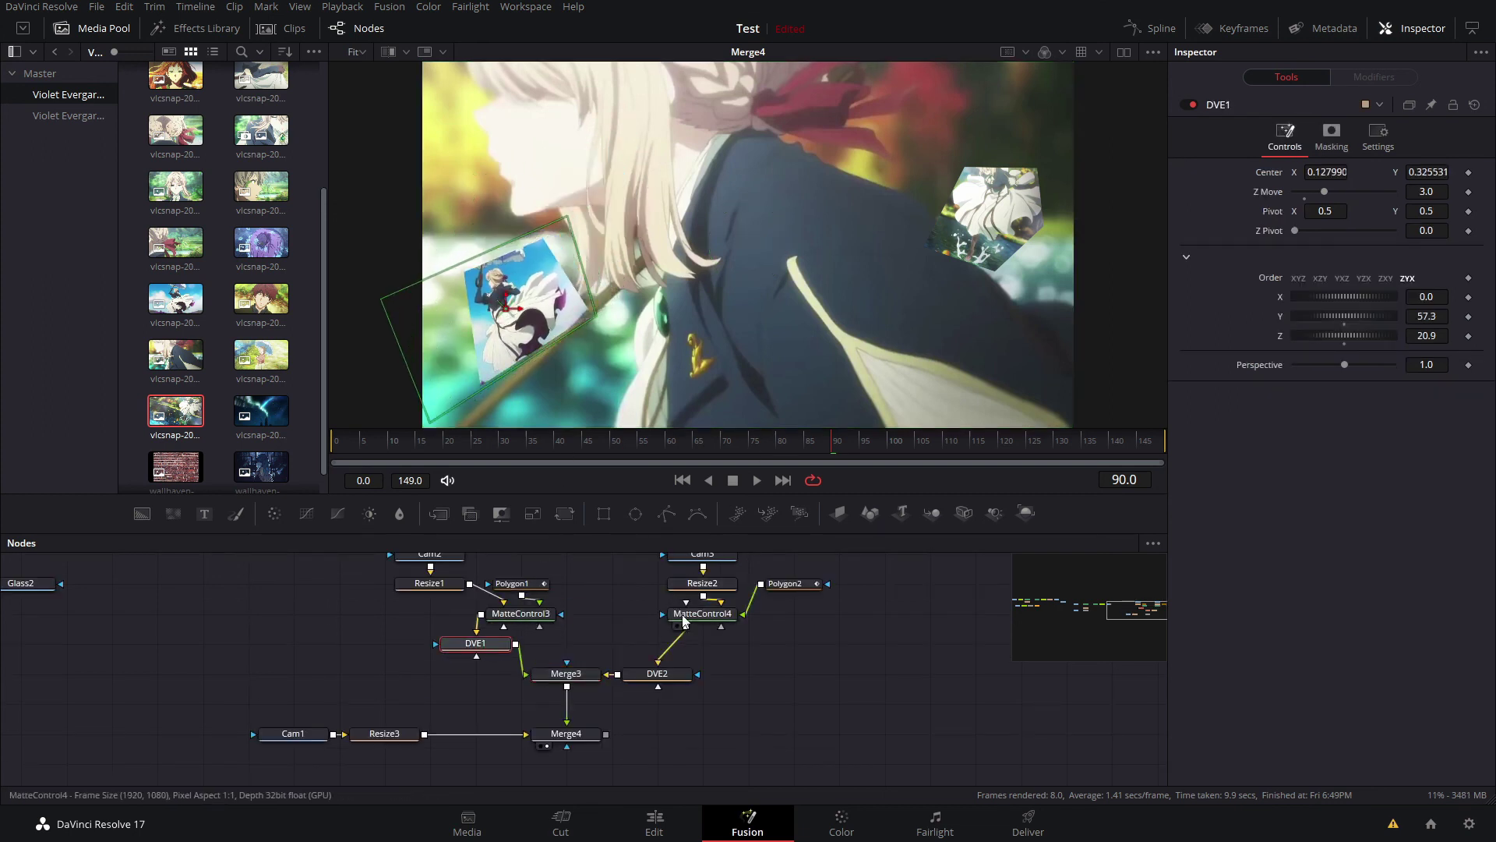
click(675, 672)
drag(943, 224, 964, 163)
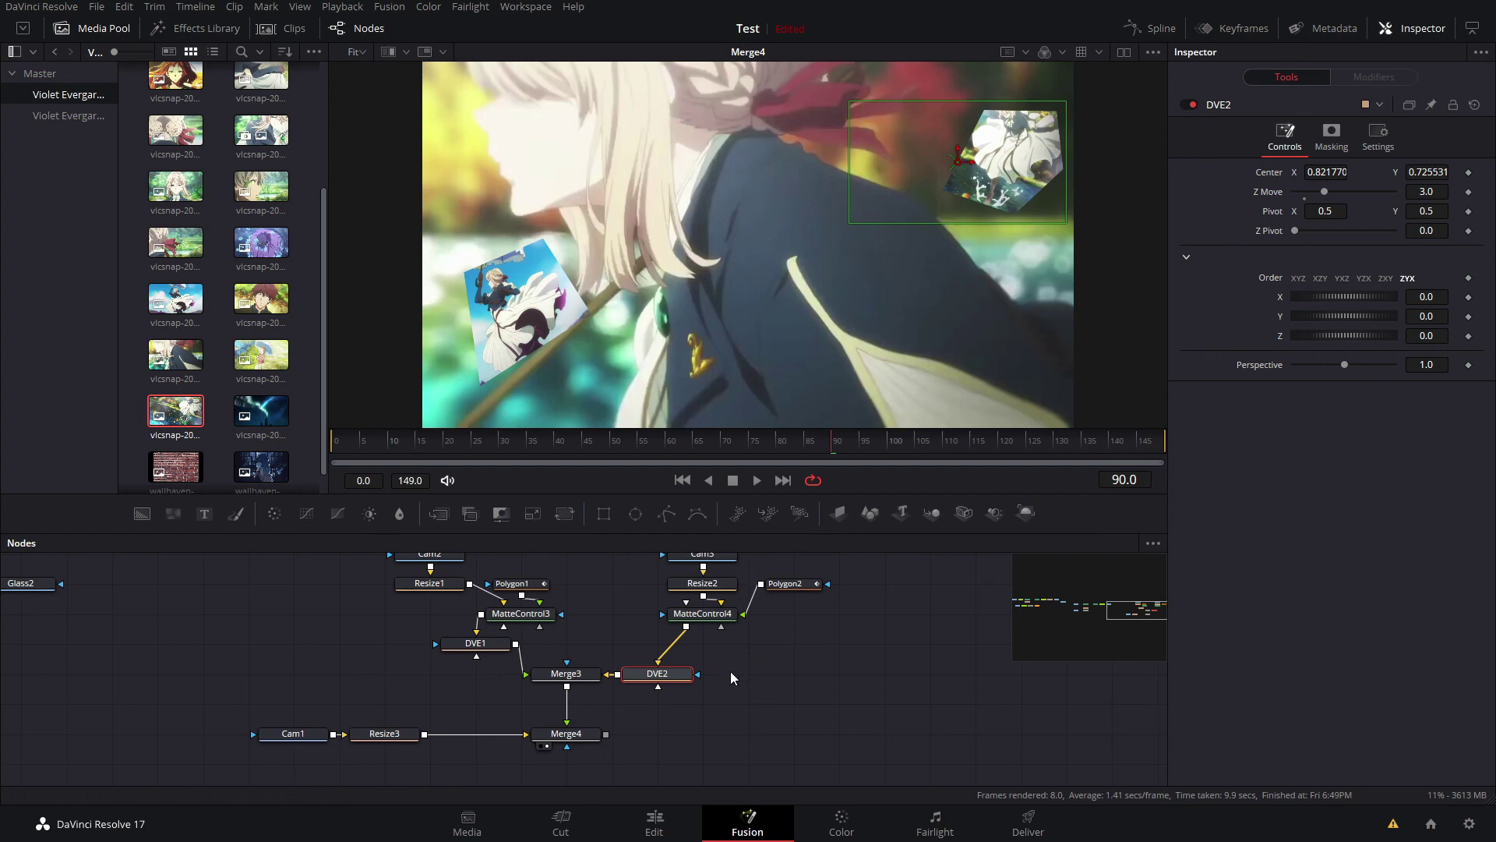
Review the three finished broken-glass effects in turn by viewing SoftGlow1, Merge2 and Merge4
drag(304, 665, 692, 663)
drag(246, 701, 291, 770)
click(368, 723)
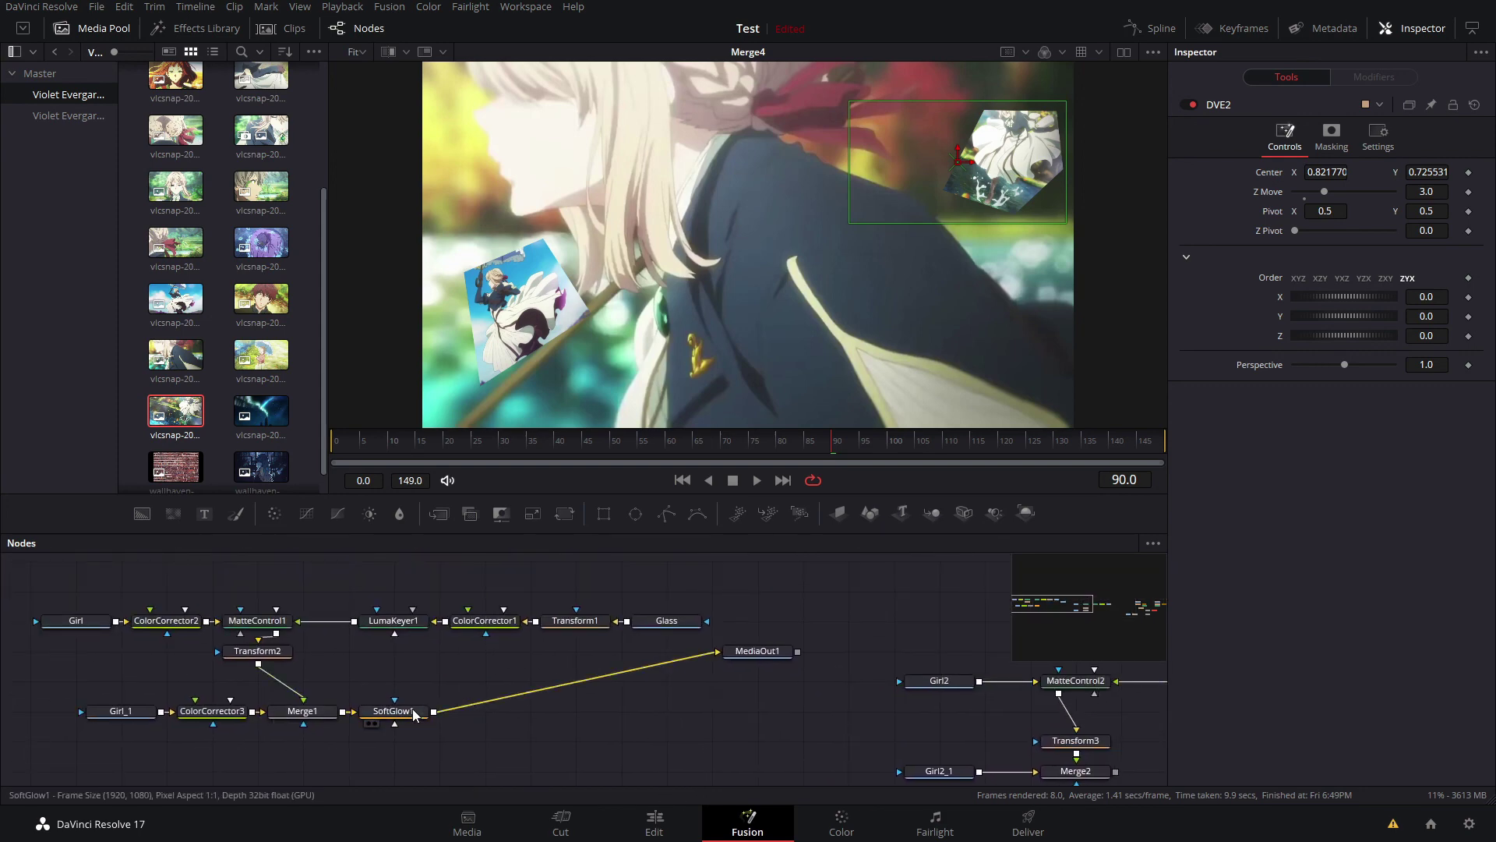
drag(852, 584, 335, 577)
drag(503, 753, 753, 372)
drag(788, 585, 337, 572)
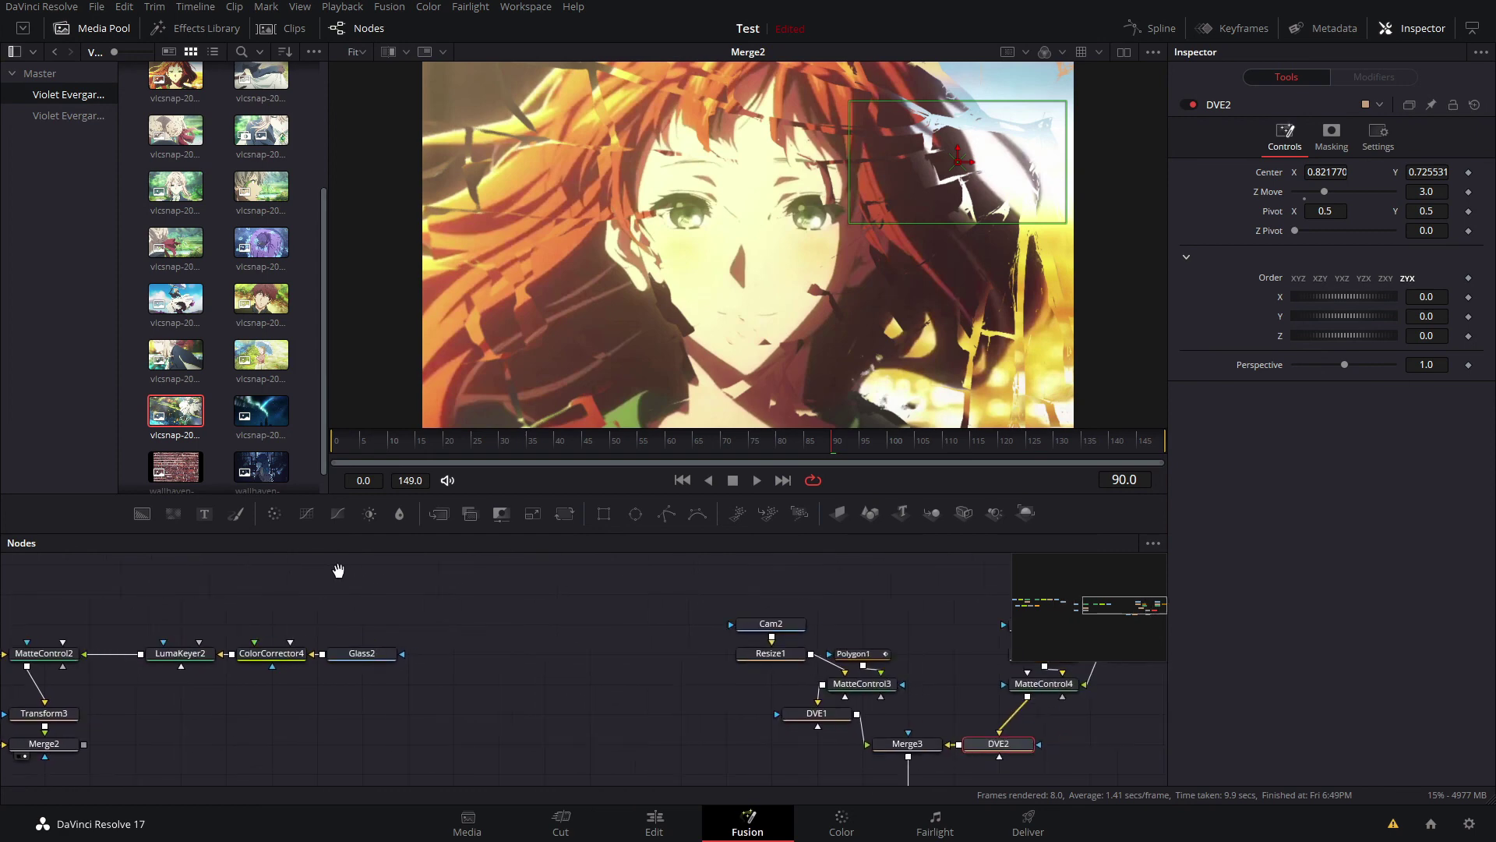
drag(621, 615, 282, 593)
drag(588, 647, 542, 566)
click(466, 764)
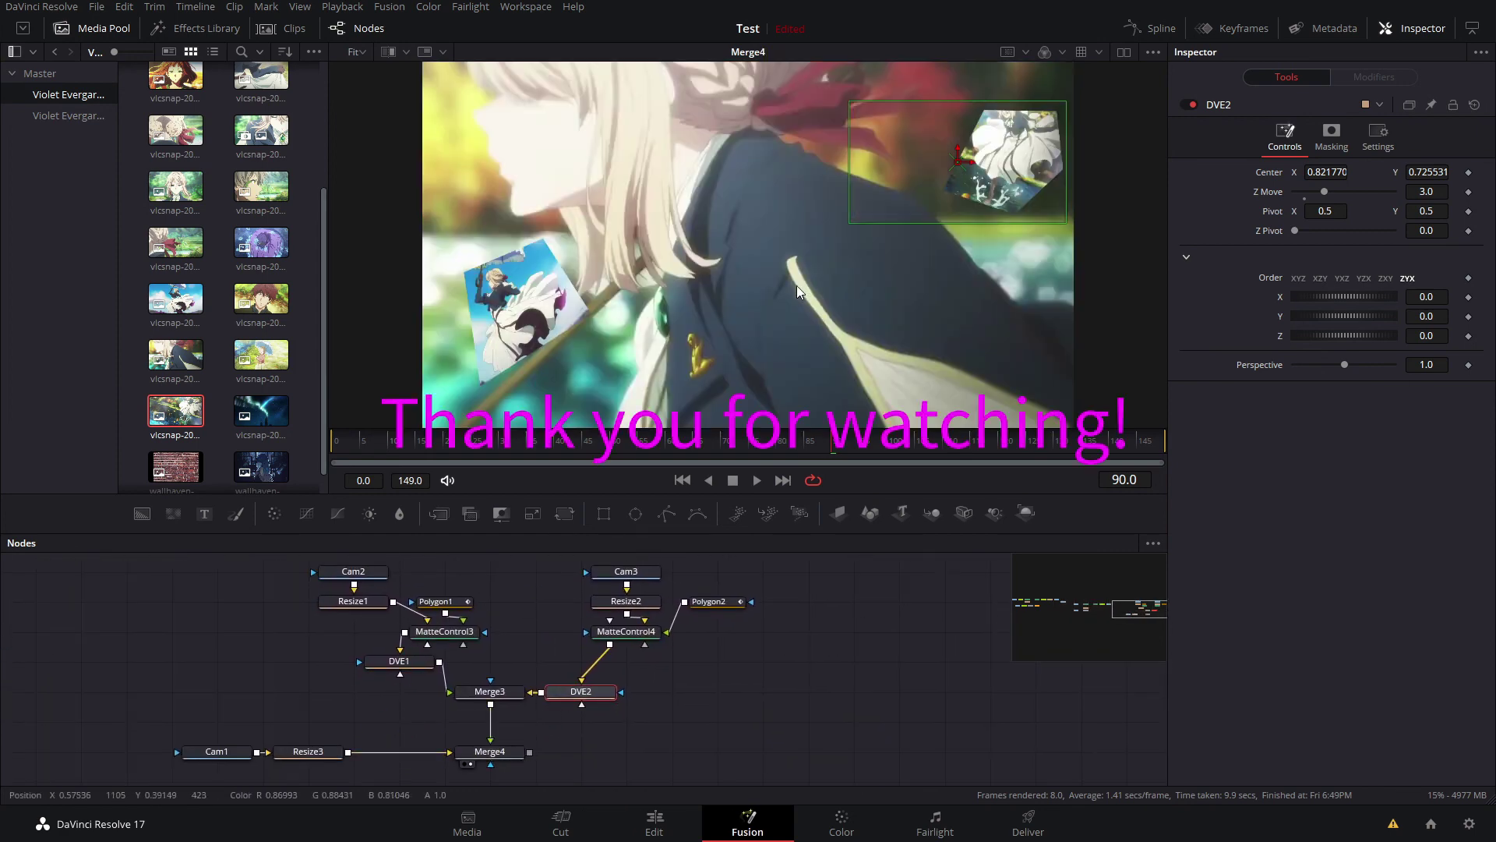